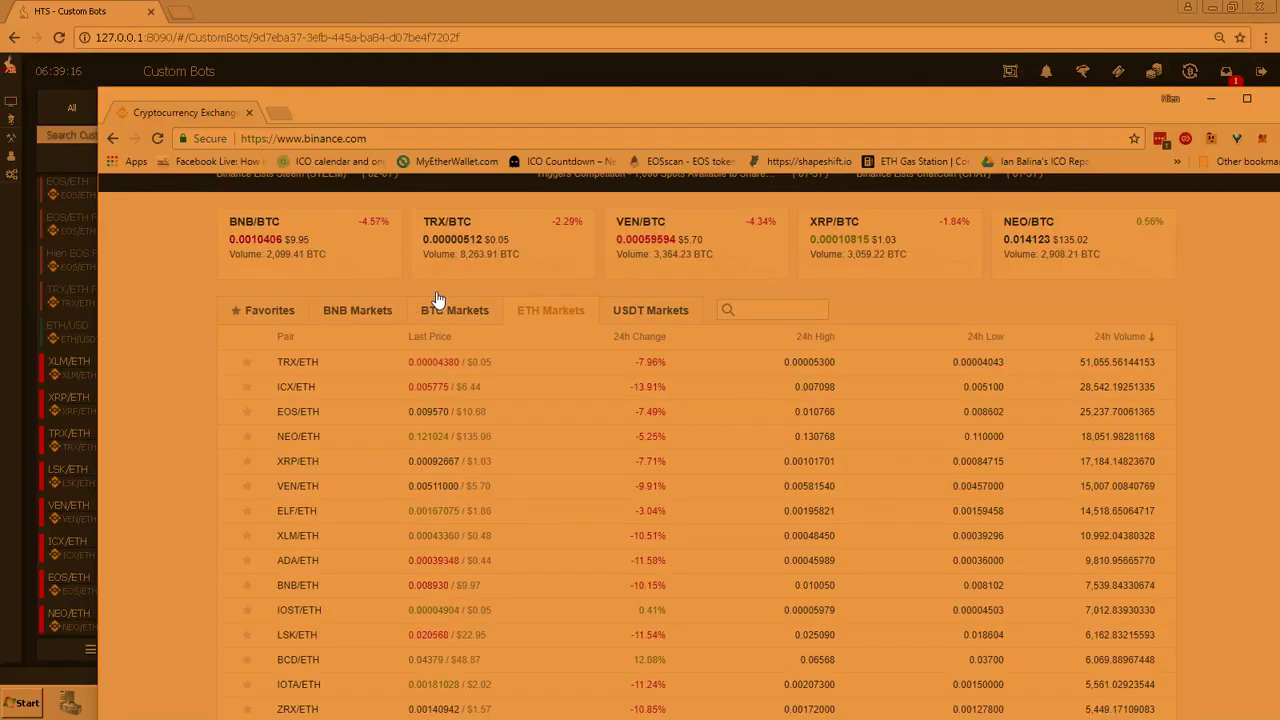
- Sort the ETH markets on Binance by 24h volume in descending order, keeping the trade server page partly visible behind
drag(447, 103, 578, 50)
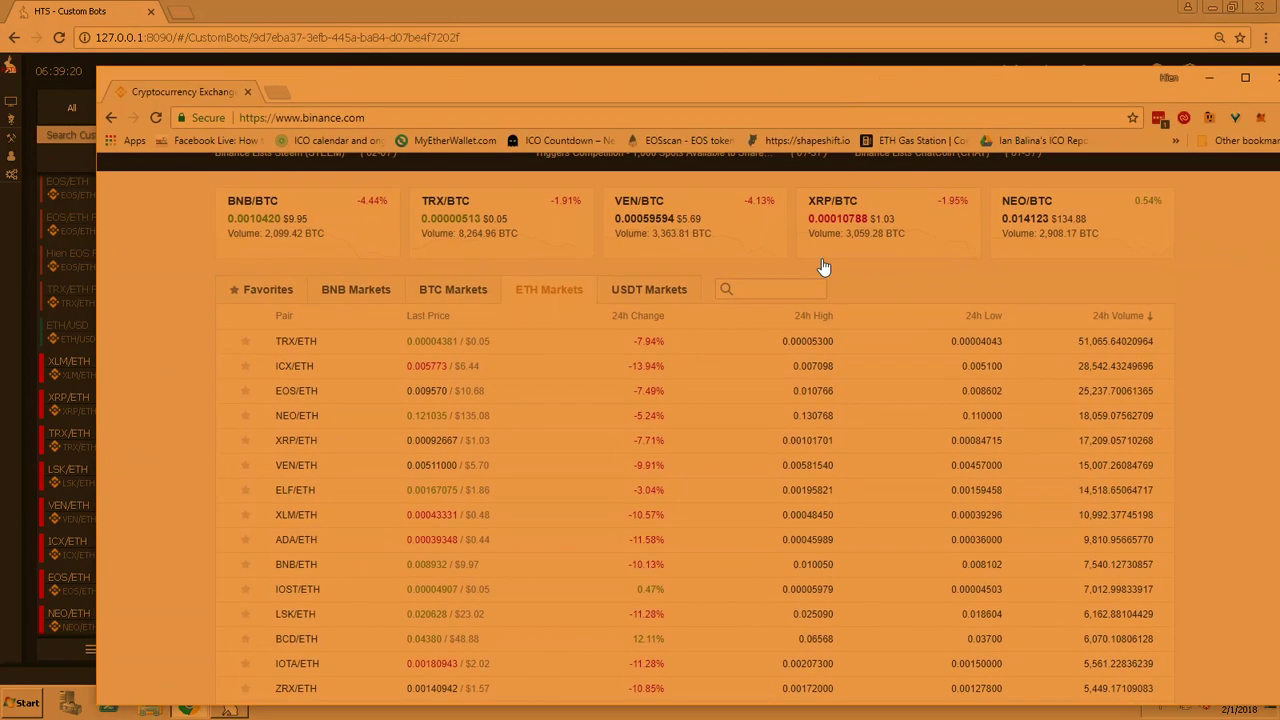
scroll(815, 285, up, 2)
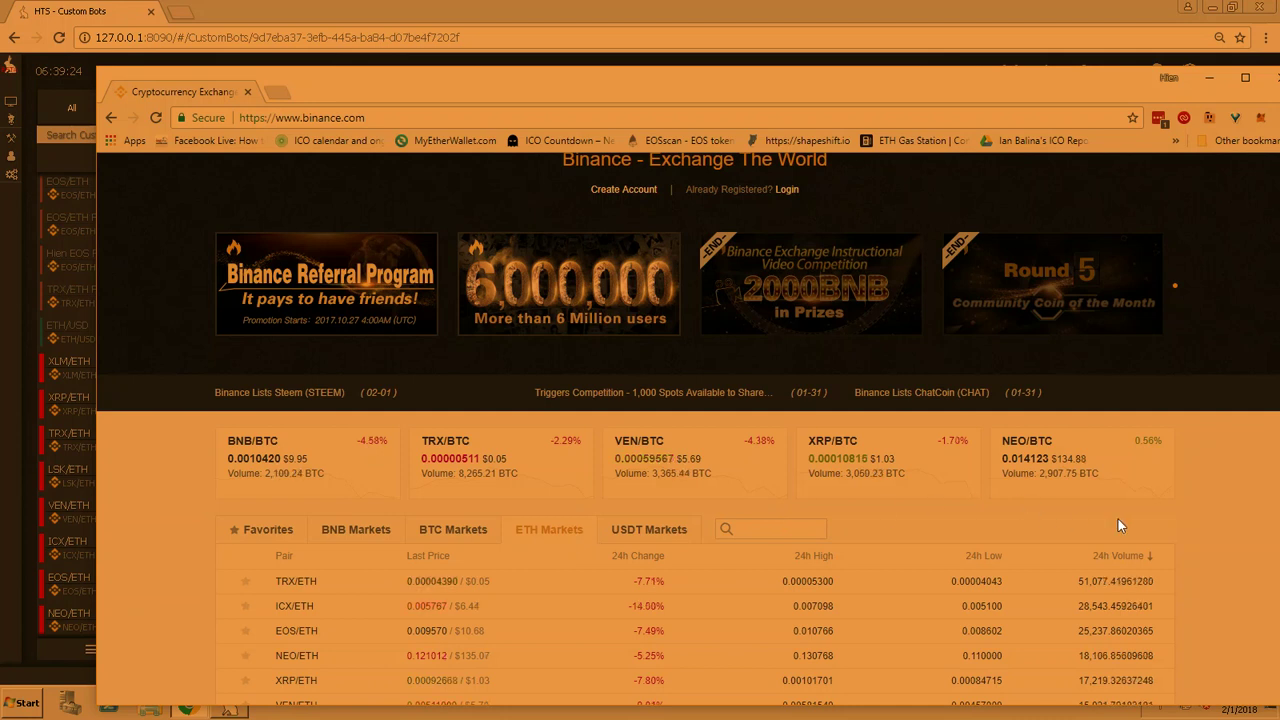
click(1129, 560)
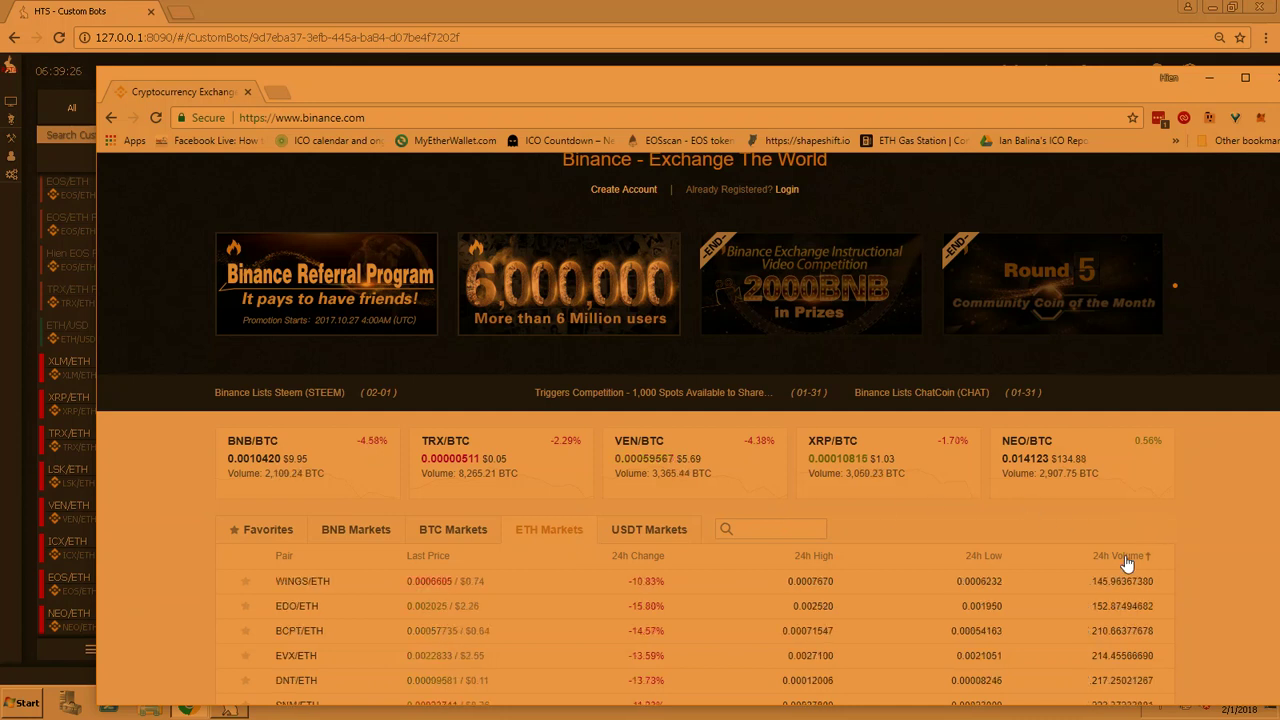
click(1127, 557)
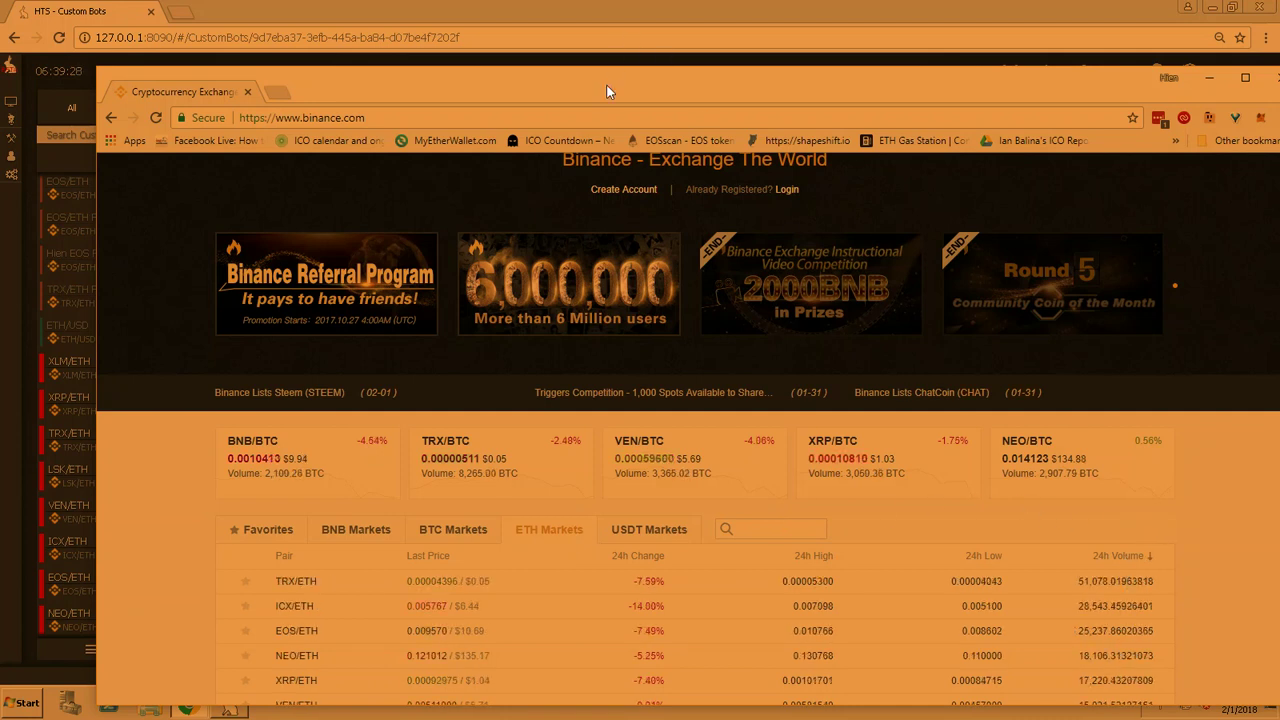
drag(607, 92, 721, 28)
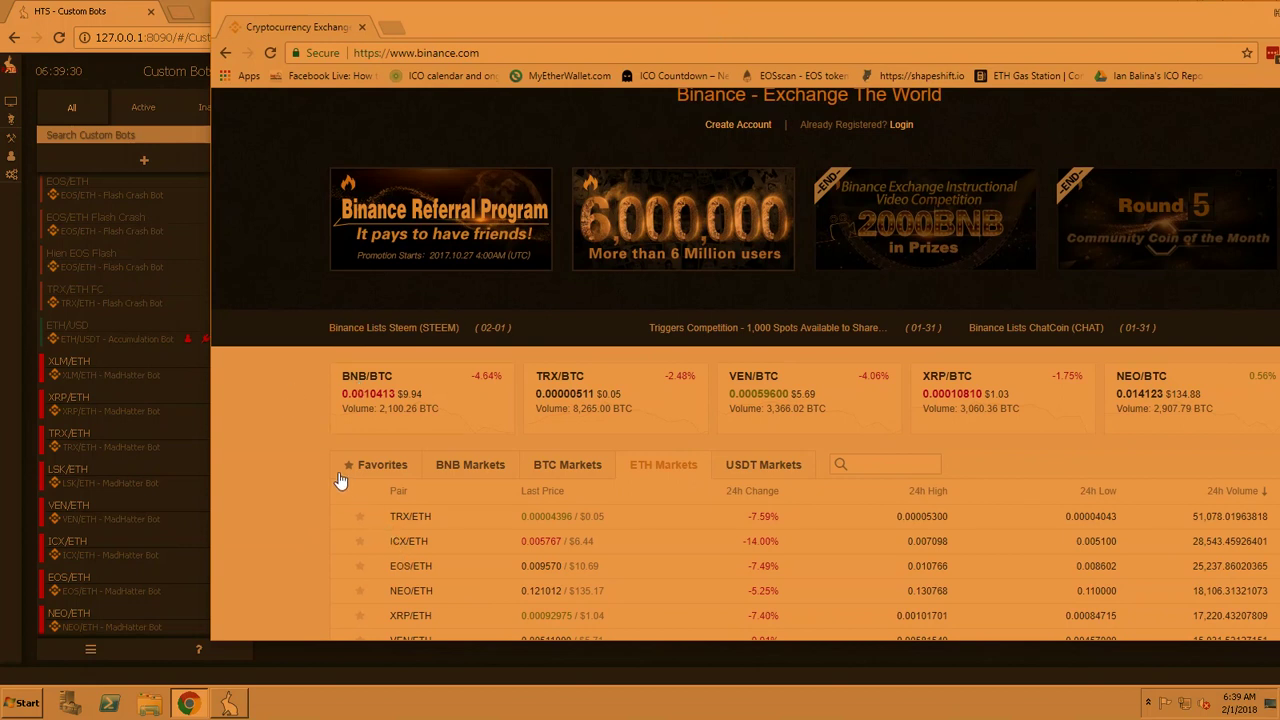
- Examine the ETH market pairs from highest to lowest 24h volume to find a candidate for a new trading bot
scroll(297, 467, down, 1)
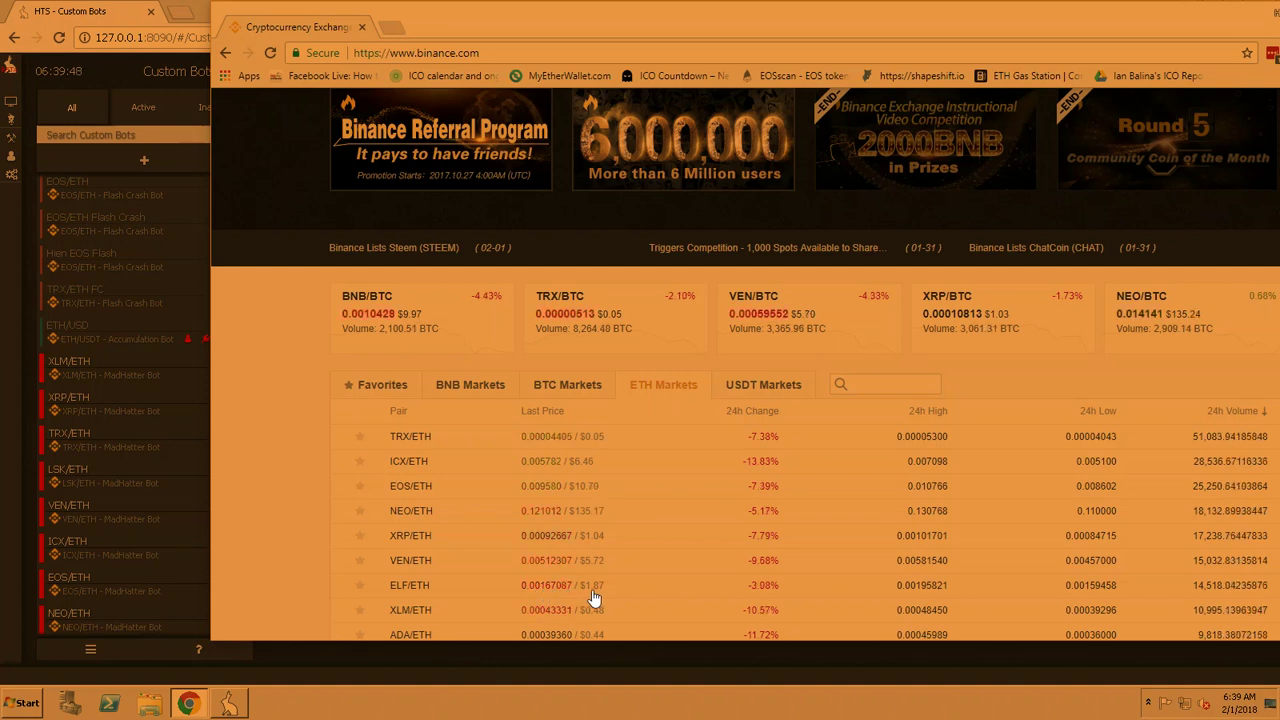
scroll(727, 509, down, 2)
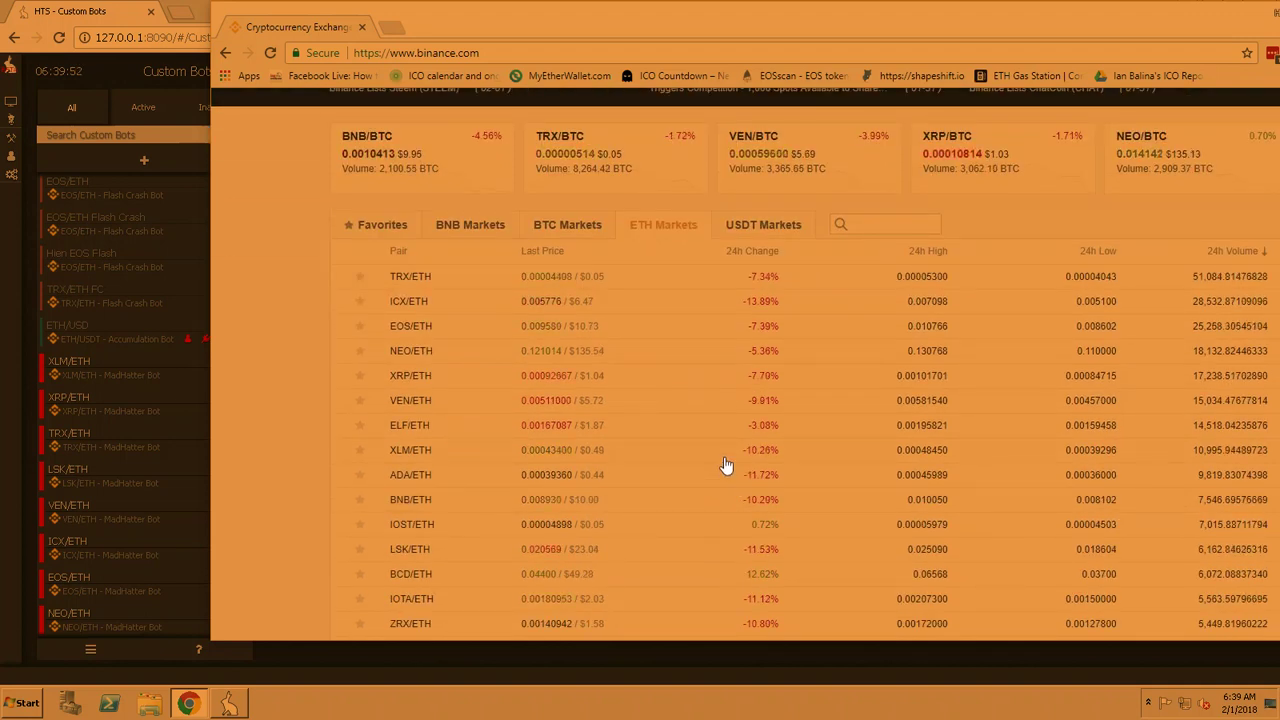
scroll(706, 480, down, 3)
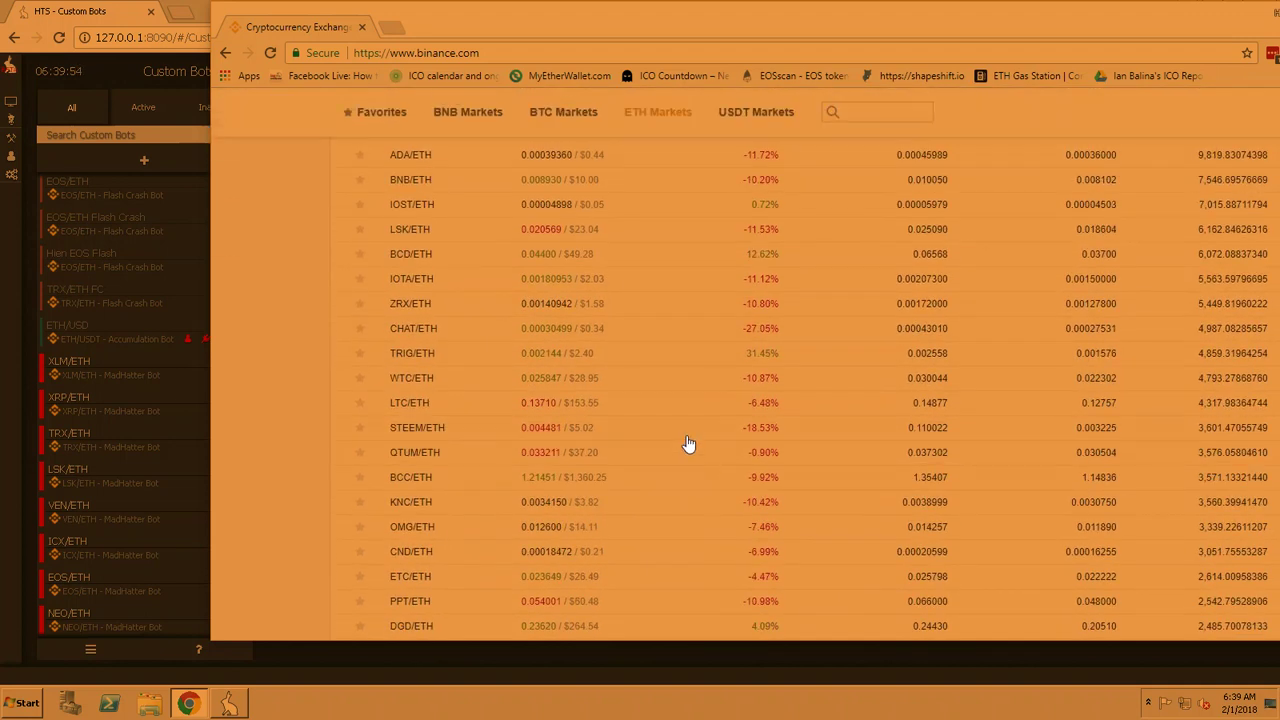
scroll(688, 444, down, 4)
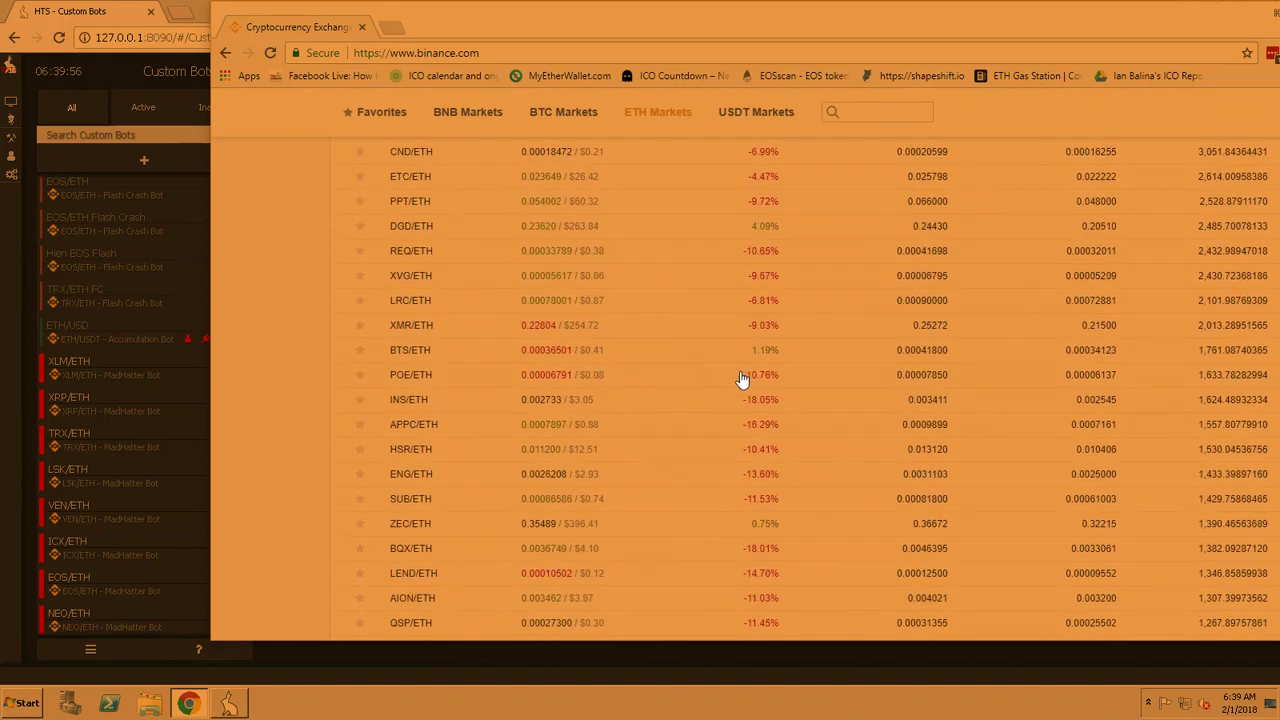
scroll(718, 474, down, 8)
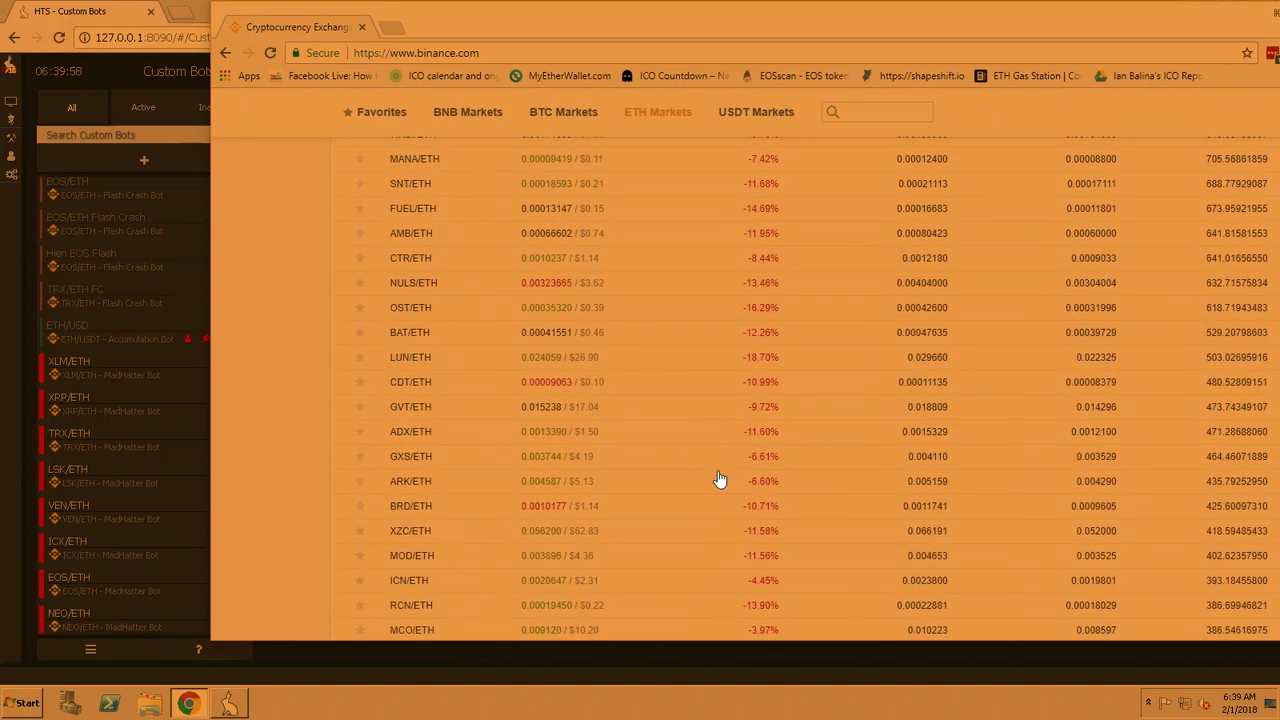
scroll(718, 480, down, 5)
scroll(718, 480, up, 6)
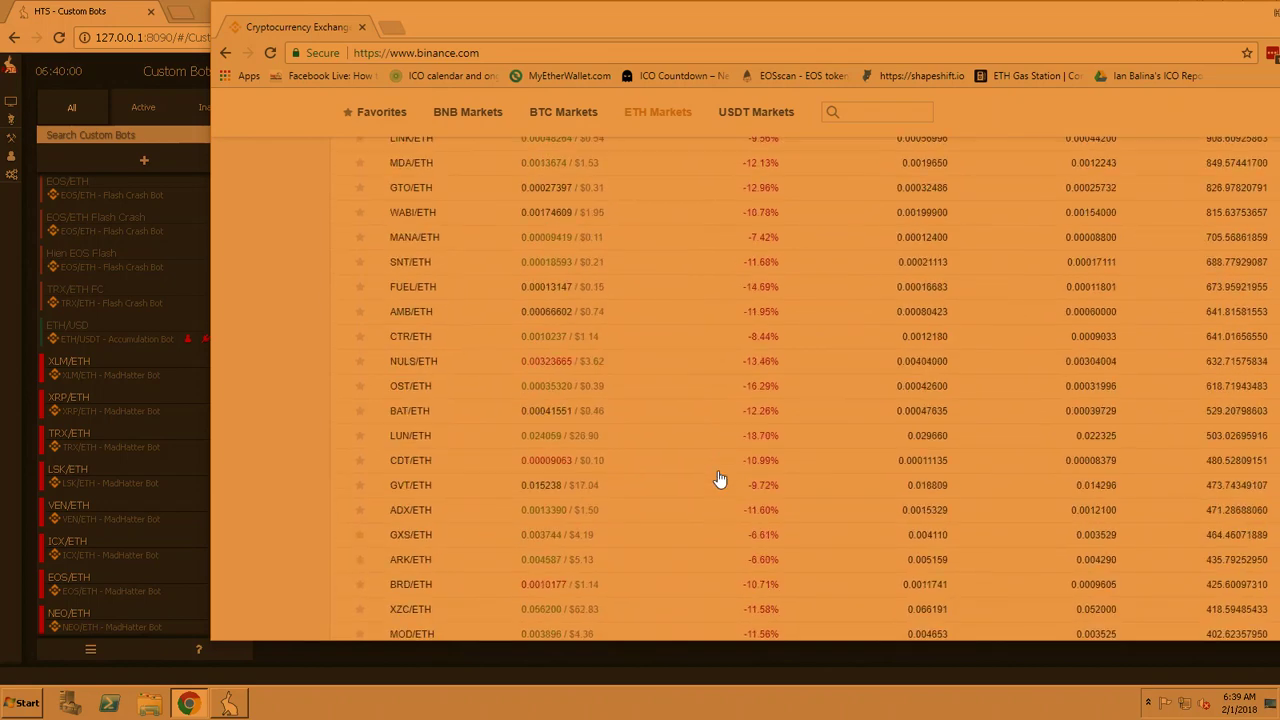
scroll(718, 480, up, 8)
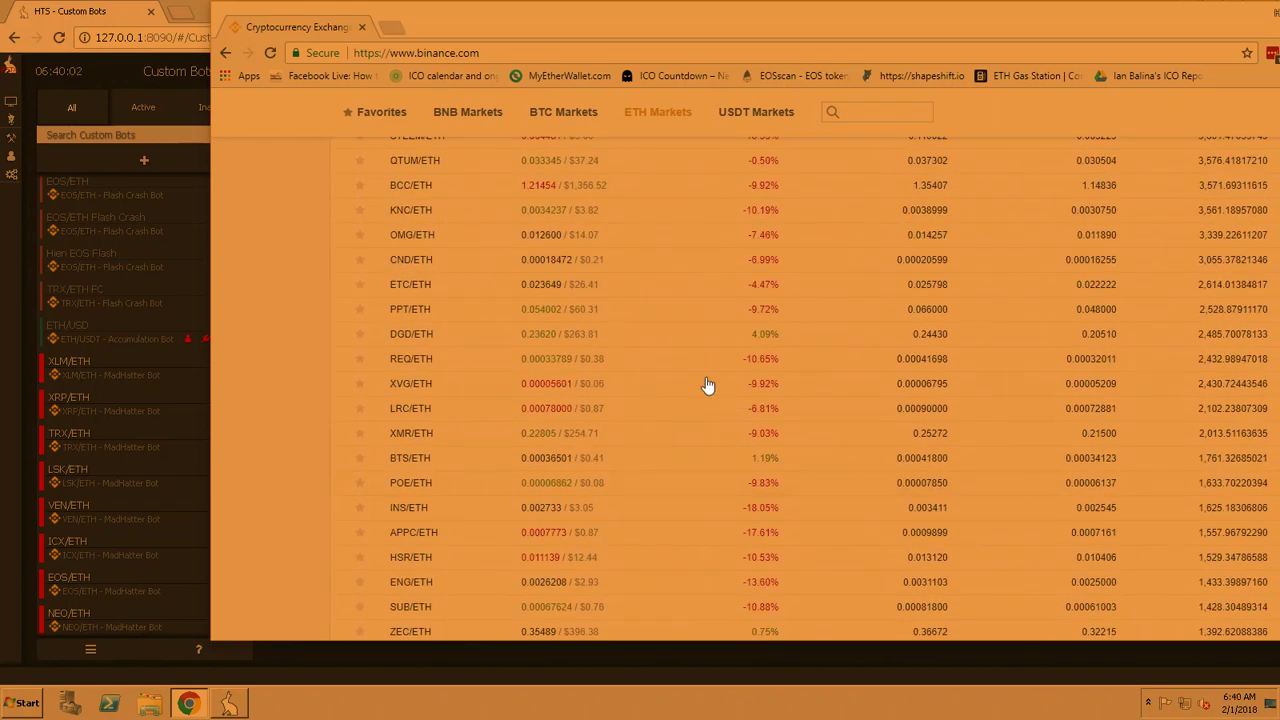
scroll(686, 340, up, 3)
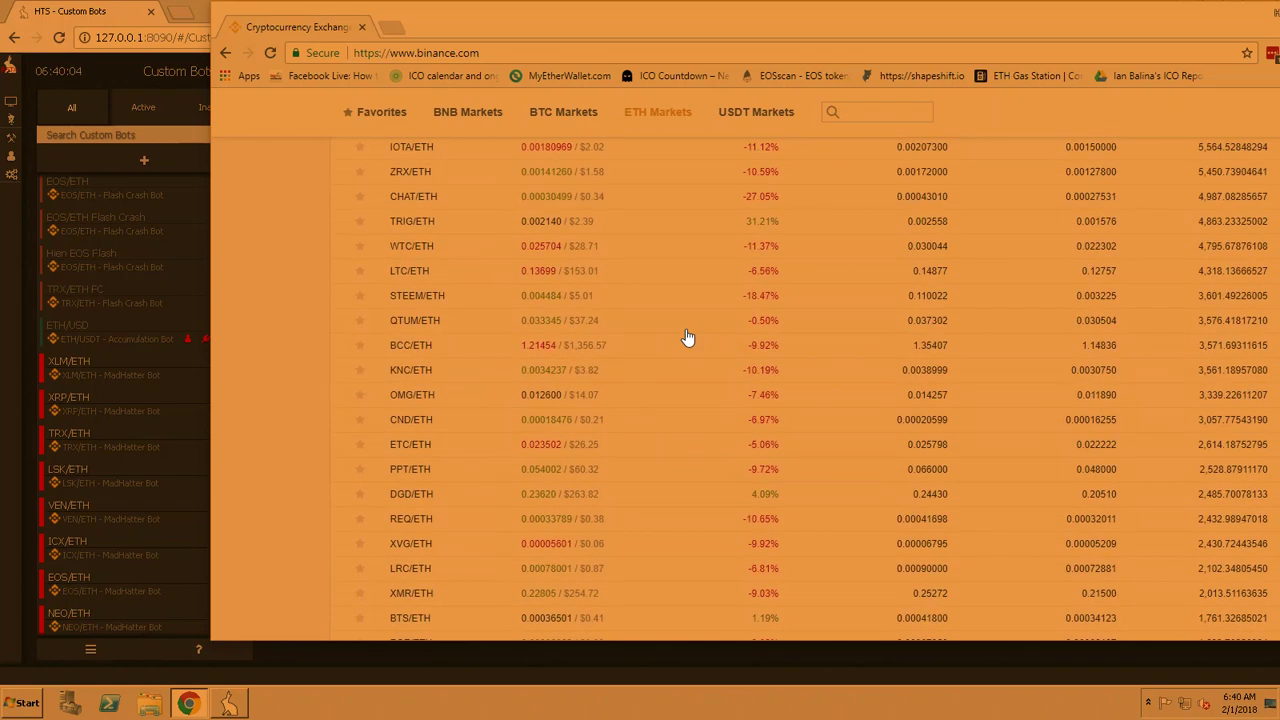
scroll(686, 340, up, 3)
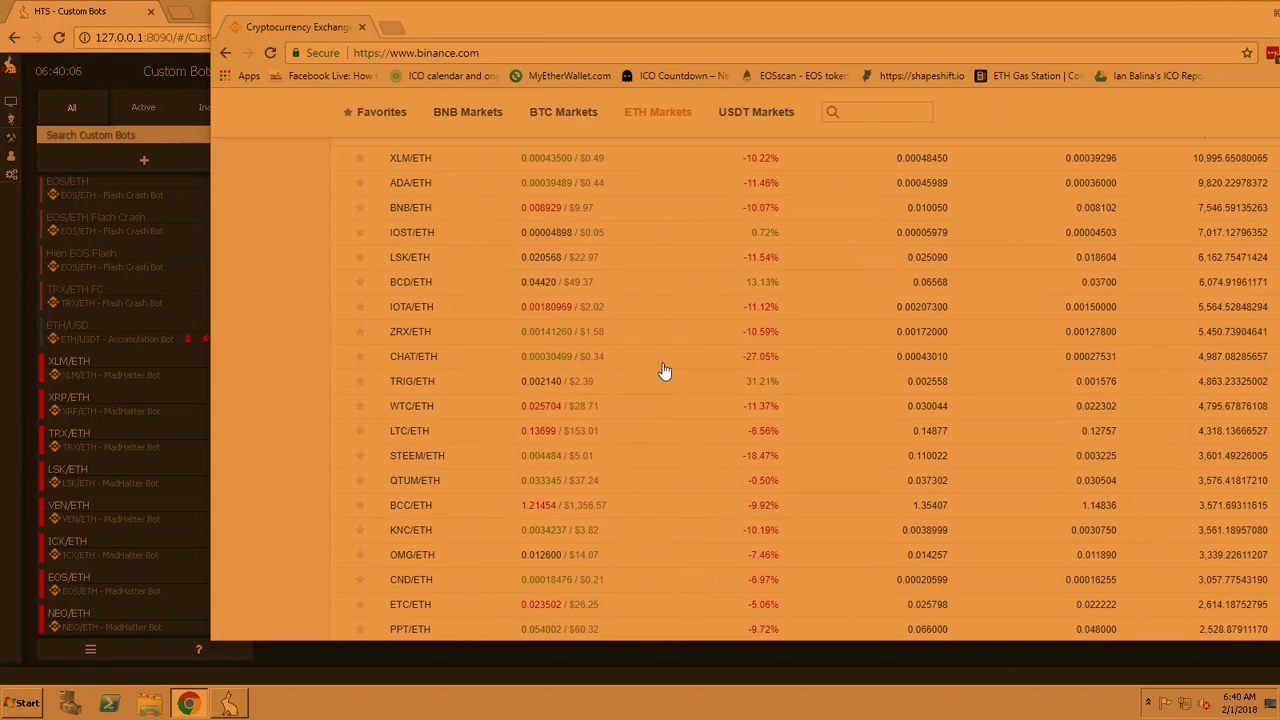
scroll(664, 371, up, 8)
scroll(669, 418, down, 5)
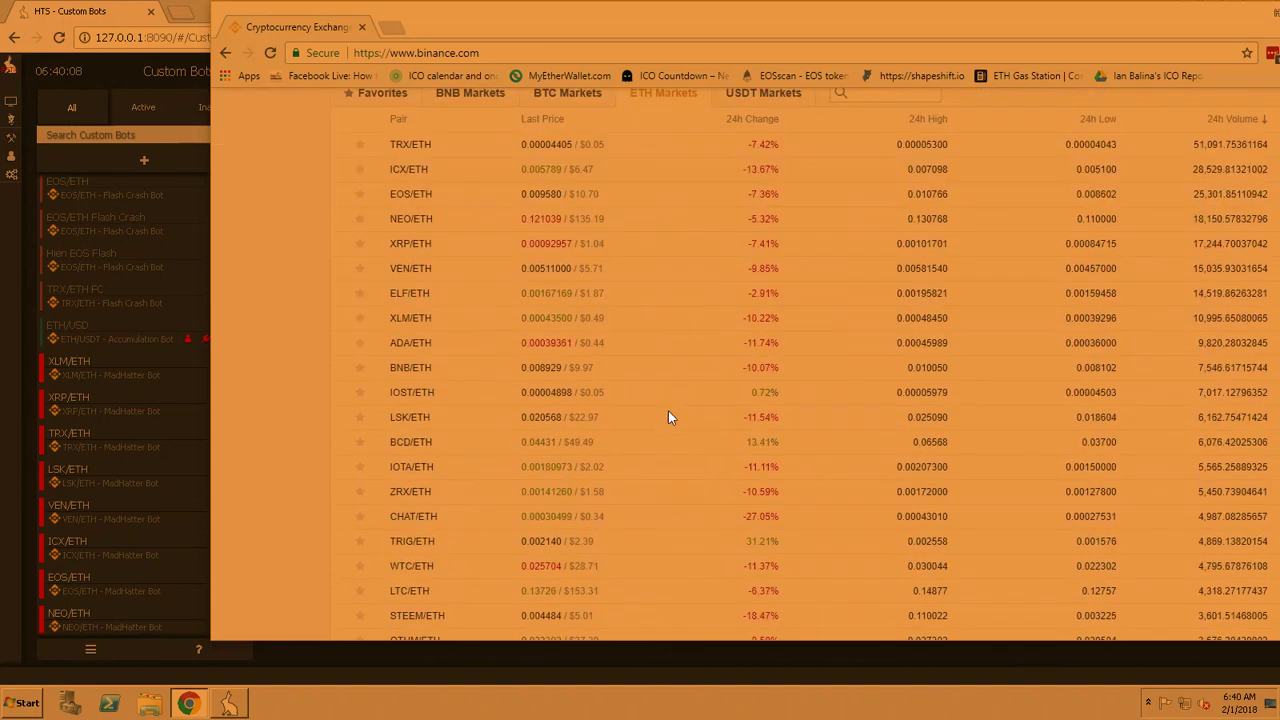
scroll(887, 400, up, 3)
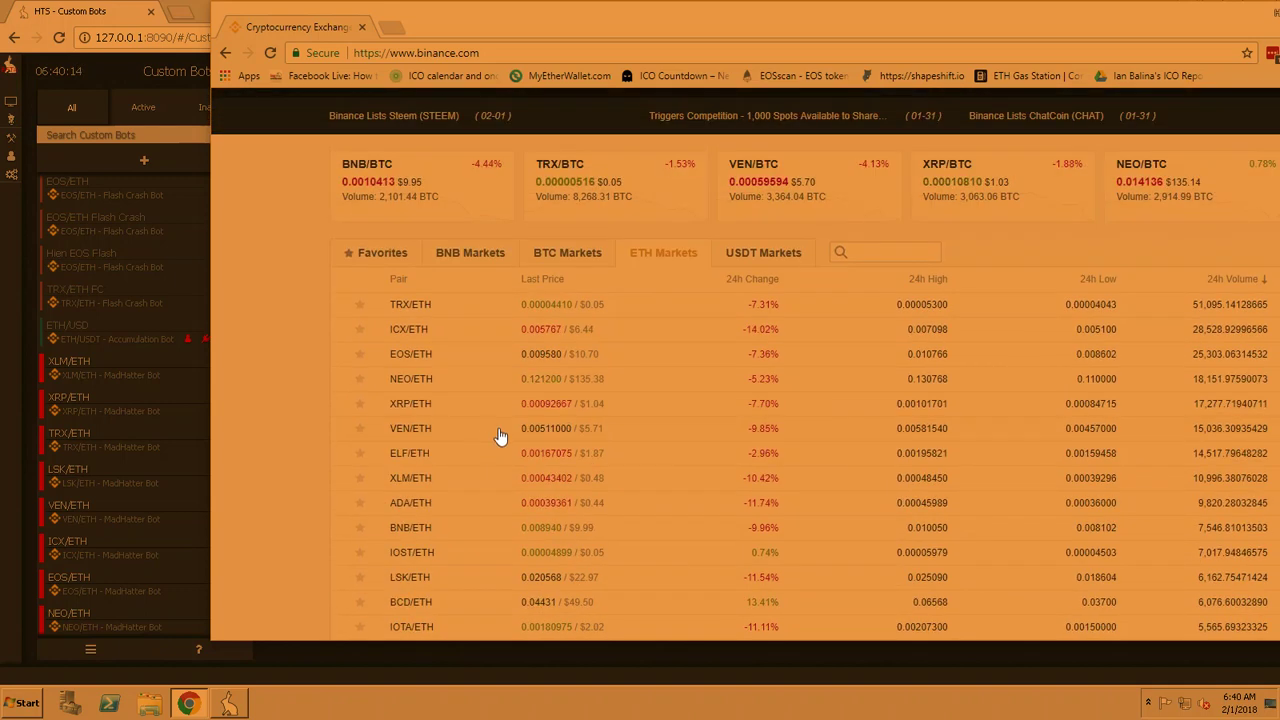
- Switch to the HaasOnline Trade Server and open the Custom Bots page
click(5, 276)
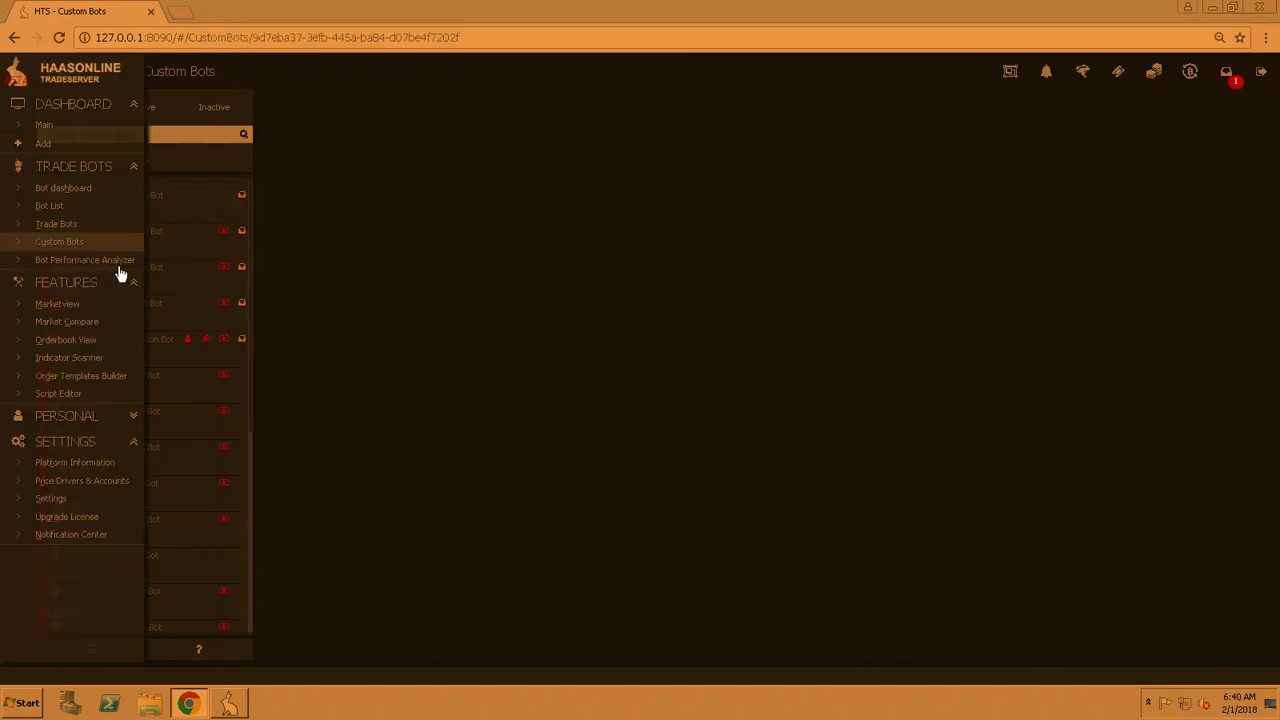
click(120, 335)
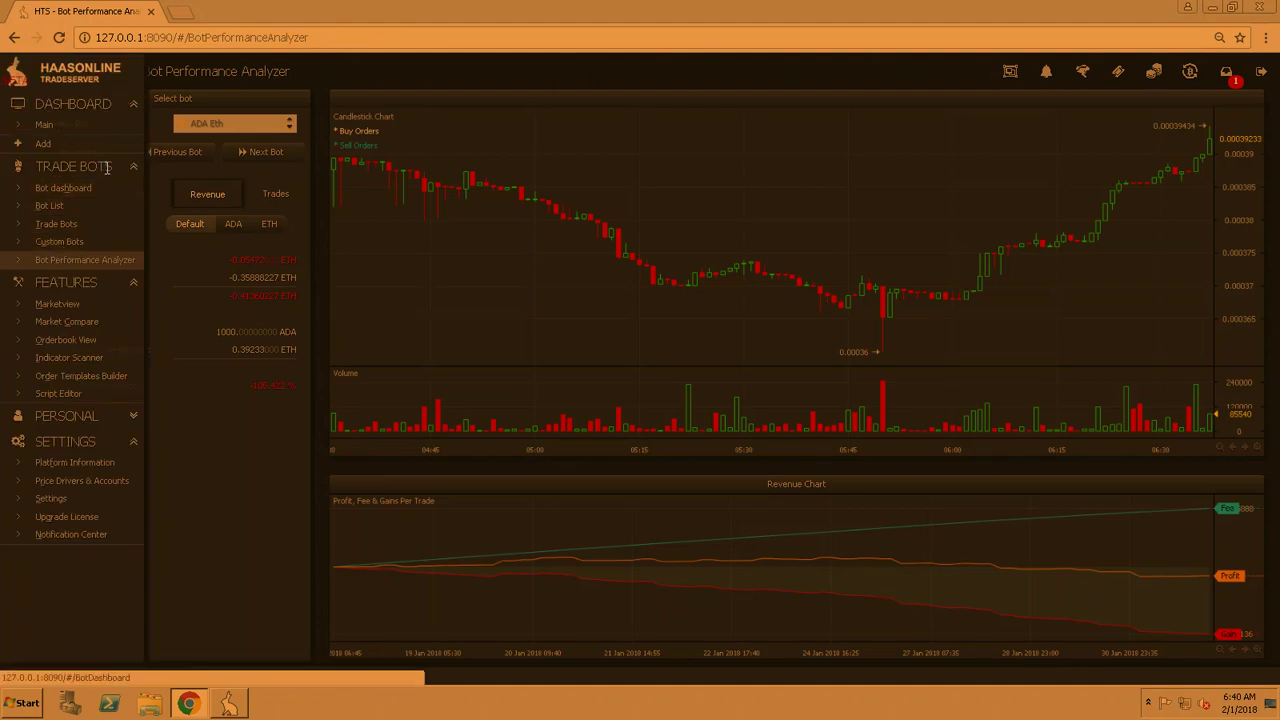
click(60, 242)
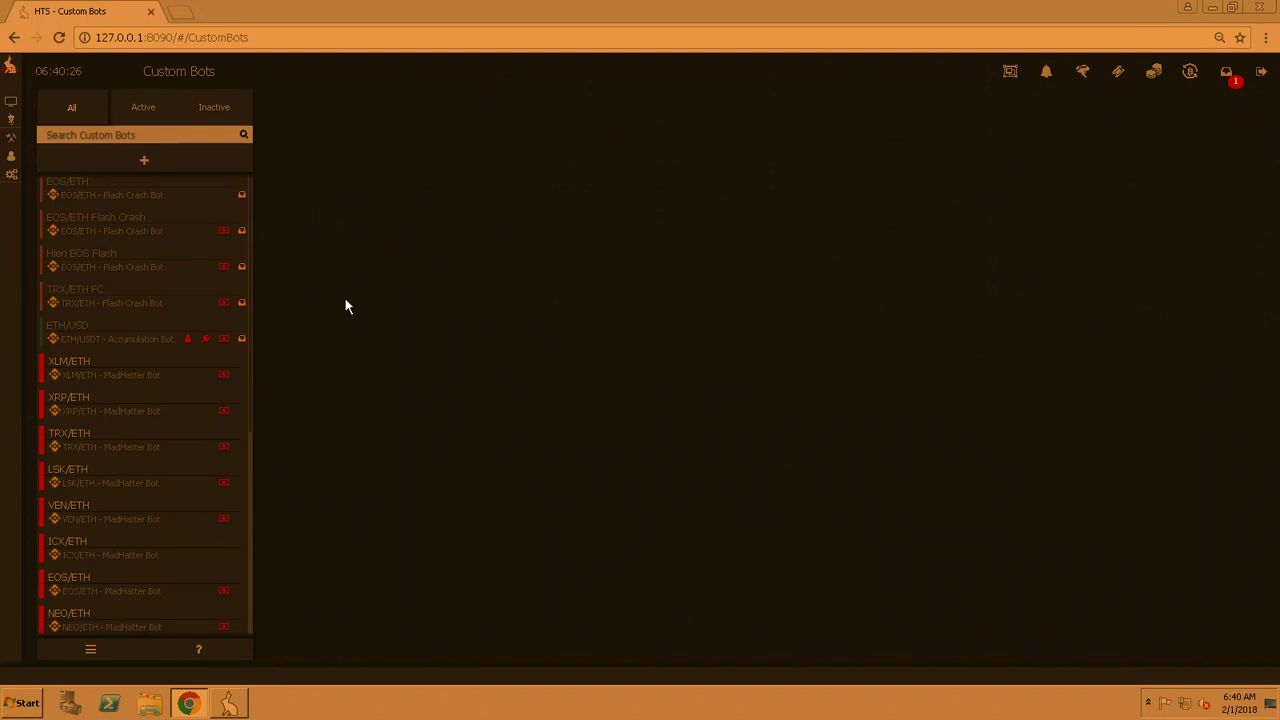
- Start adding a custom bot and choose Mad Hatter Bot as its type
click(143, 165)
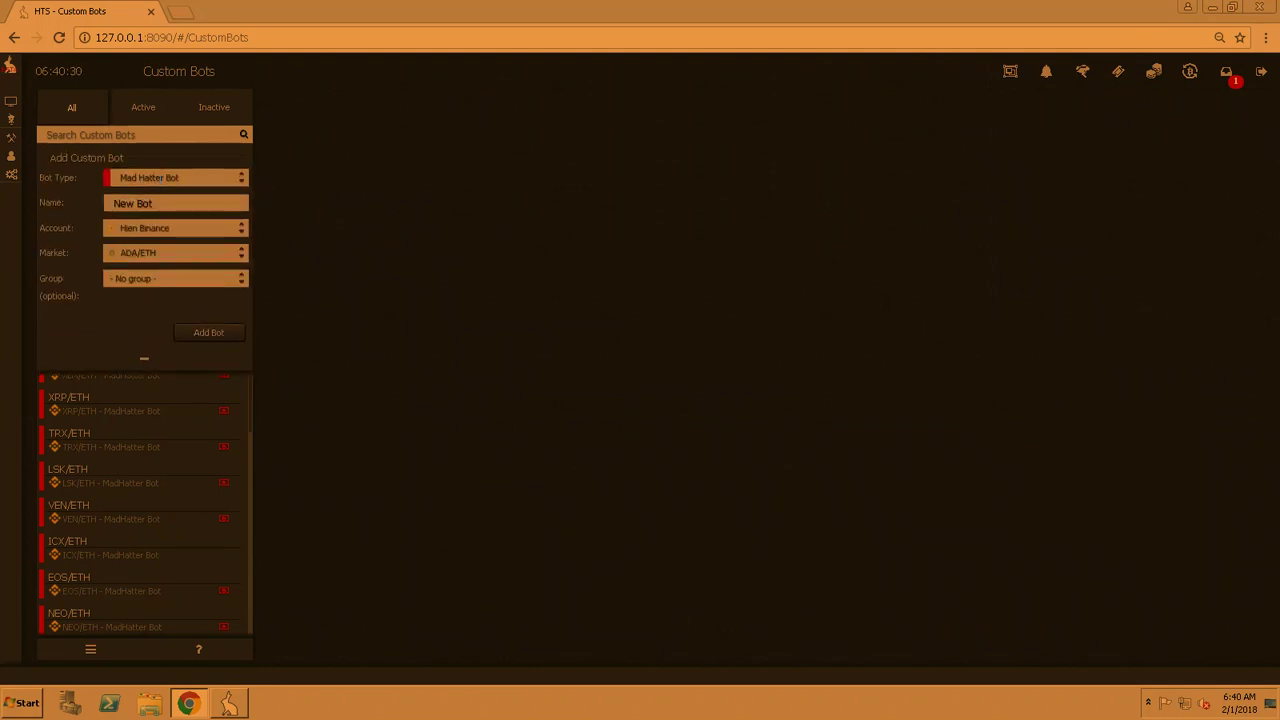
click(158, 177)
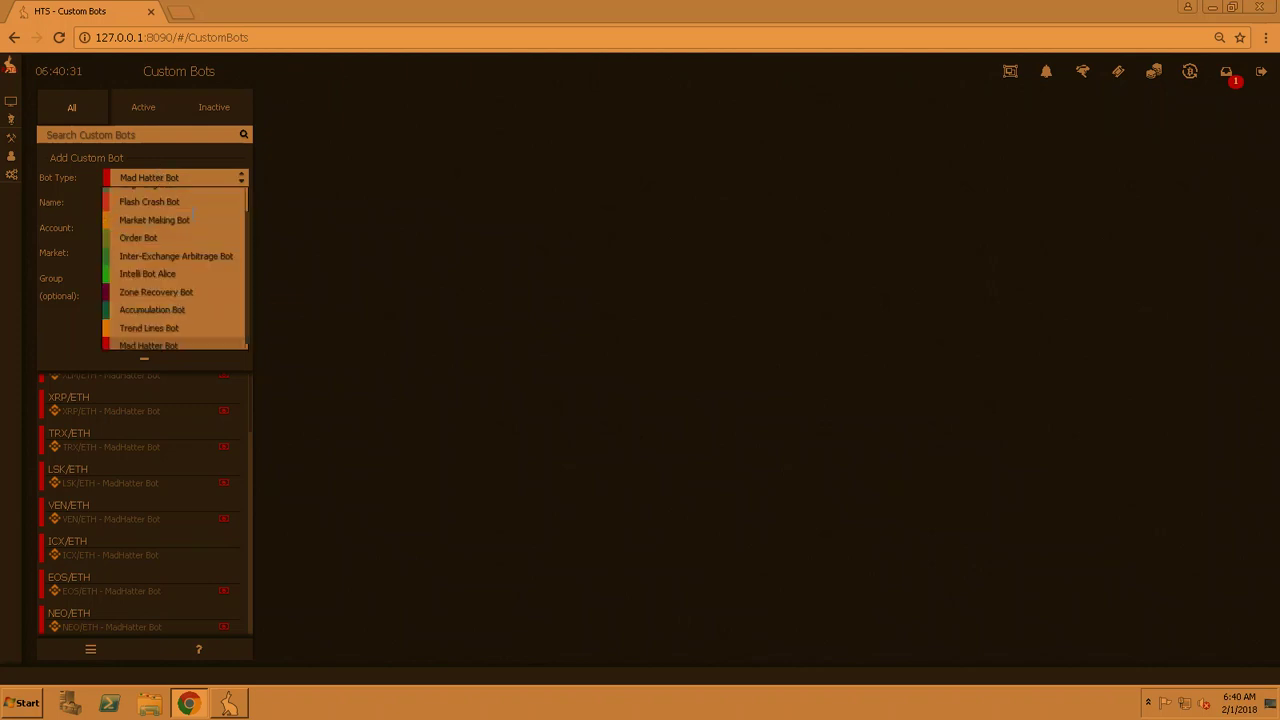
click(148, 343)
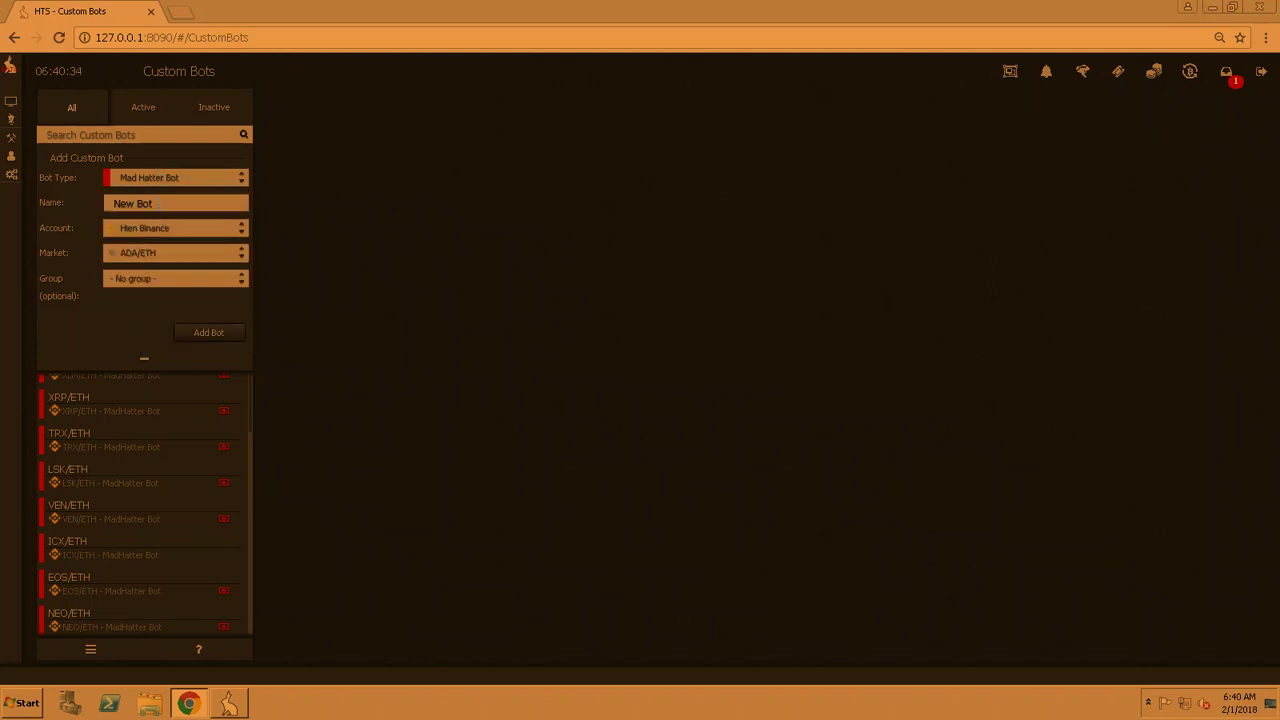
- Name the new custom bot ELF/ETH
click(39, 203)
text(VEN/)
text(ET)
key(BackSpace)
key(BackSpace)
key(BackSpace)
key(BackSpace)
key(BackSpace)
key(BackSpace)
text(ELF/ETH)
- Set the new bot's market to ELF/ETH and add the bot
click(157, 255)
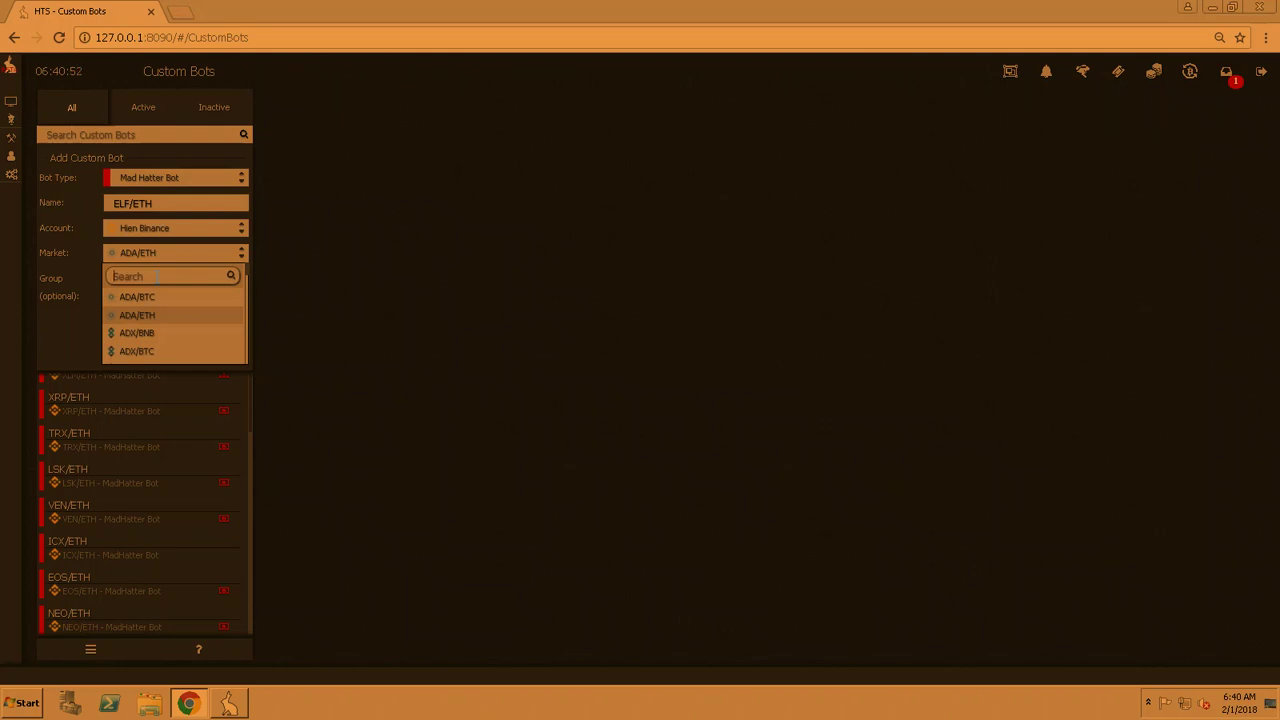
text(elf)
click(156, 318)
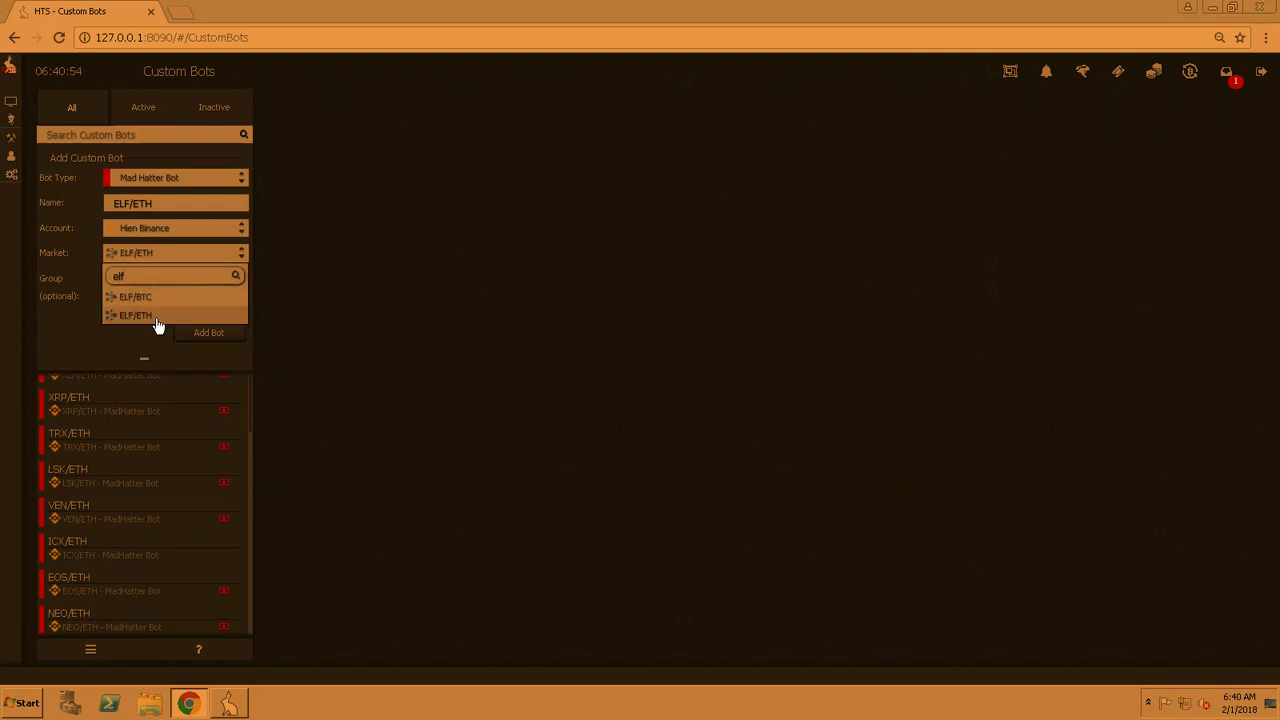
click(208, 333)
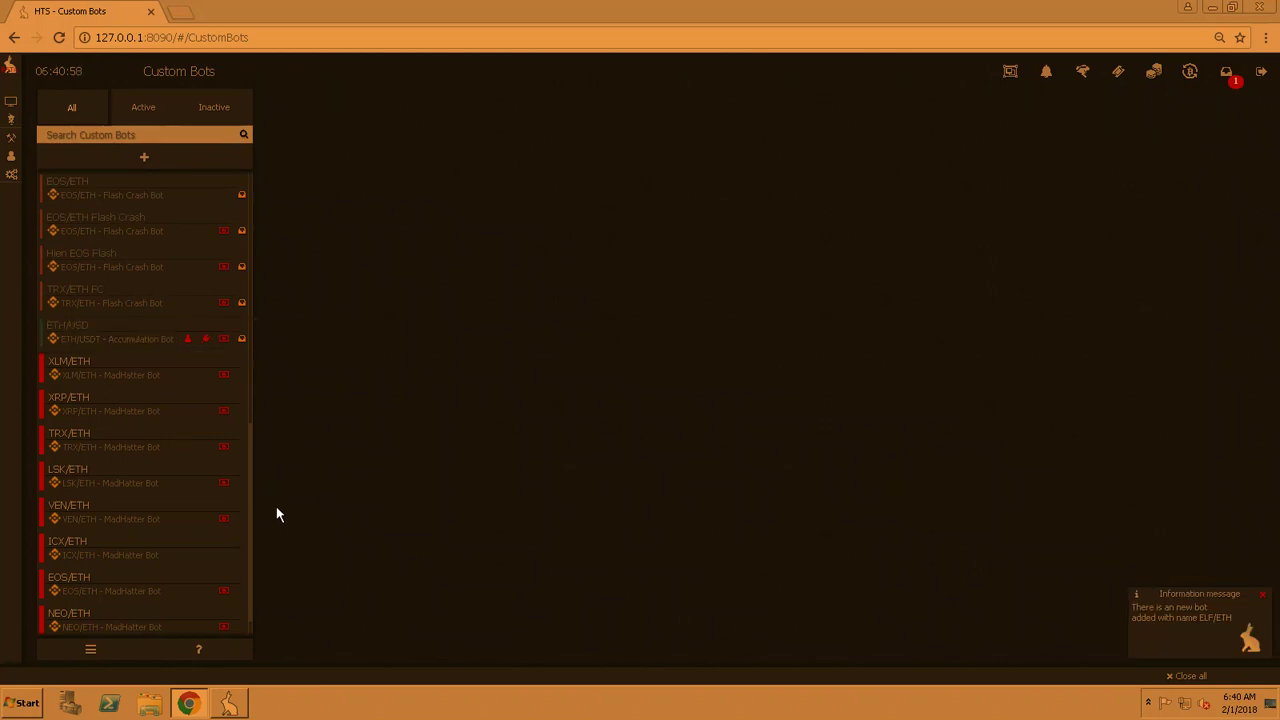
- Open the newly added ELF/ETH bot from the custom bot list to view its MadHatter settings
scroll(230, 600, down, 1)
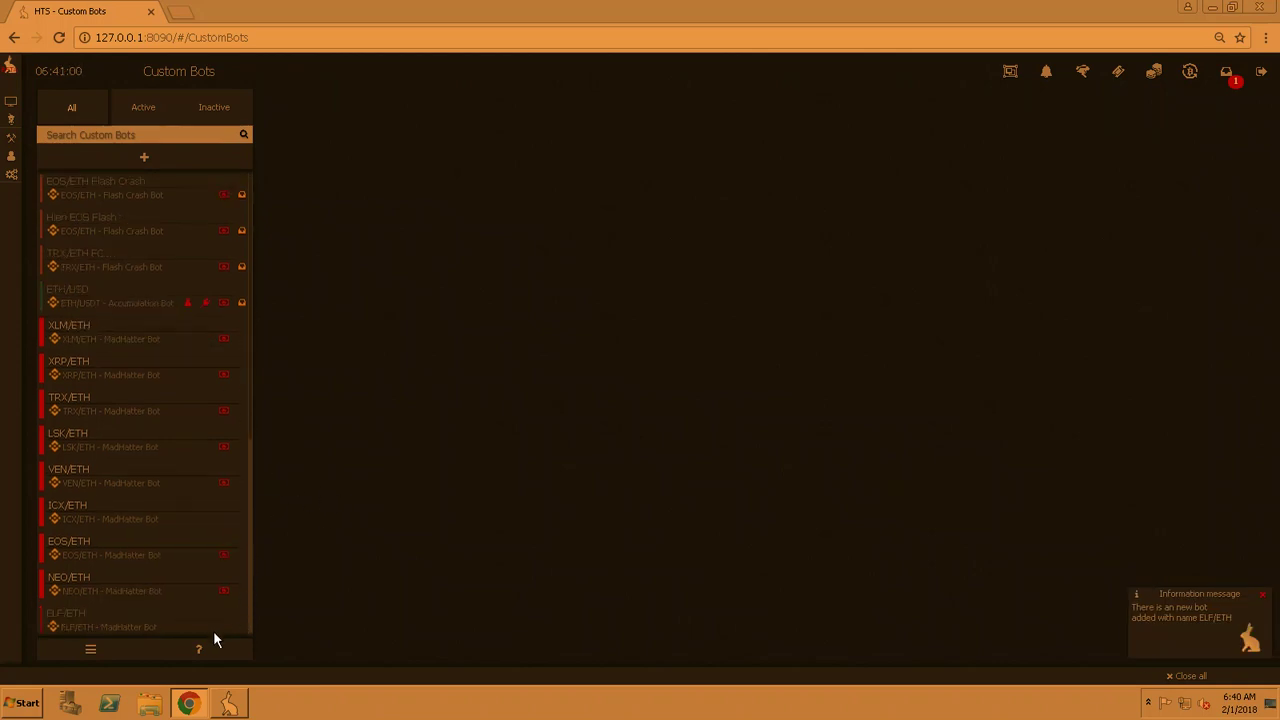
click(103, 624)
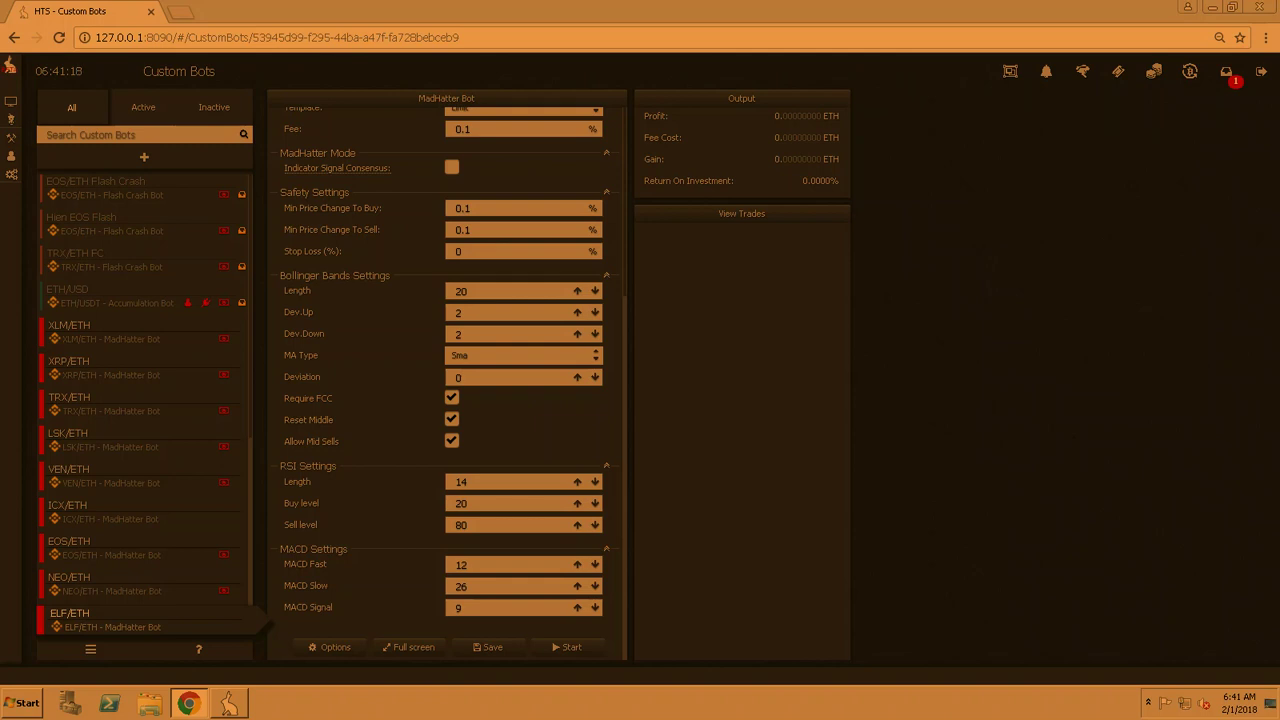
- Check the ELF/ETH pair in Binance's ETH markets and return to the trade server's Custom Bots page
key(alt+Tab)
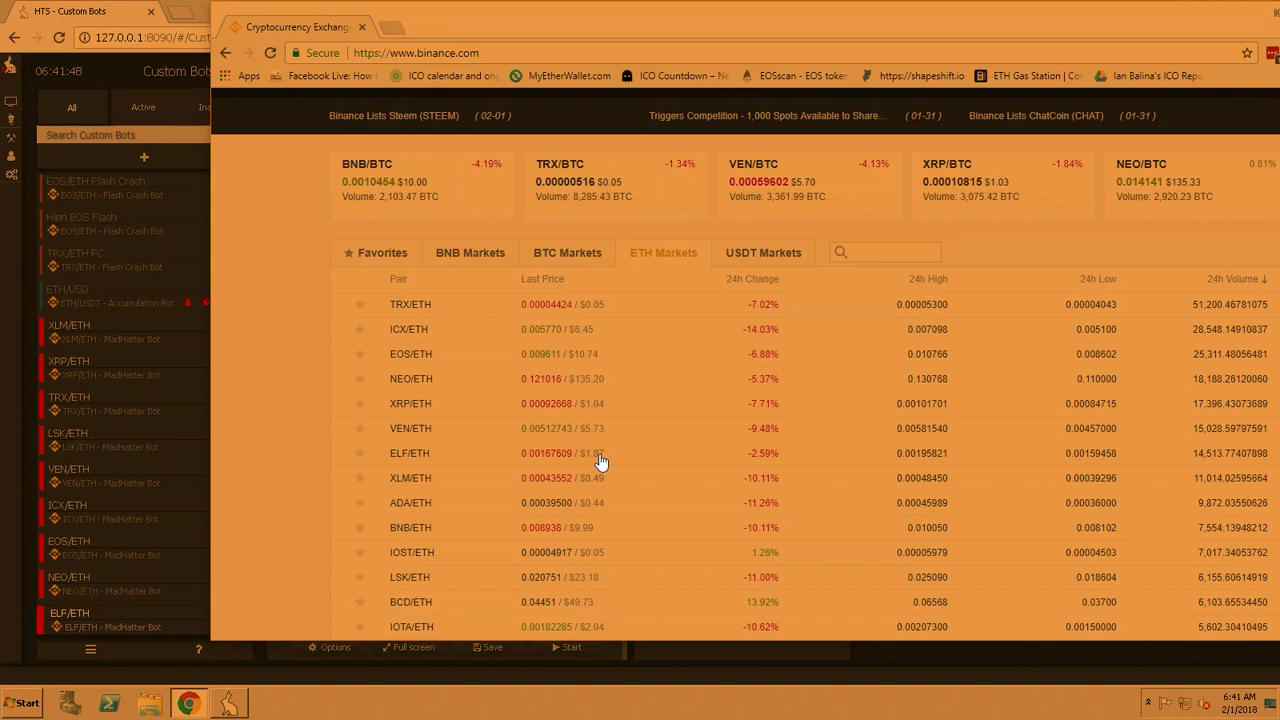
click(14, 371)
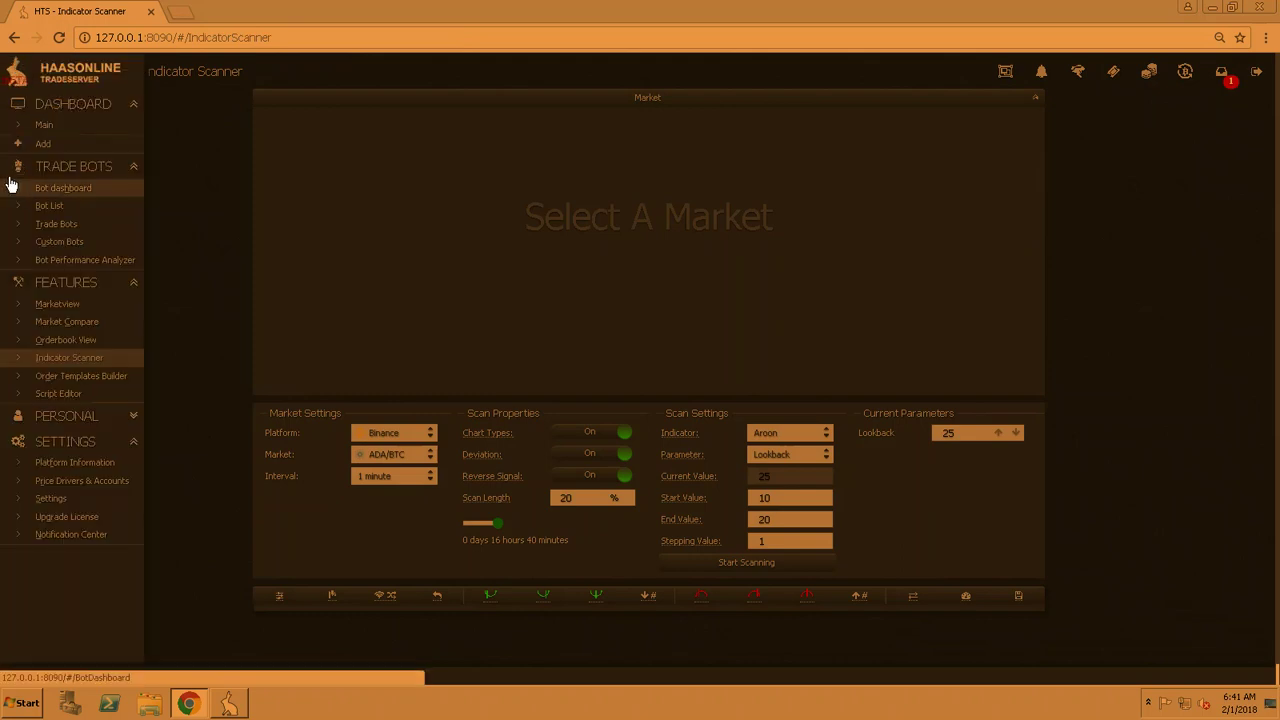
click(16, 187)
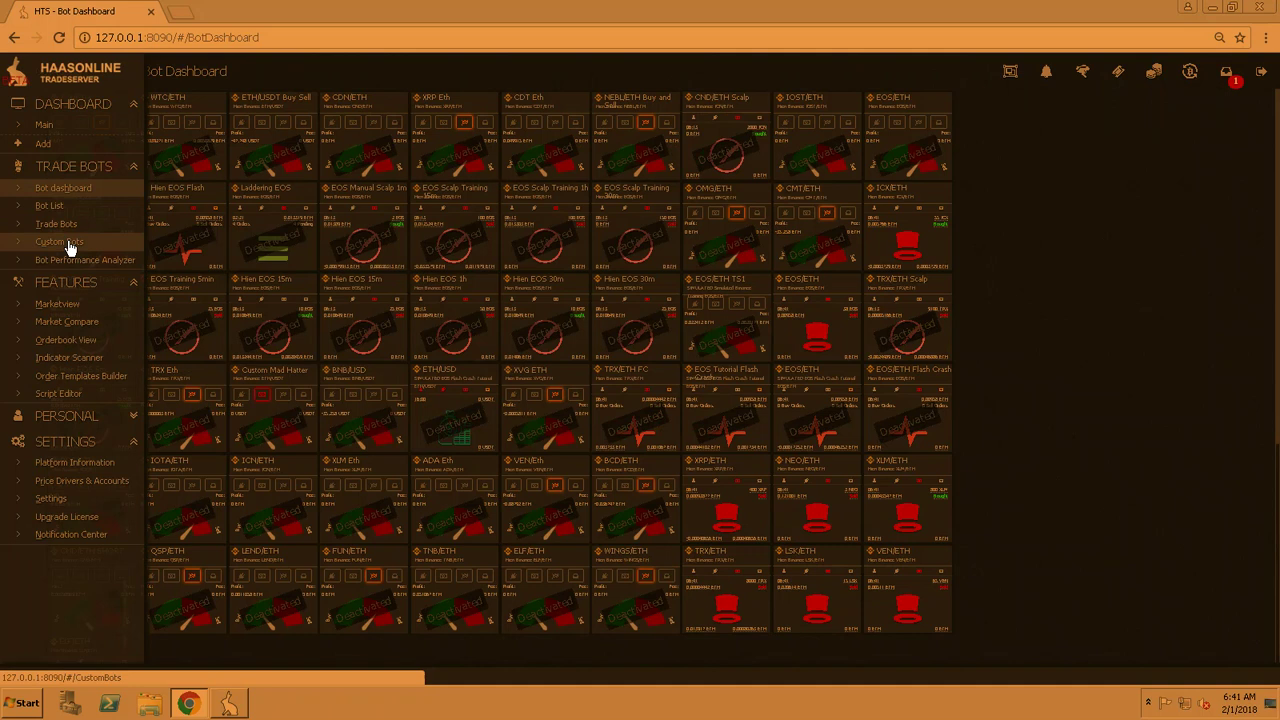
click(62, 242)
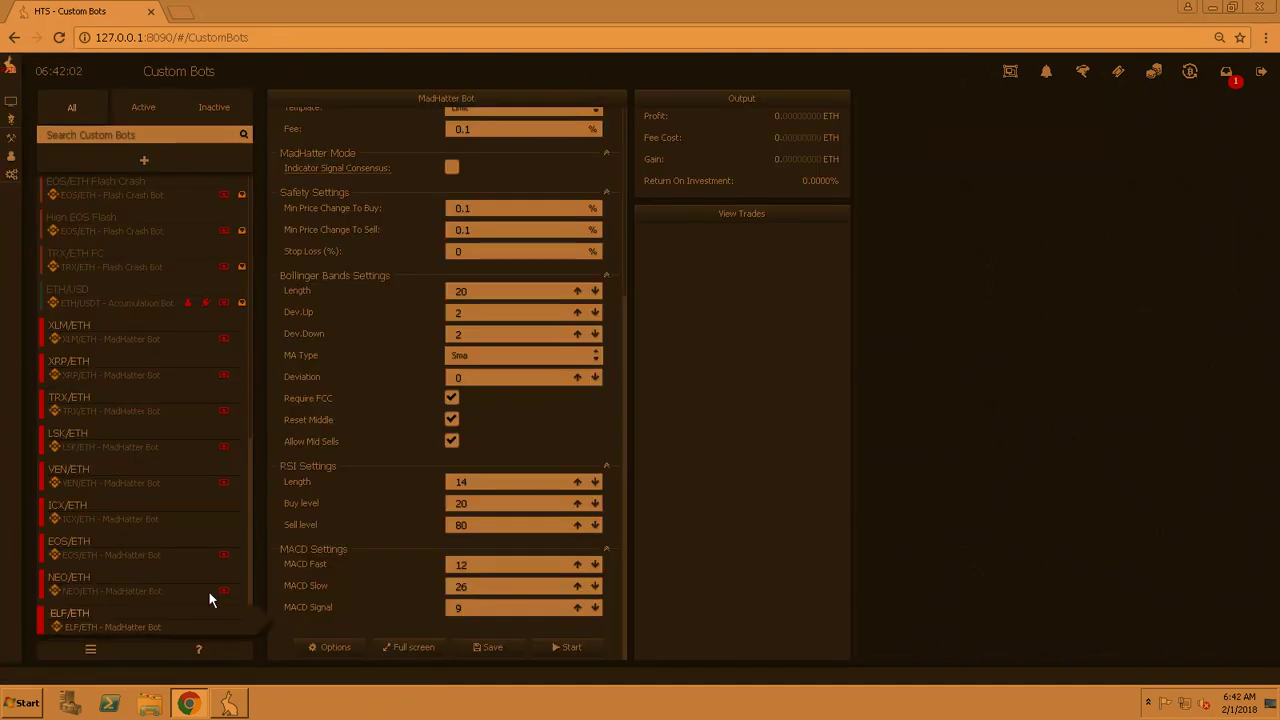
- Reopen the ELF/ETH bot and review its general, trade amount and safety settings
click(229, 260)
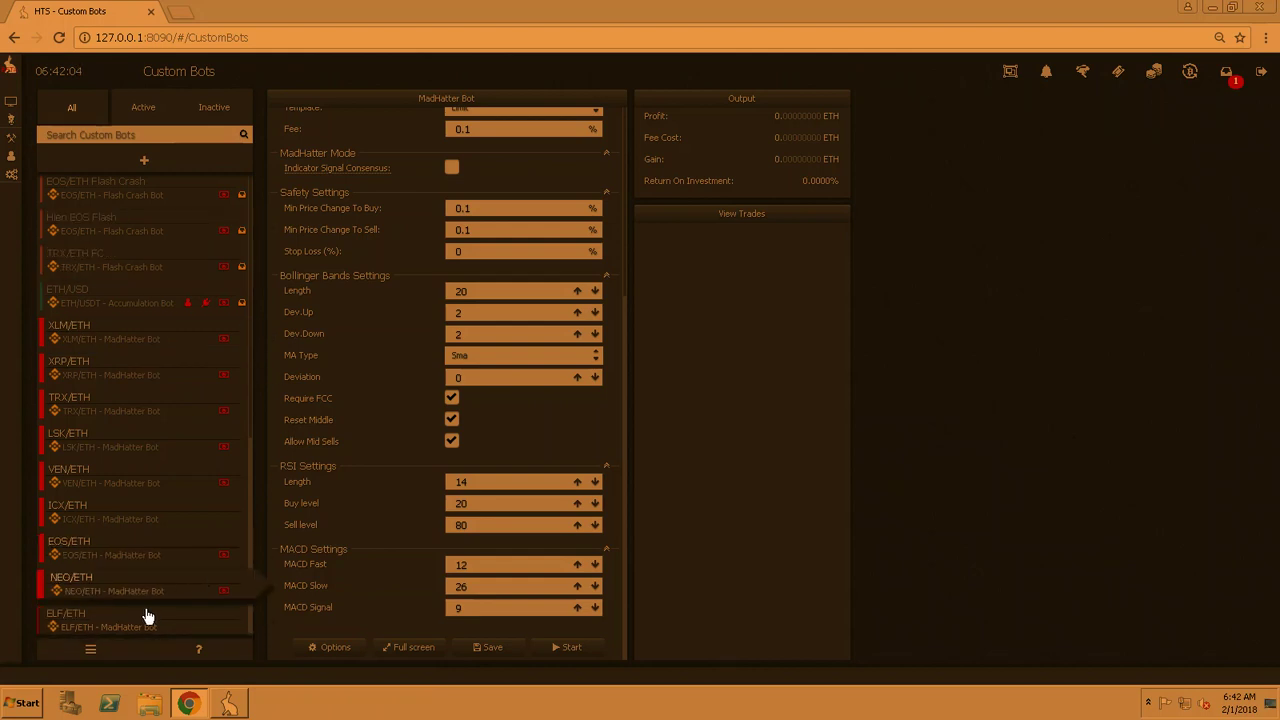
click(111, 635)
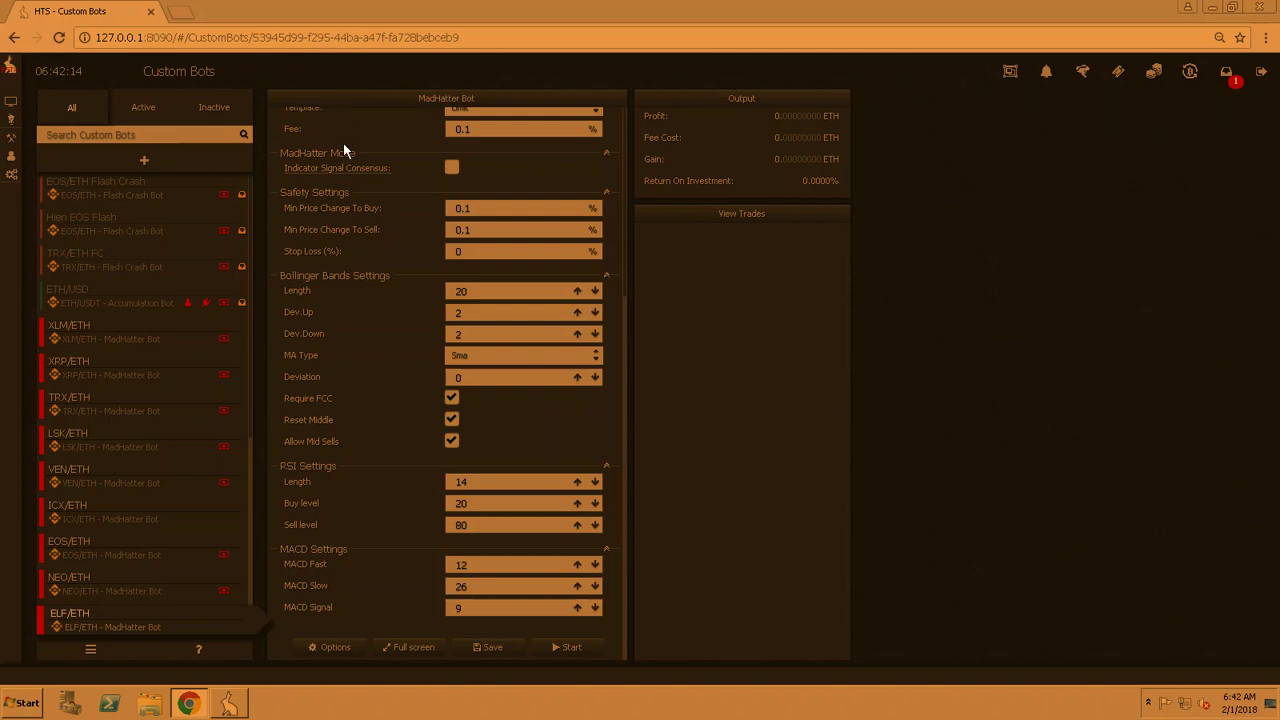
scroll(378, 235, up, 3)
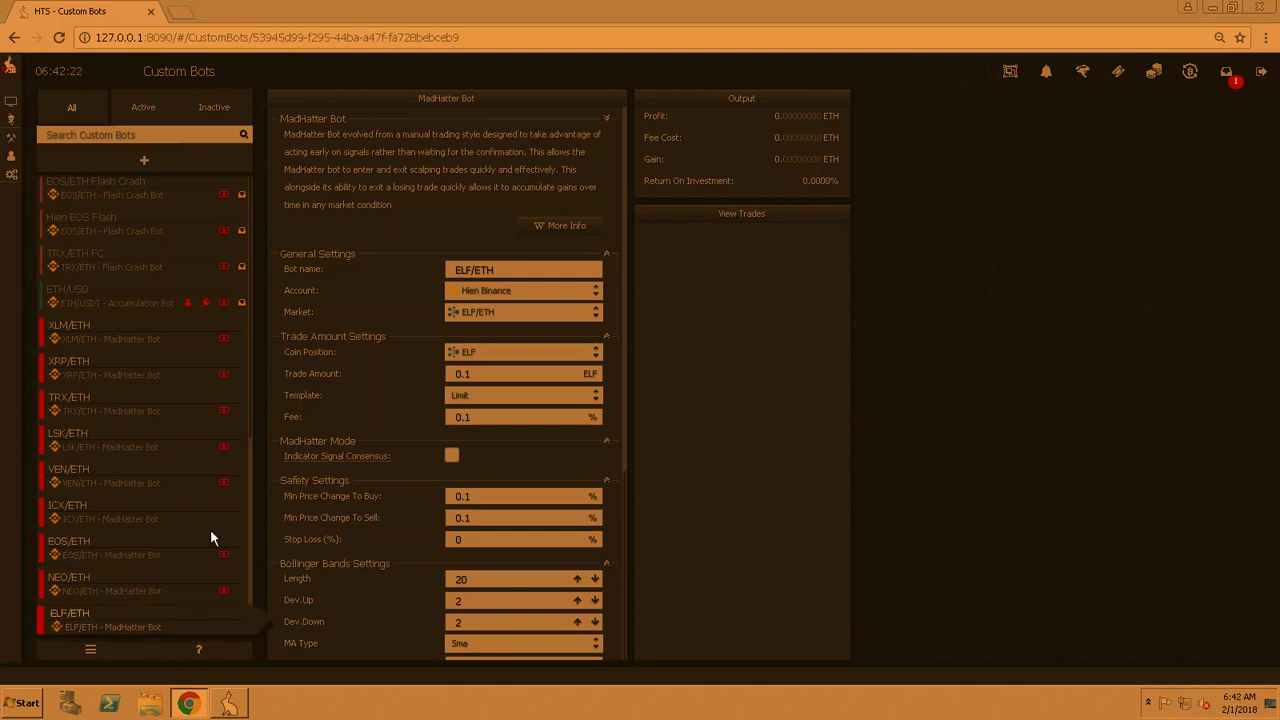
- Reselect the ELF/ETH bot in the custom bot list and open its full-screen Mad Hatter view with the charts
click(177, 479)
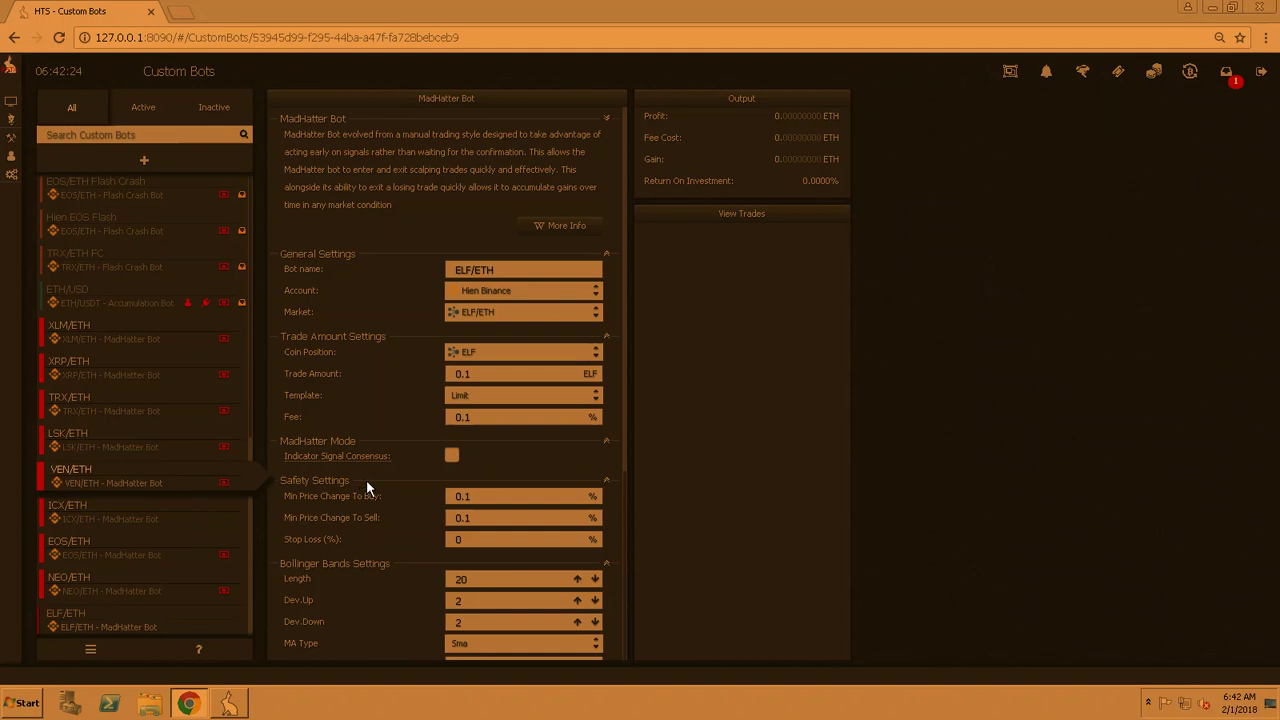
click(168, 620)
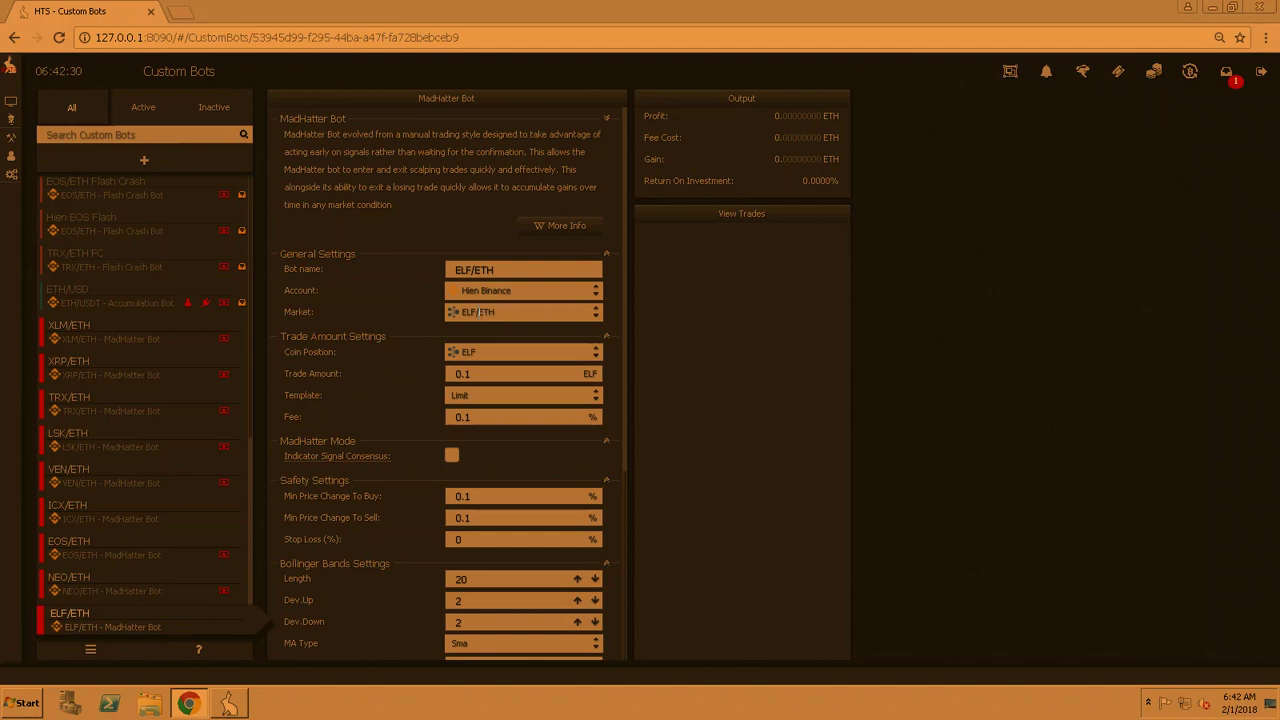
scroll(407, 400, down, 3)
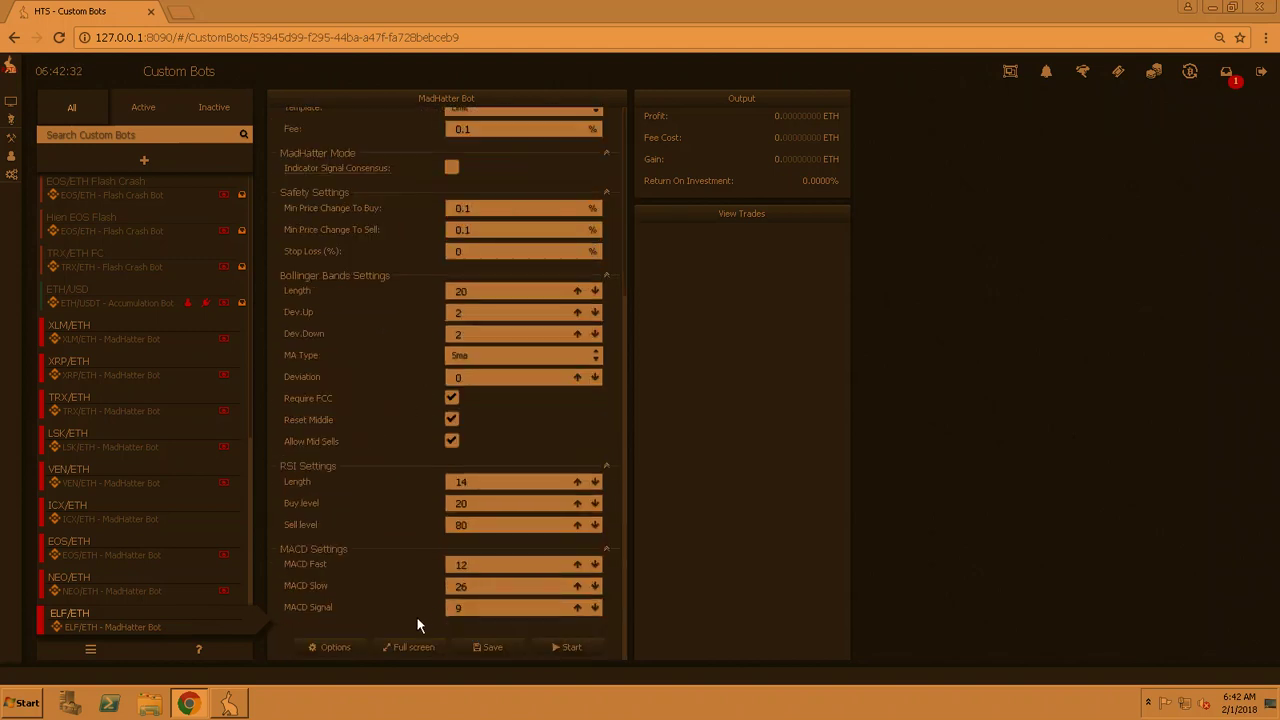
click(408, 648)
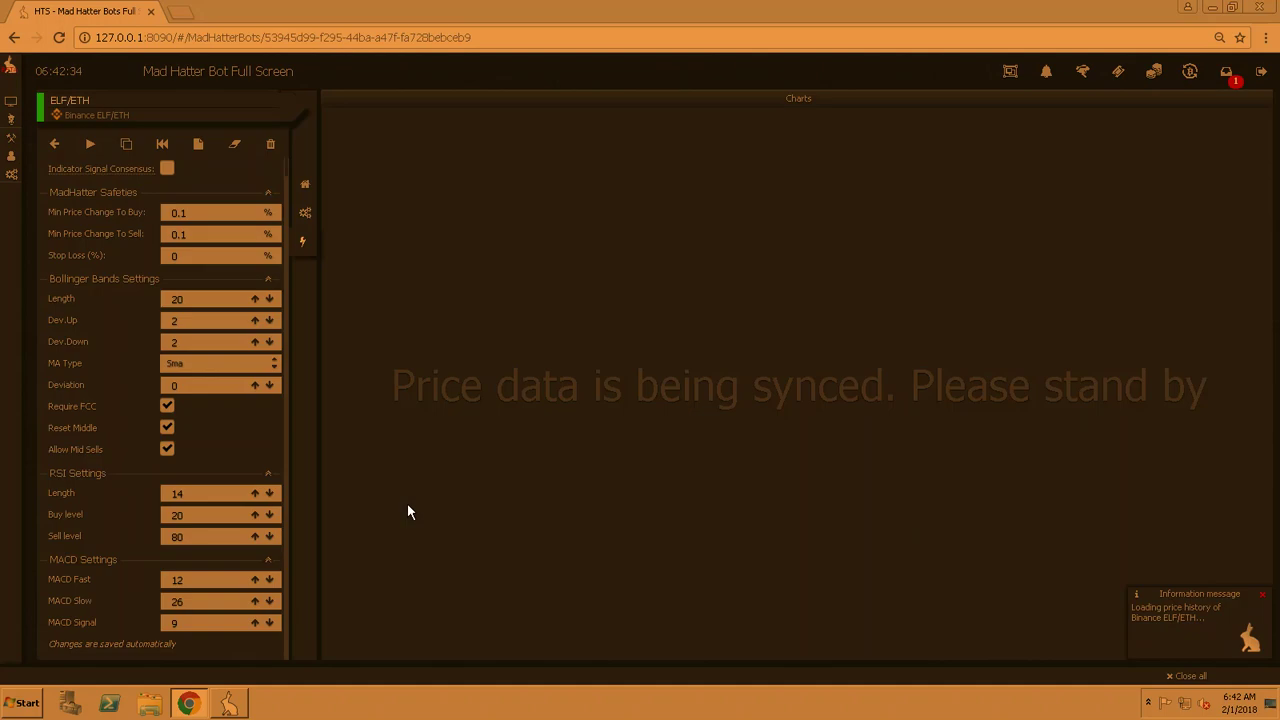
- Save a trade amount of 250 ELF for the bot and set its minimum price change to buy to 0%
click(305, 212)
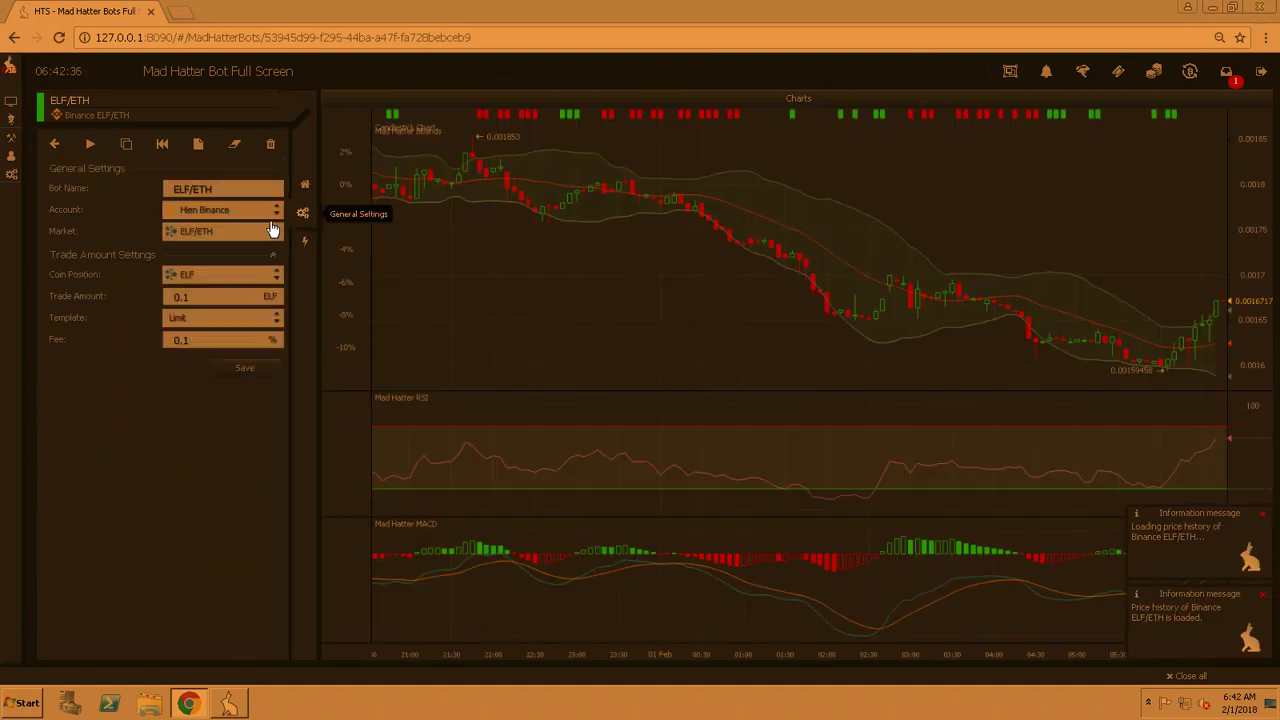
click(103, 295)
text(250)
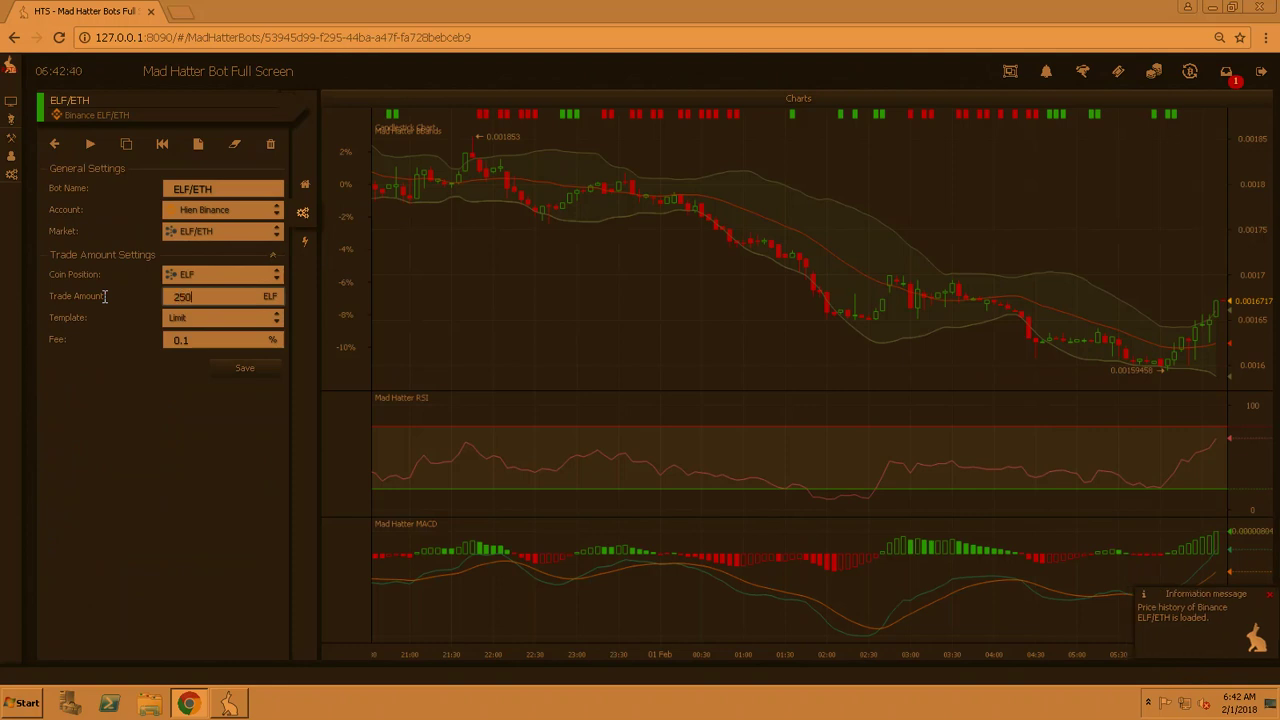
click(253, 369)
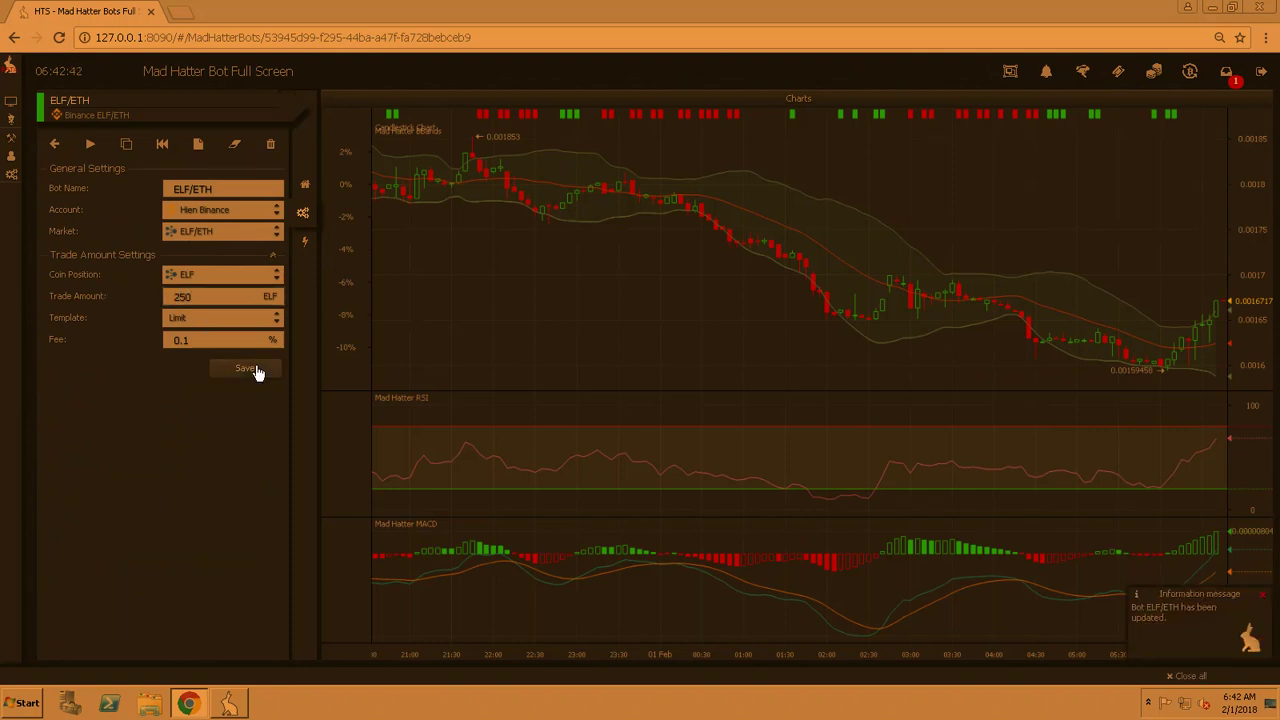
click(306, 244)
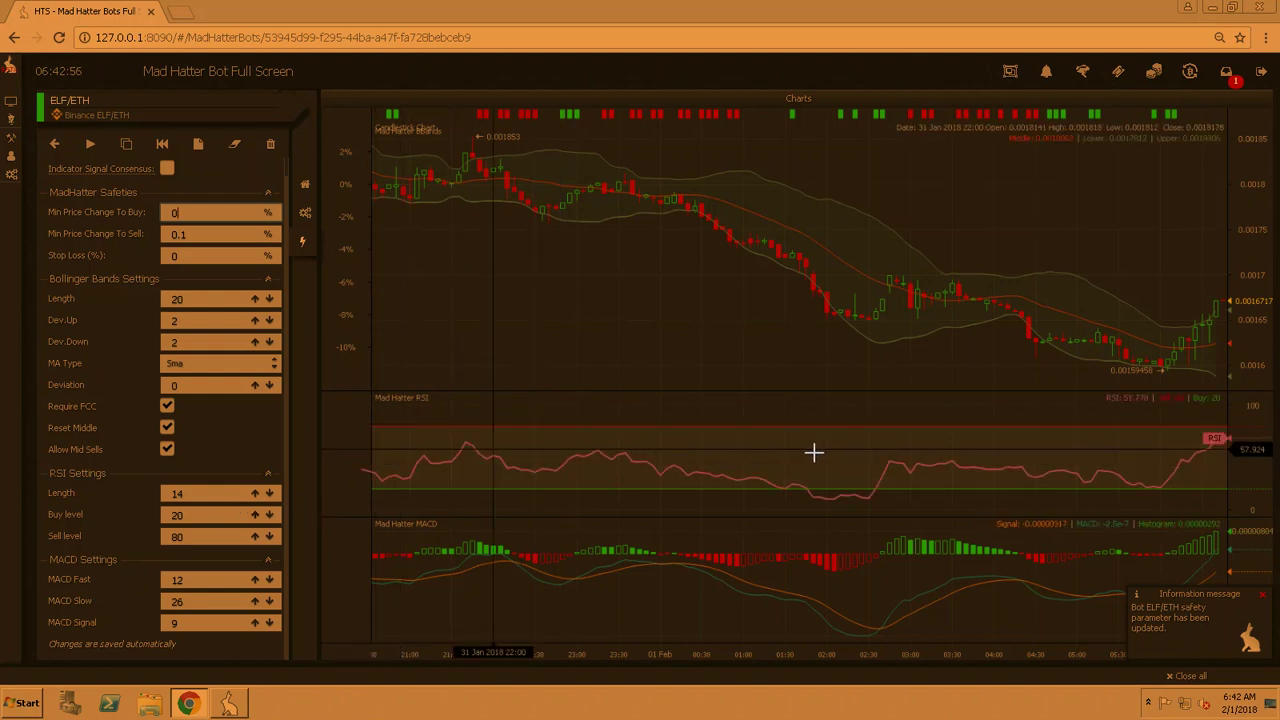
- Examine the ELF/ETH price history from 30 January to 1 February for swings against the Bollinger Bands, RSI and MACD
scroll(814, 451, down, 5)
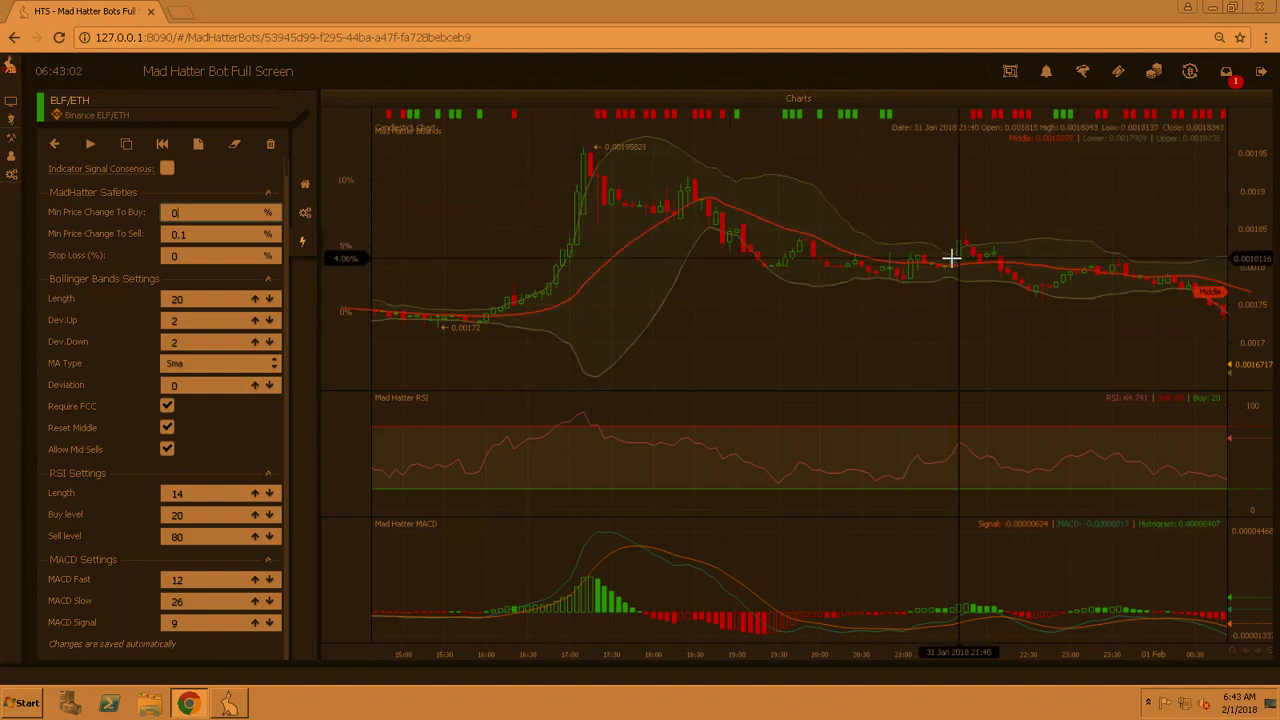
scroll(909, 270, right, 5)
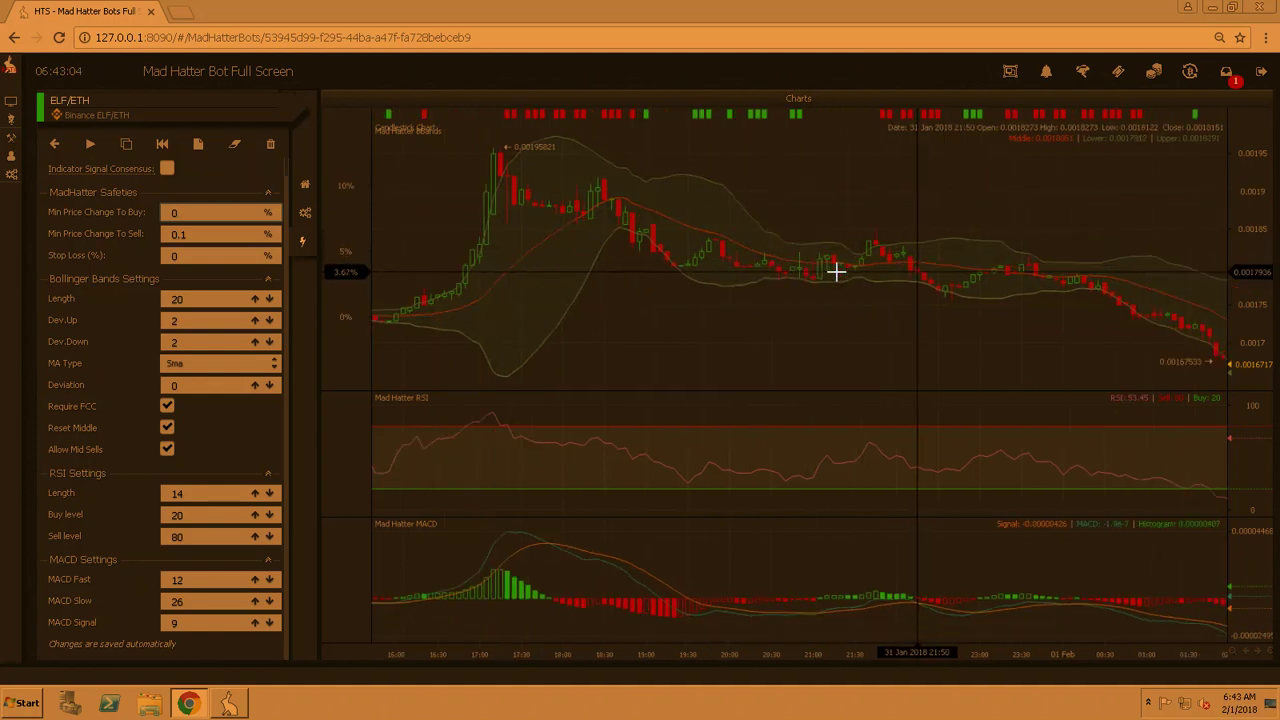
scroll(895, 287, right, 10)
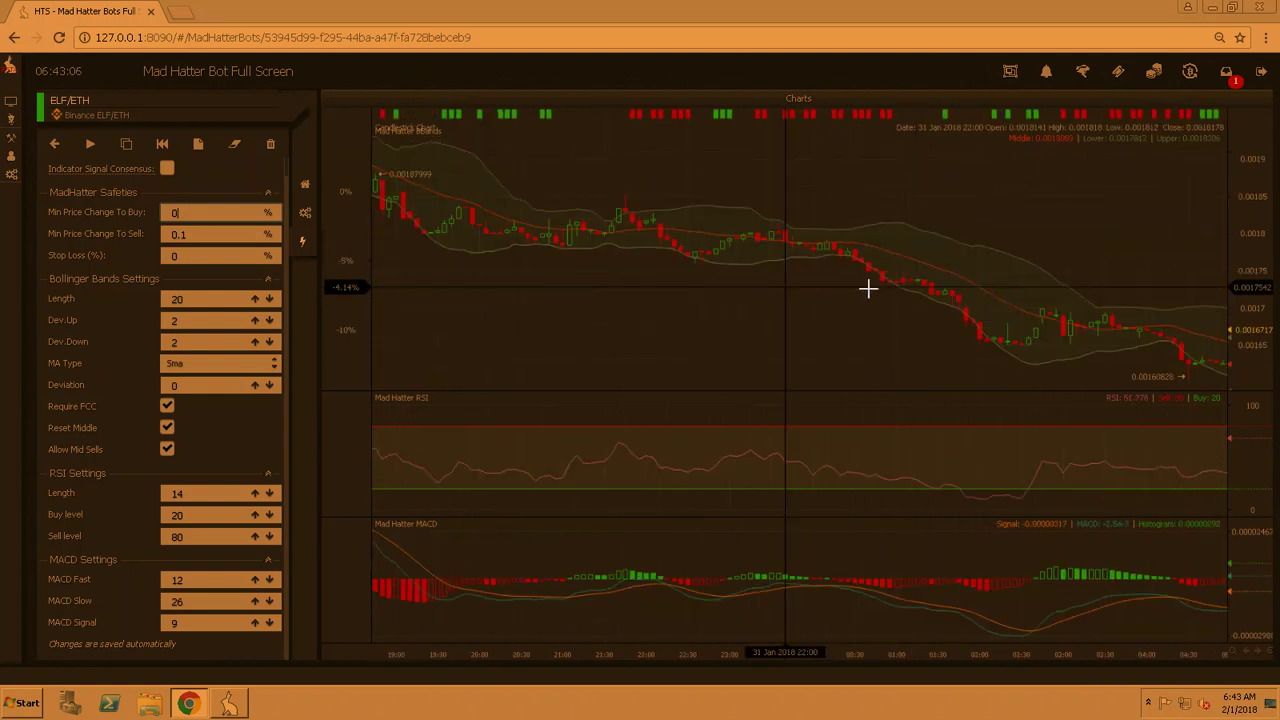
scroll(770, 300, right, 5)
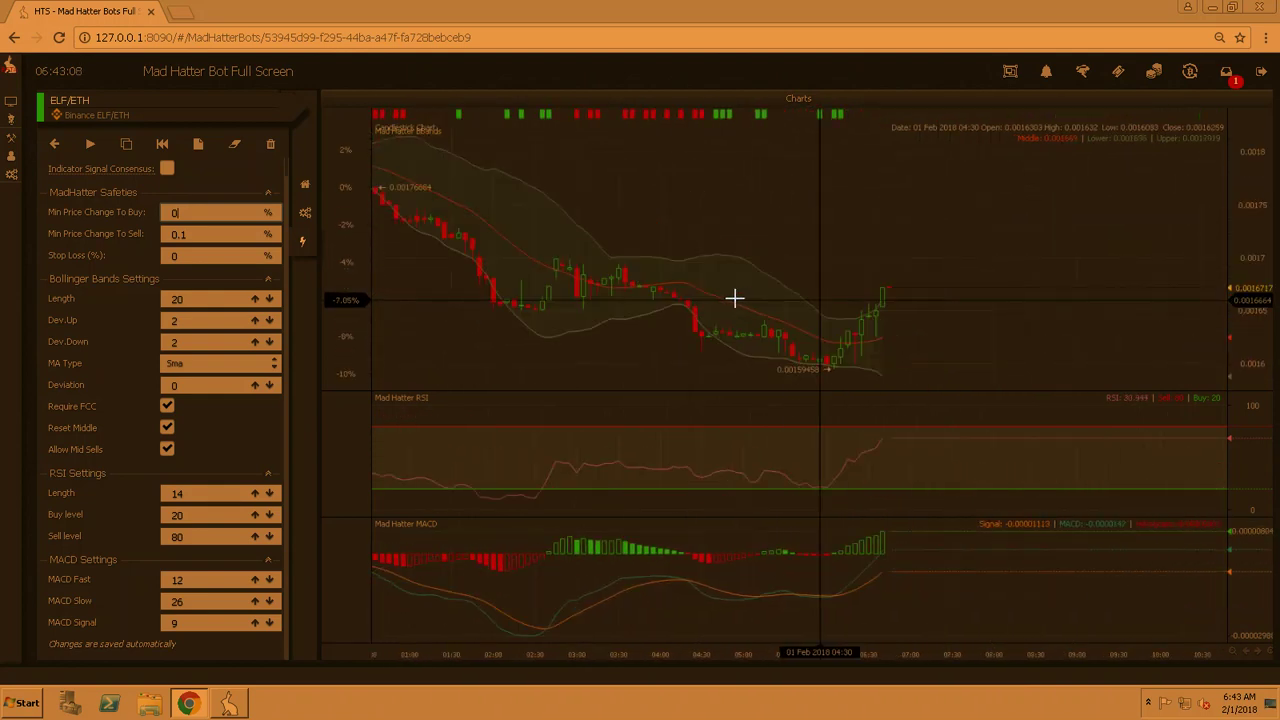
scroll(961, 305, left, 20)
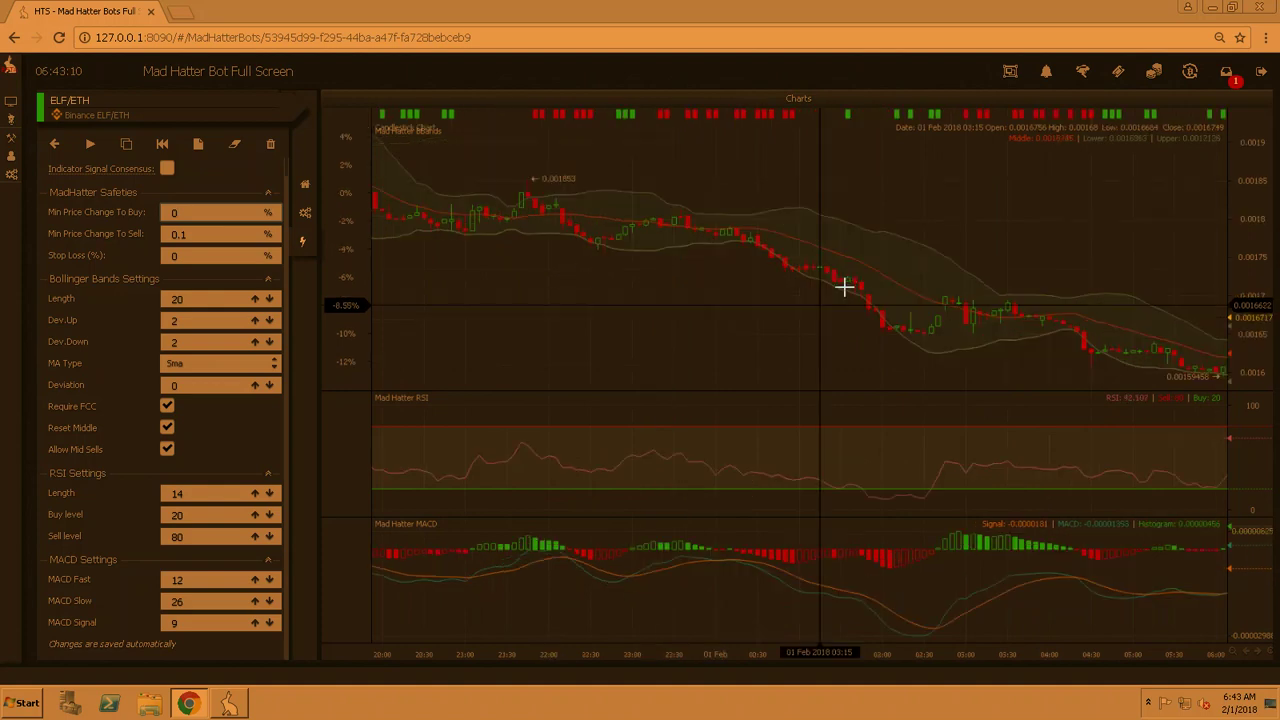
scroll(819, 291, left, 20)
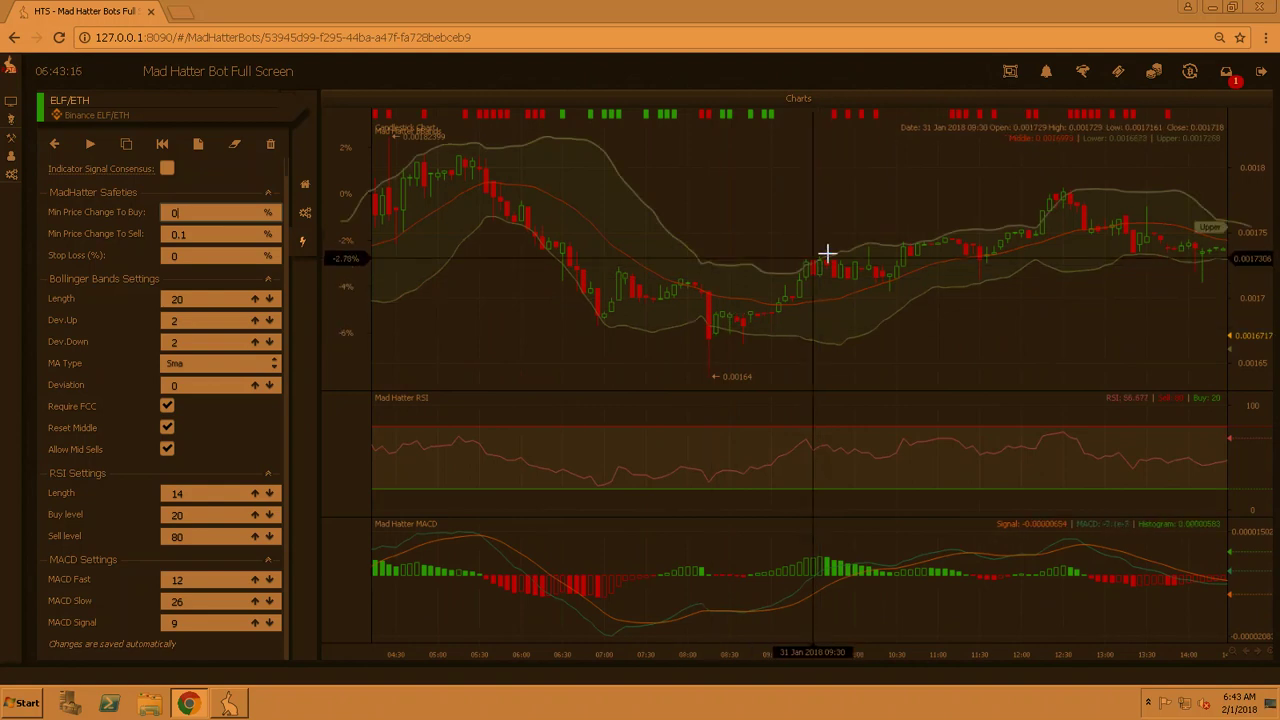
scroll(880, 305, left, 5)
scroll(880, 305, left, 6)
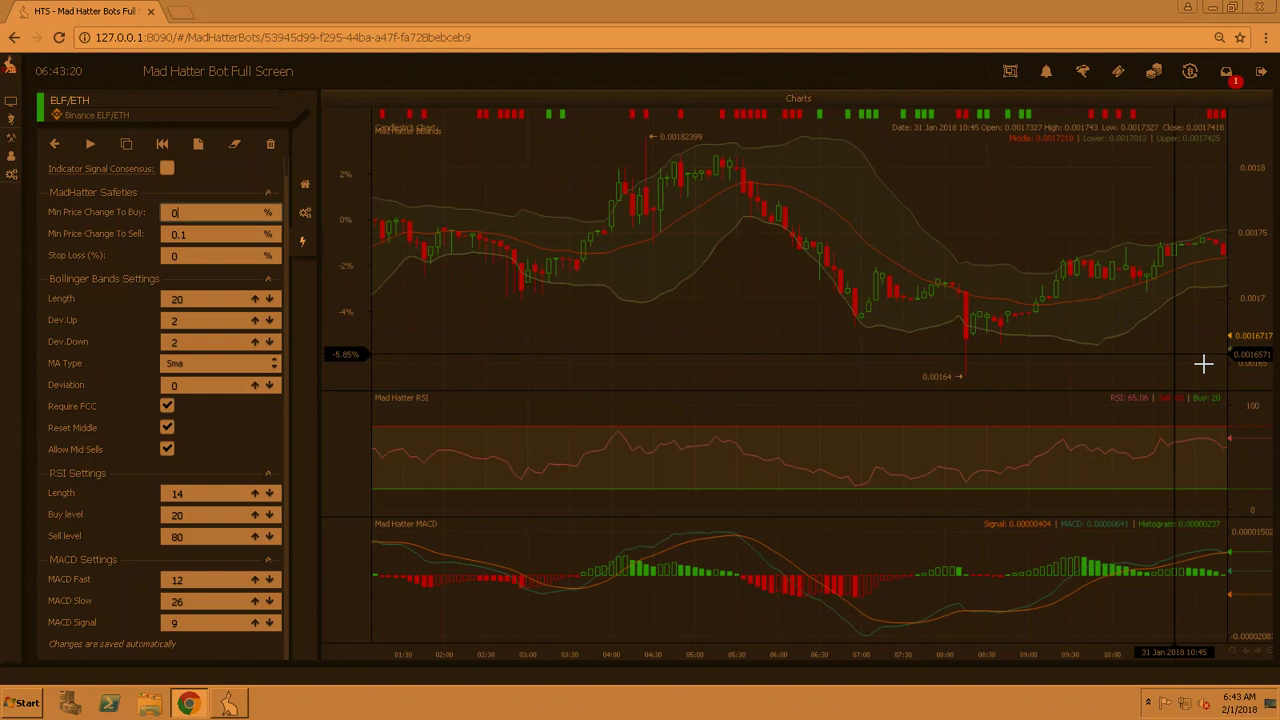
scroll(803, 327, left, 3)
scroll(803, 327, left, 2)
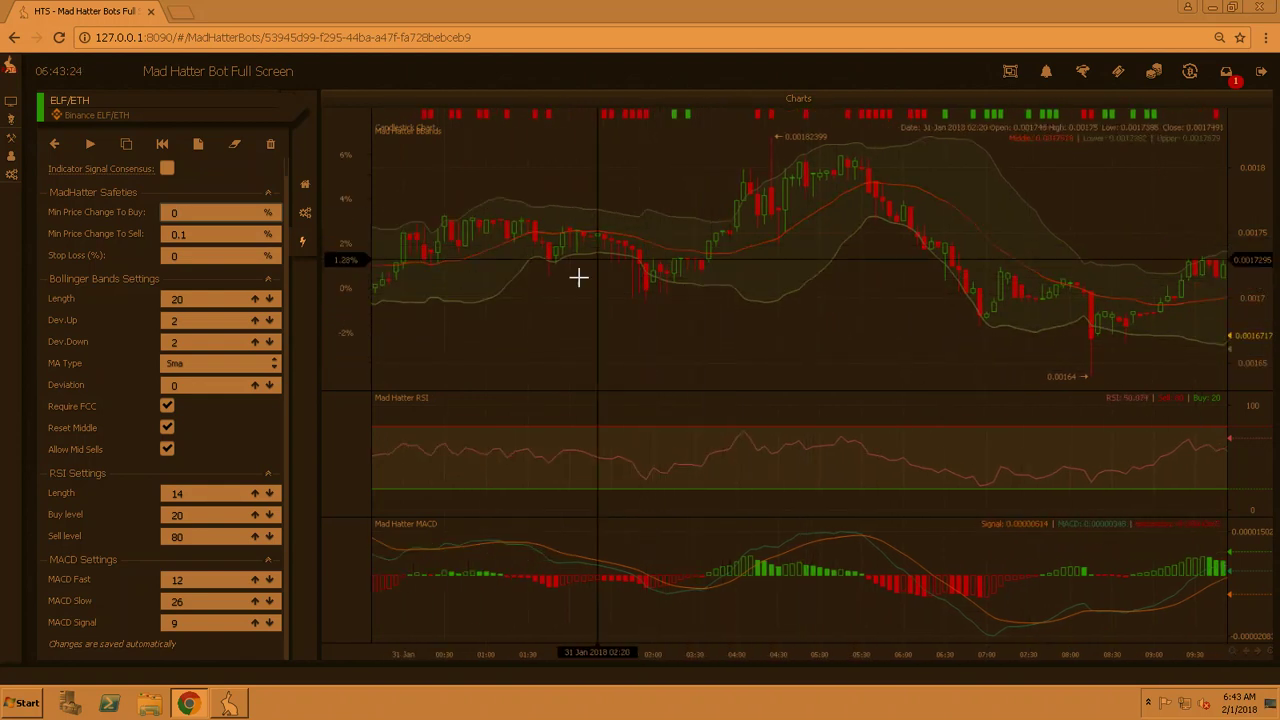
scroll(717, 277, left, 8)
scroll(662, 288, left, 2)
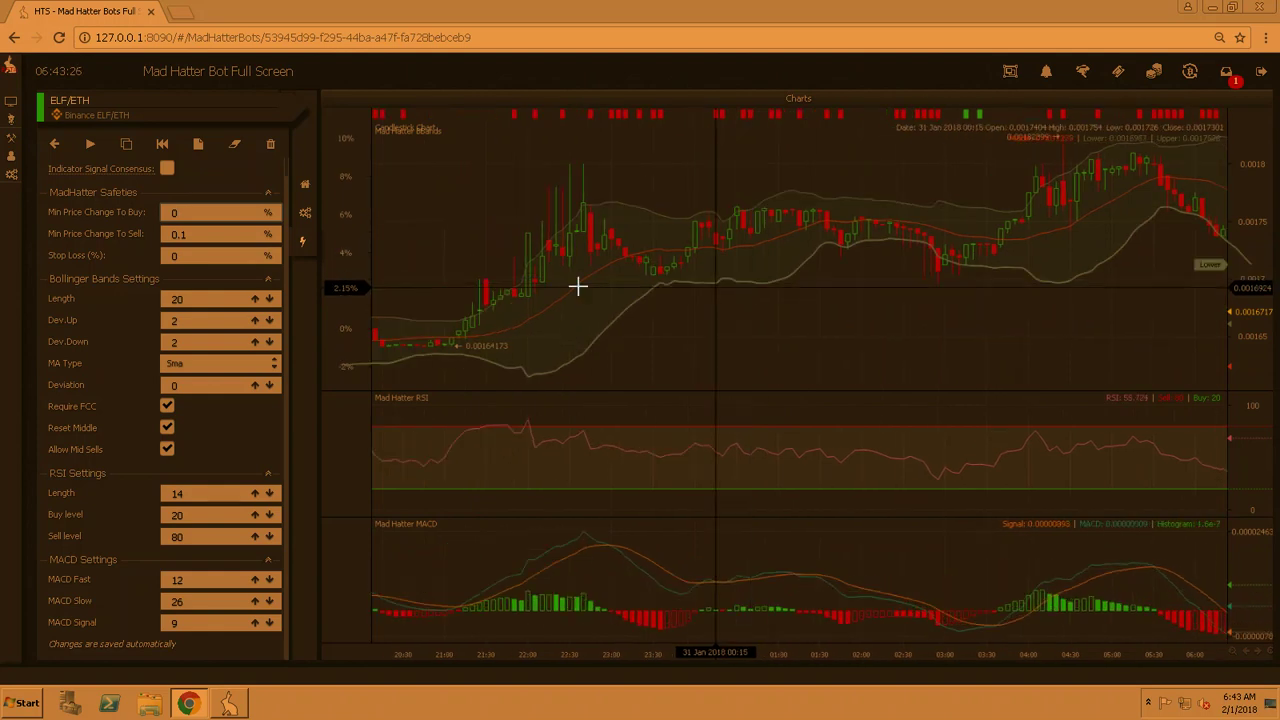
scroll(639, 314, left, 10)
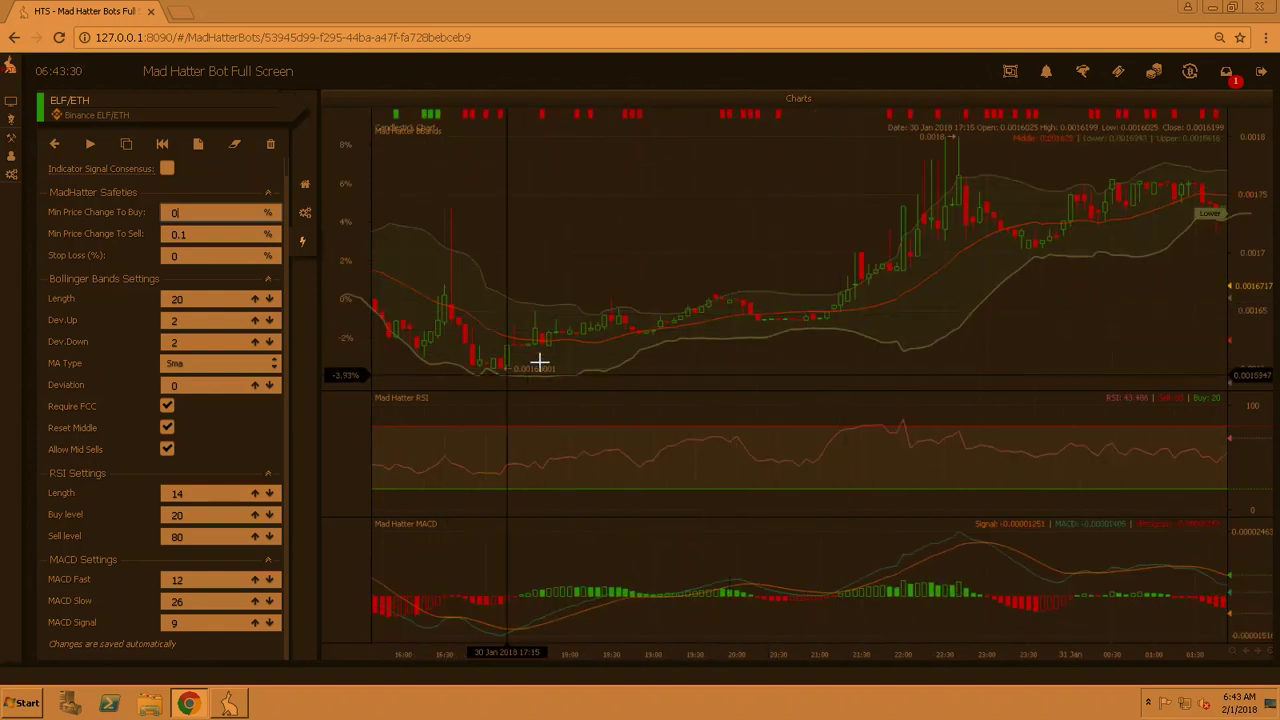
scroll(620, 314, right, 3)
scroll(886, 327, right, 20)
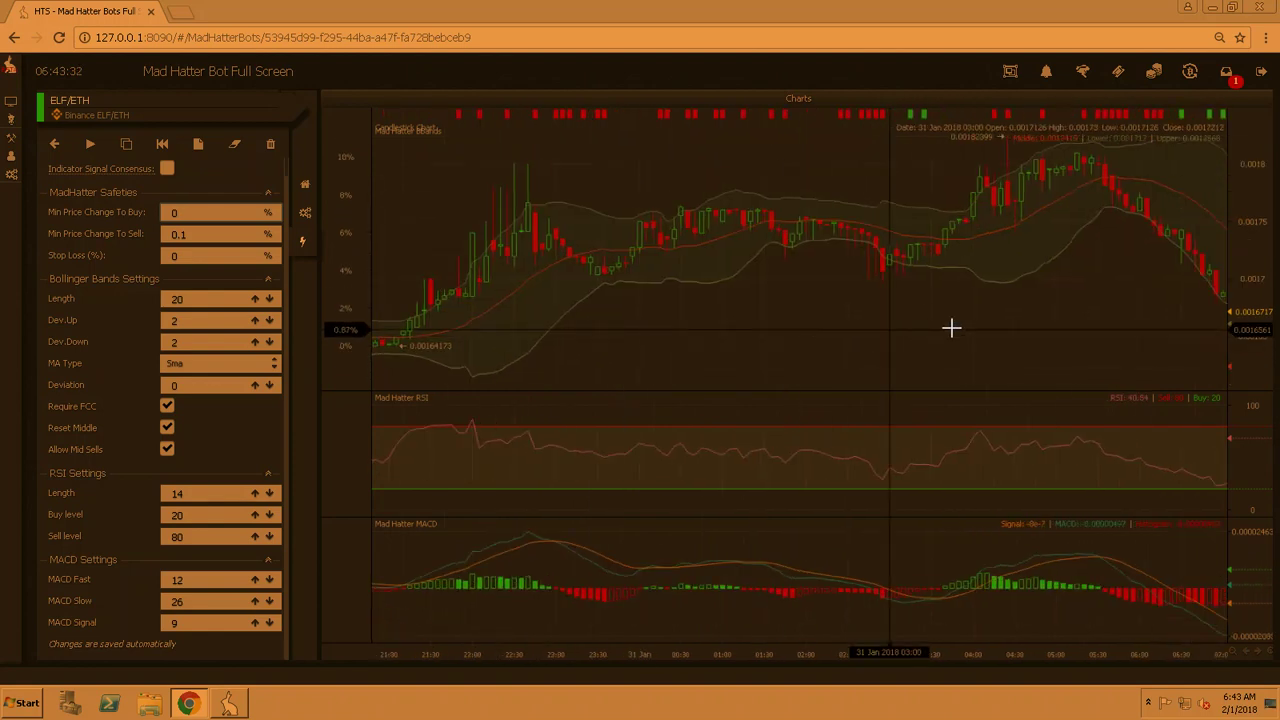
scroll(800, 324, right, 8)
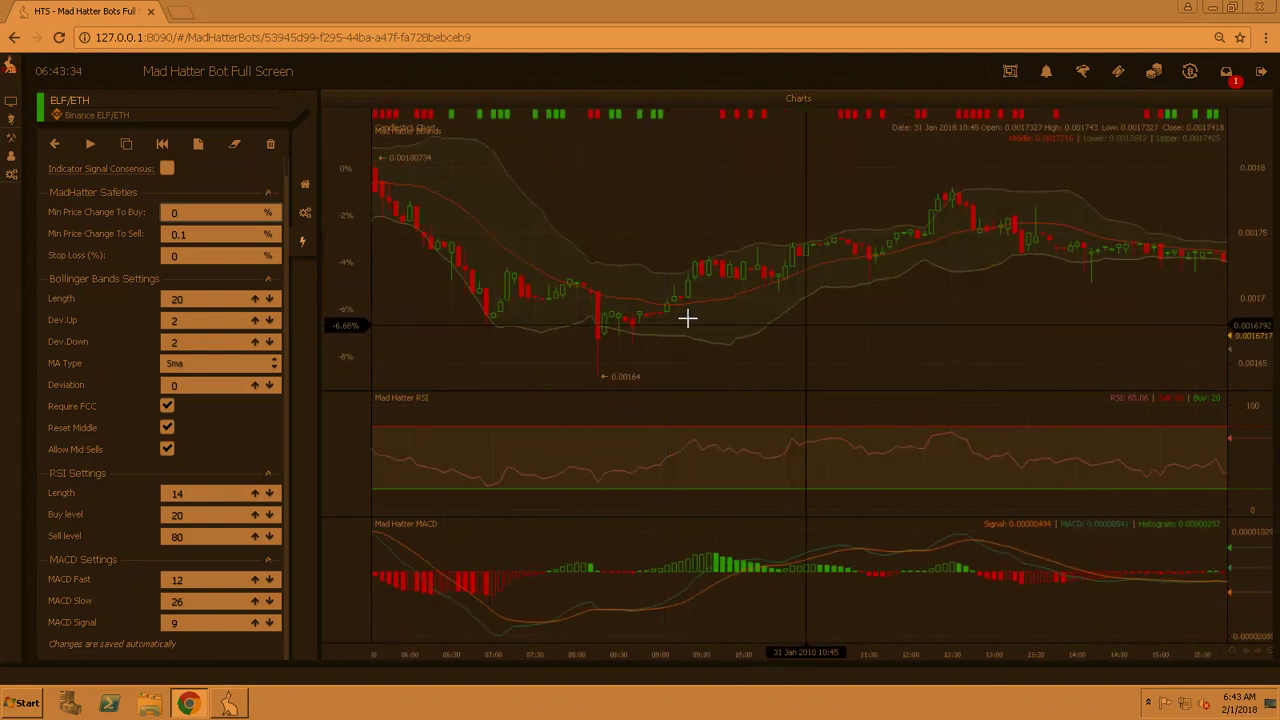
scroll(700, 328, right, 20)
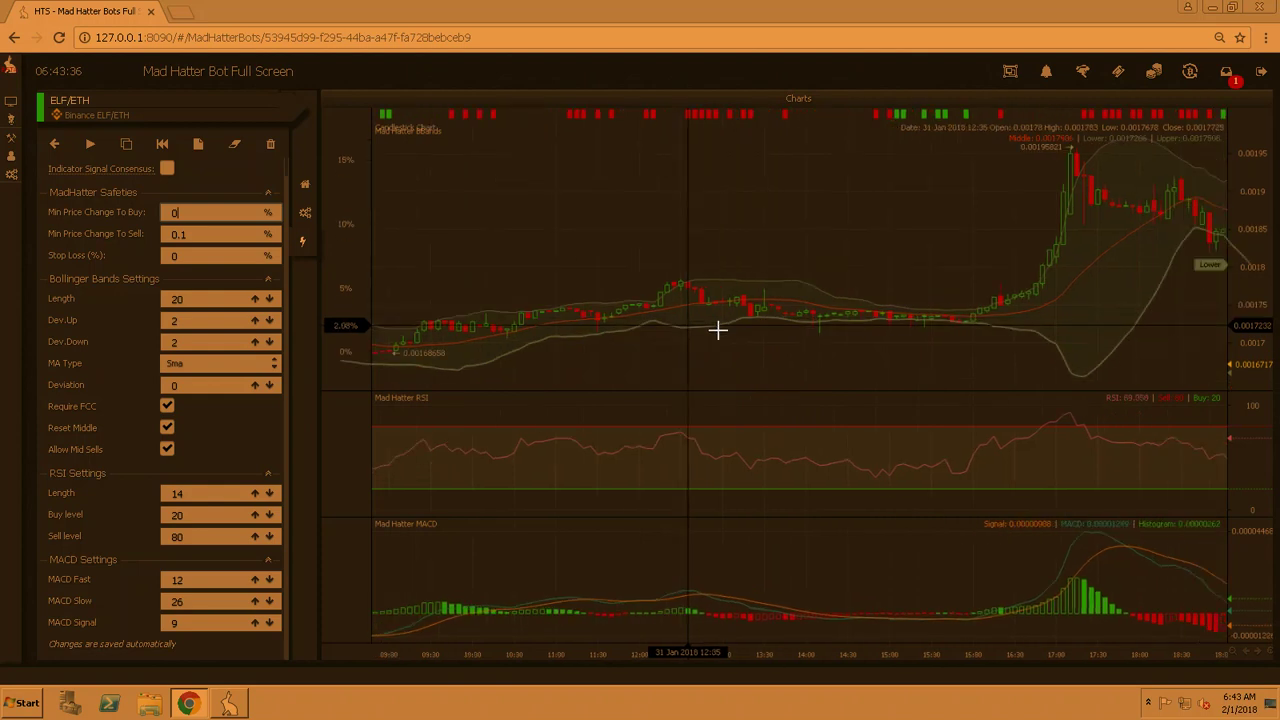
scroll(826, 331, right, 20)
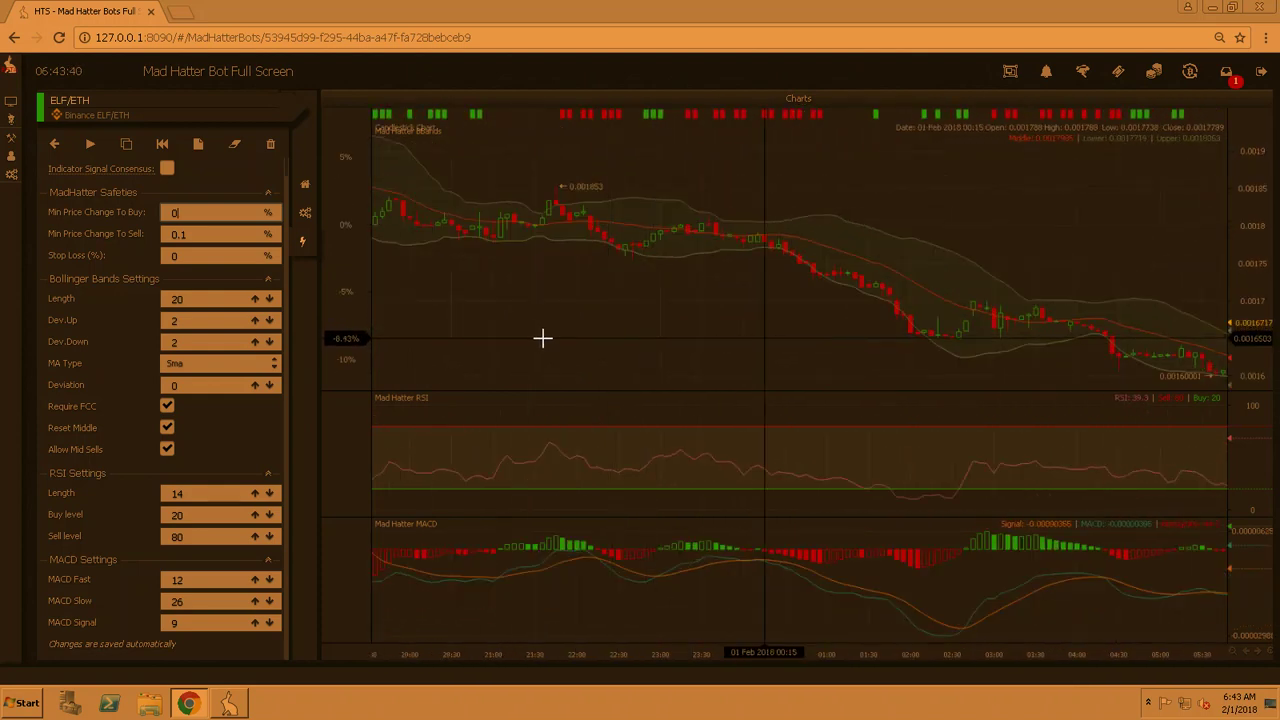
scroll(766, 329, right, 5)
scroll(604, 329, left, 20)
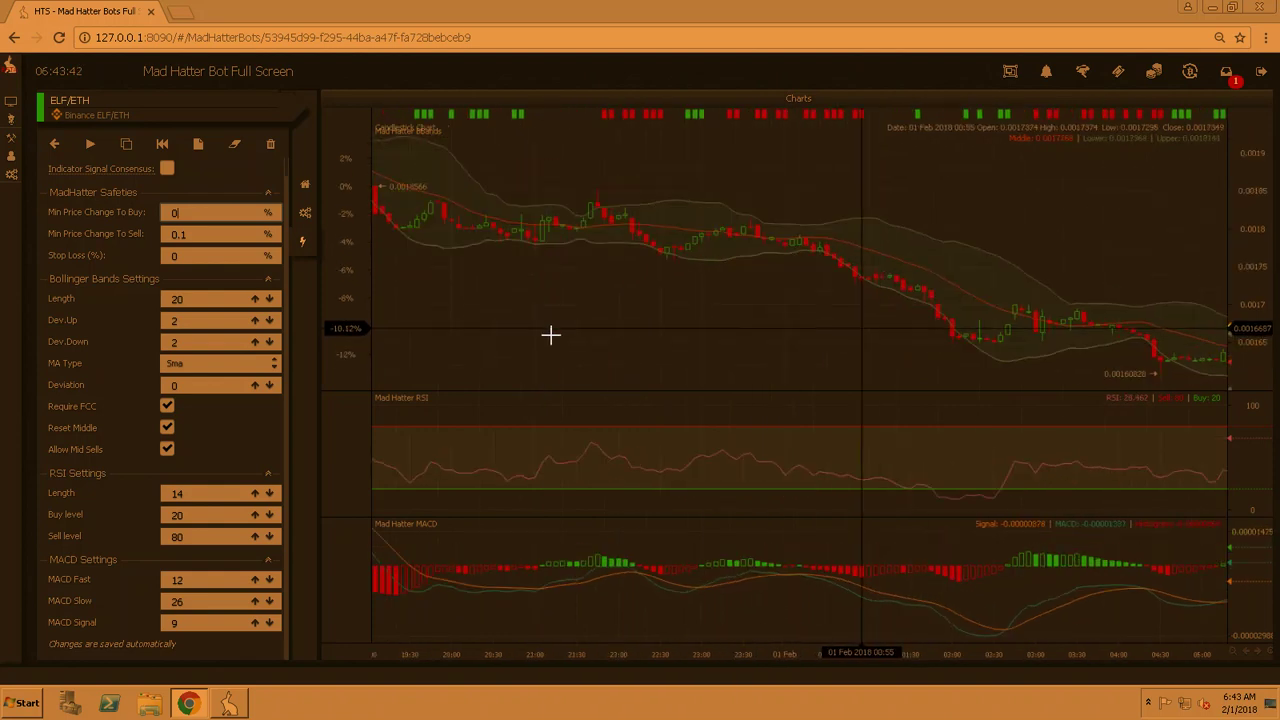
scroll(670, 329, left, 2)
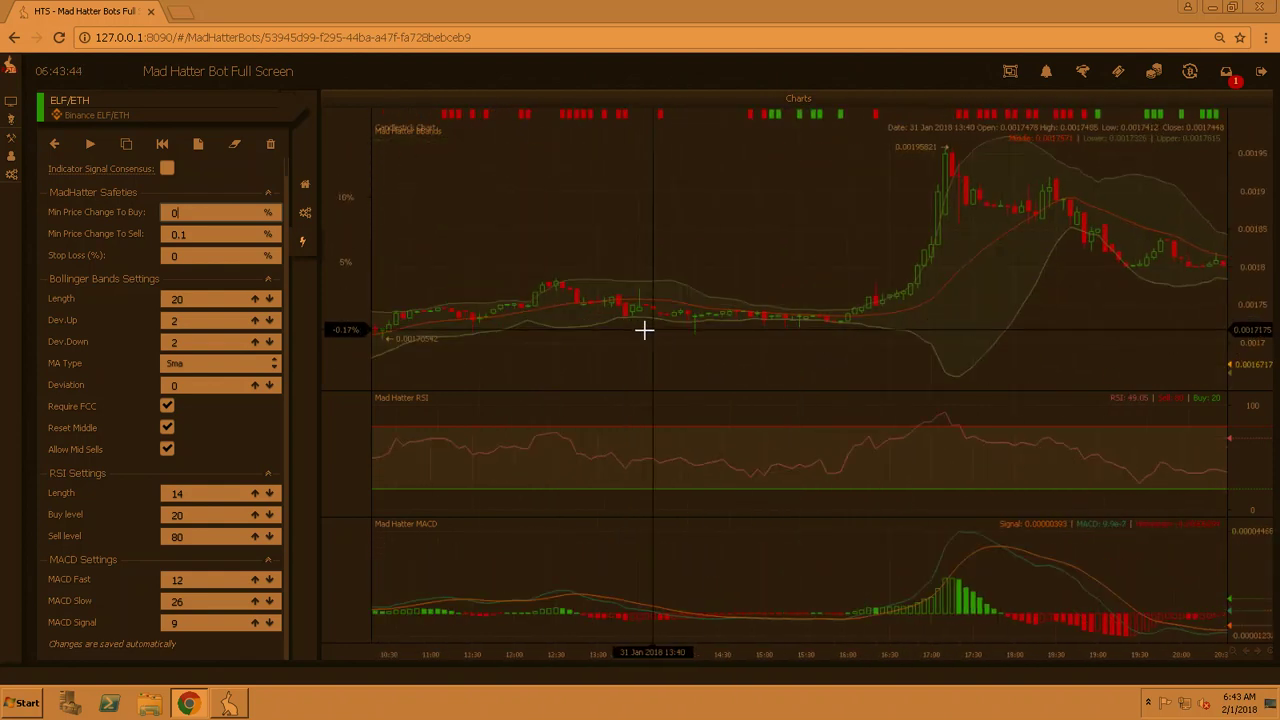
scroll(574, 343, left, 5)
scroll(828, 343, left, 10)
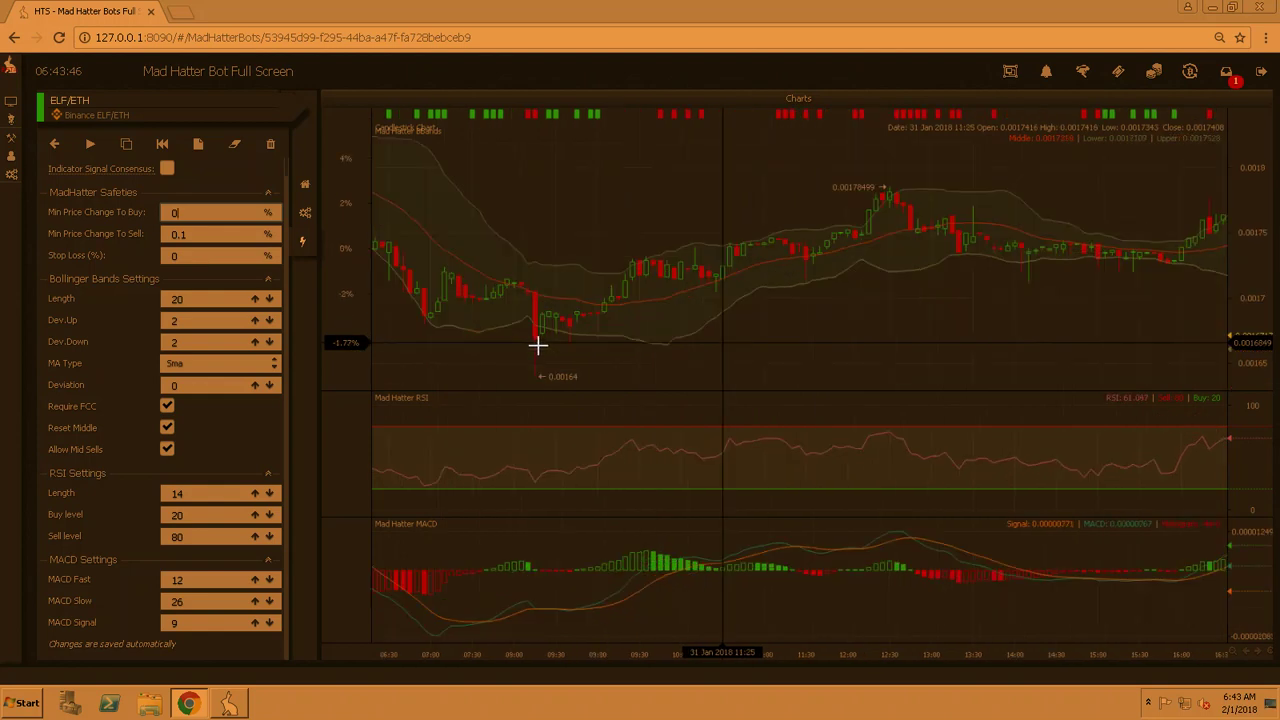
scroll(845, 345, left, 4)
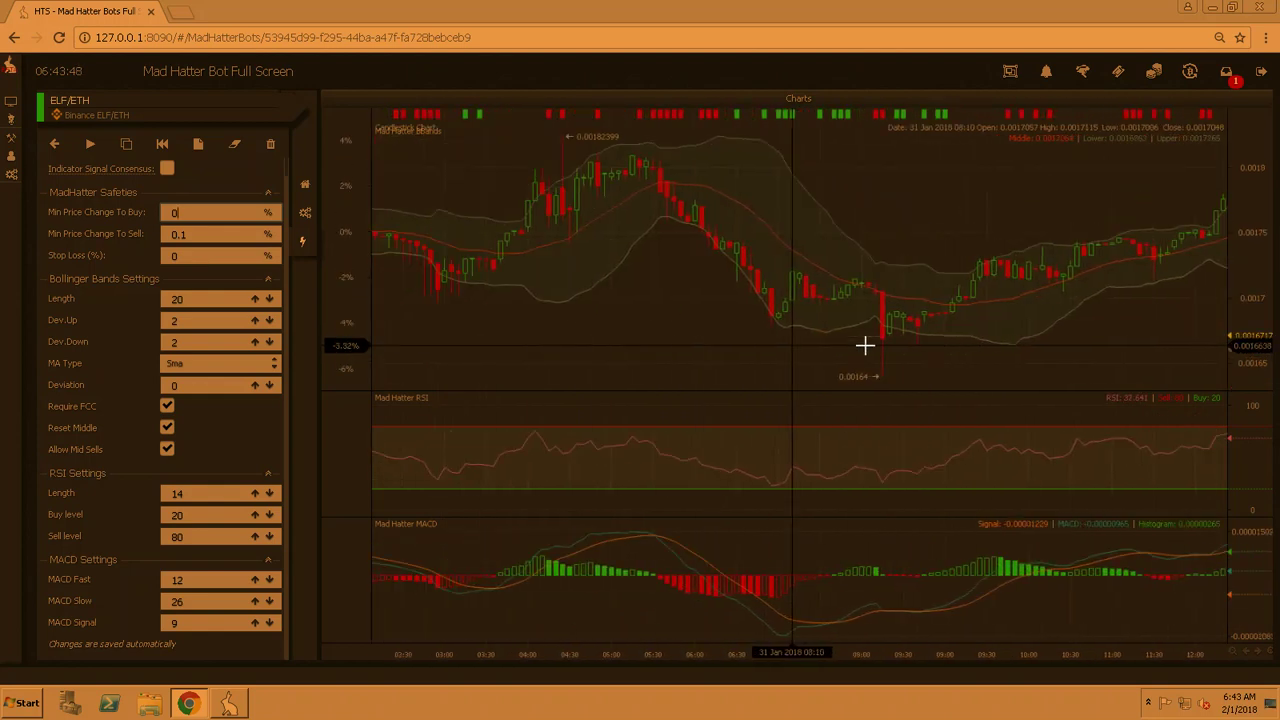
scroll(822, 352, right, 2)
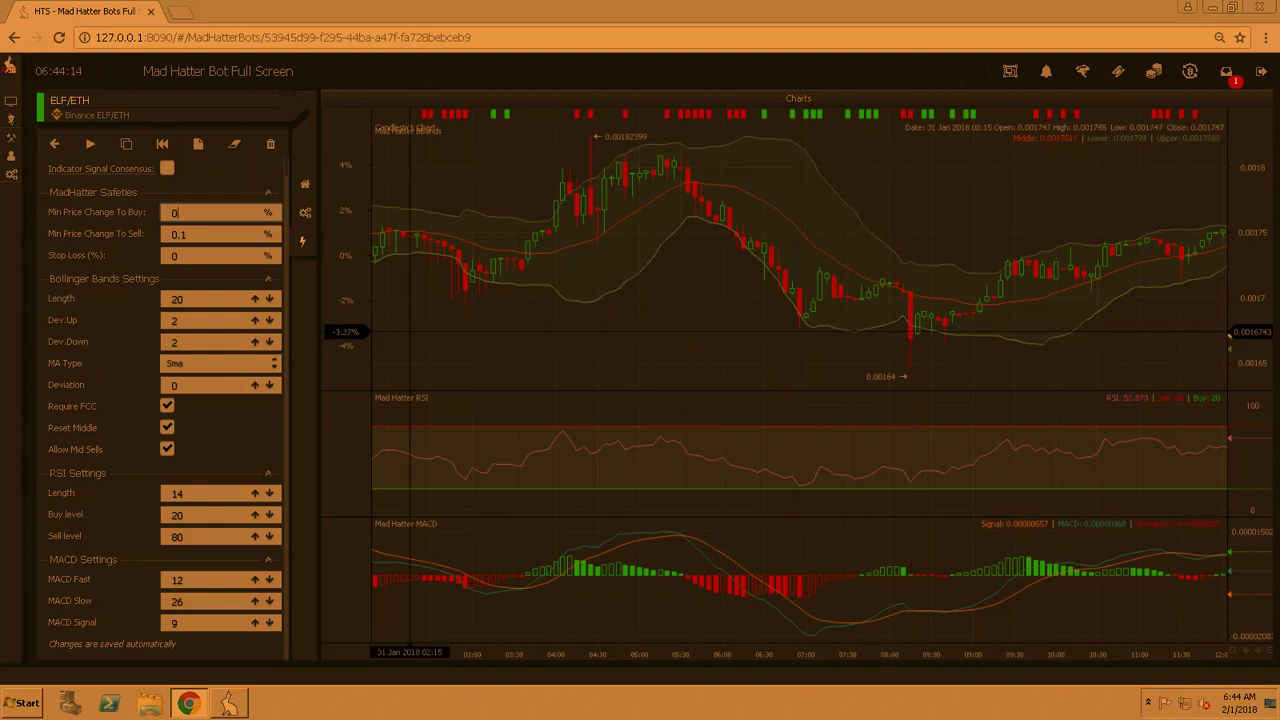
- Switch to the Crypto Bot Spread Calculation spreadsheet and enter a coin buy price of 0.0016792 ETH and sell price of 0.0017268 ETH from the chart
key(alt+Tab)
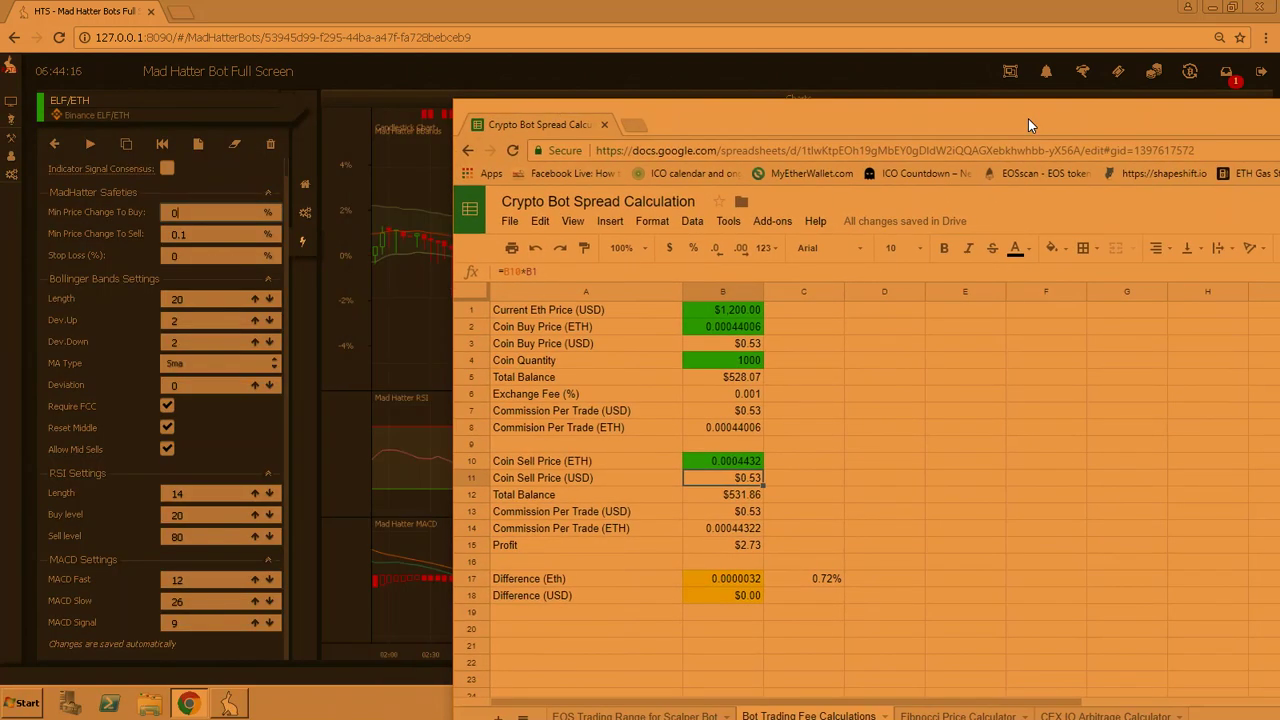
drag(1028, 118, 2, 142)
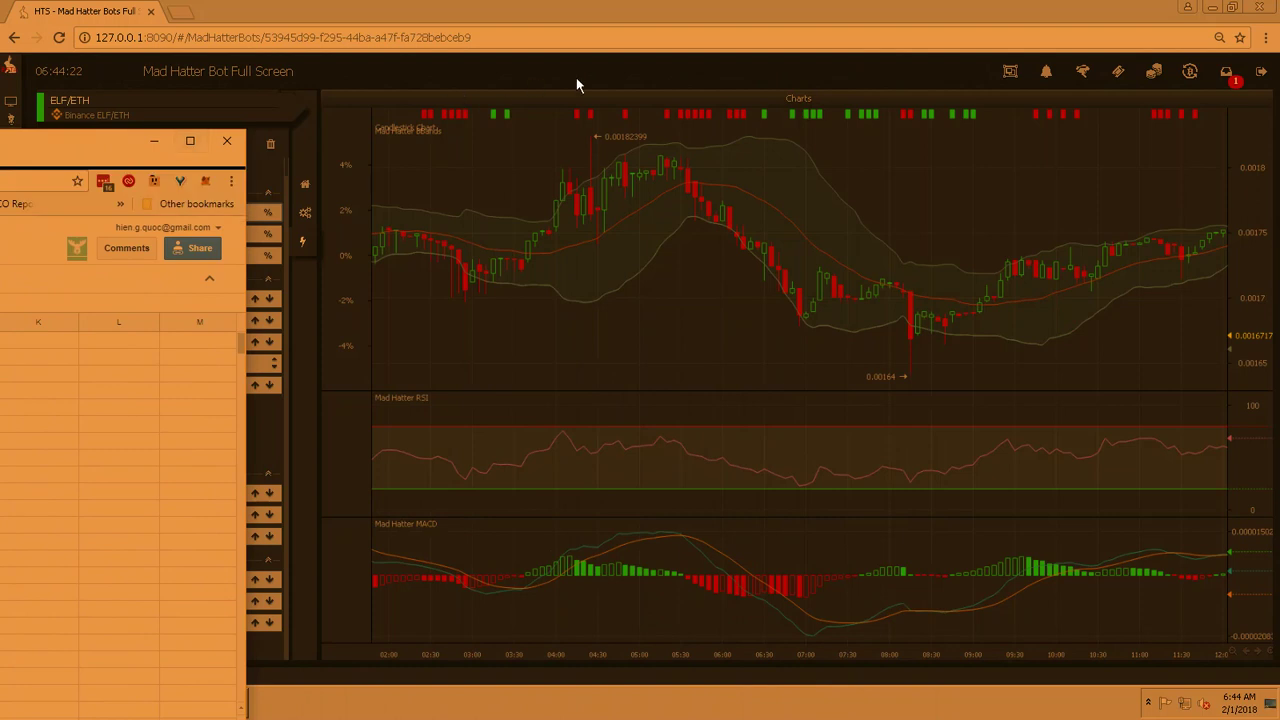
click(914, 319)
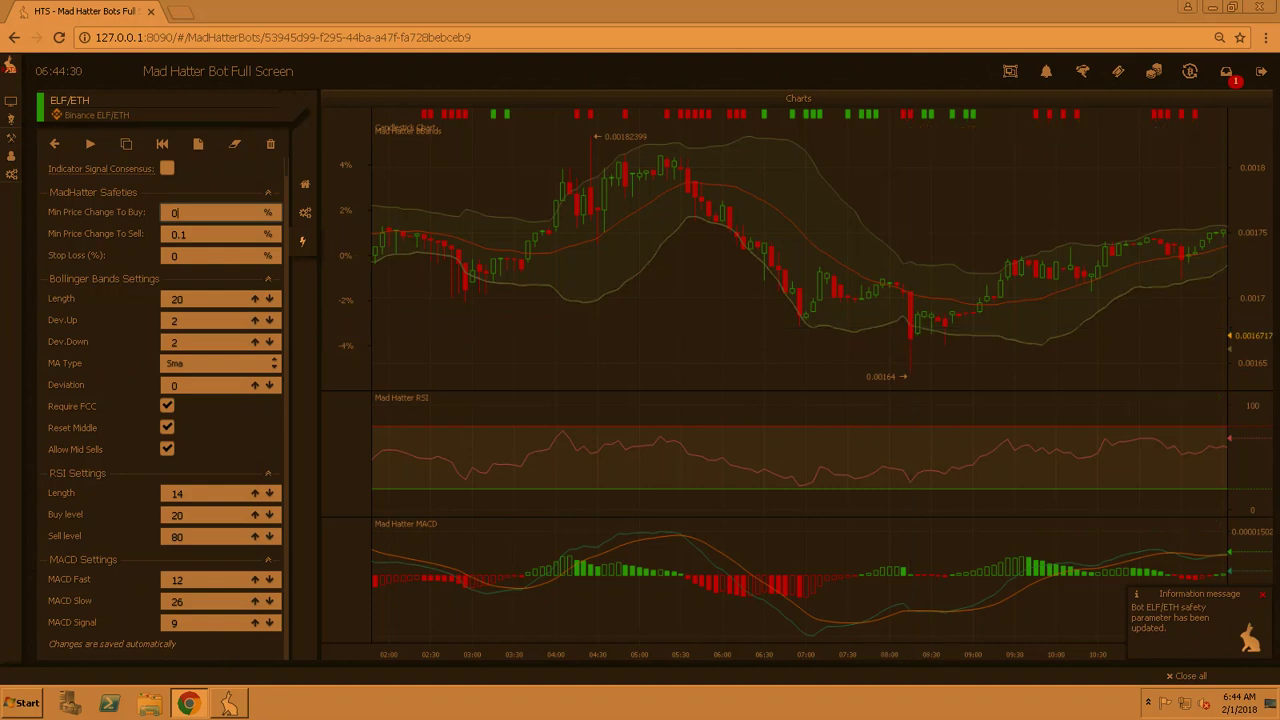
click(188, 703)
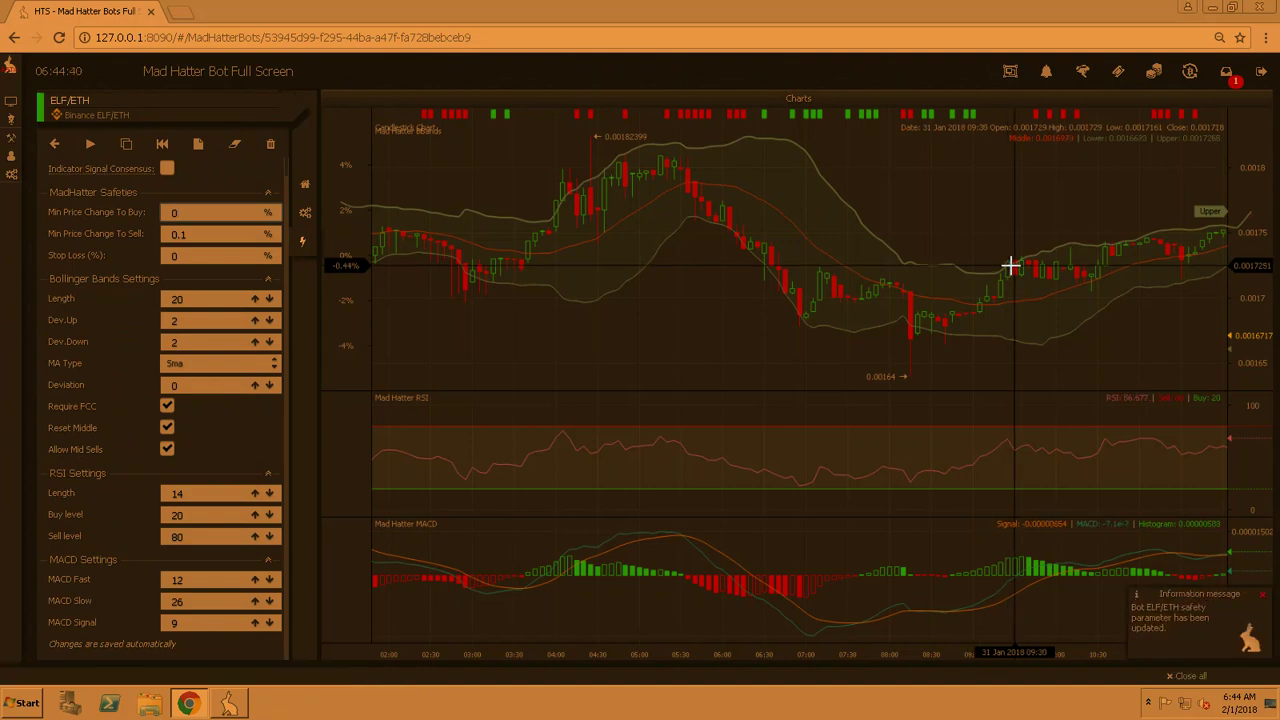
key(alt+Tab)
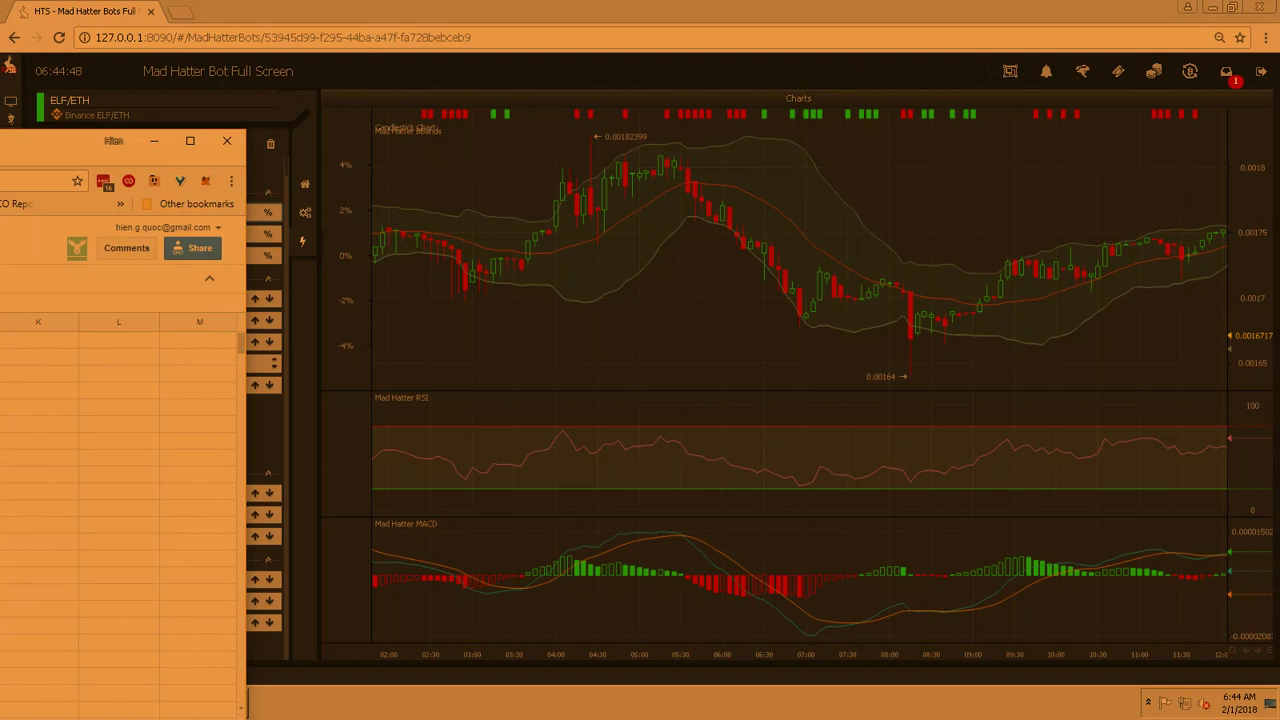
drag(100, 140, 545, 230)
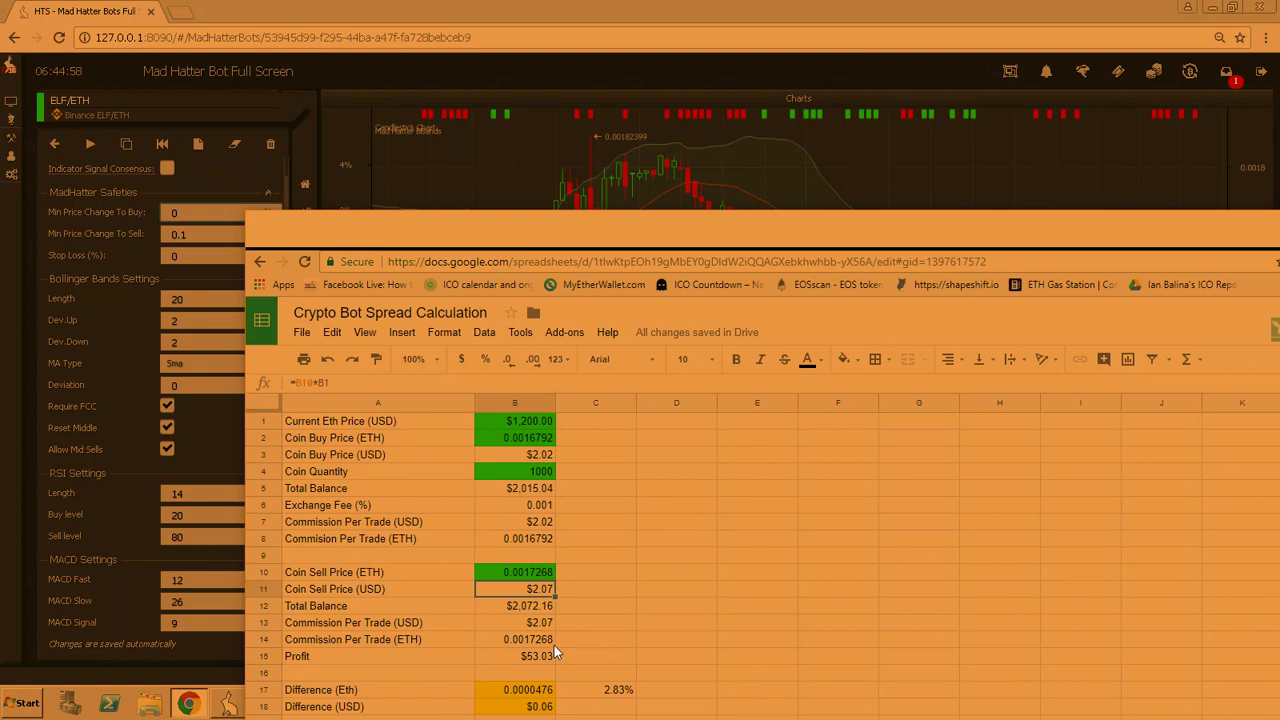
- Set the coin quantity to 250 in the spread calculation and return to the ELF/ETH bot's charts
click(530, 472)
key(Return)
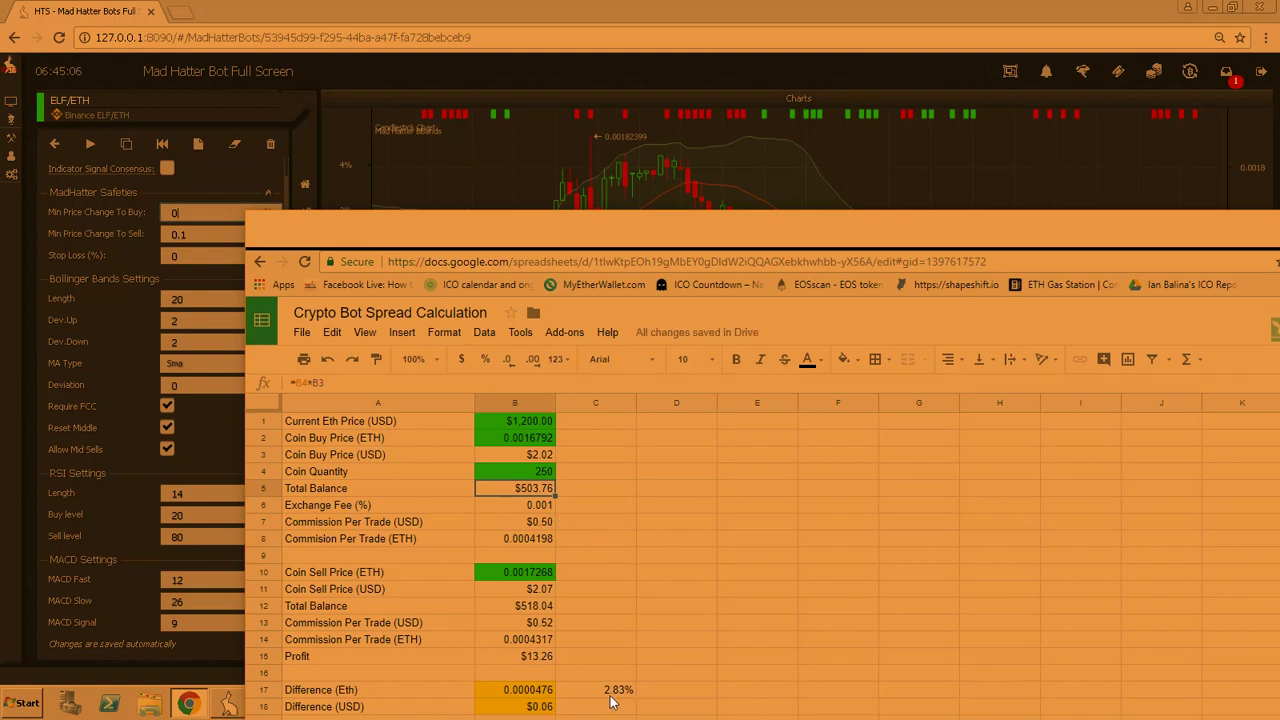
click(416, 74)
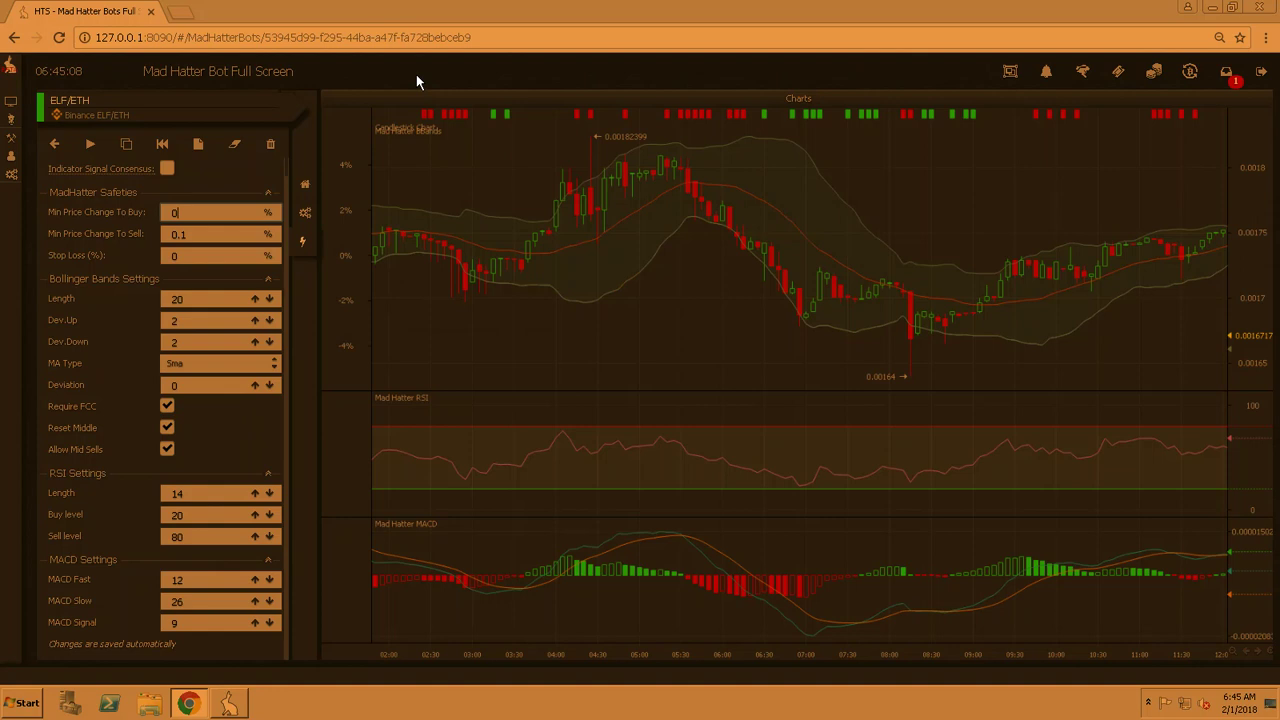
- Set the minimum price change to sell to 2.83% and the RSI sell level to 70, checking it against the chart history
click(186, 234)
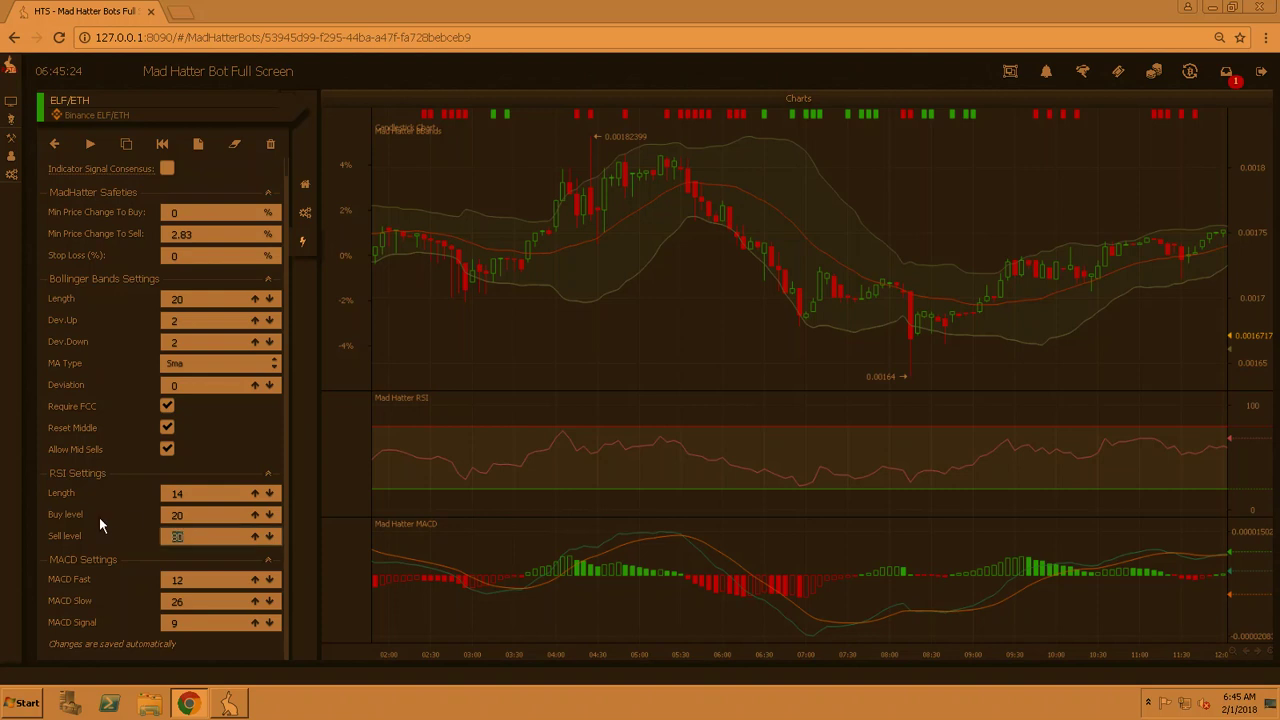
text(75)
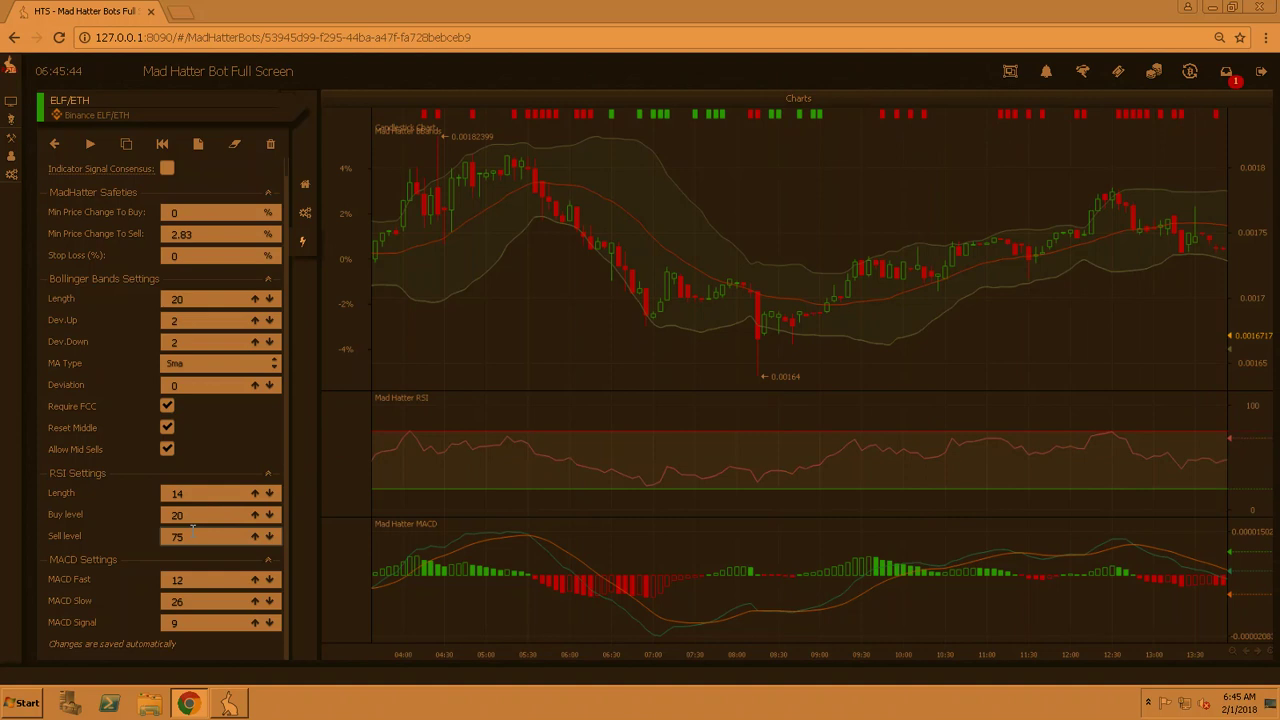
text(70)
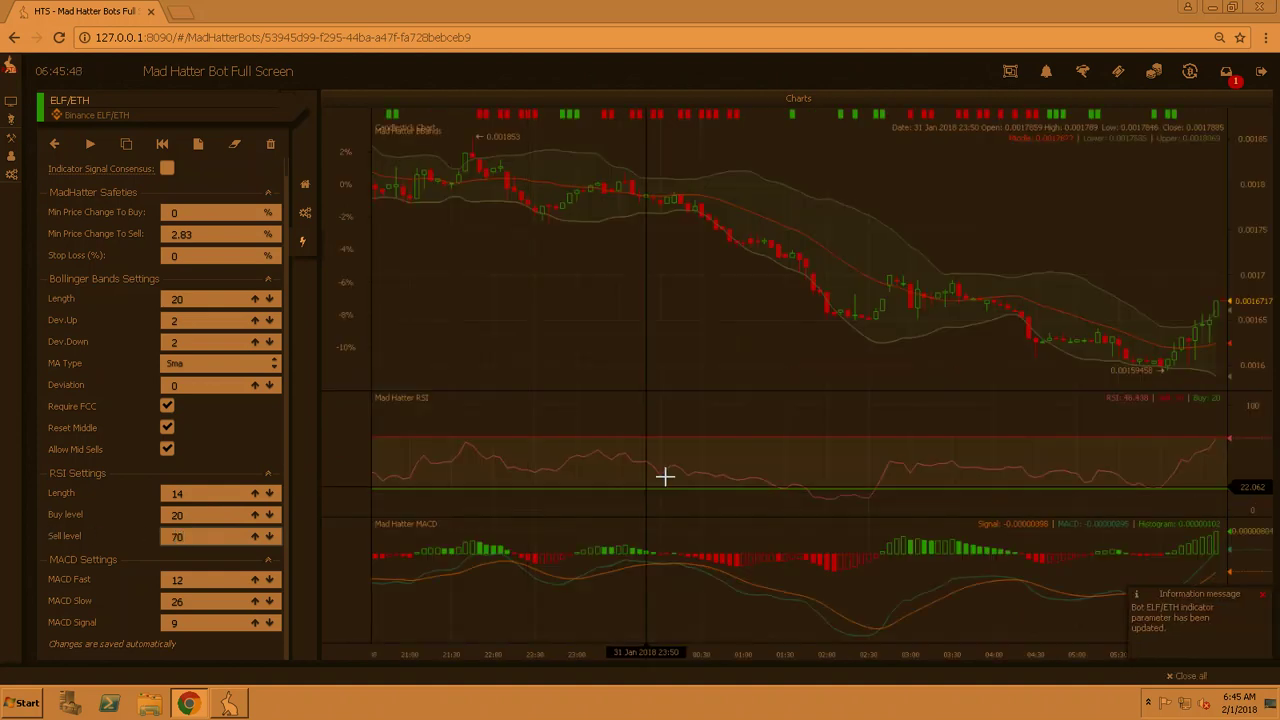
drag(665, 477, 960, 463)
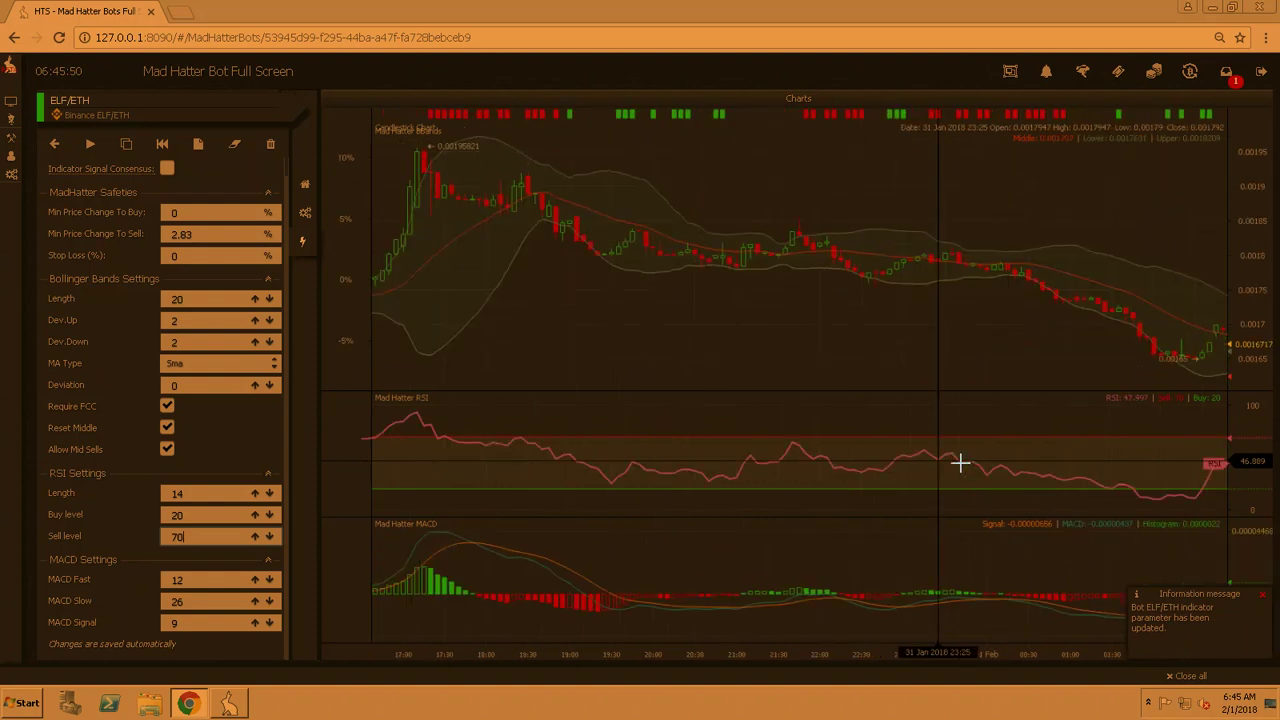
scroll(840, 466, up, 10)
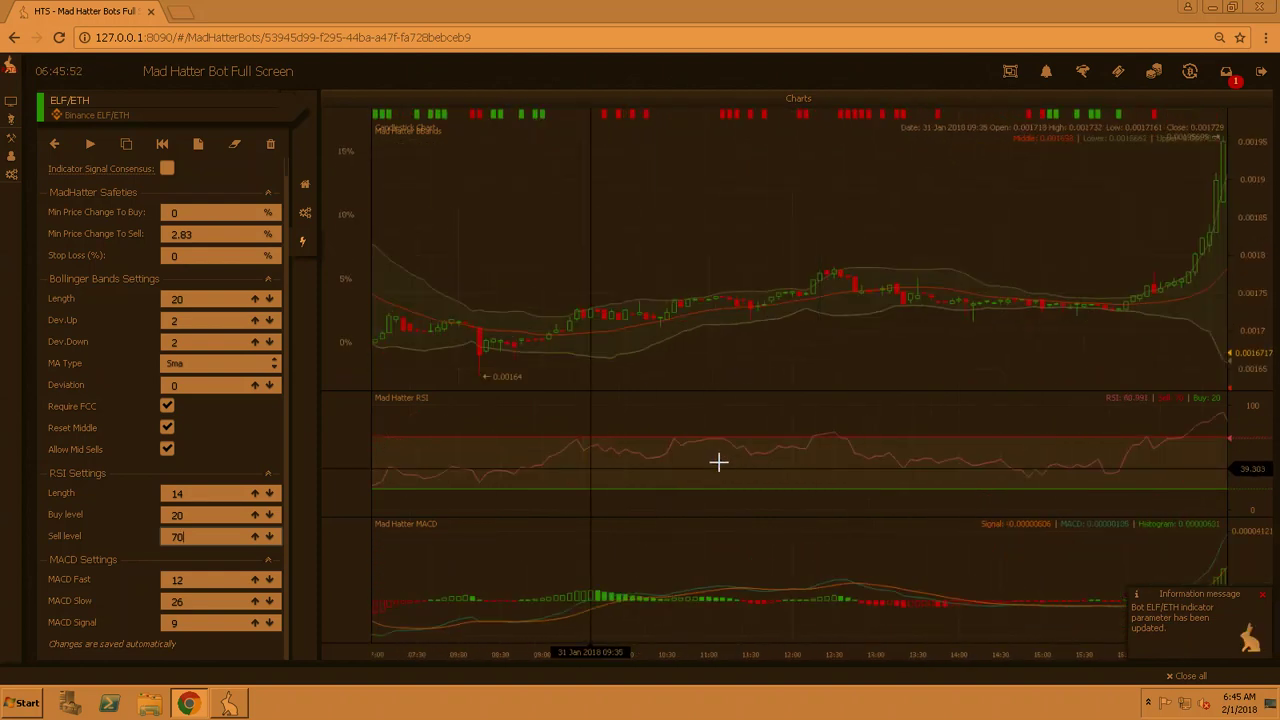
scroll(618, 467, up, 6)
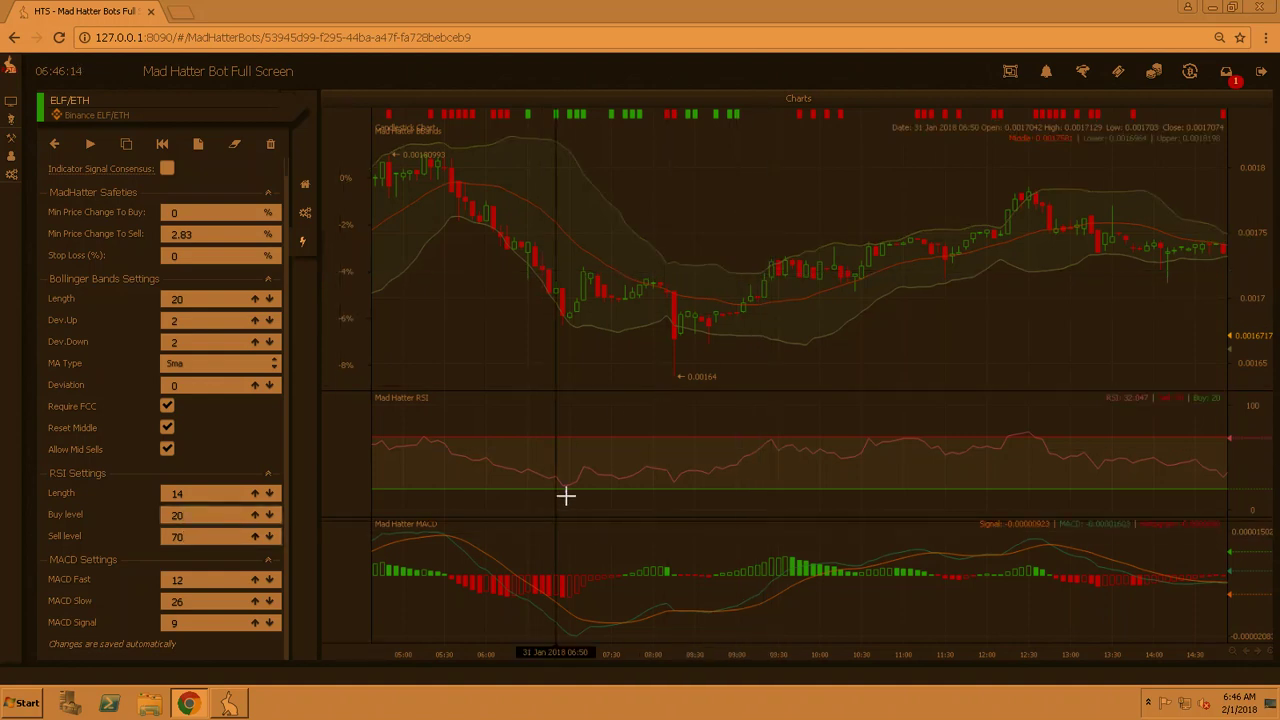
- Set the RSI buy level to 25 and compare it with the RSI history for 31 January and 1 February
click(206, 524)
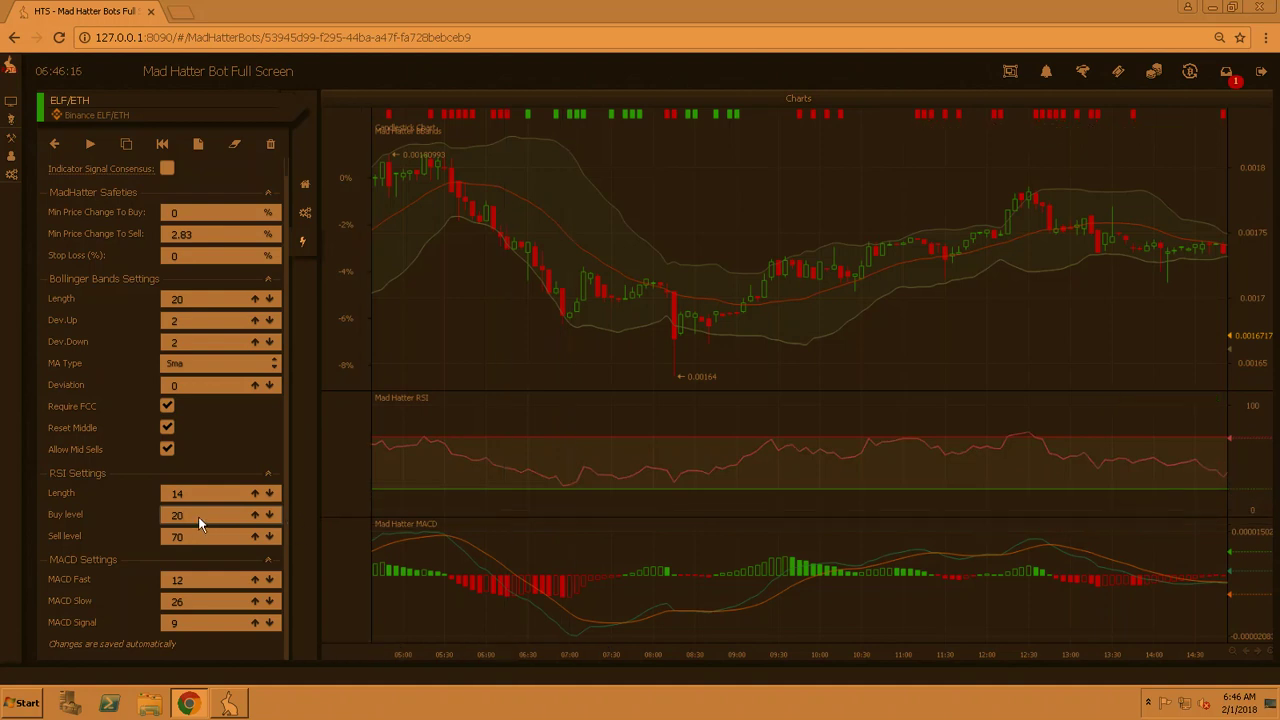
text(25)
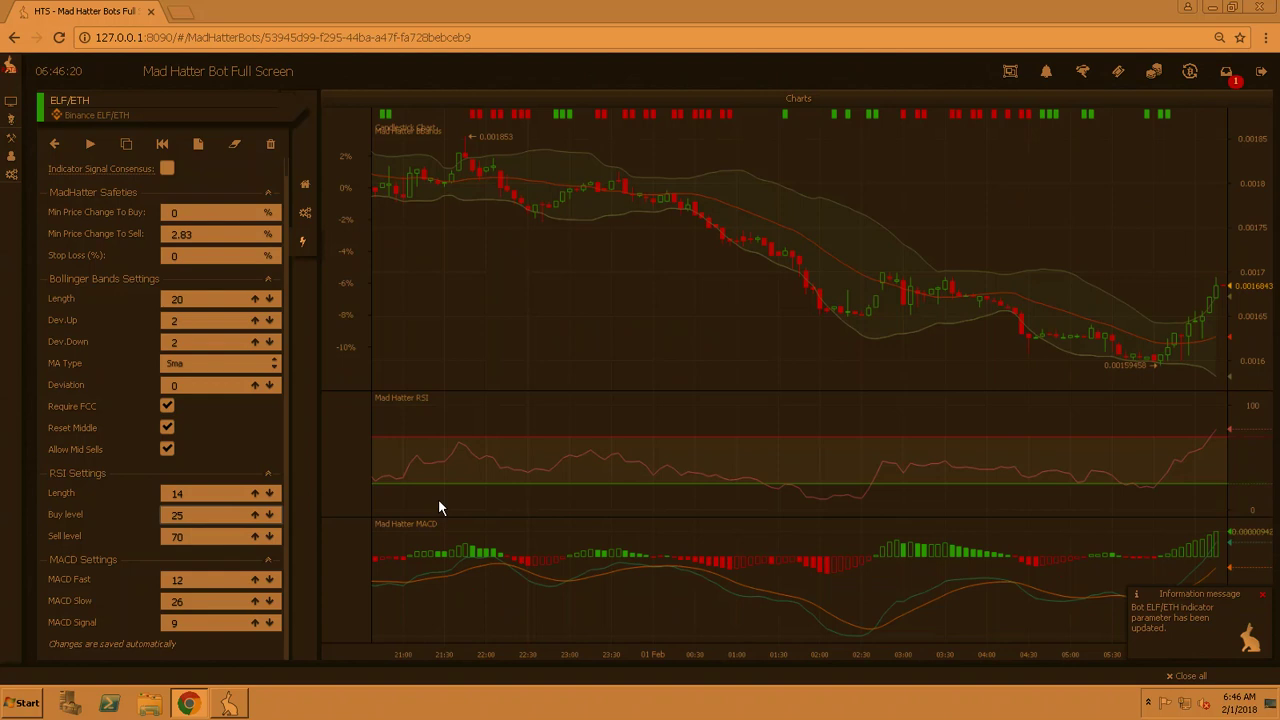
drag(711, 471, 963, 474)
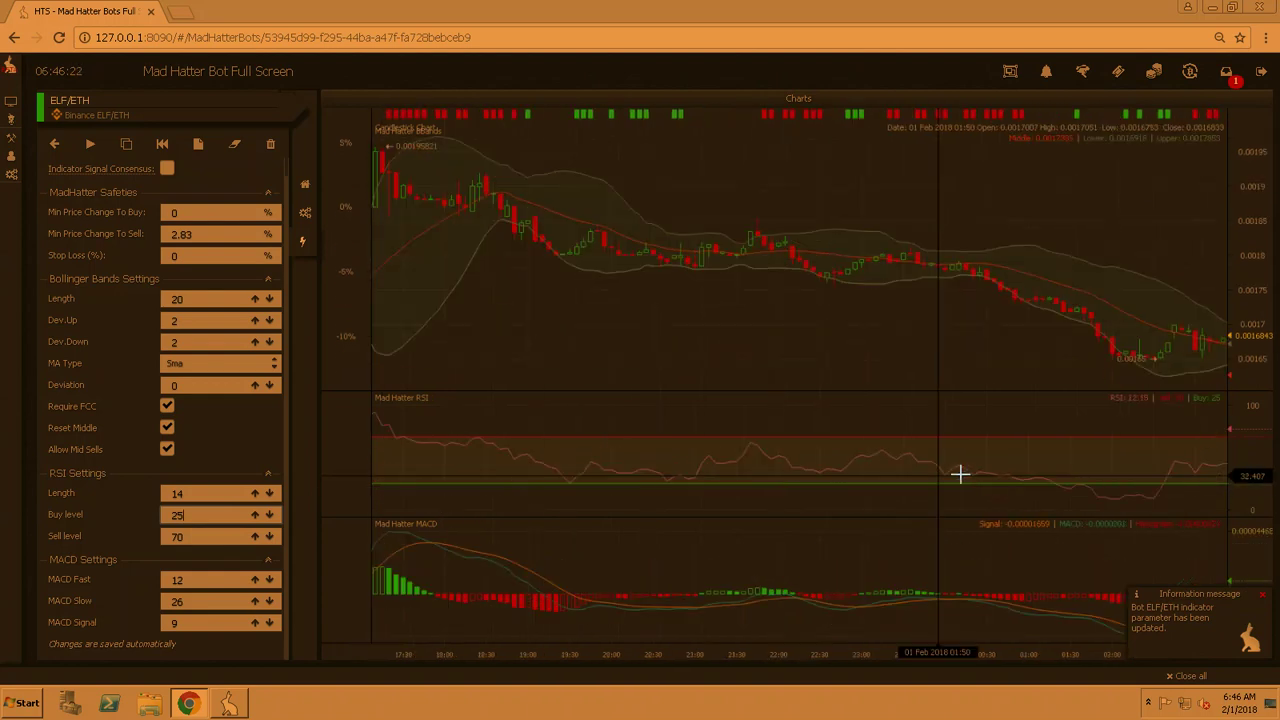
drag(663, 471, 862, 478)
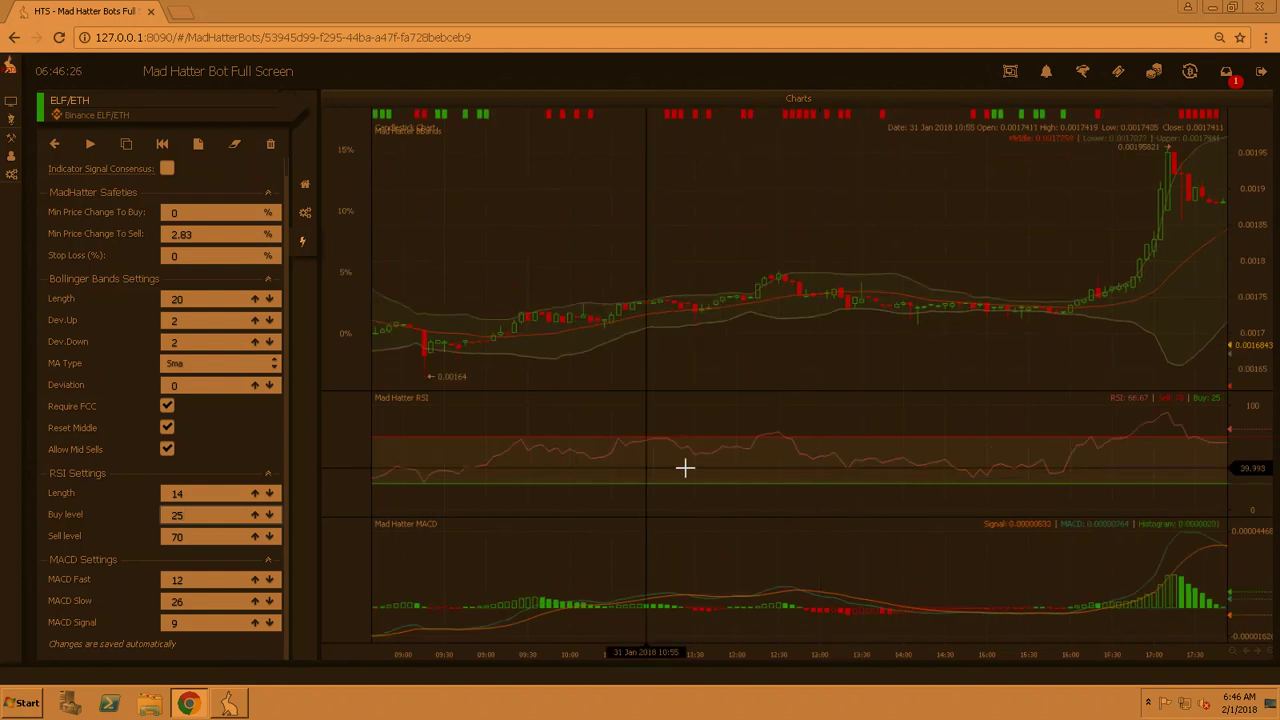
drag(686, 466, 759, 468)
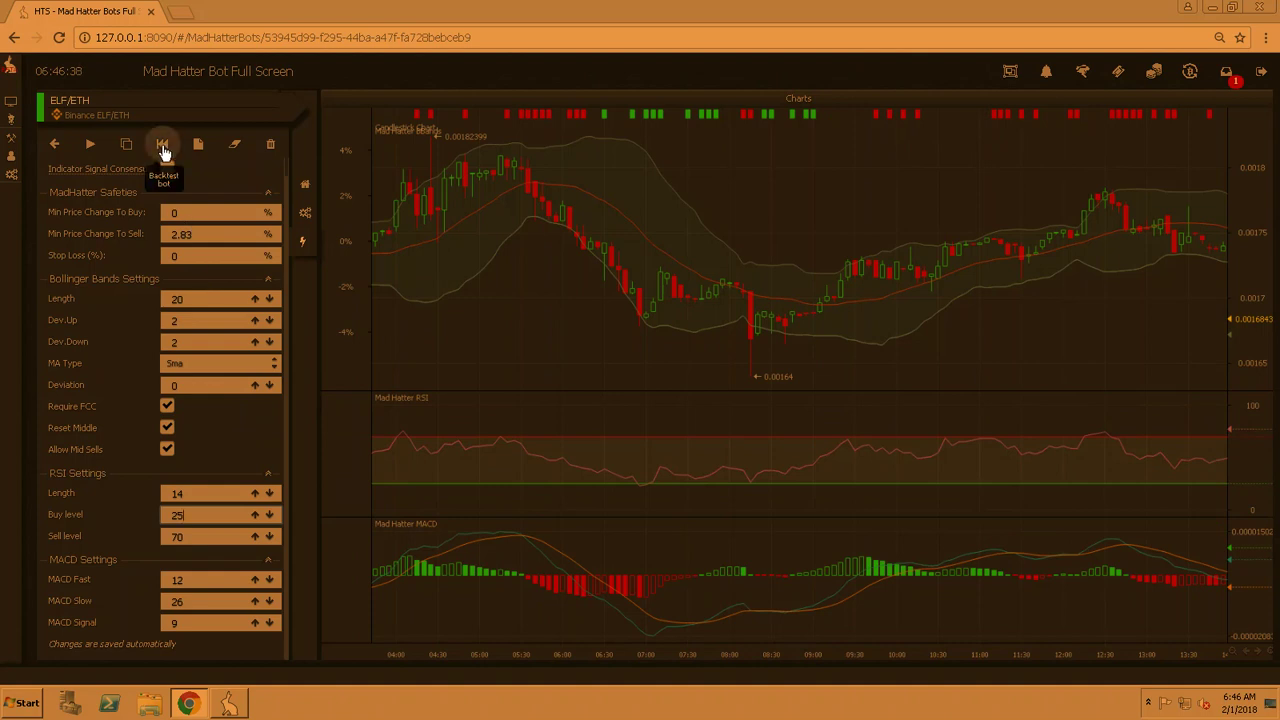
- Backtest the ELF/ETH bot over 2 weeks and reopen the bot from the performance analyzer
click(163, 146)
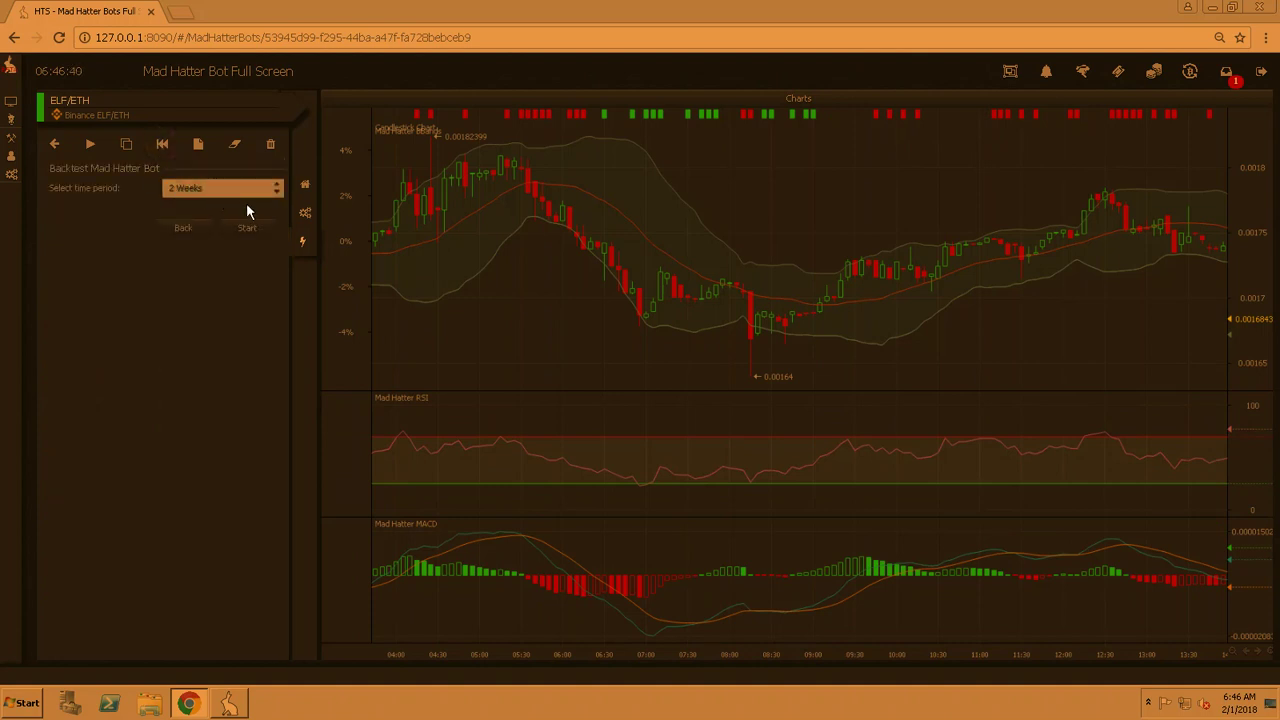
click(246, 236)
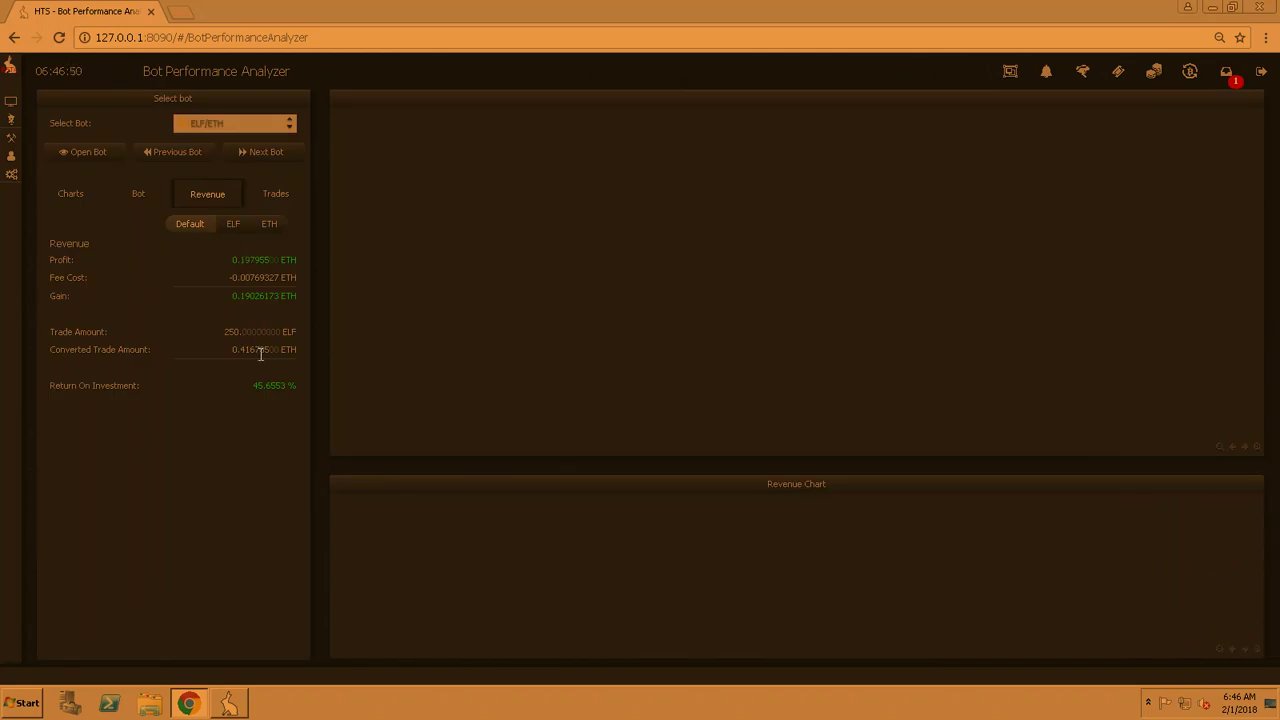
click(71, 155)
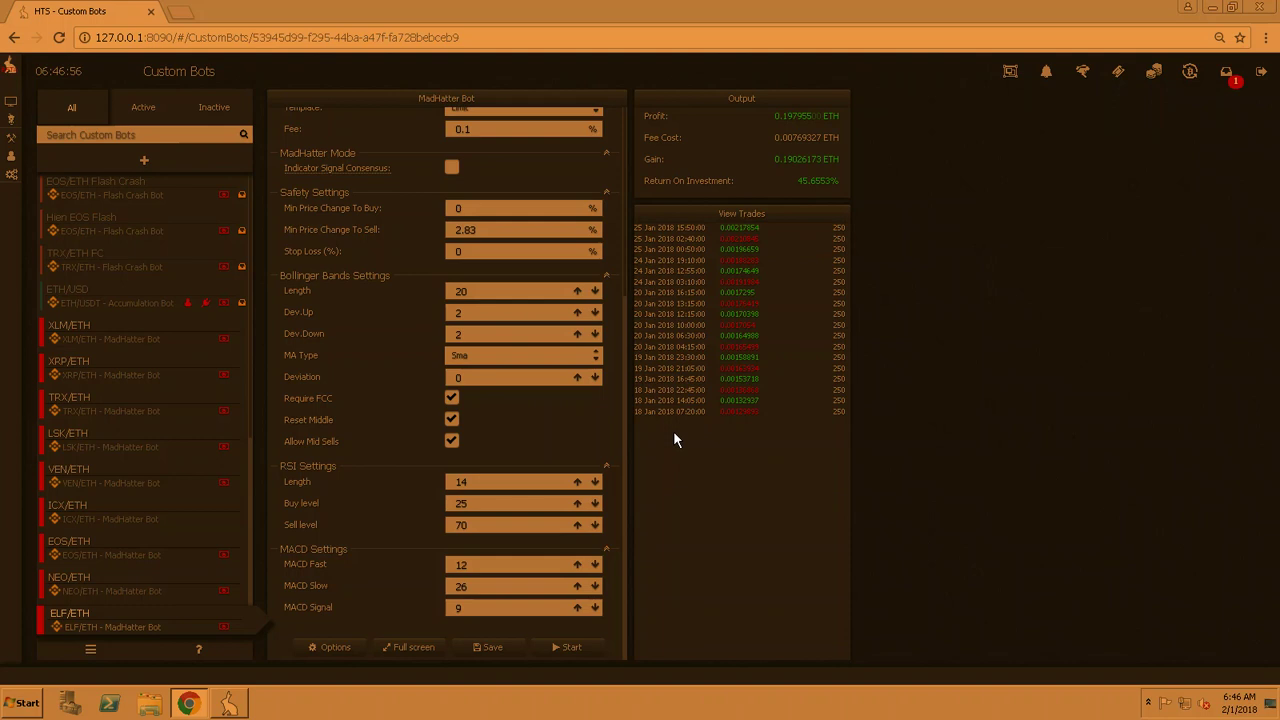
- Show the bot in full screen, capture an image of its settings panel and move the capture out of the way
click(414, 648)
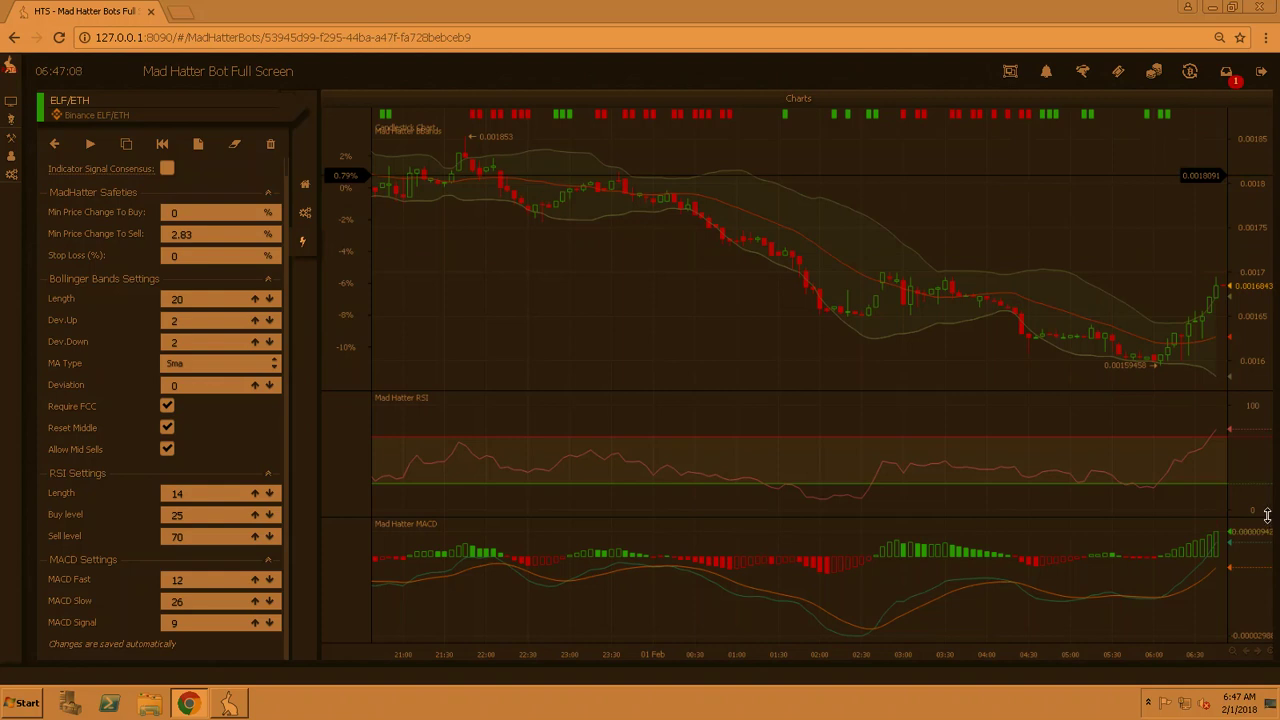
key(Print)
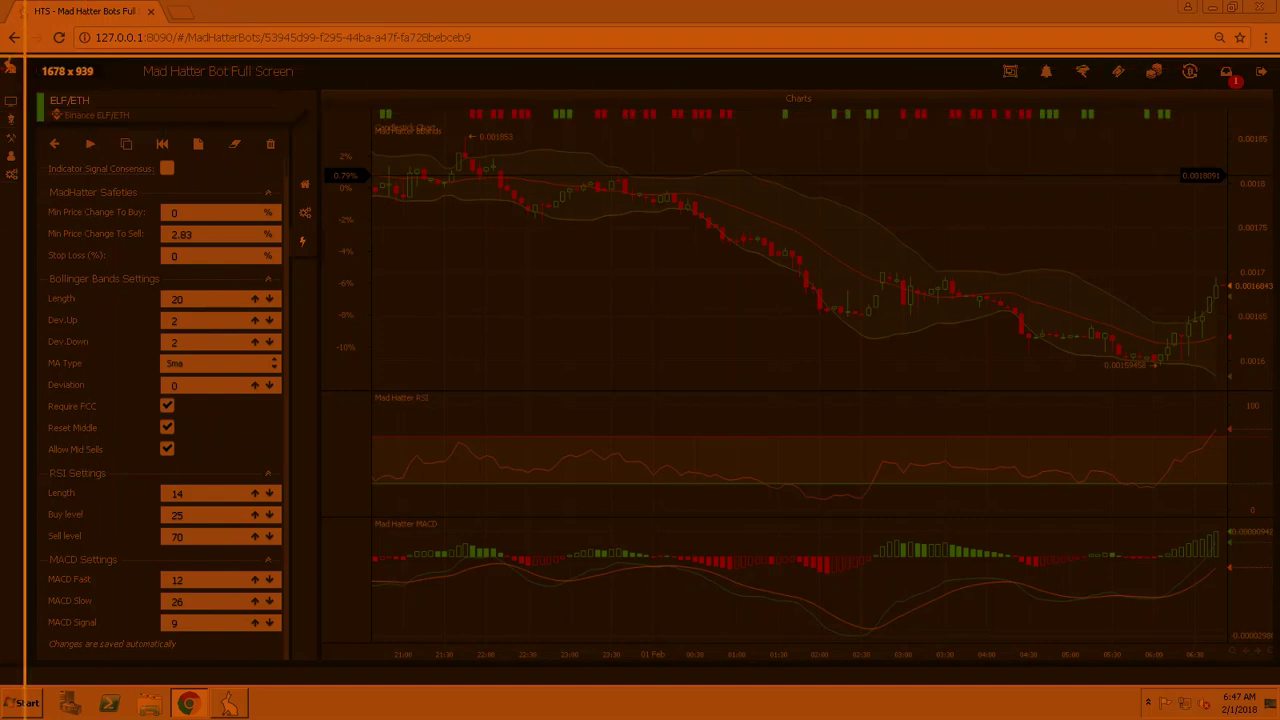
drag(28, 72, 309, 674)
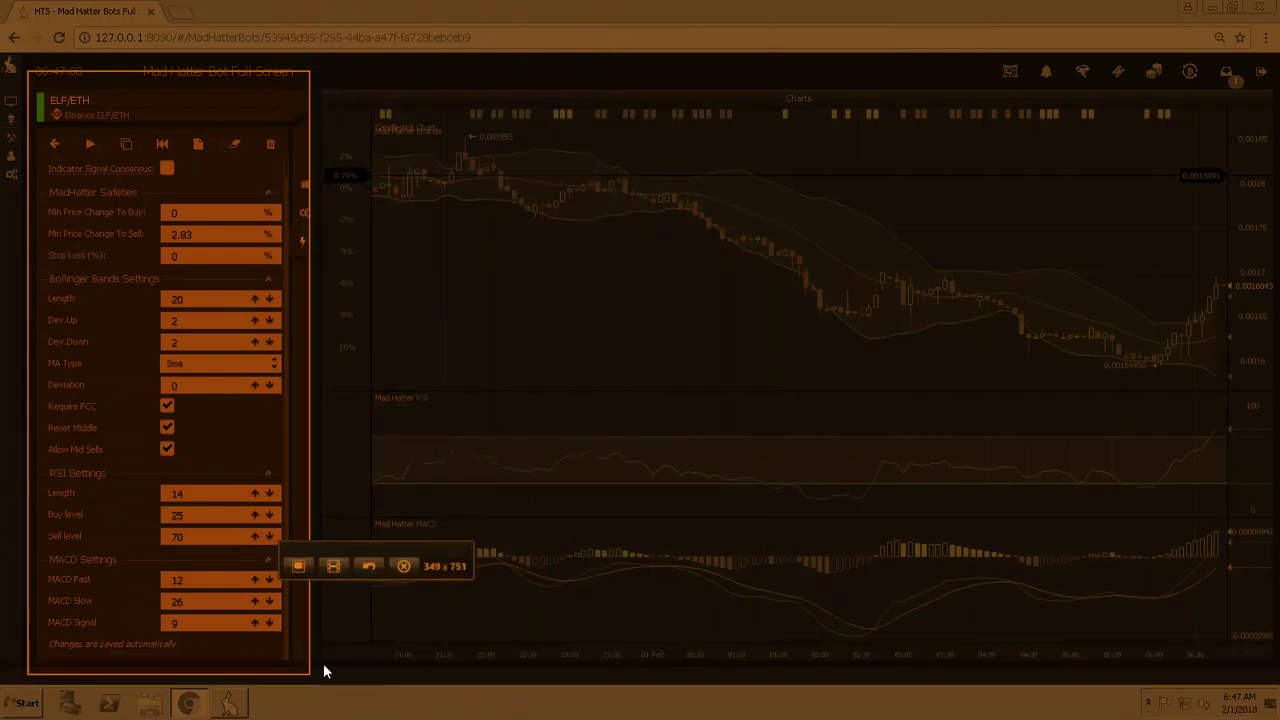
click(297, 567)
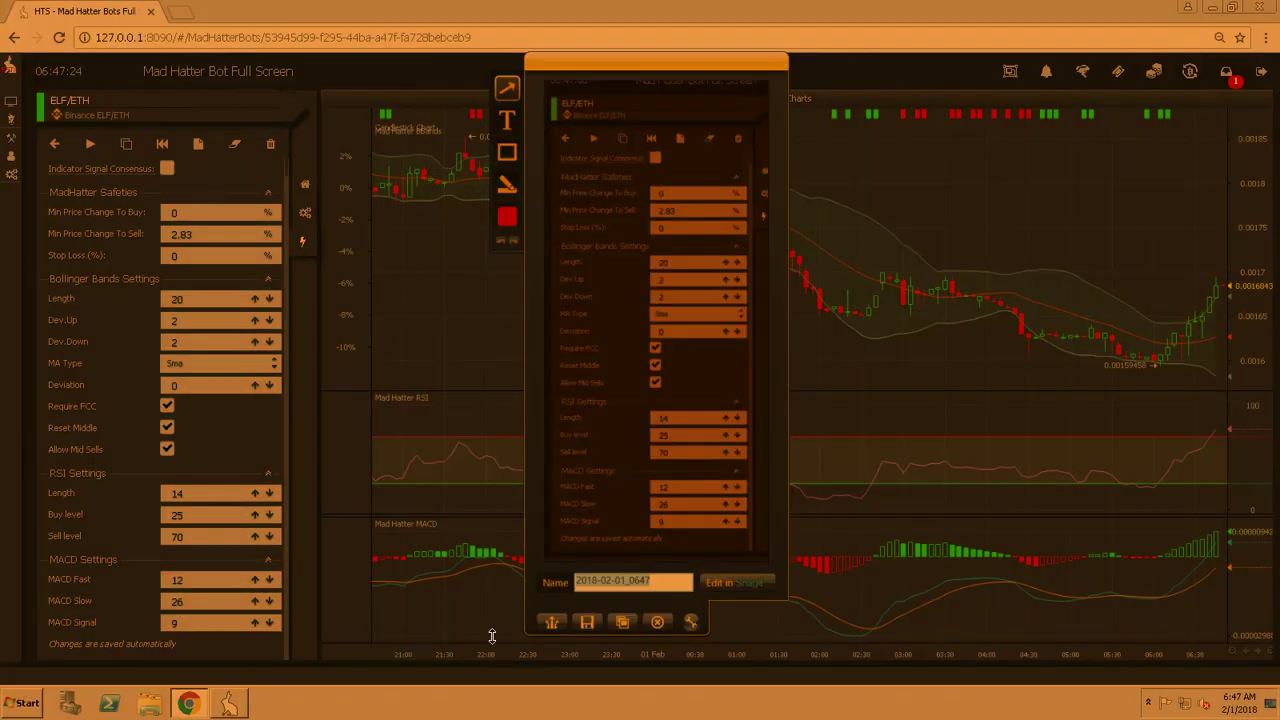
drag(585, 75, 1279, 146)
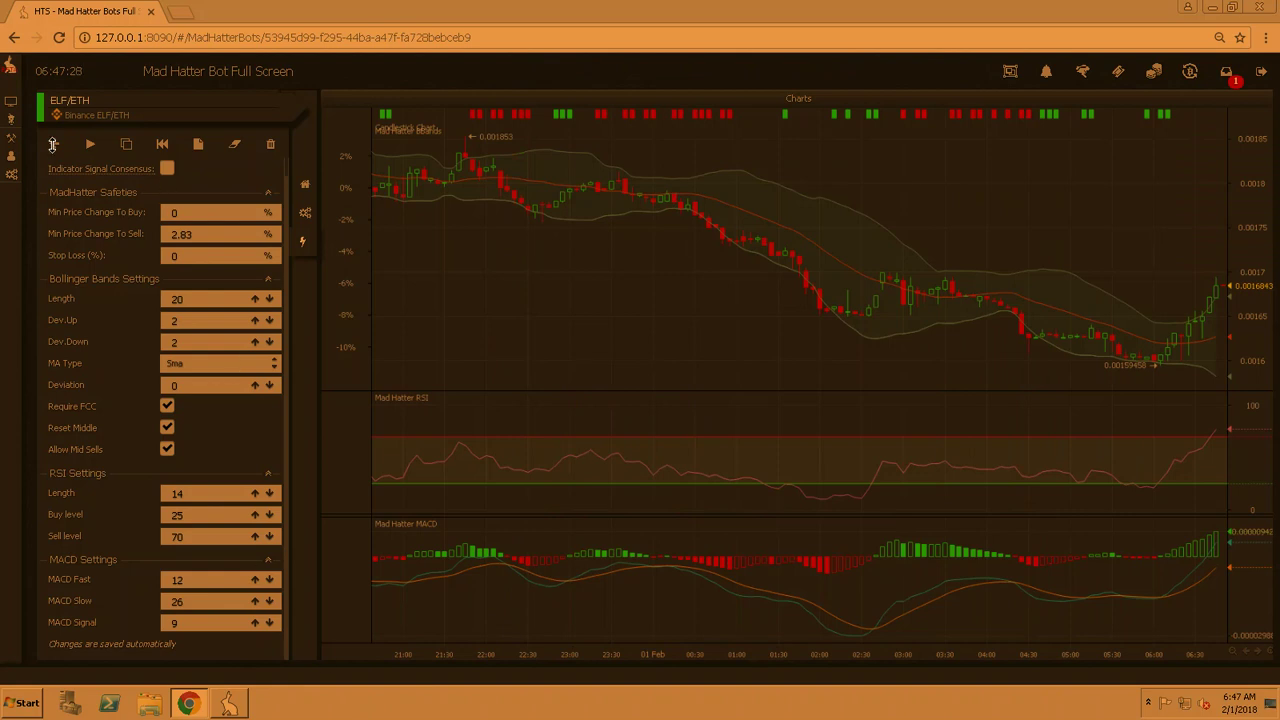
- Return to the Custom Bots page and capture an image of the bot's settings together with its backtest output and trades
click(53, 145)
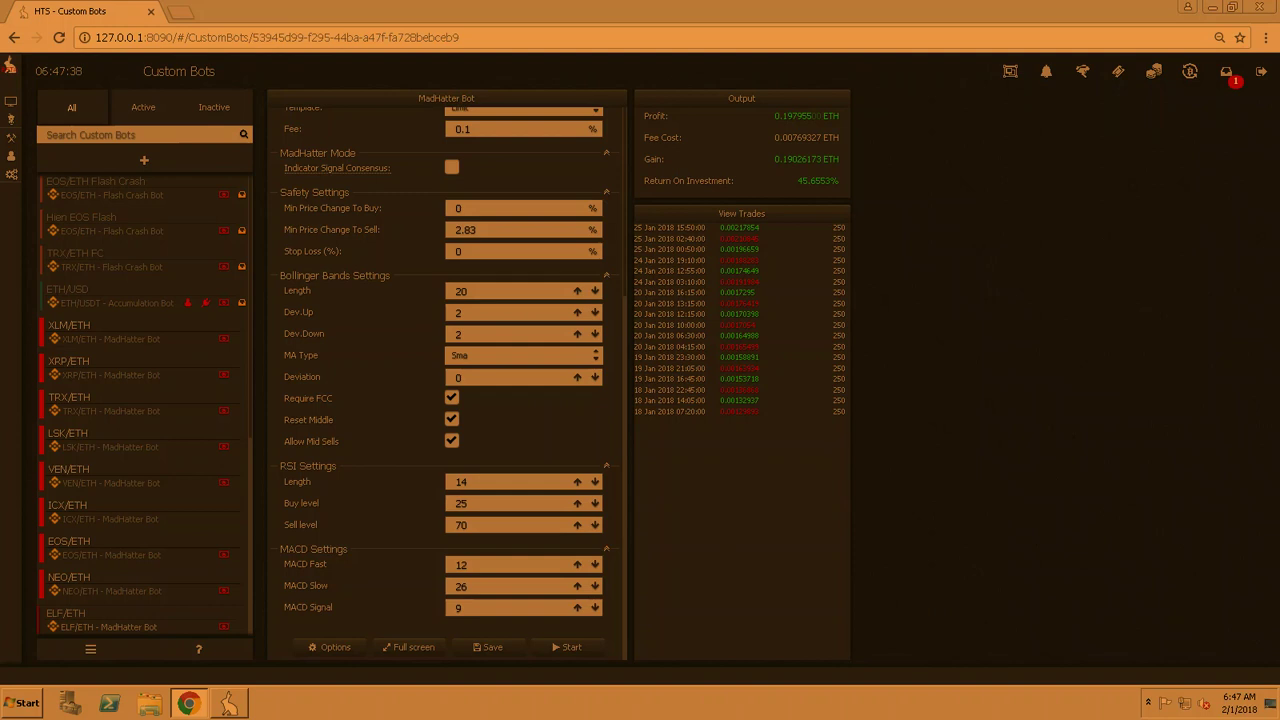
key(Print)
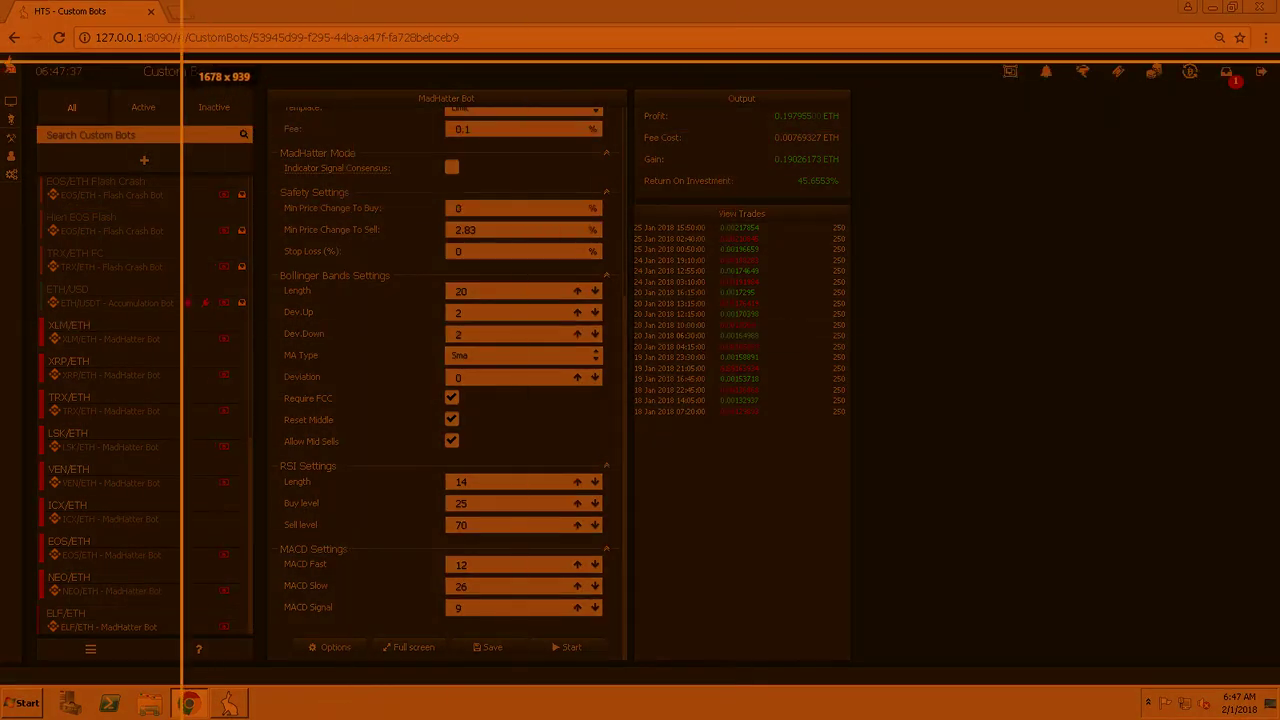
drag(257, 68, 900, 657)
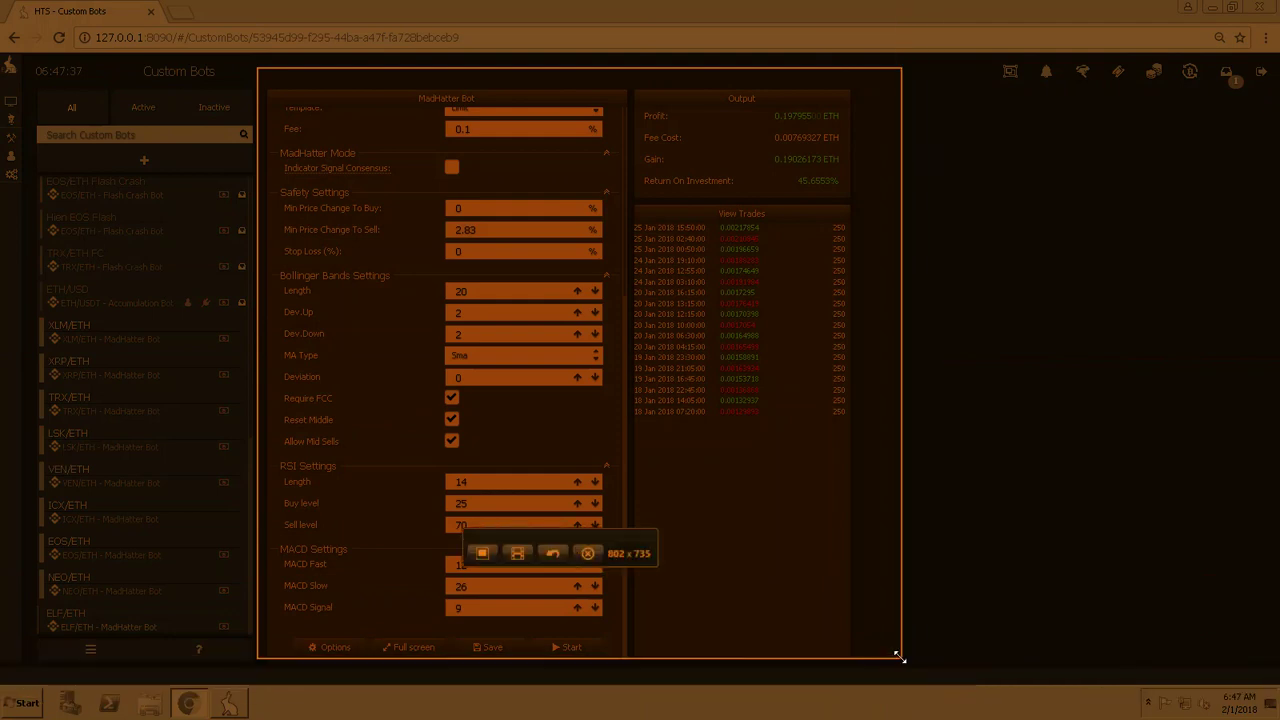
click(486, 552)
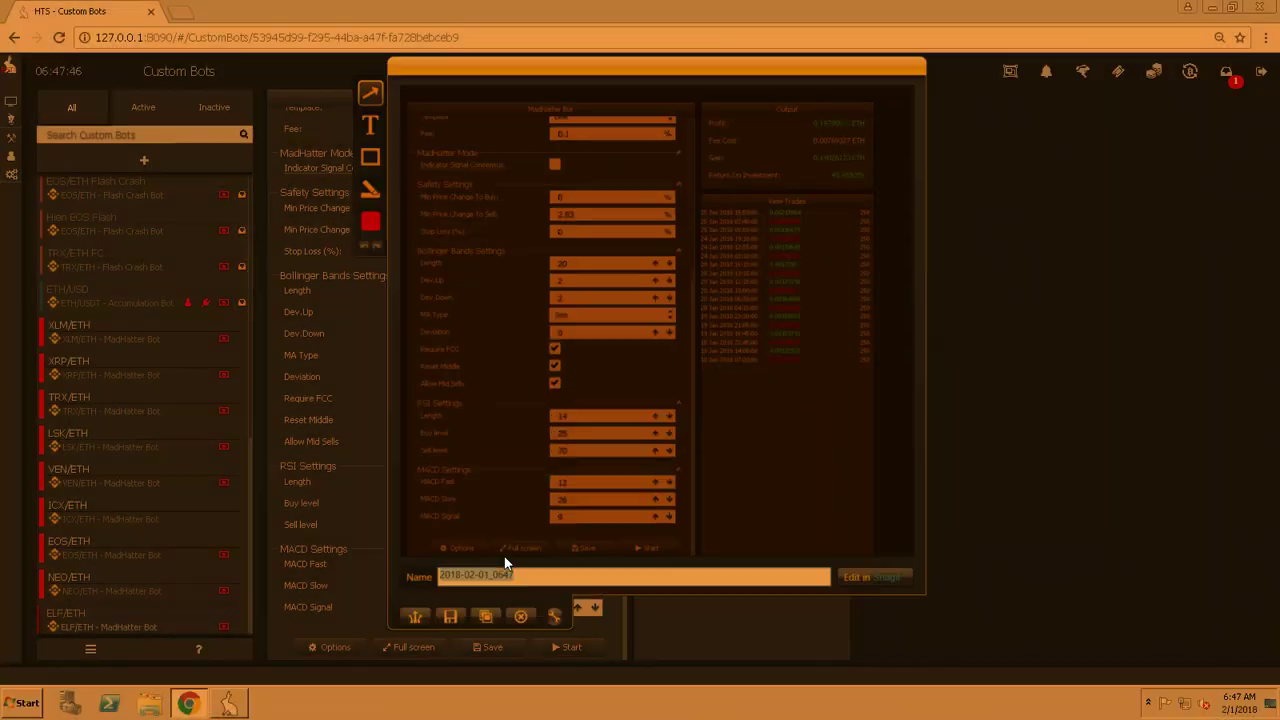
key(Escape)
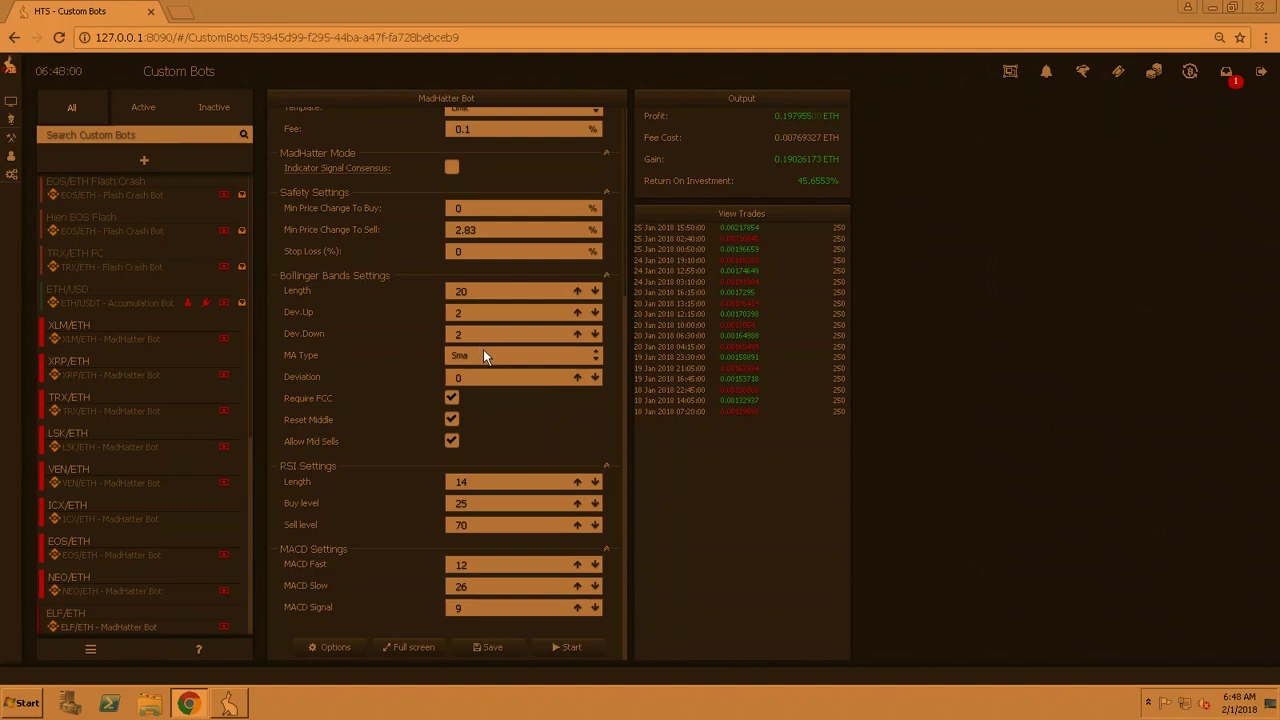
- Disable Allow Mid Sells, save the ELF/ETH bot and backtest it over 2 weeks
click(451, 445)
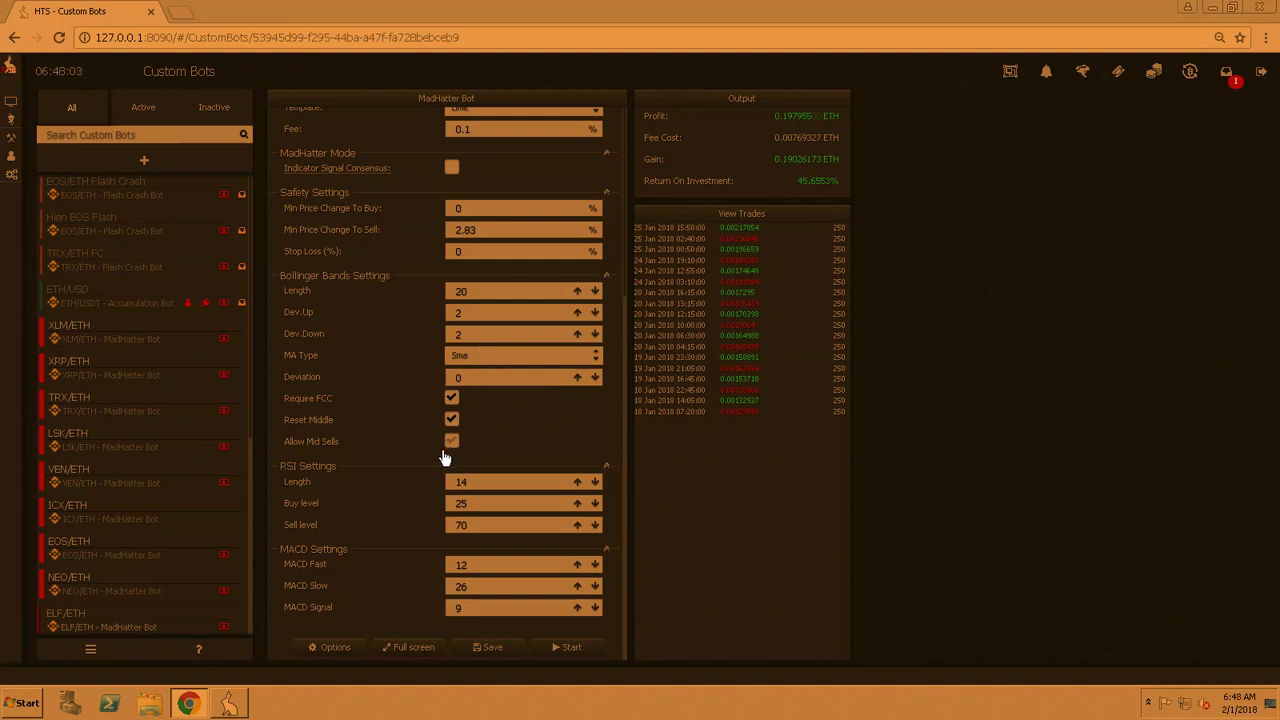
click(486, 652)
click(334, 648)
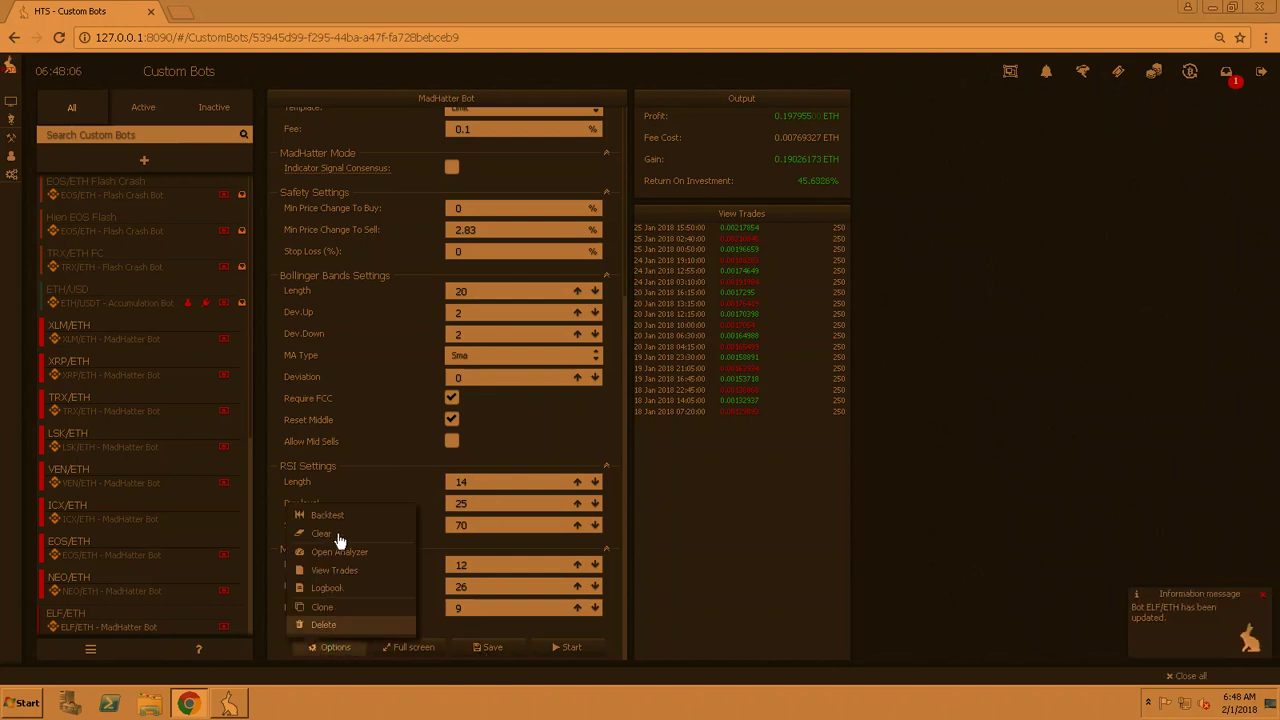
click(414, 513)
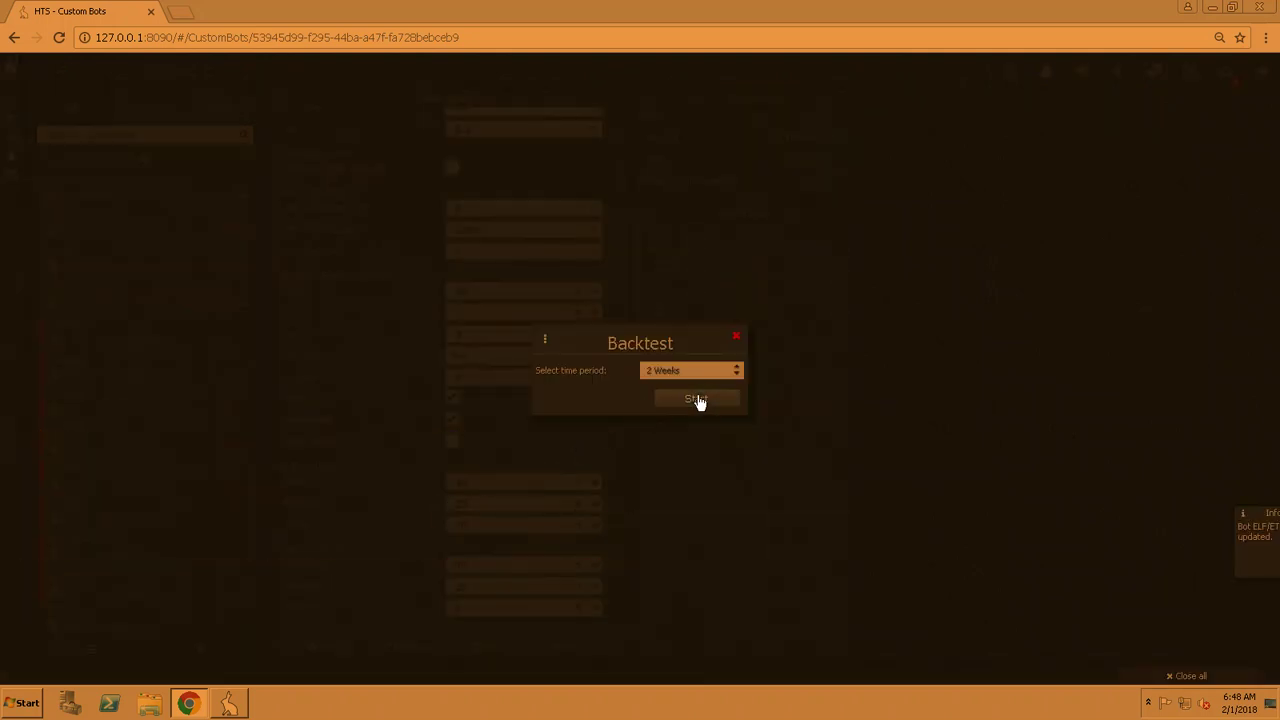
click(697, 398)
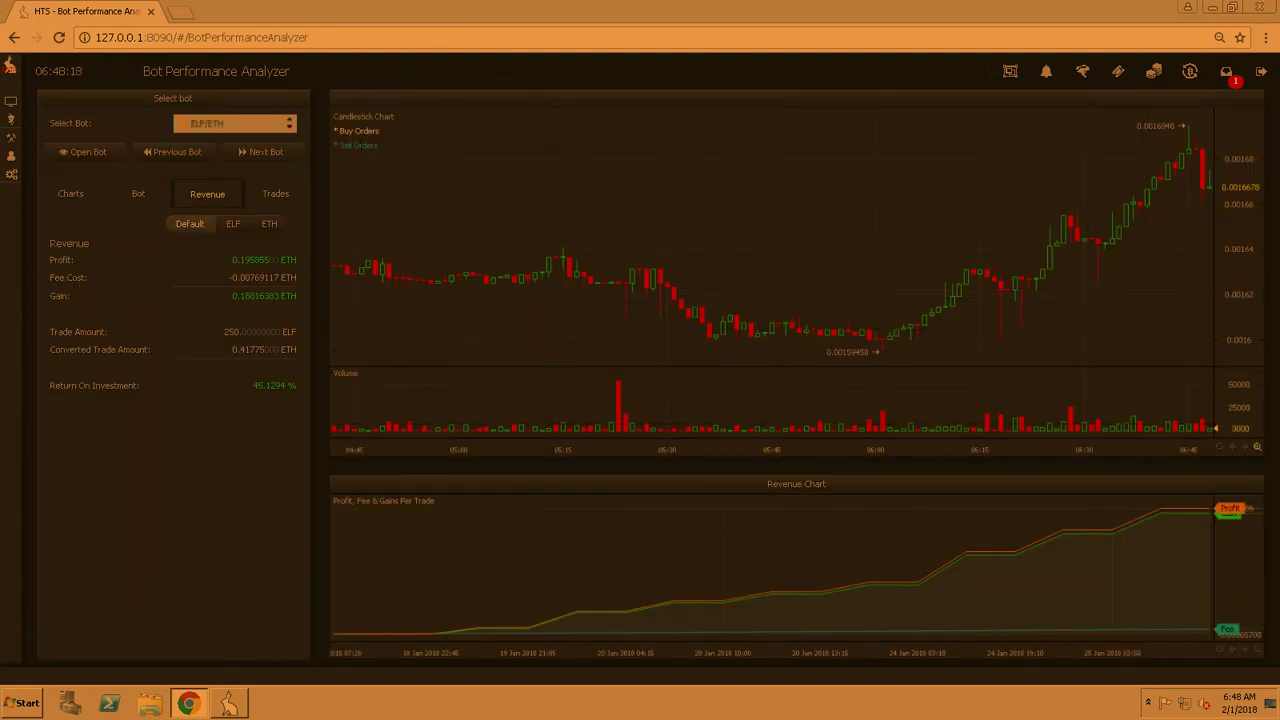
- Compare the new backtest revenue with the captured earlier results and reopen the ELF/ETH bot
key(Print)
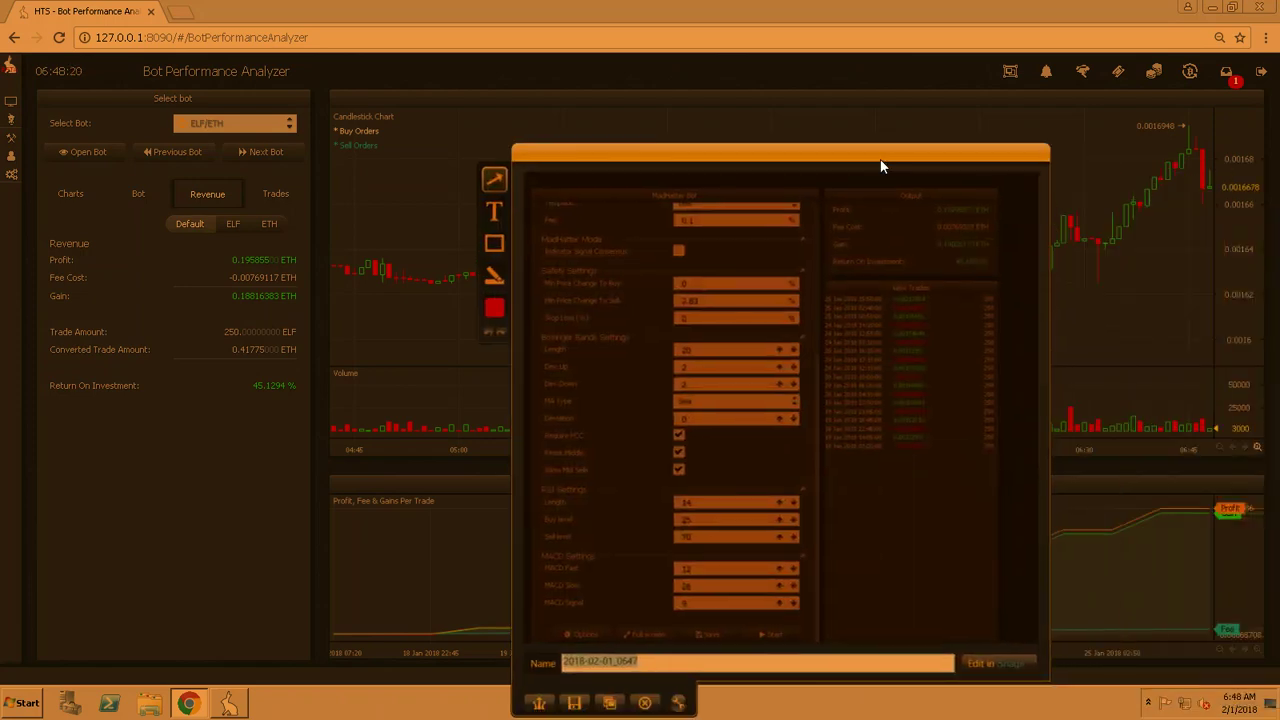
key(Escape)
click(88, 152)
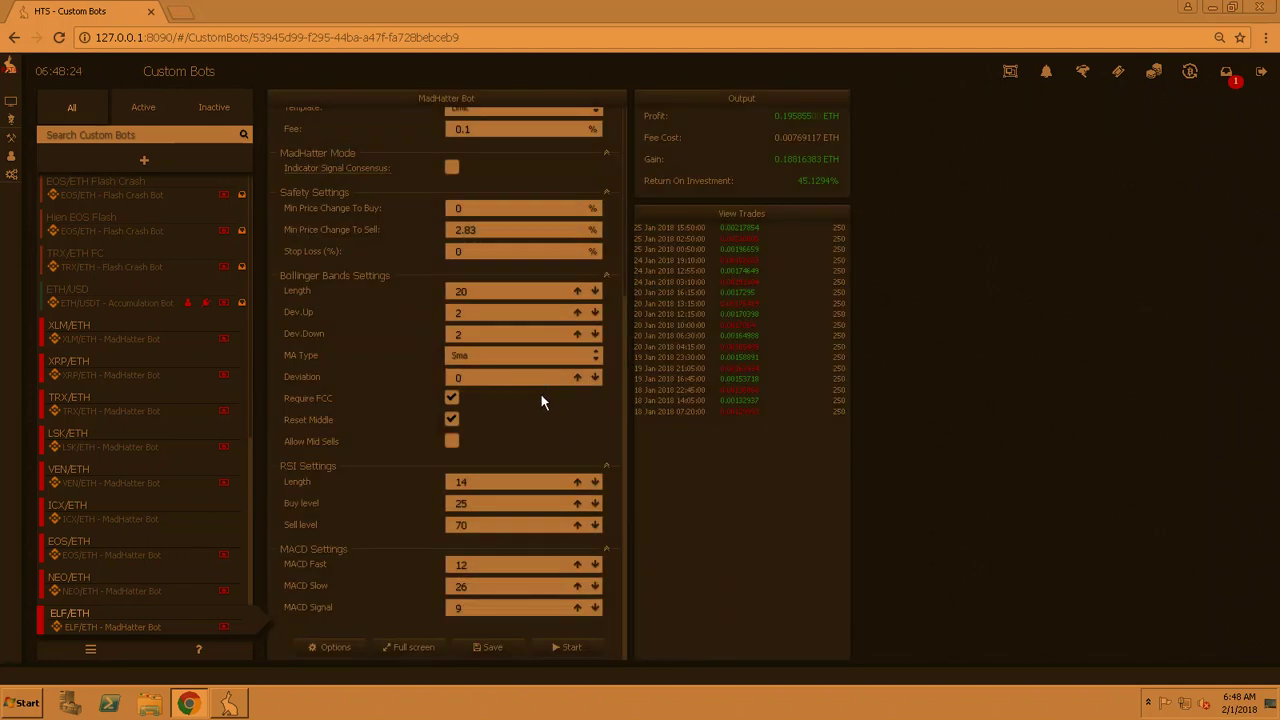
- Enable Allow Mid Sells, disable Reset Middle, save the ELF/ETH bot and backtest it over 2 weeks
click(452, 443)
click(487, 647)
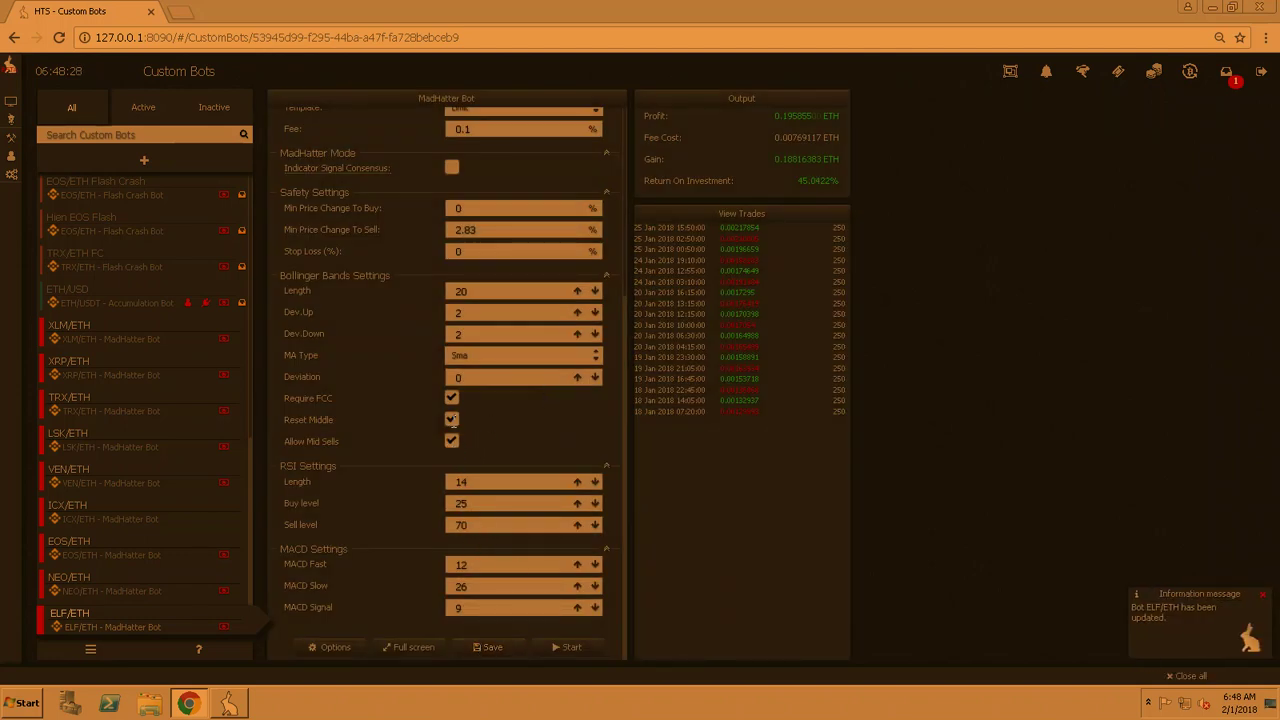
click(330, 648)
drag(371, 523, 541, 445)
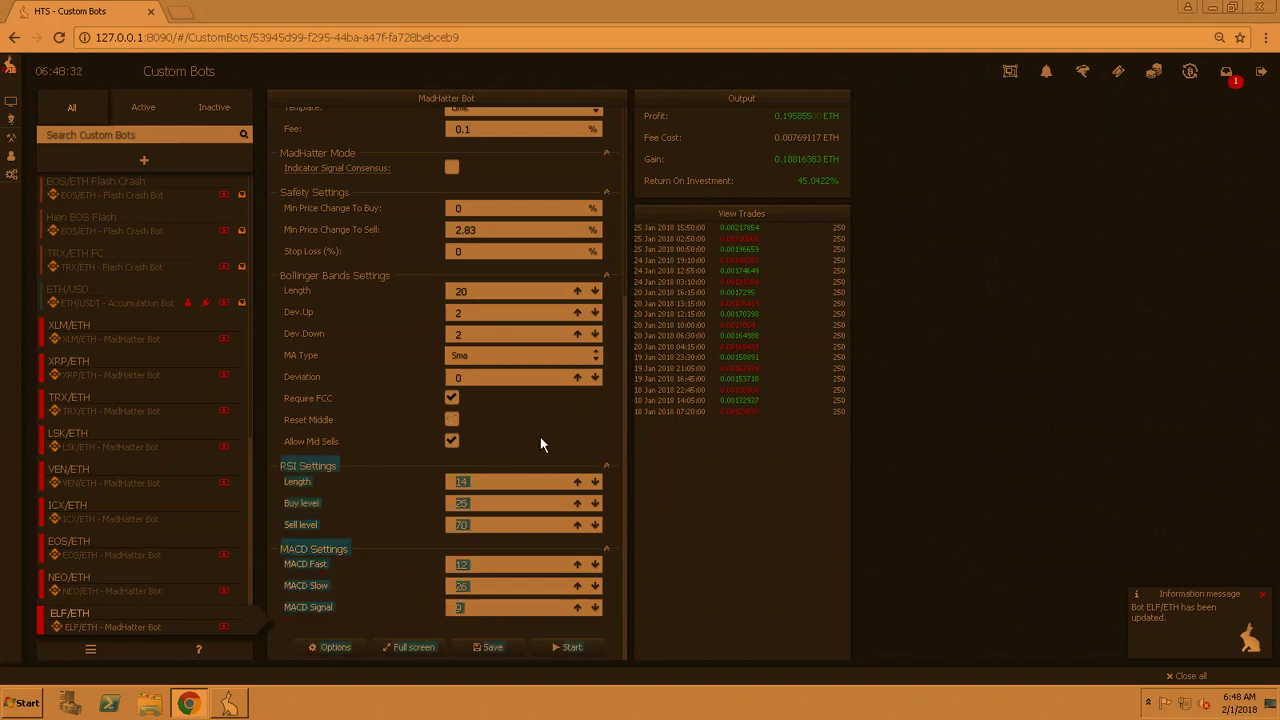
click(513, 564)
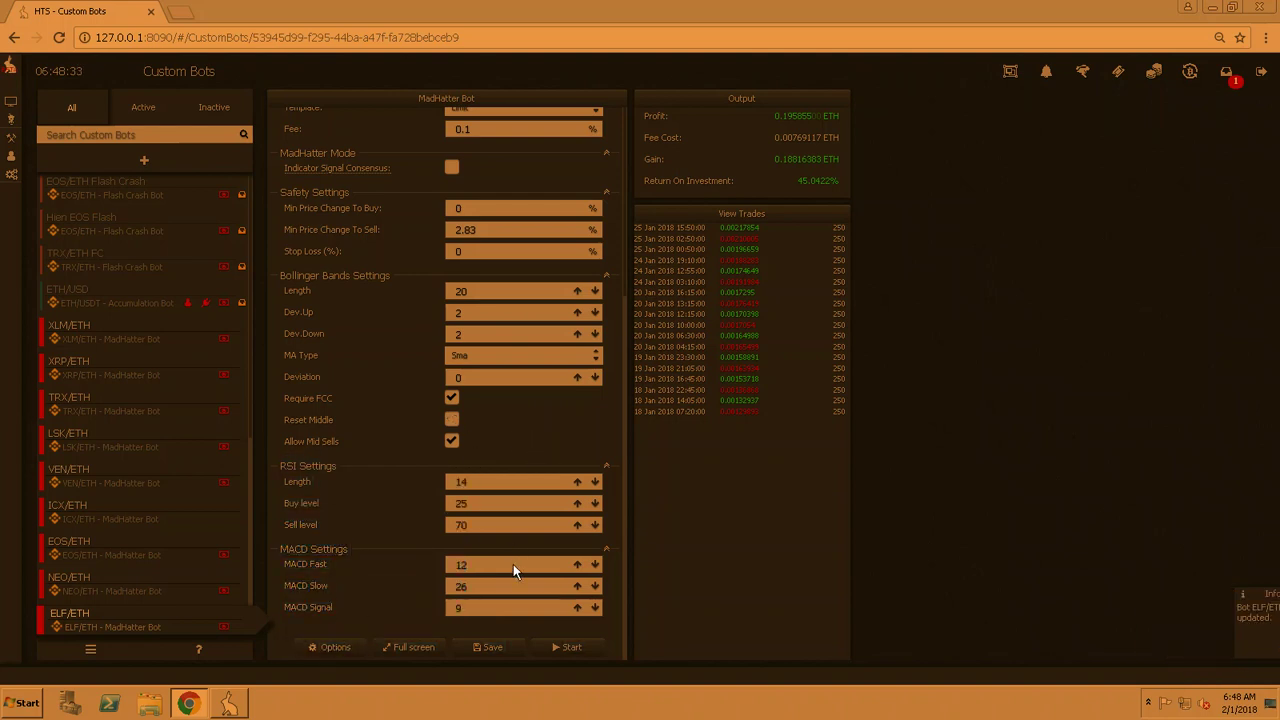
click(490, 650)
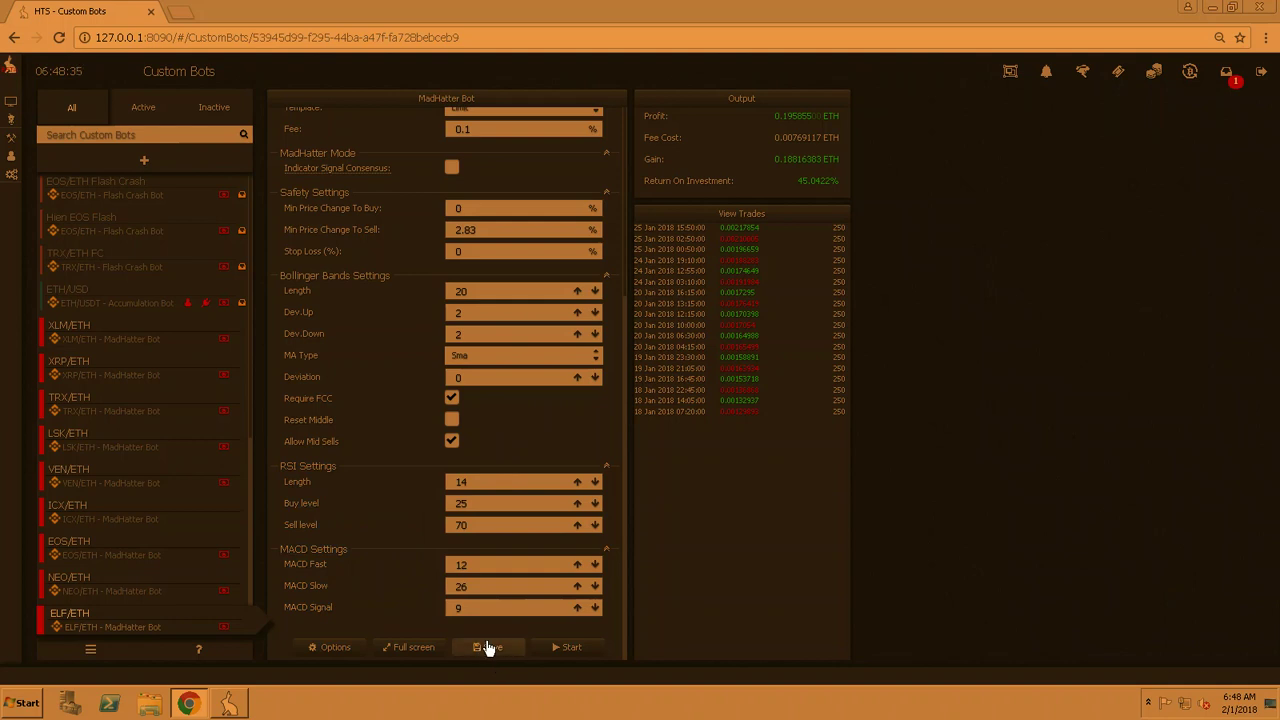
click(341, 648)
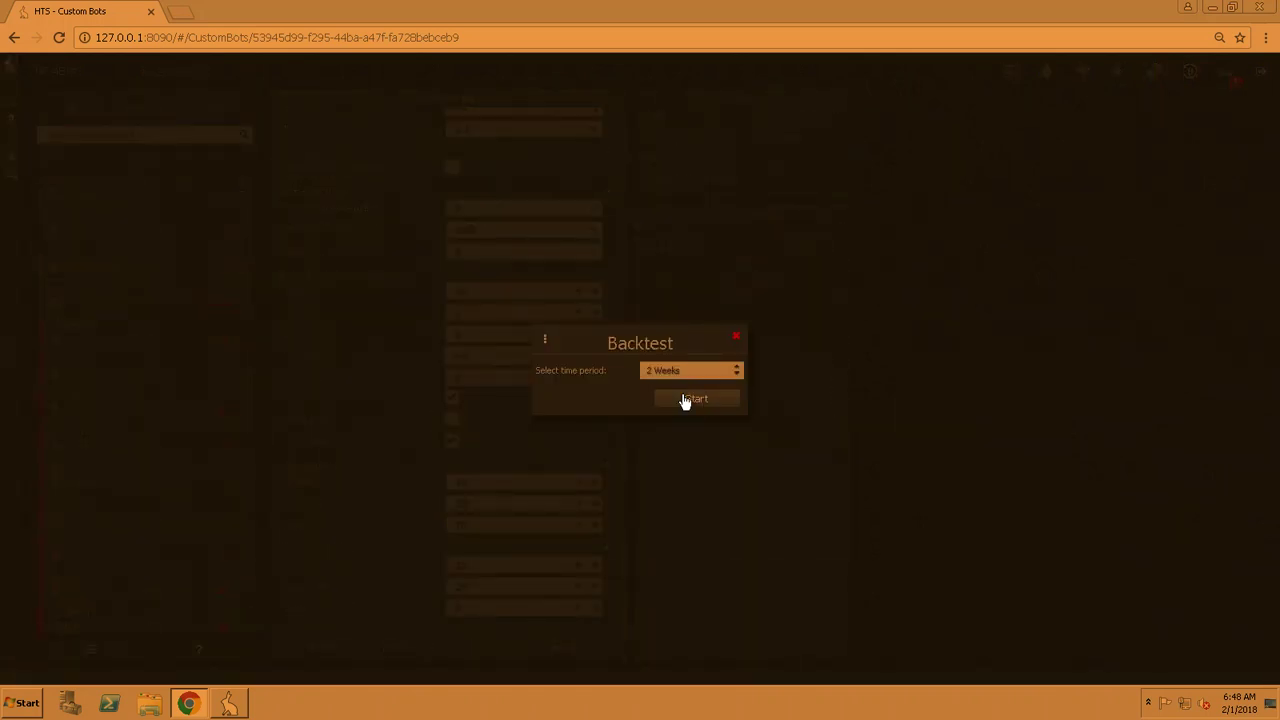
click(685, 400)
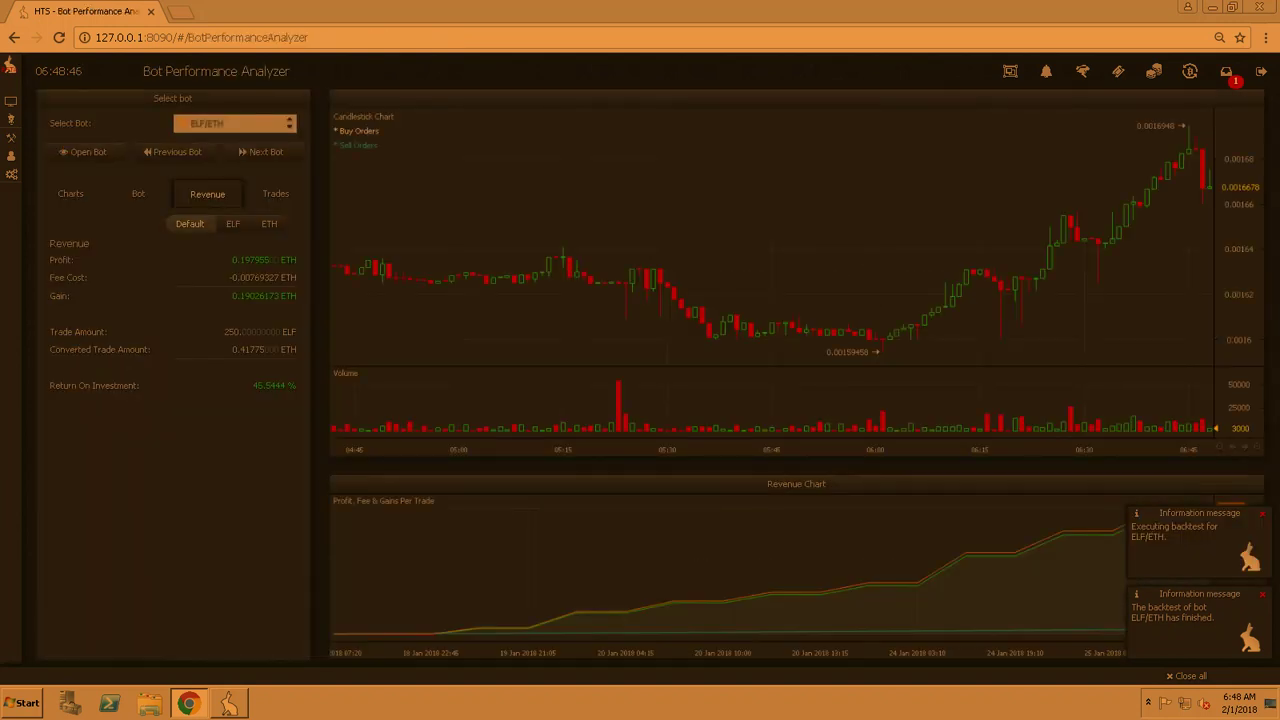
- Compare the backtest revenue with the earlier capture of the bot's settings and output, and reopen the ELF/ETH bot
drag(680, 702, 625, 229)
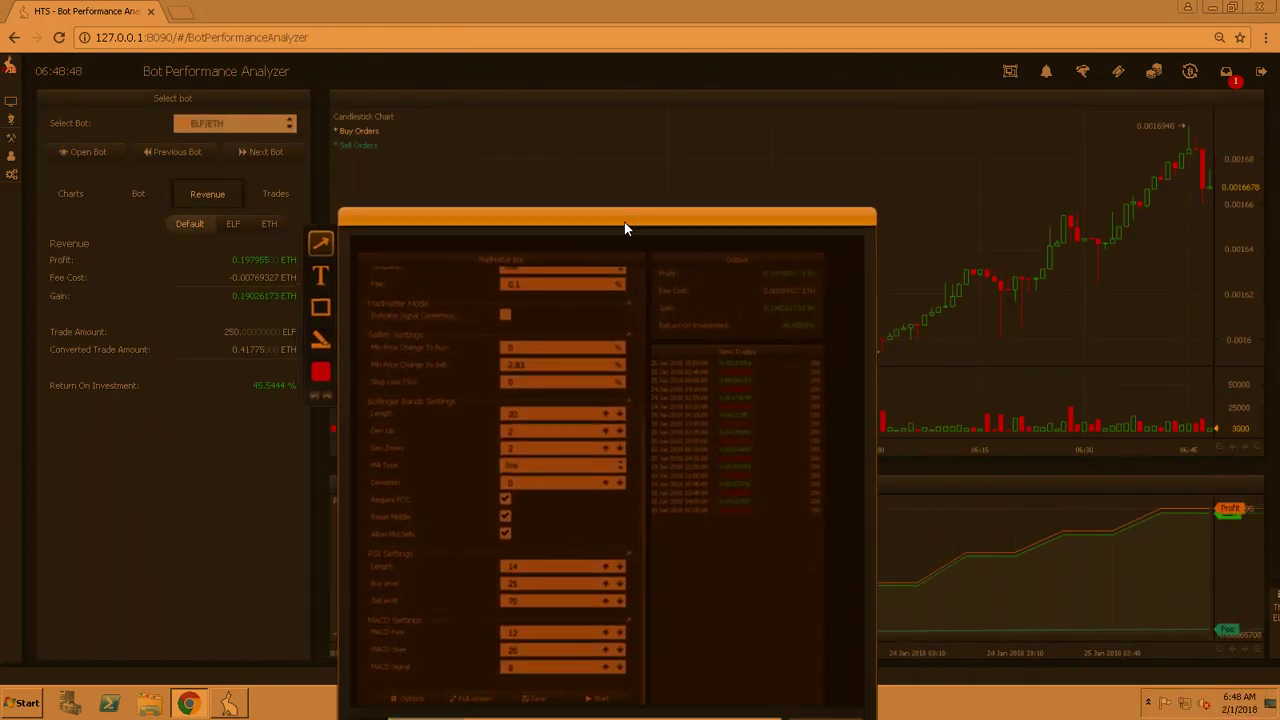
click(625, 229)
click(87, 152)
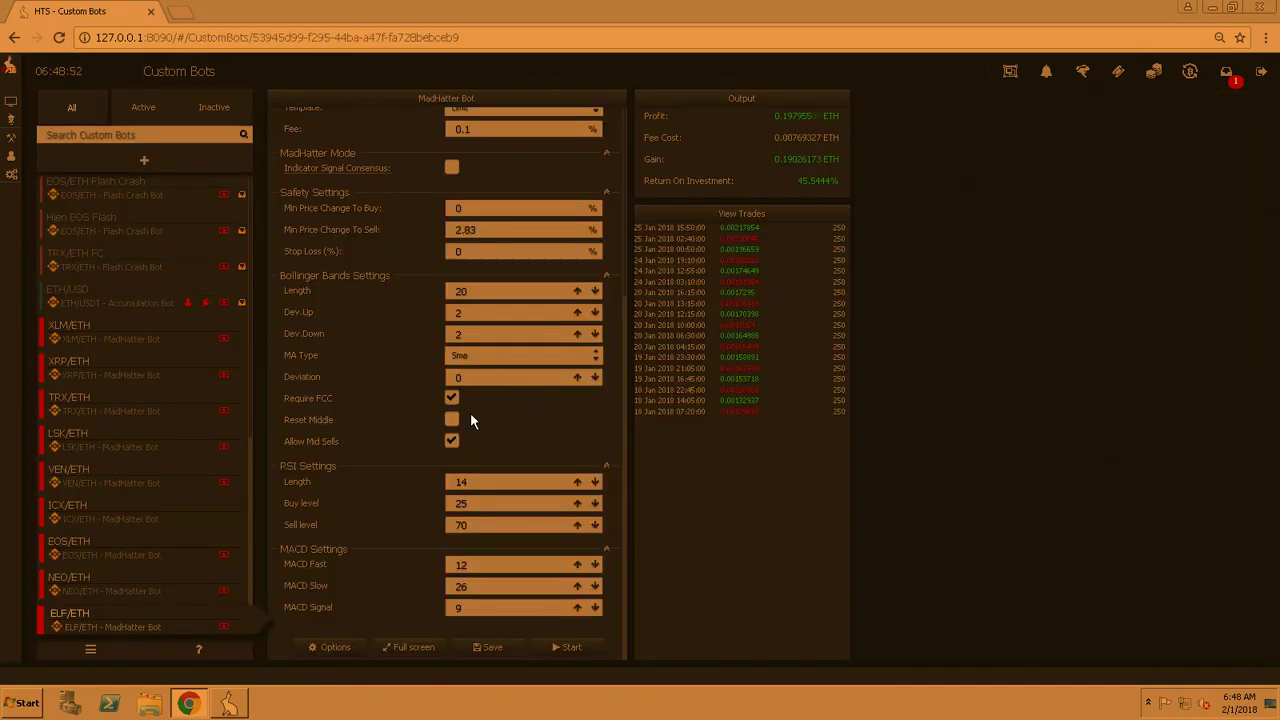
- Enable Reset Middle, disable Require FCC, save and backtest the bot over 2 weeks, and return to its settings
click(452, 421)
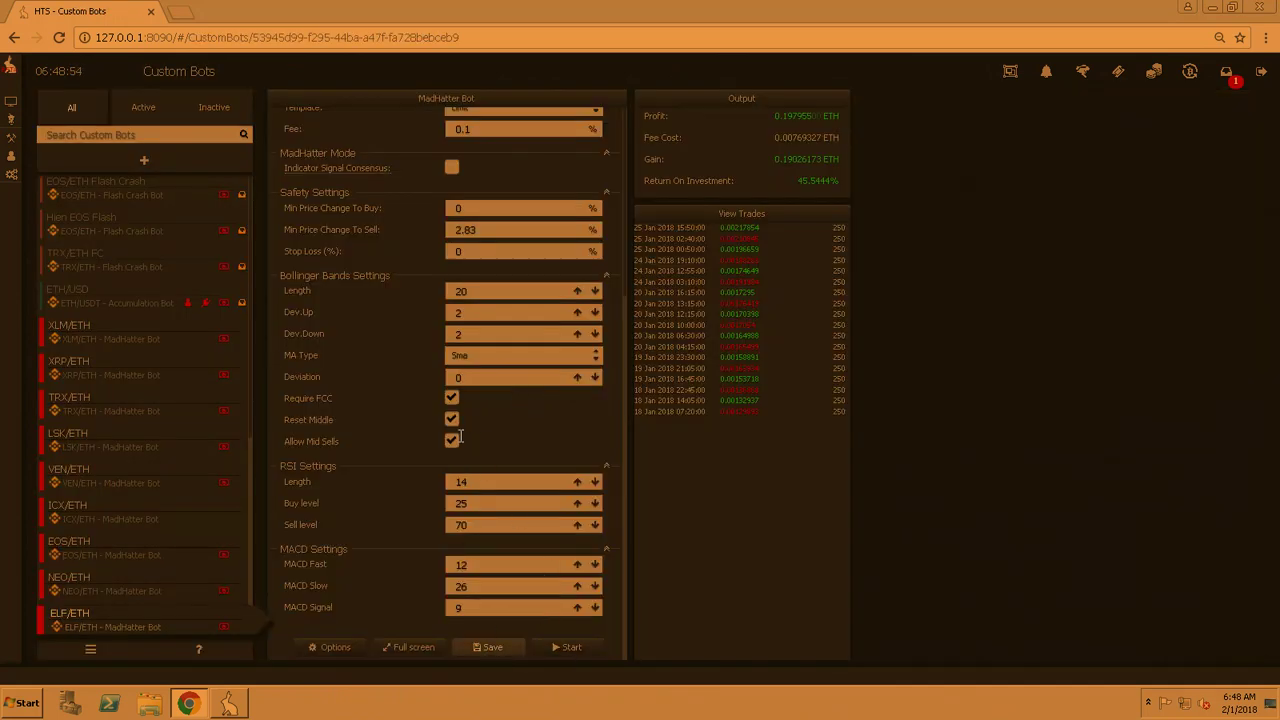
click(452, 400)
click(490, 648)
click(330, 647)
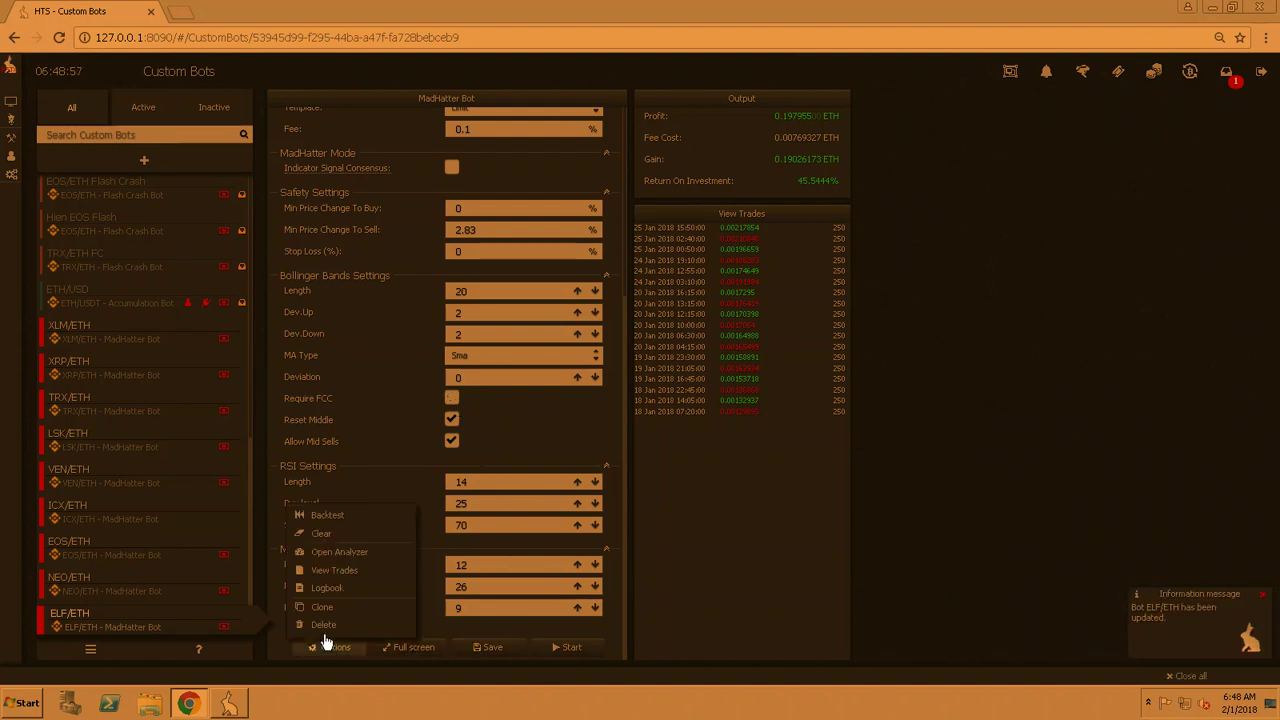
click(341, 513)
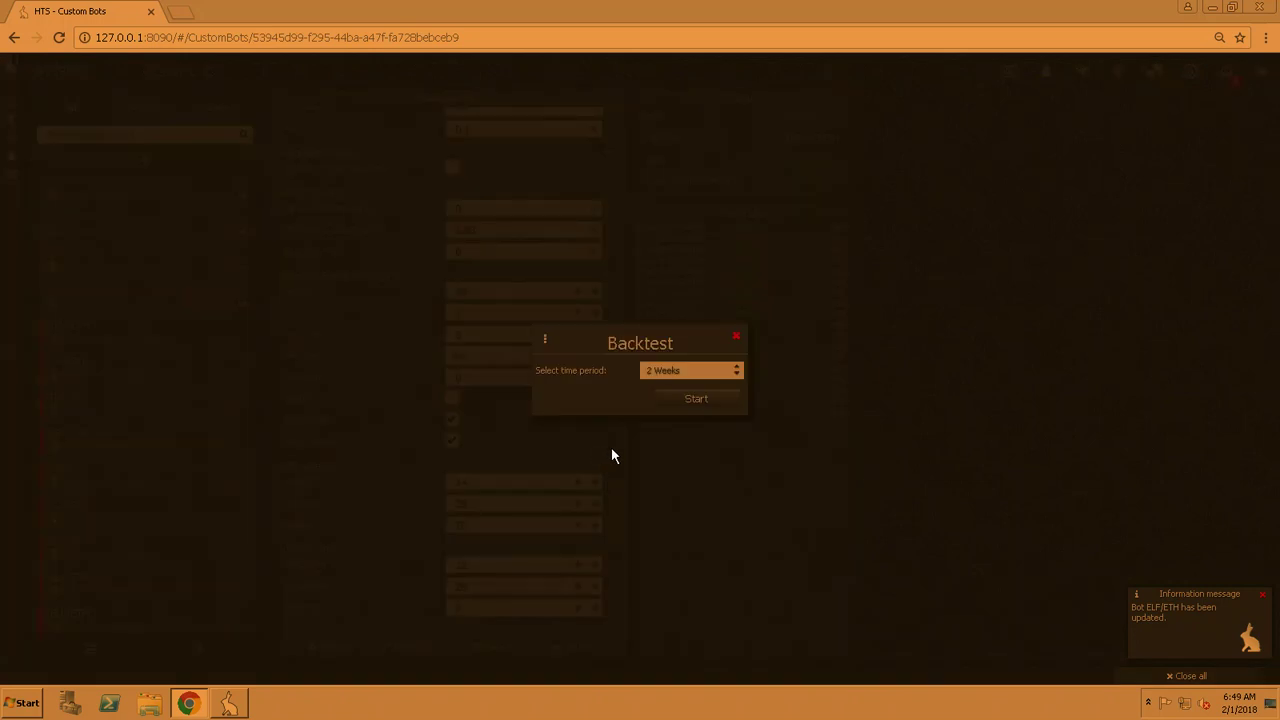
click(696, 399)
click(755, 245)
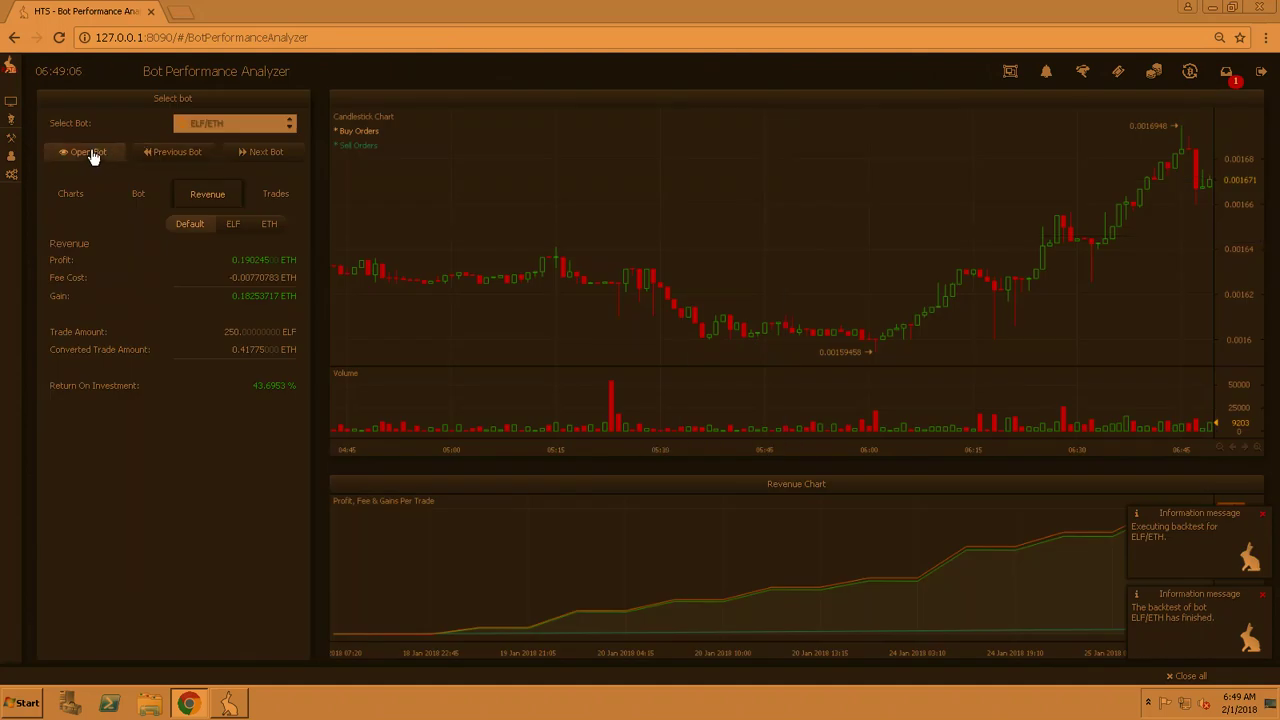
click(90, 153)
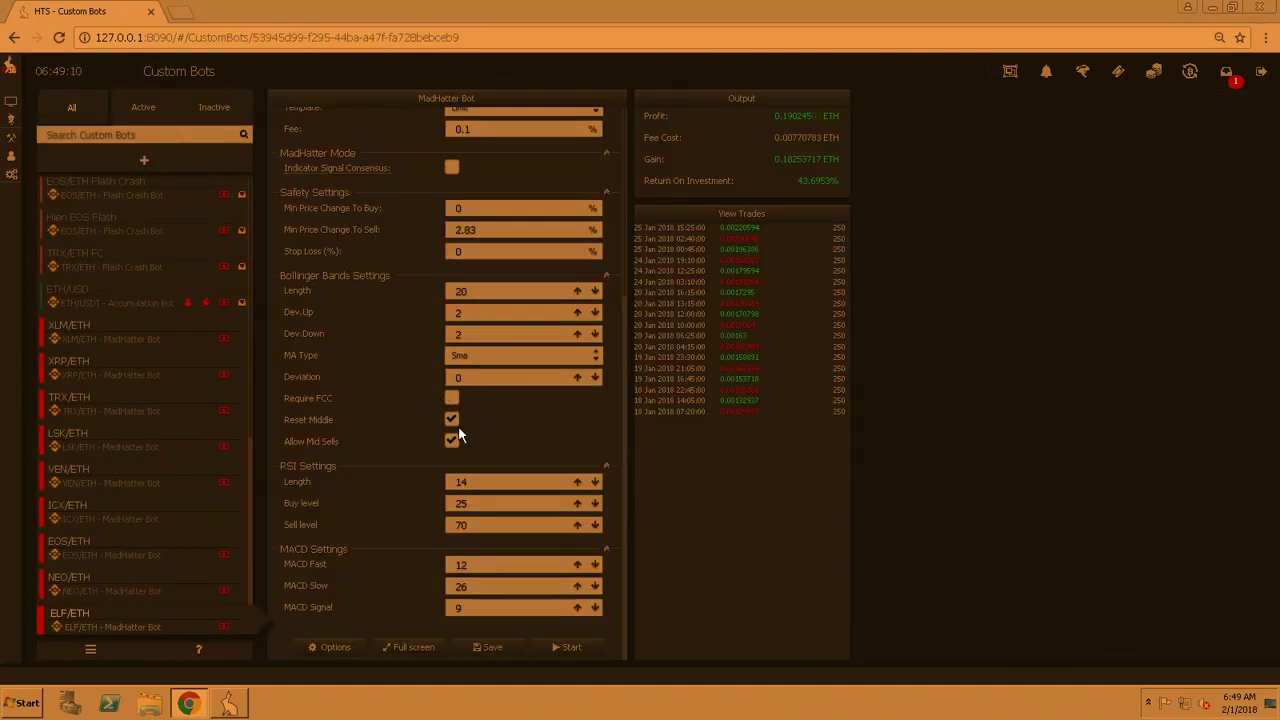
- Turn Require FCC back on, save the bot, rerun the 2-week backtest and reopen the bot
click(451, 398)
click(491, 650)
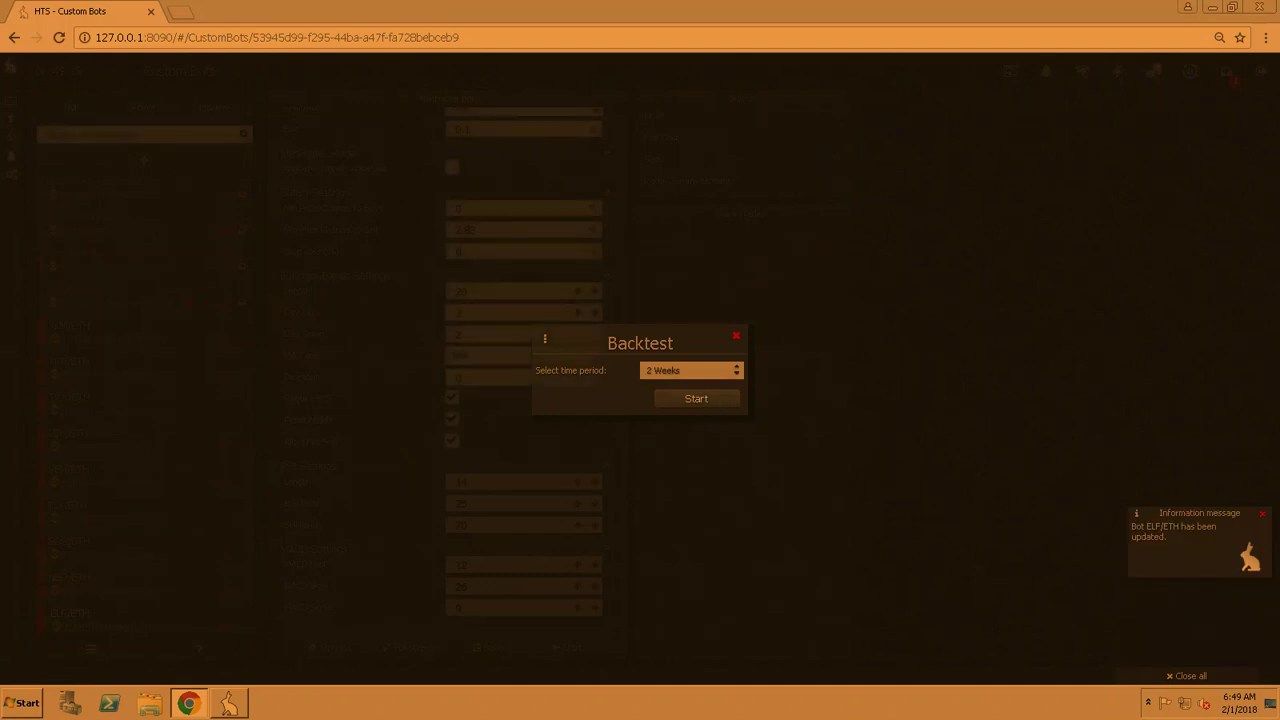
key(Return)
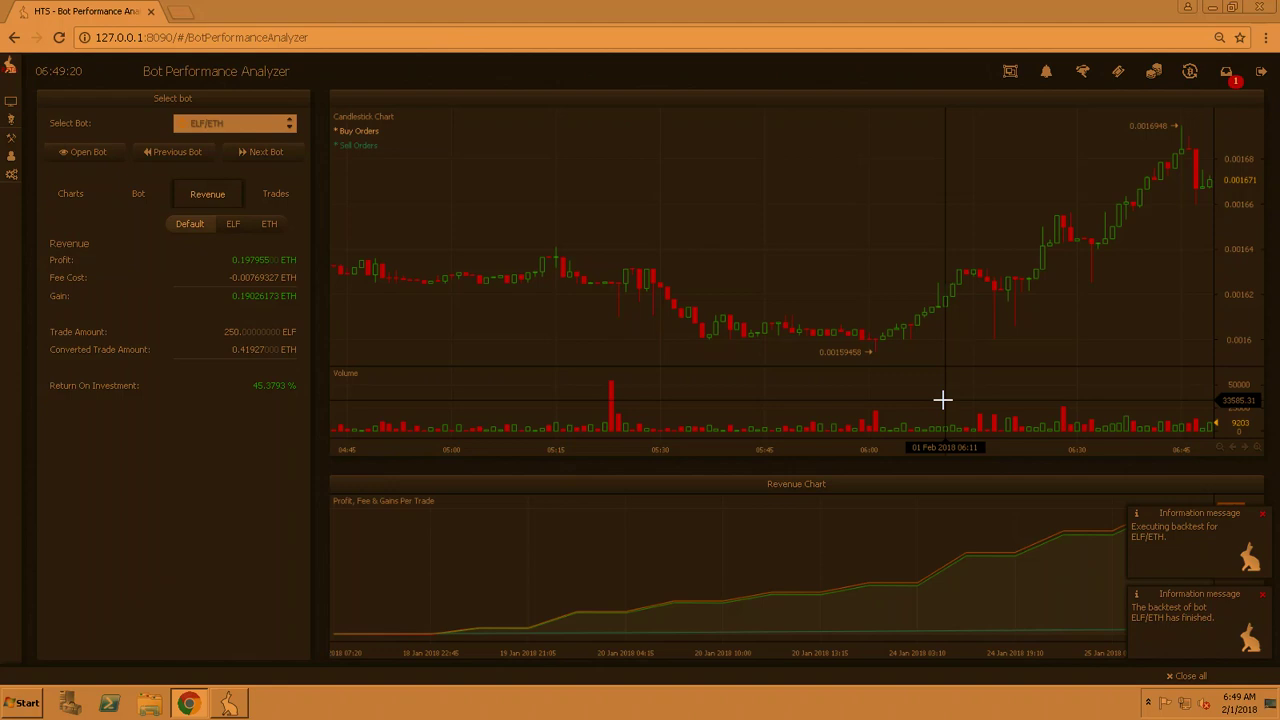
click(90, 151)
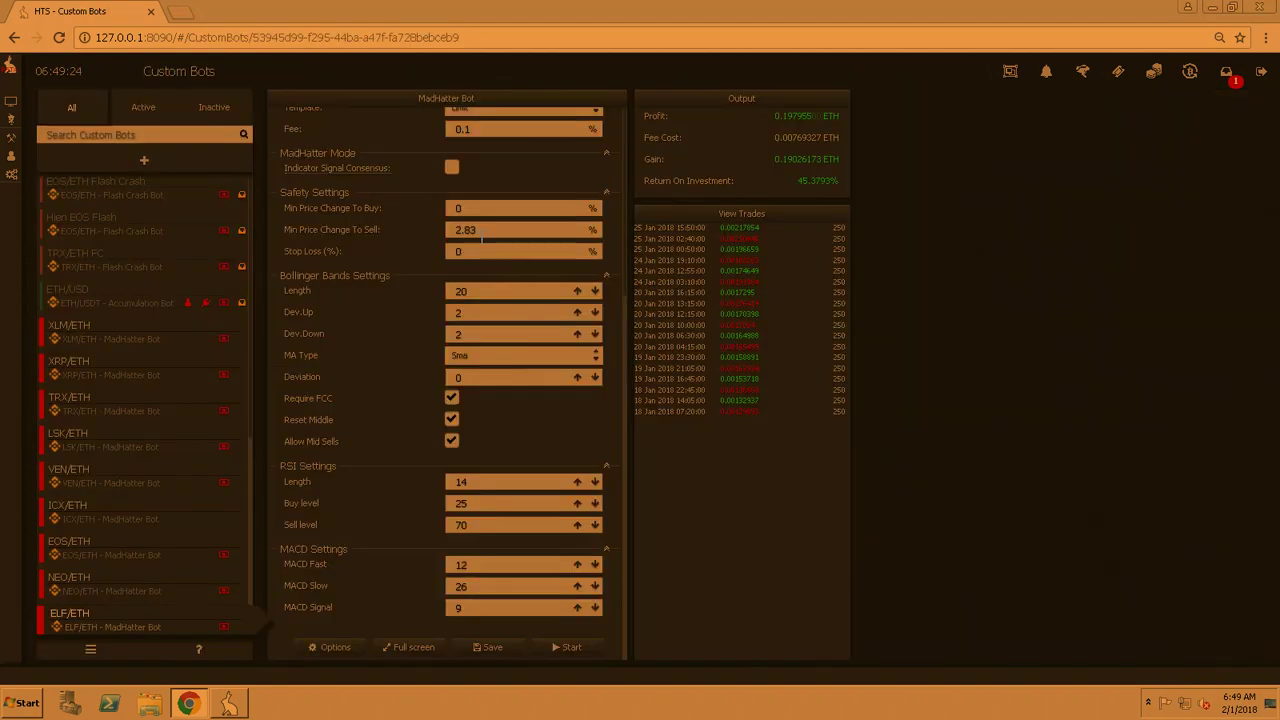
- Enable Indicator Signal Consensus, save the ELF/ETH bot, backtest it over 2 weeks and reopen it
click(452, 168)
click(484, 647)
click(330, 647)
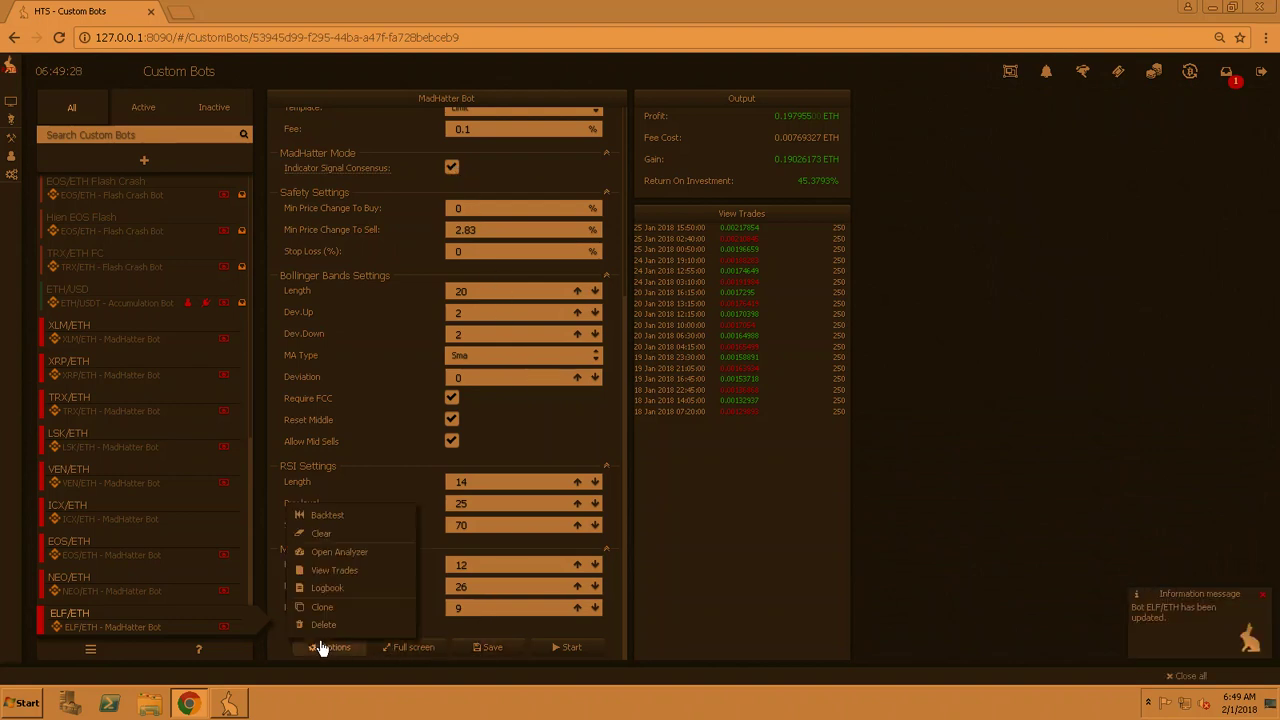
click(331, 519)
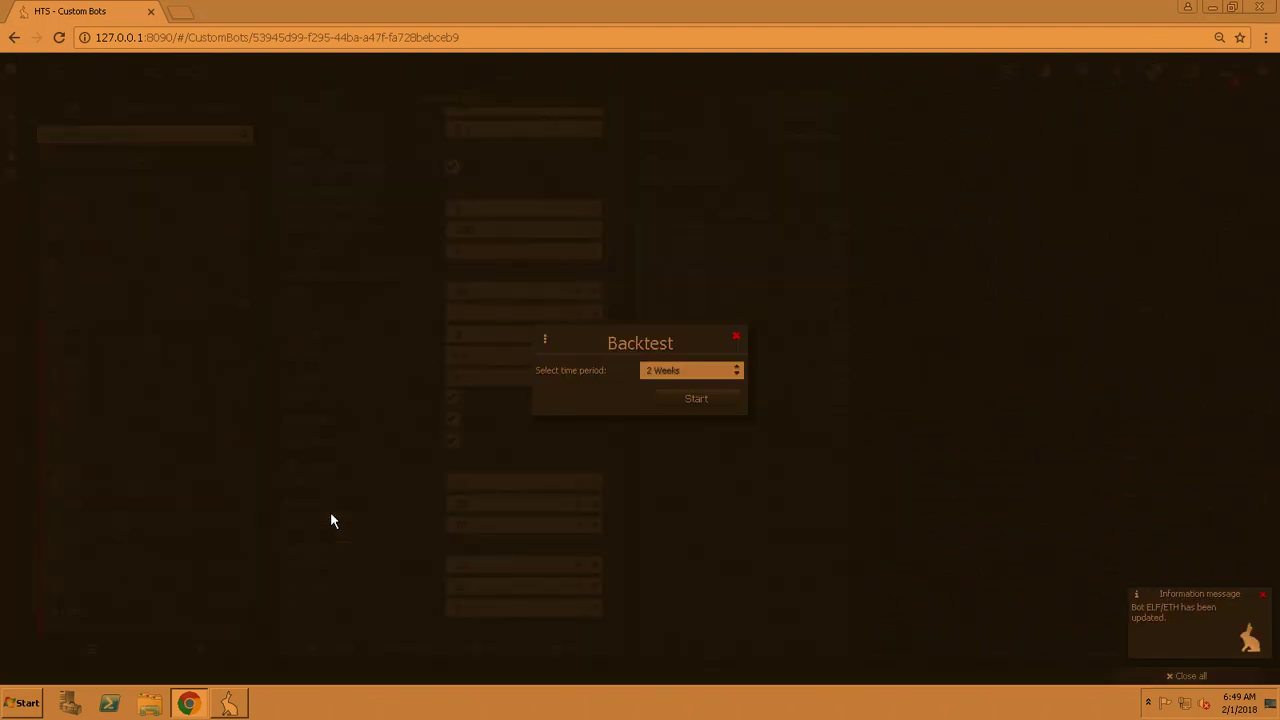
click(695, 399)
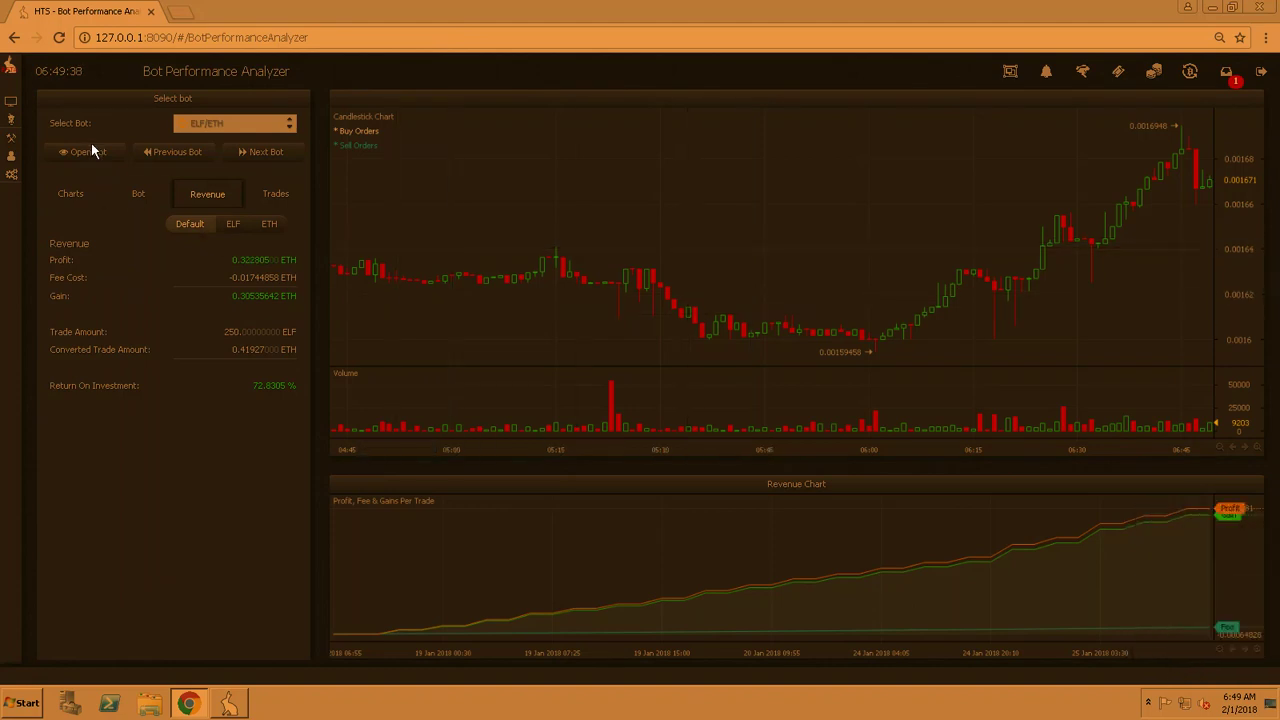
click(88, 156)
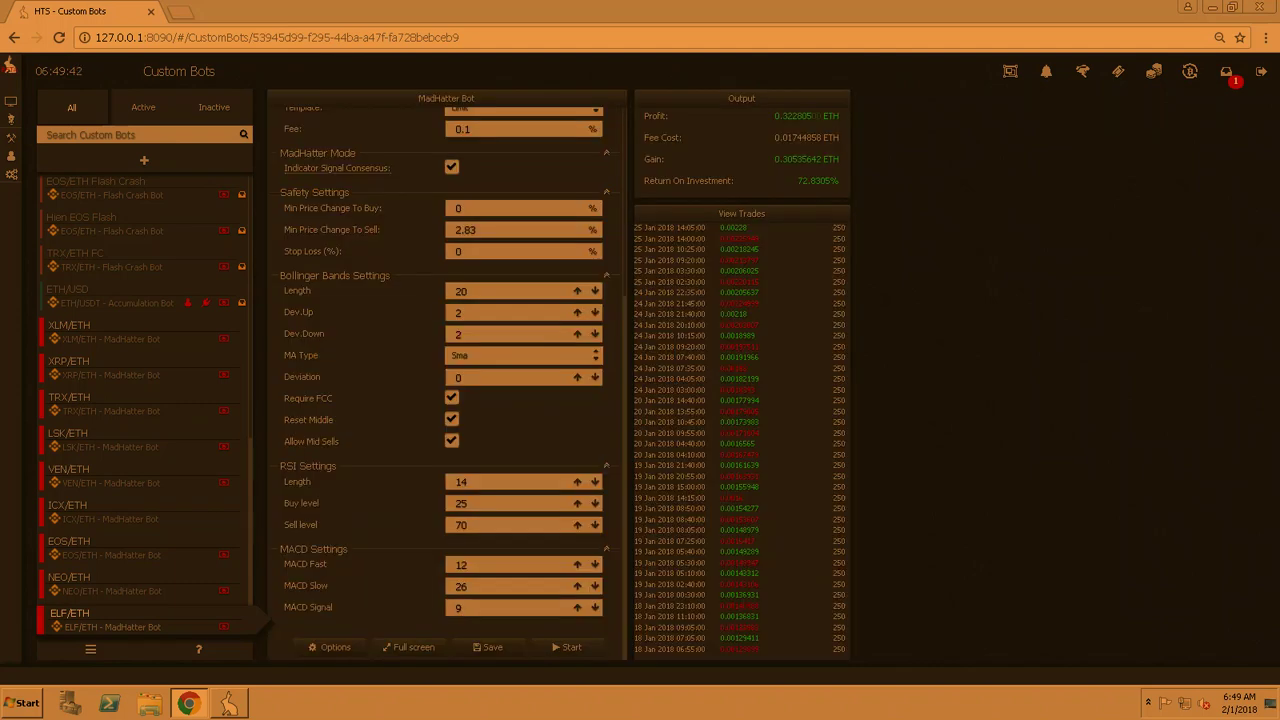
- Capture an image of the consensus-mode settings with their backtest output and trades, and move the capture out of the way
key(Print)
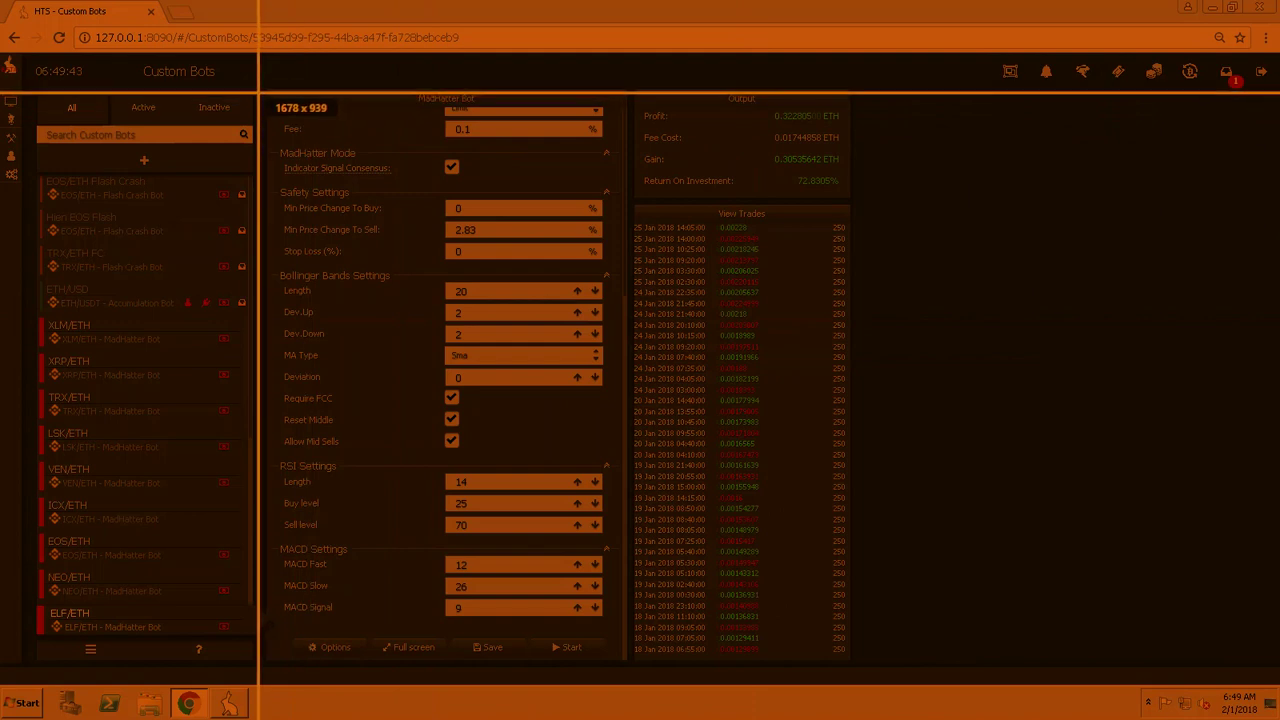
drag(262, 85, 887, 669)
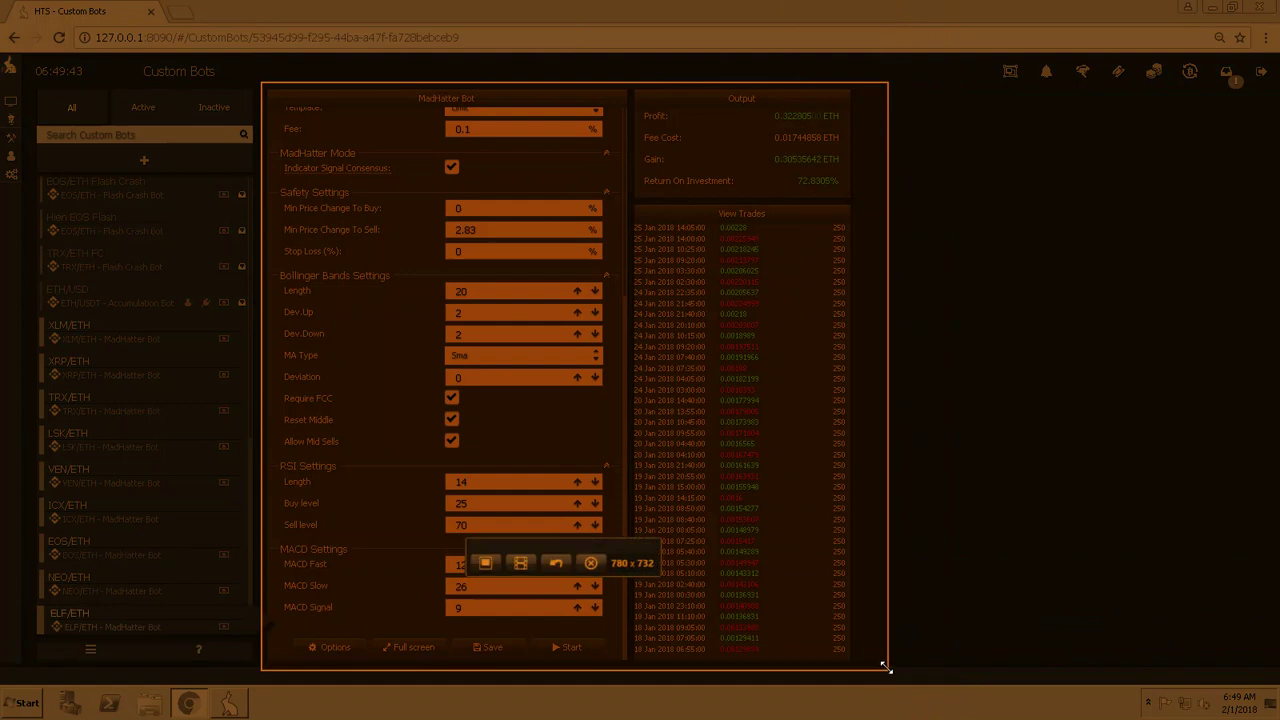
click(486, 564)
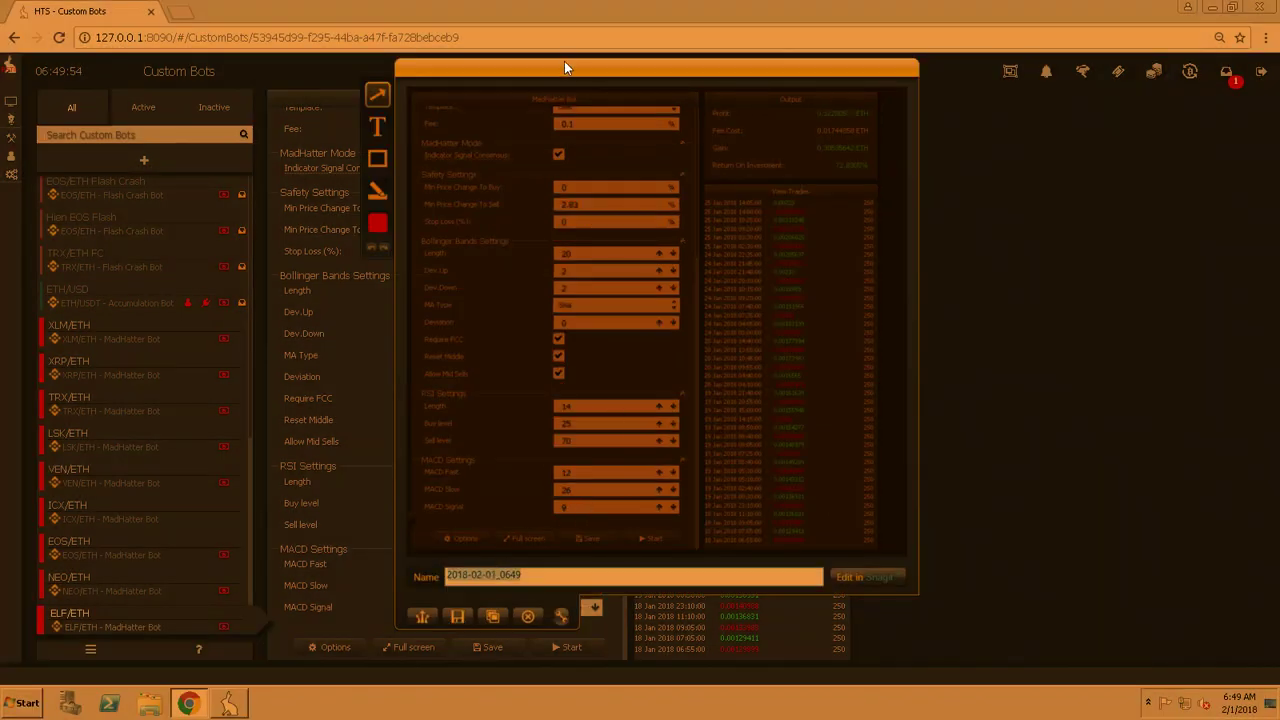
key(Escape)
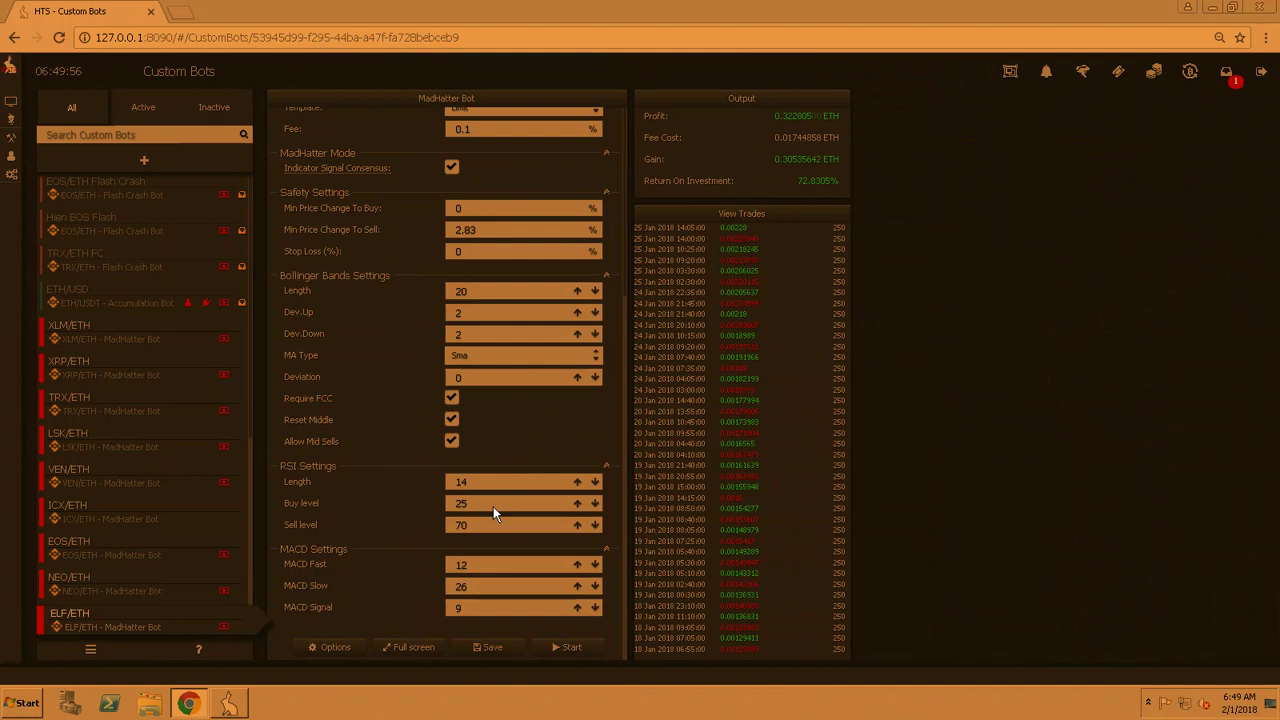
- Set the Bollinger Bands MA Type to Wma, save the bot and backtest it over 2 weeks
click(501, 360)
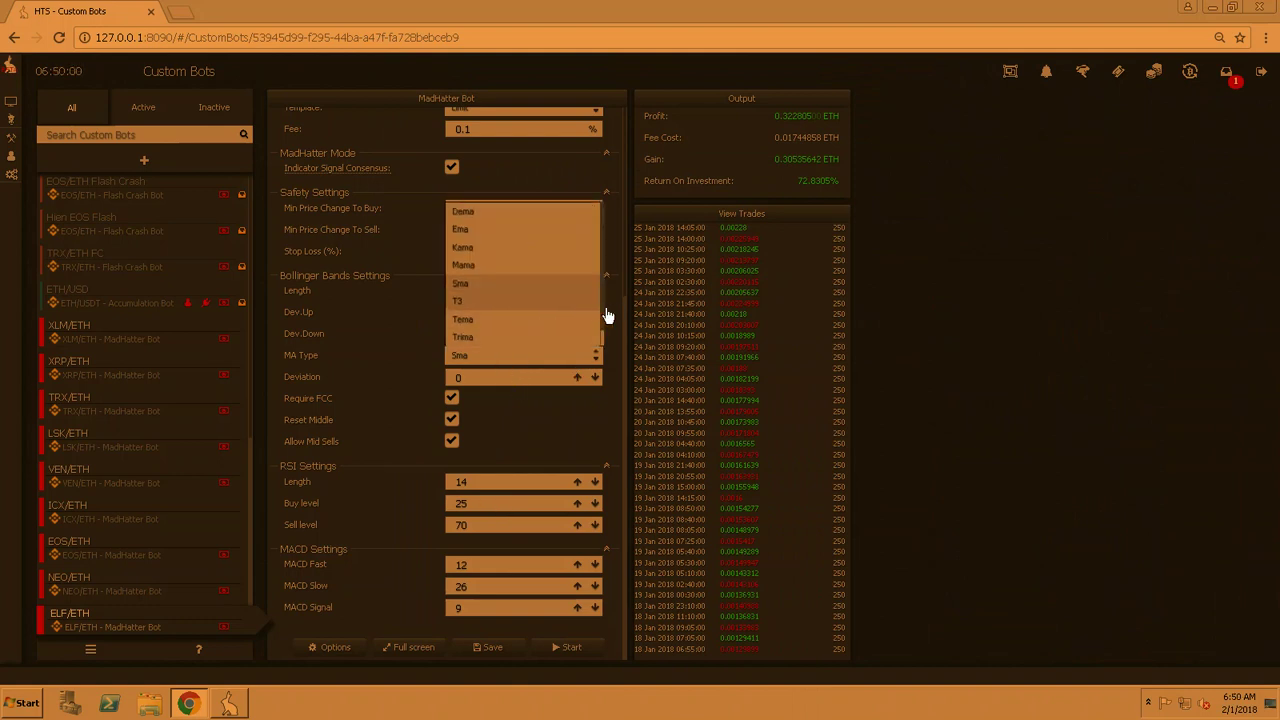
scroll(604, 322, down, 1)
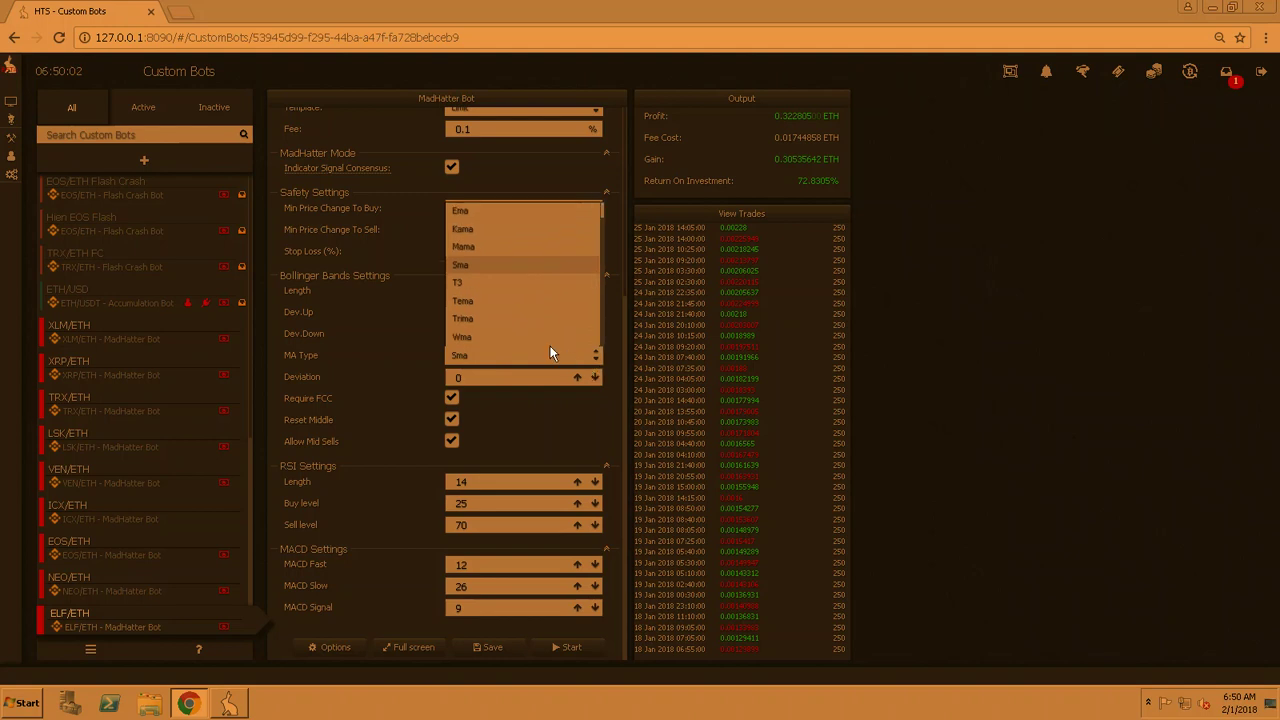
click(500, 337)
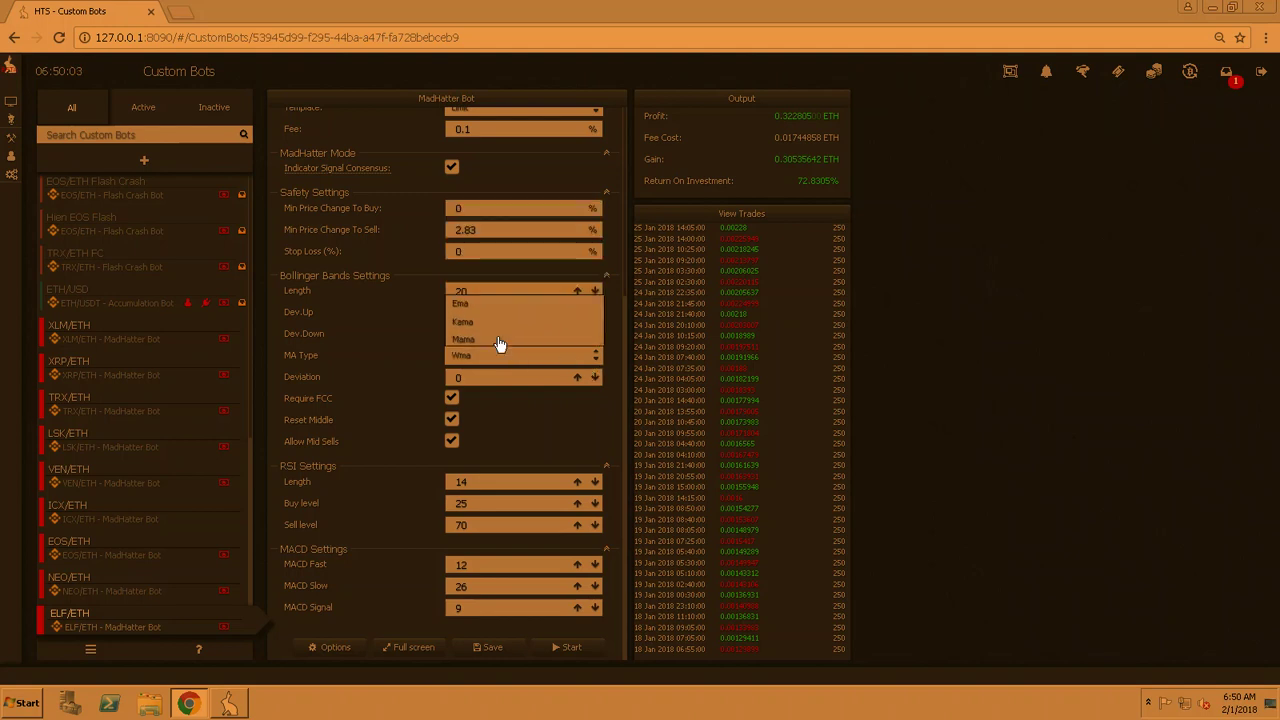
click(505, 650)
click(310, 648)
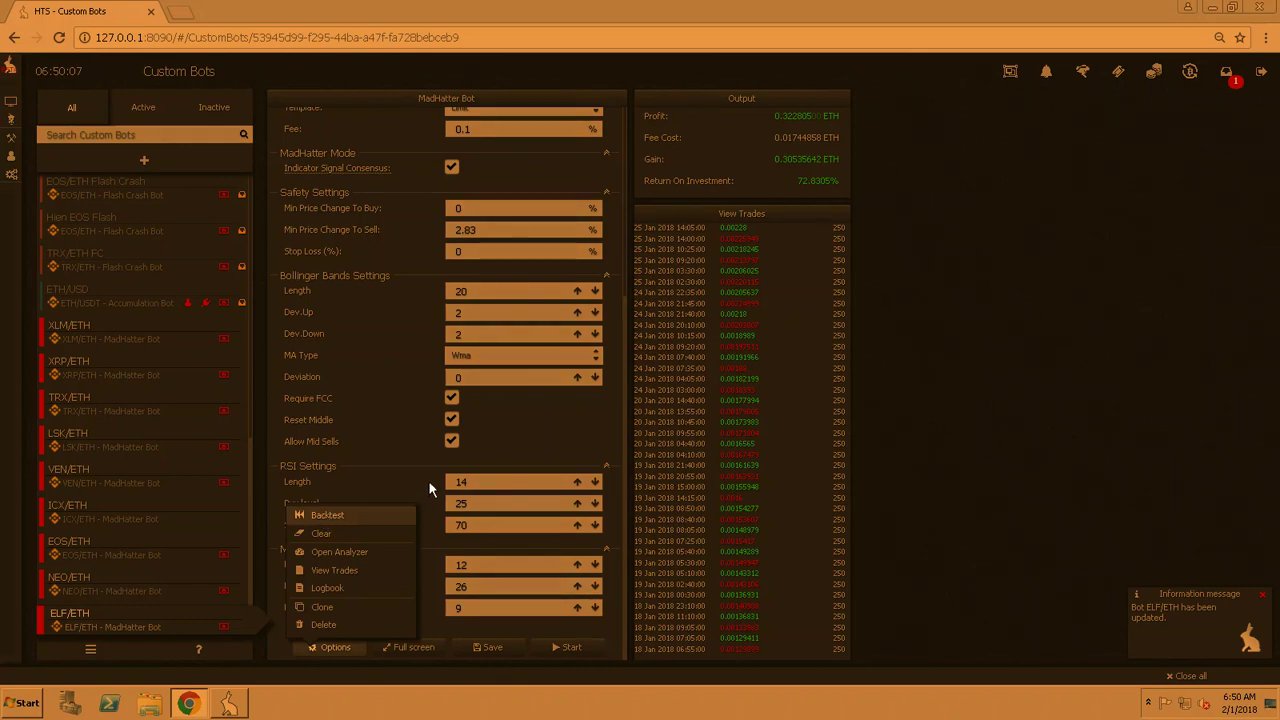
click(327, 515)
click(692, 398)
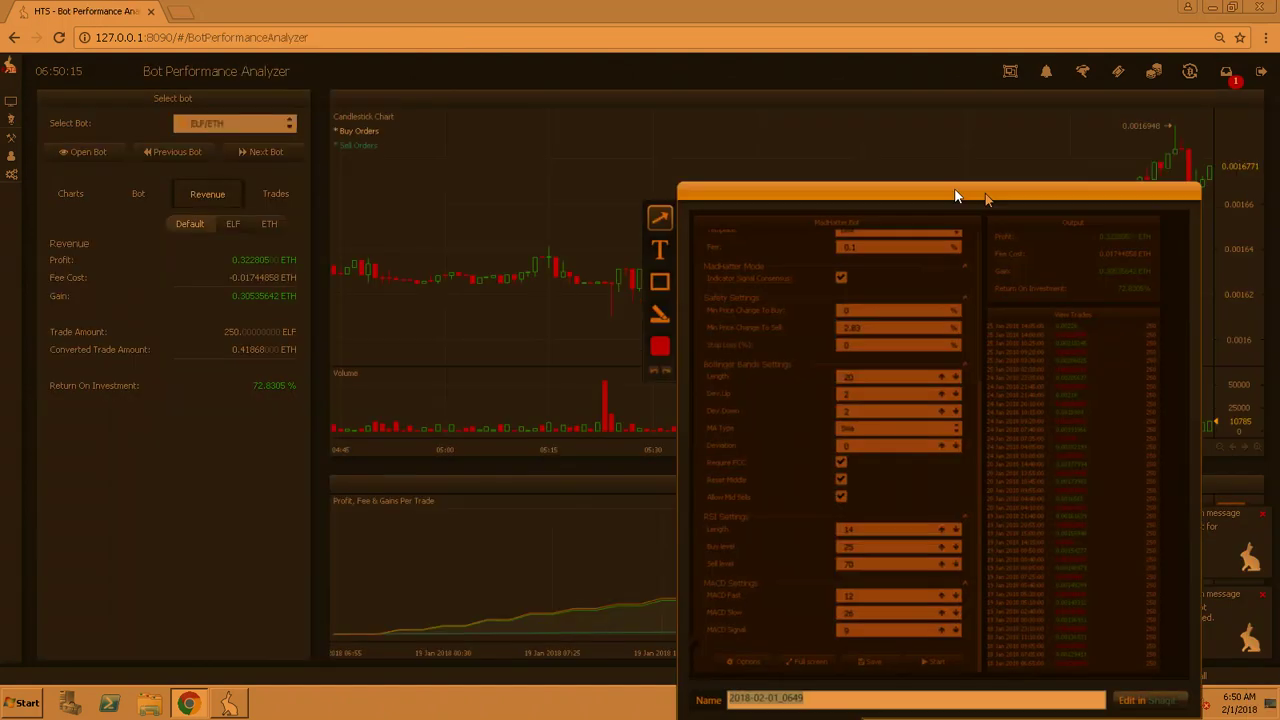
- Compare the Wma backtest revenue with the captured consensus-mode results and reopen the ELF/ETH bot
drag(986, 194, 887, 185)
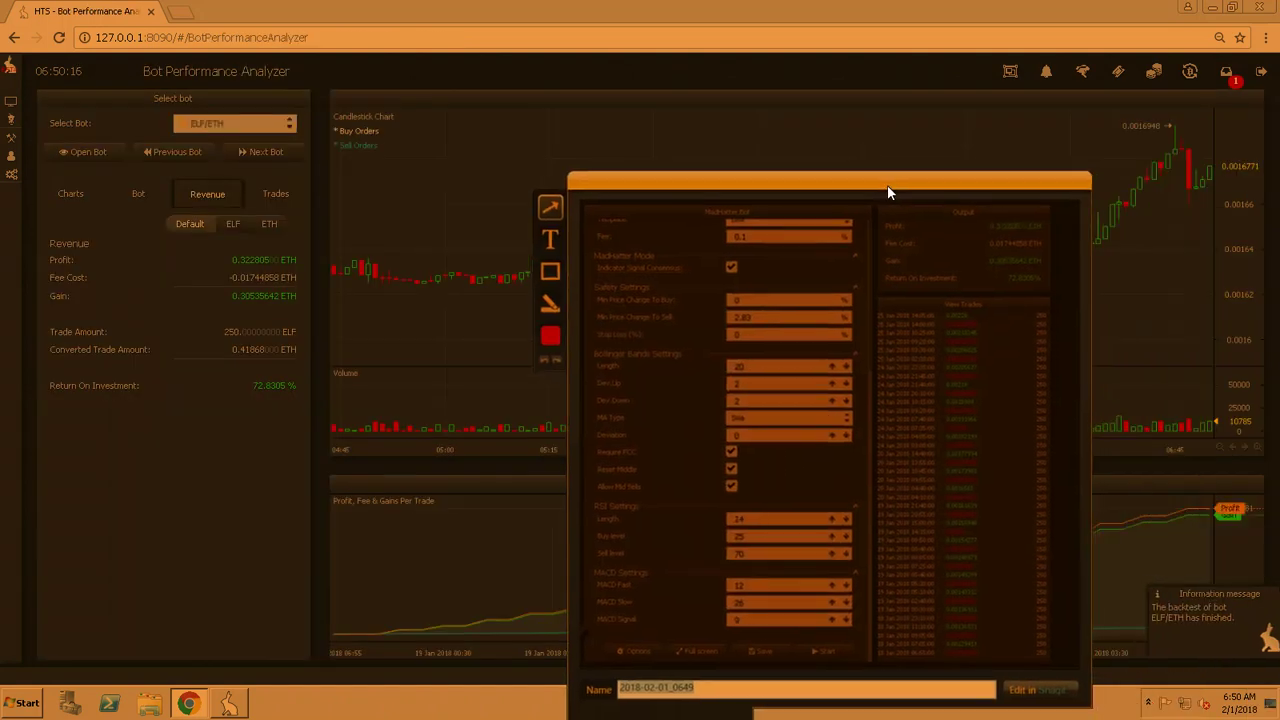
key(Escape)
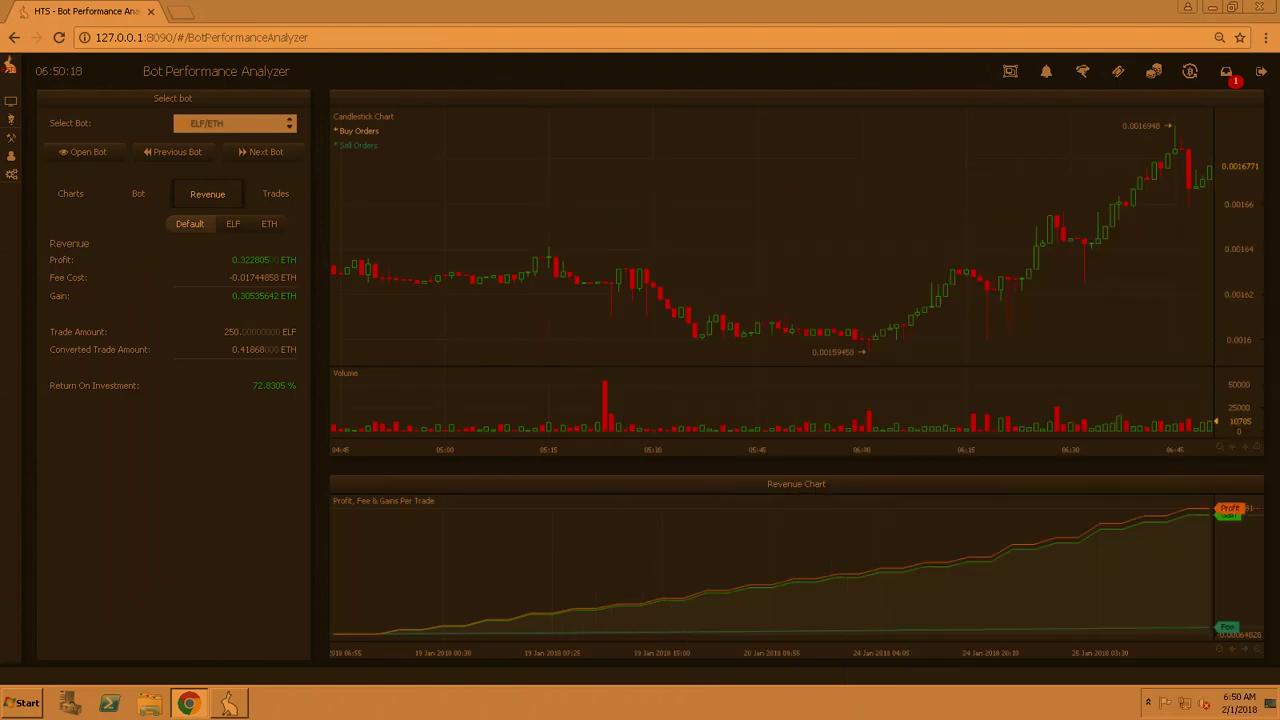
click(90, 152)
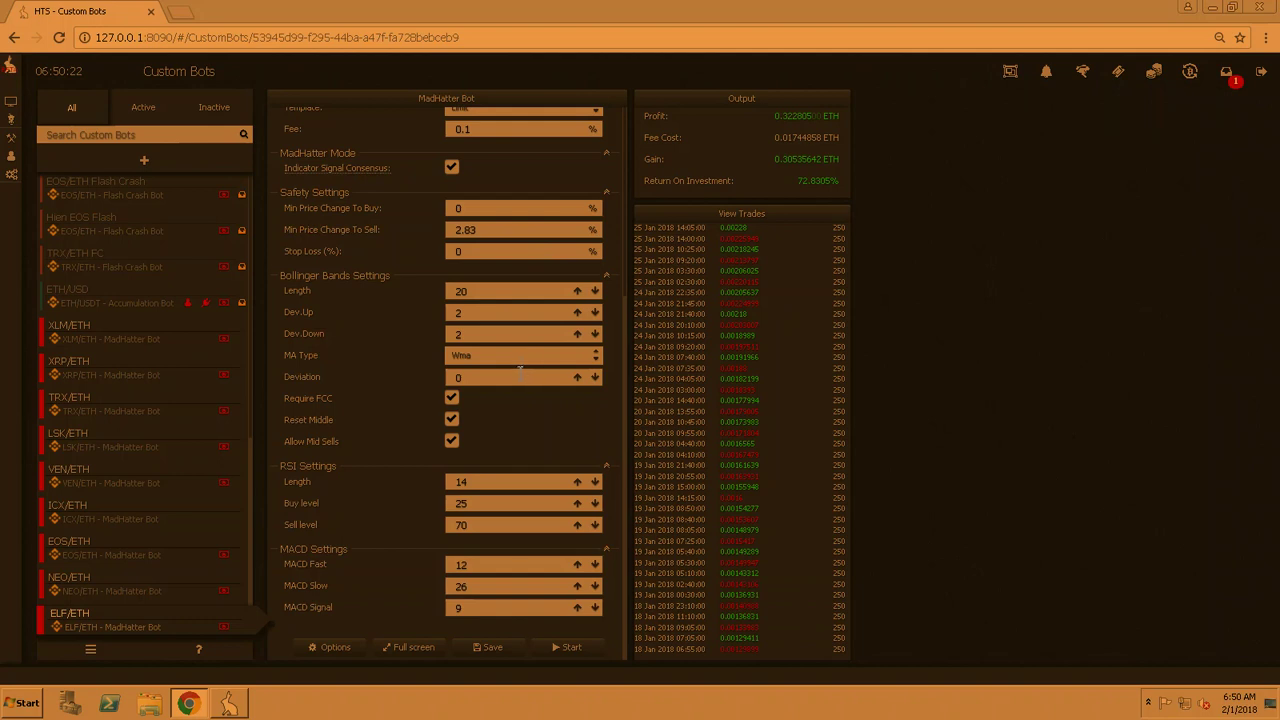
- Set the Bollinger Bands MA Type to Trima, save the ELF/ETH bot and backtest it over 2 weeks
click(493, 357)
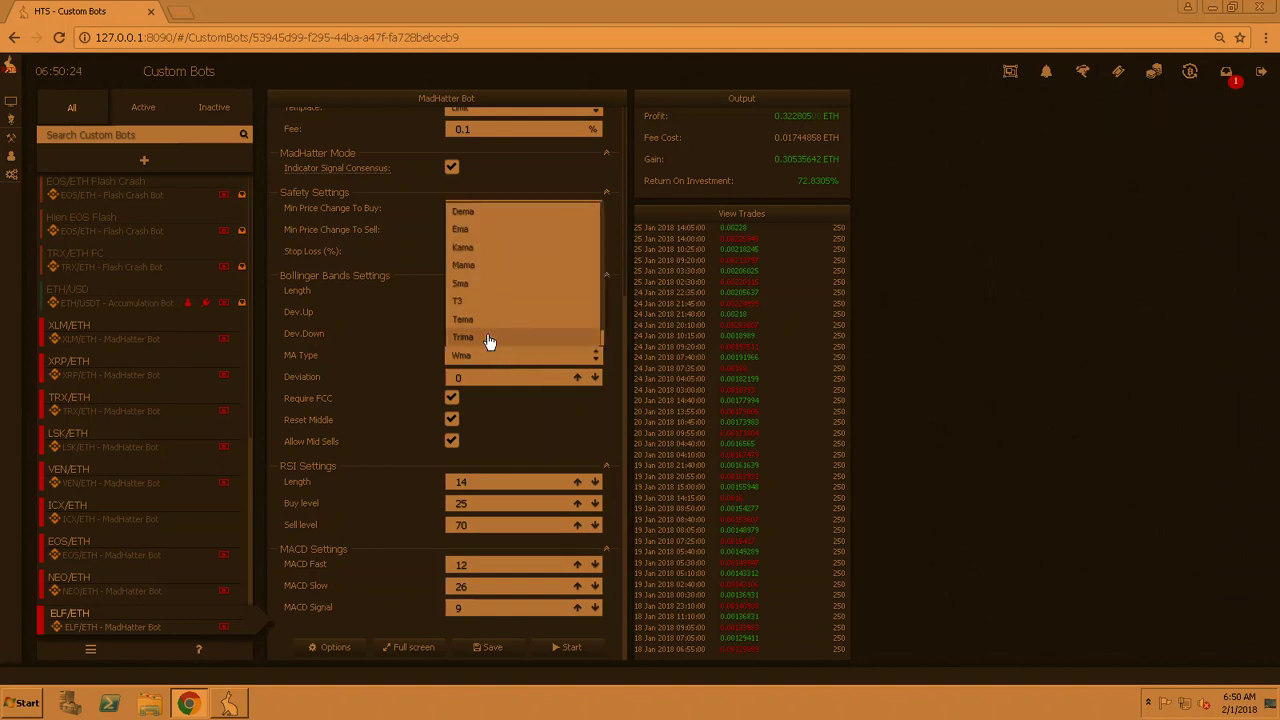
click(489, 339)
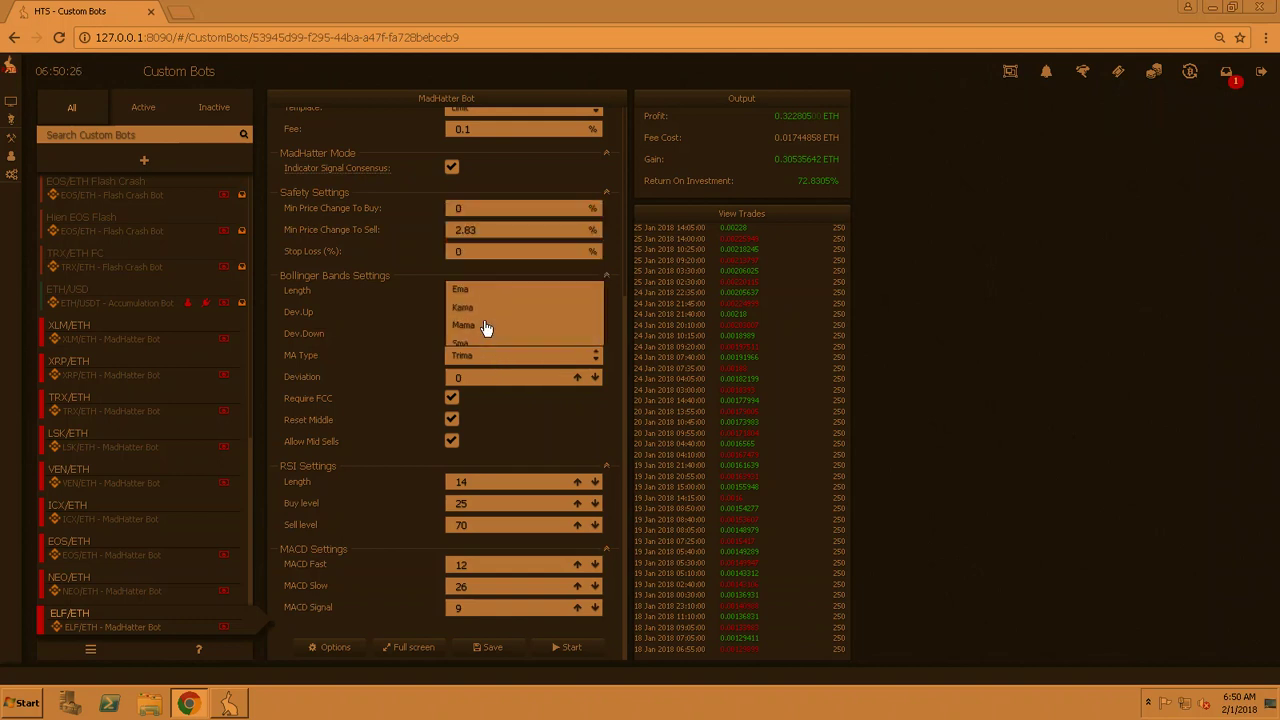
click(489, 646)
click(334, 649)
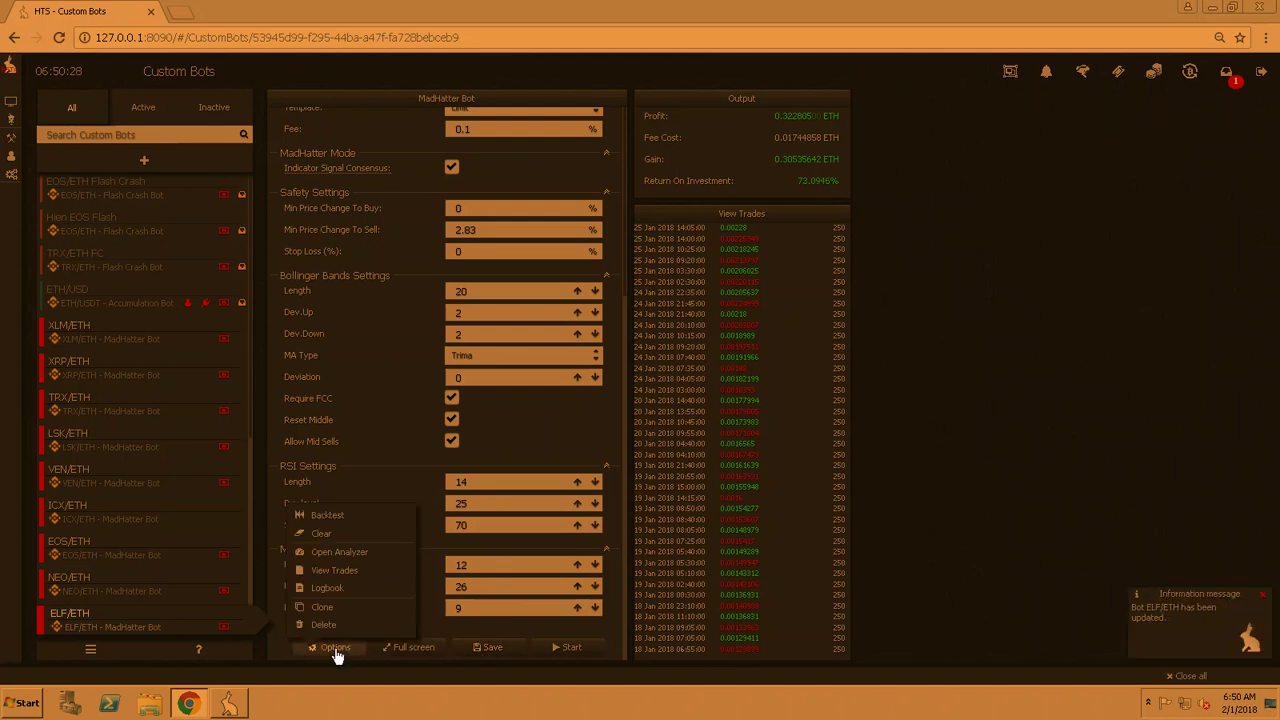
click(330, 515)
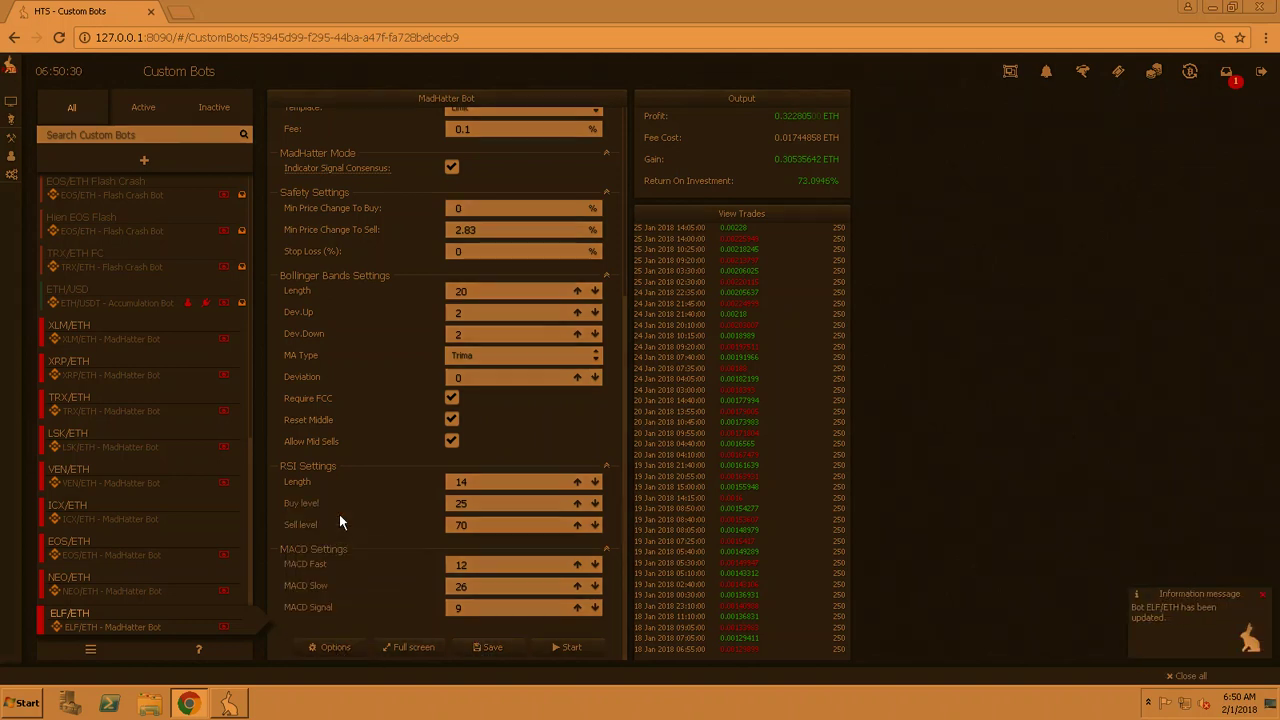
click(712, 399)
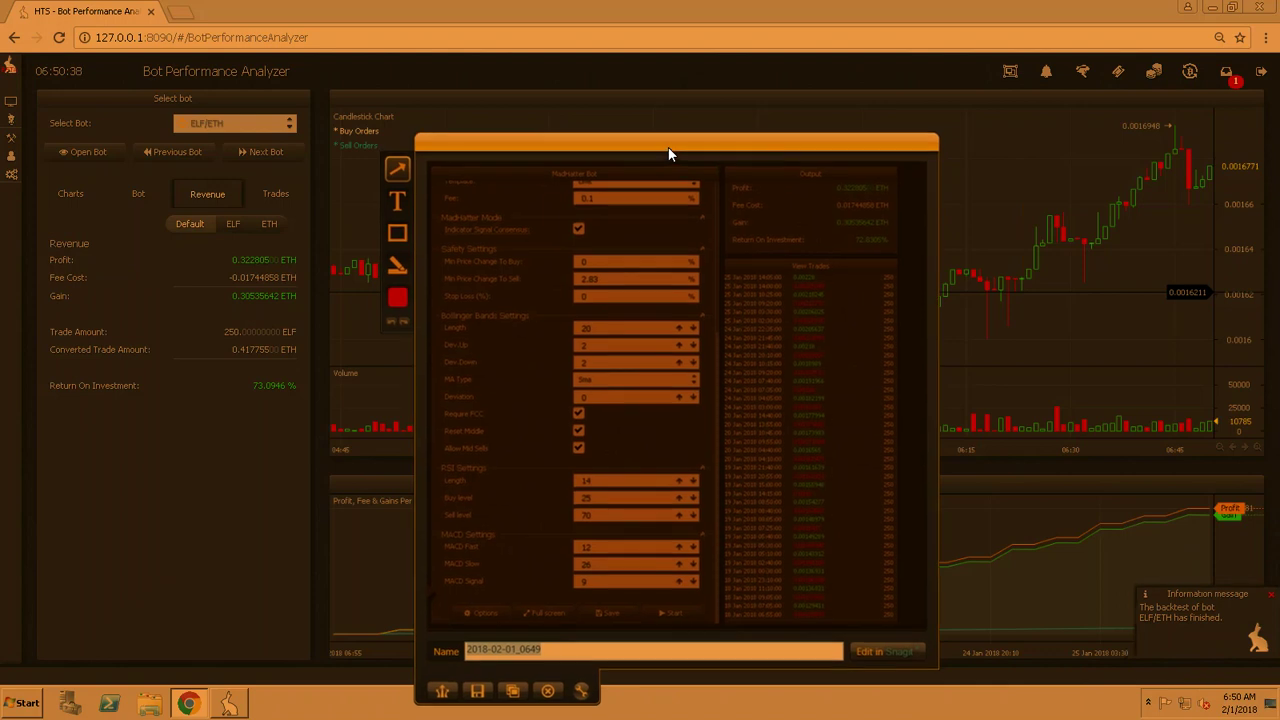
- Move the earlier capture aside, reopen the ELF/ETH bot and capture an image of the Trima settings with their backtest output and trades
drag(670, 155, 1279, 266)
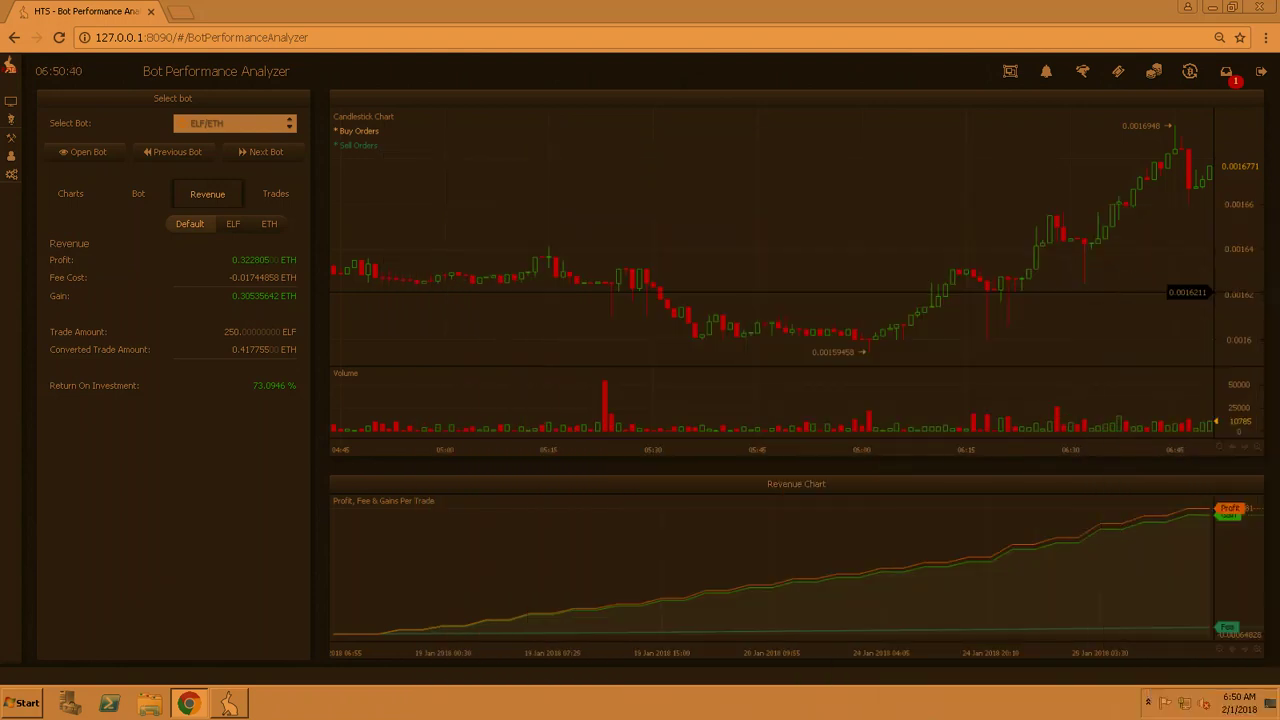
click(90, 154)
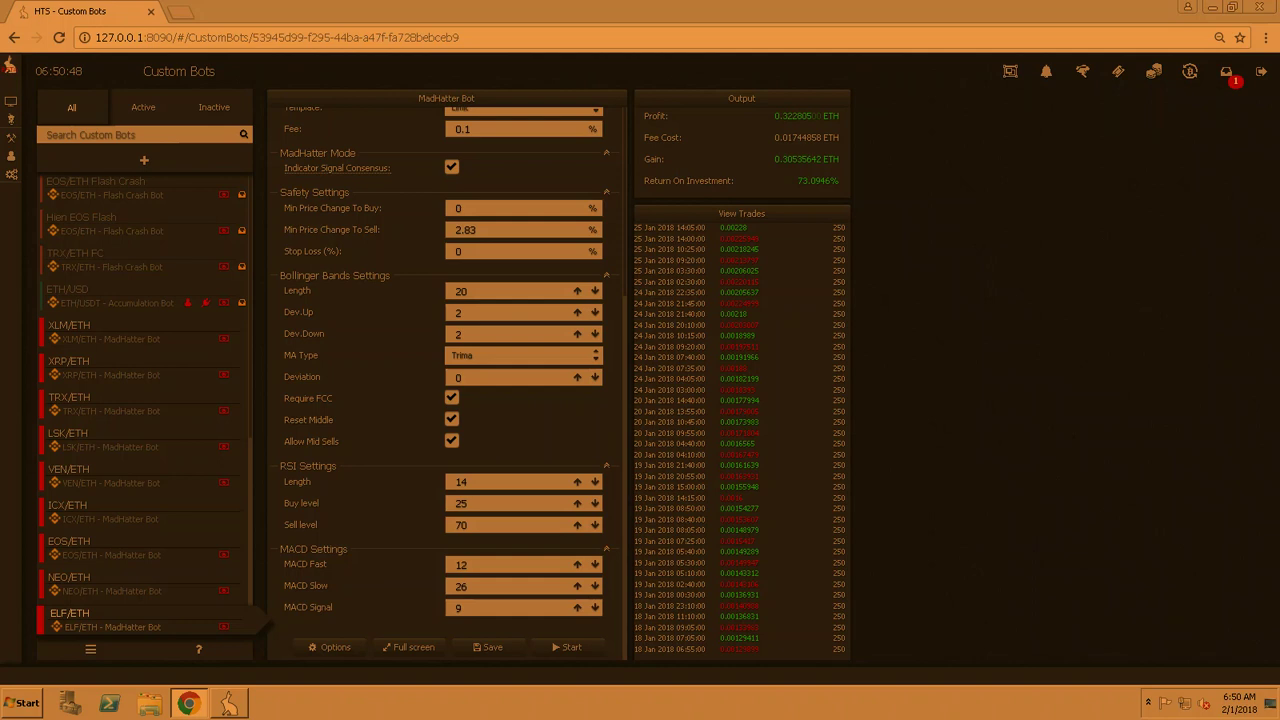
key(Print)
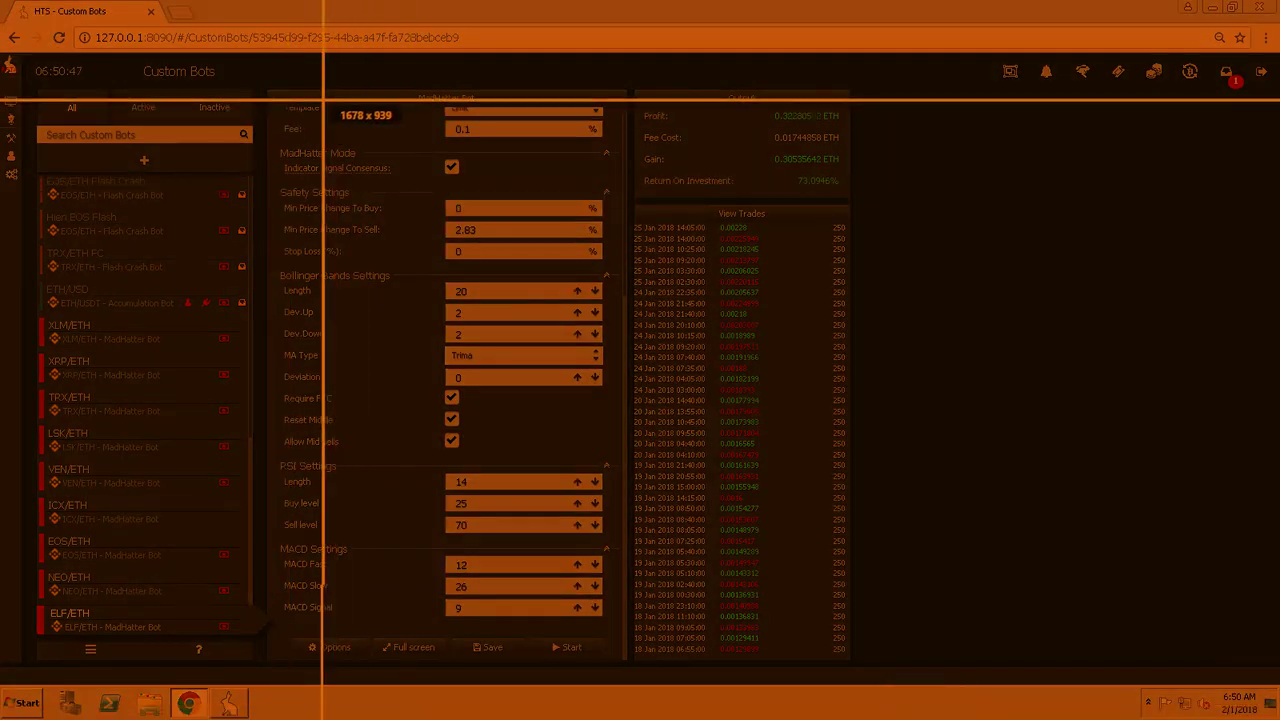
drag(258, 83, 875, 662)
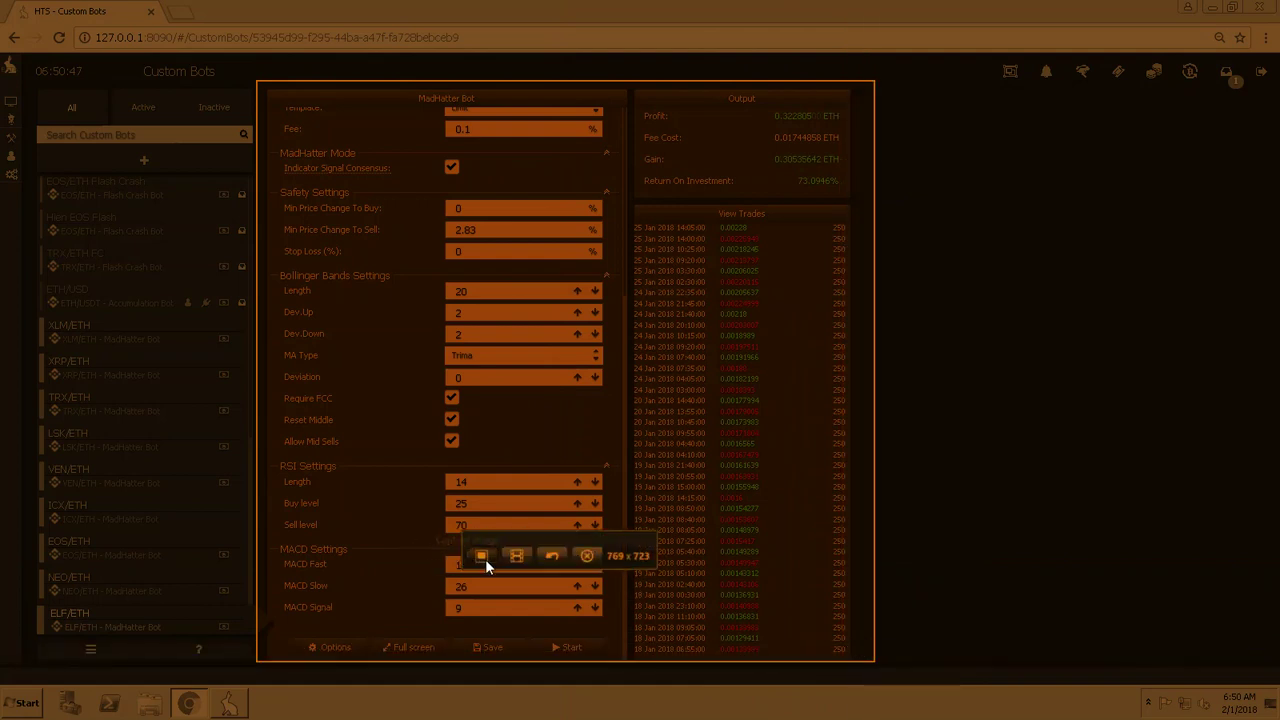
click(485, 557)
key(Return)
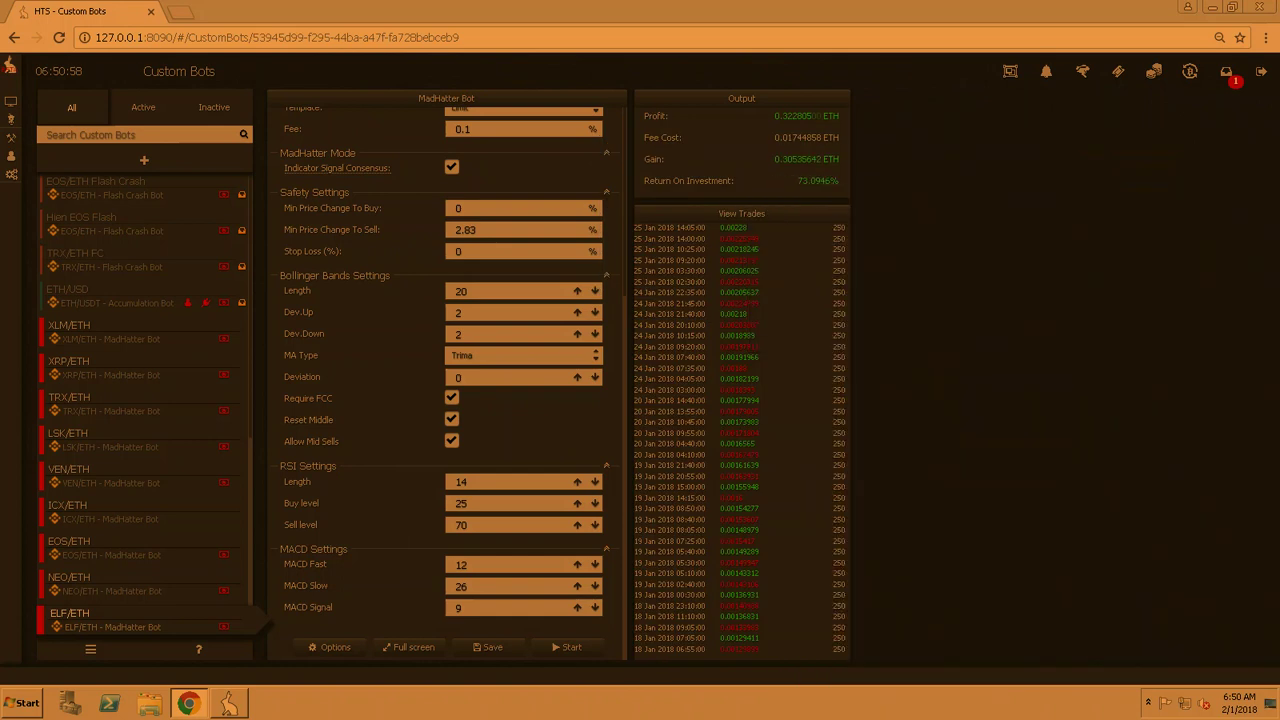
- Set the Bollinger Bands MA Type to Tema, save the bot and run a 2-week backtest
click(508, 348)
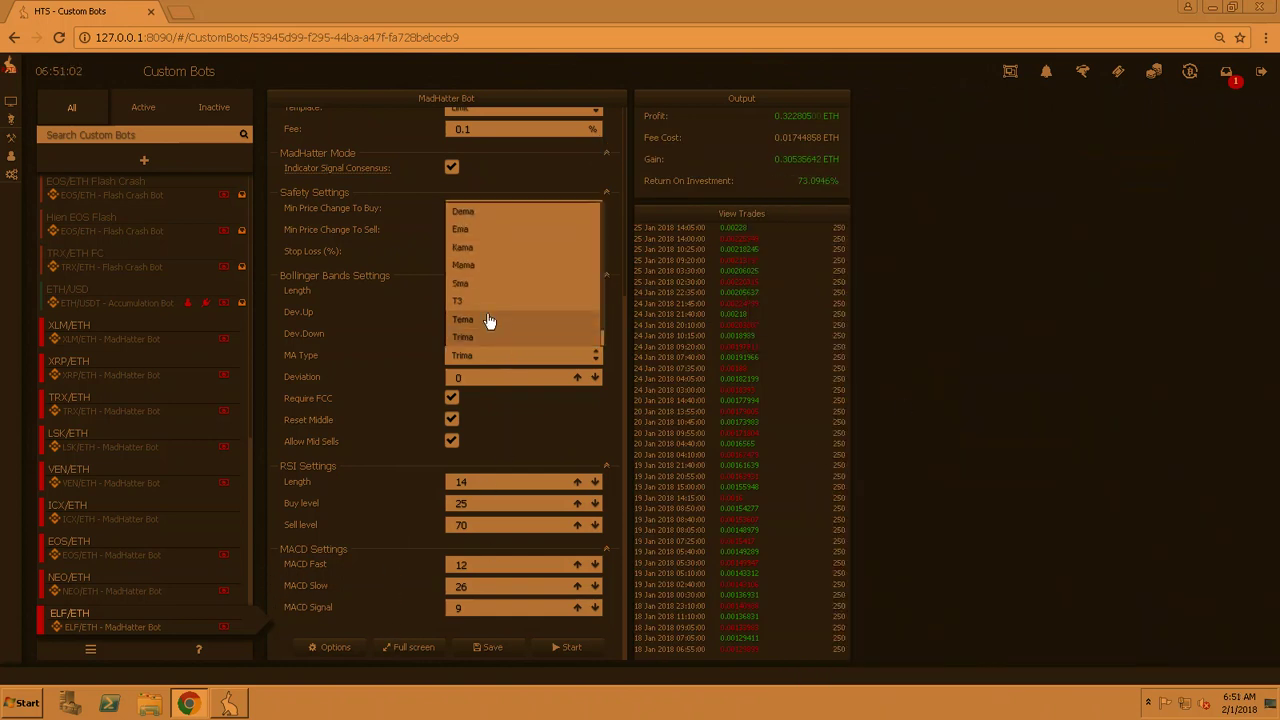
click(490, 320)
click(480, 647)
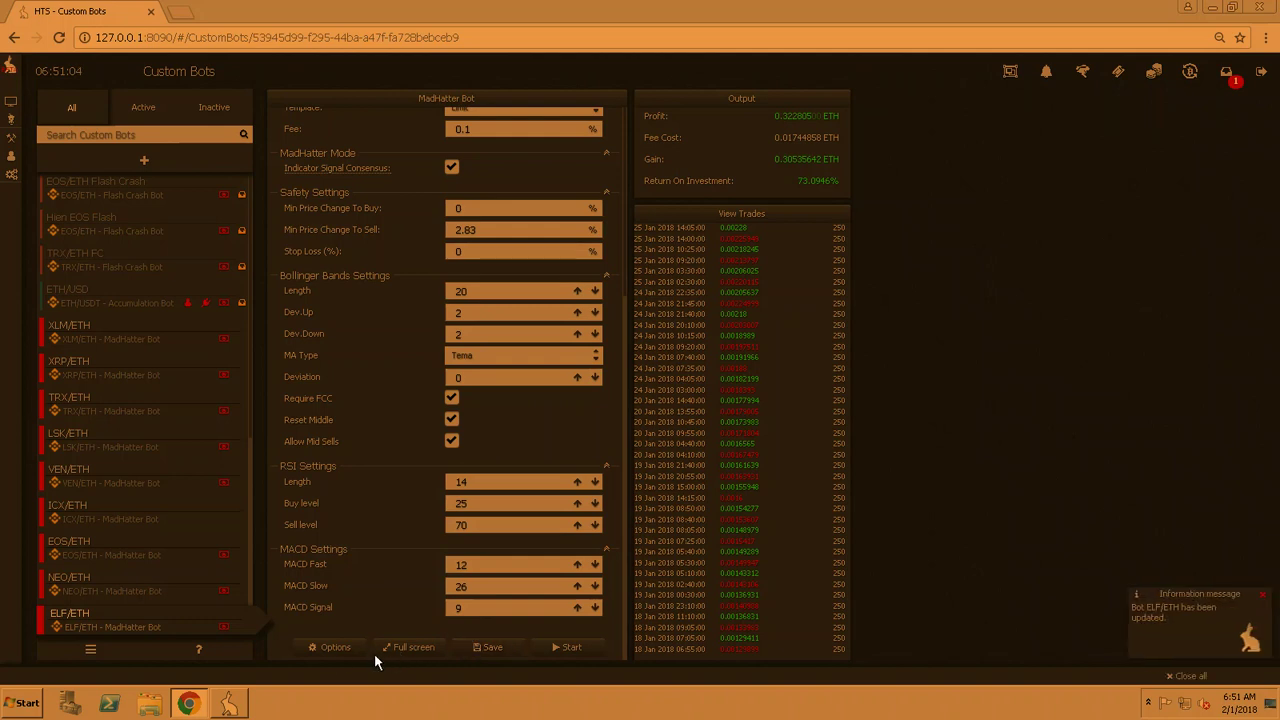
click(334, 648)
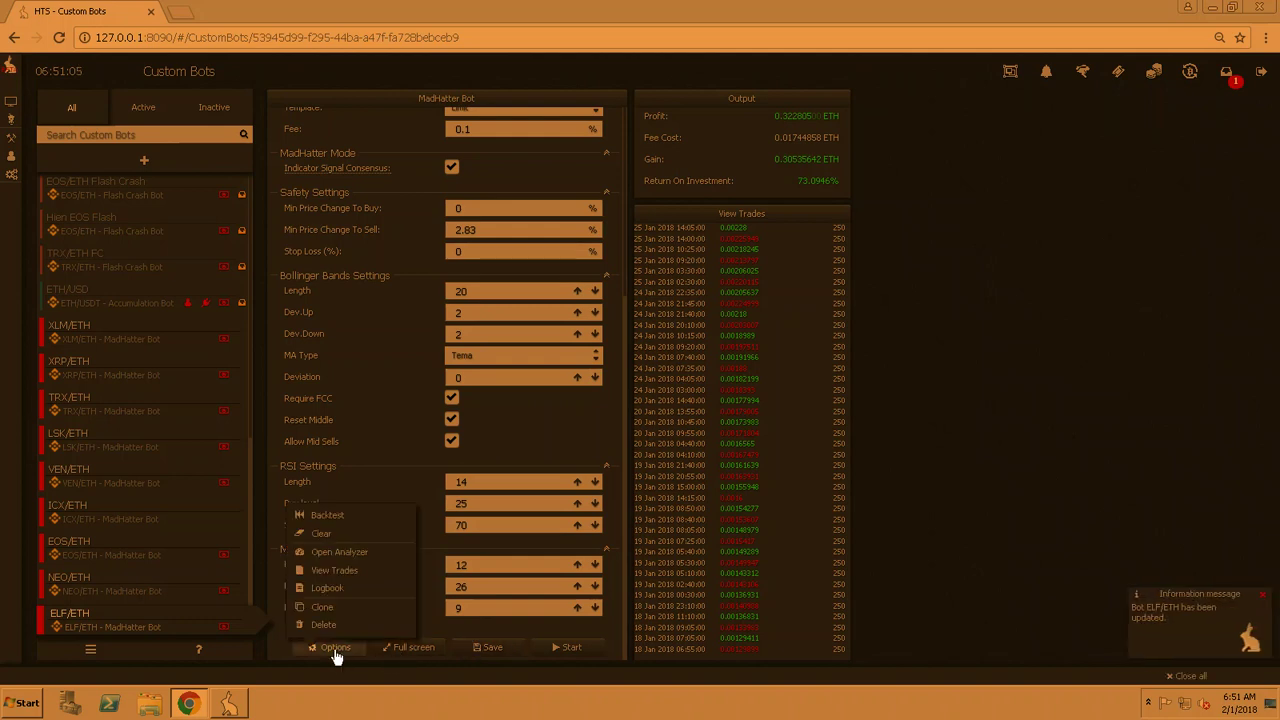
click(327, 515)
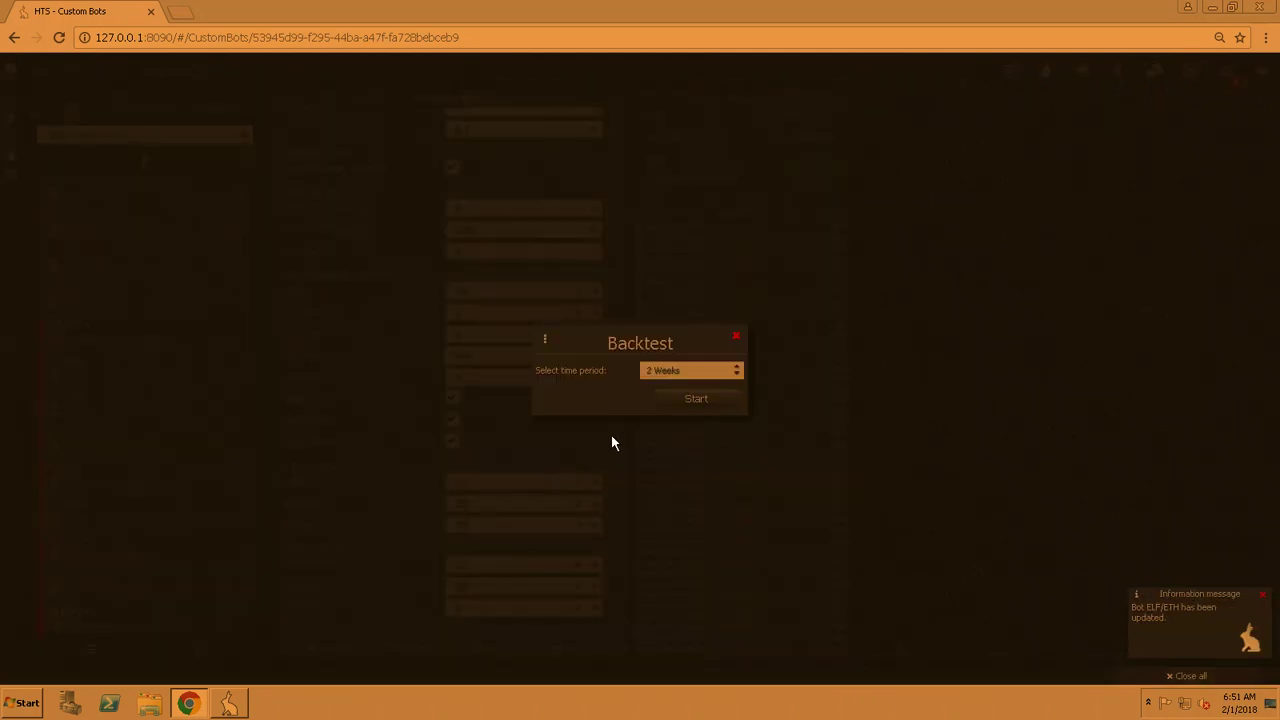
click(681, 401)
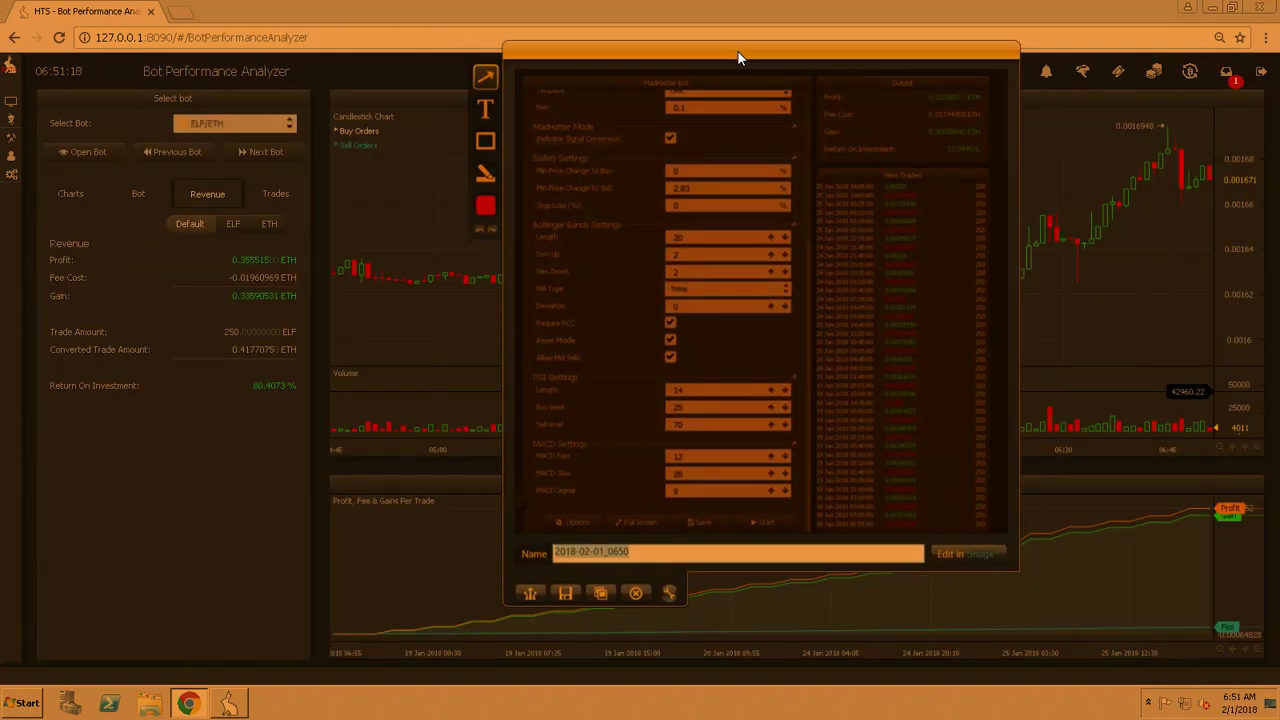
- Reopen the ELF/ETH bot, capture an image of the Tema settings with their output and trades, and move the capture aside
key(Escape)
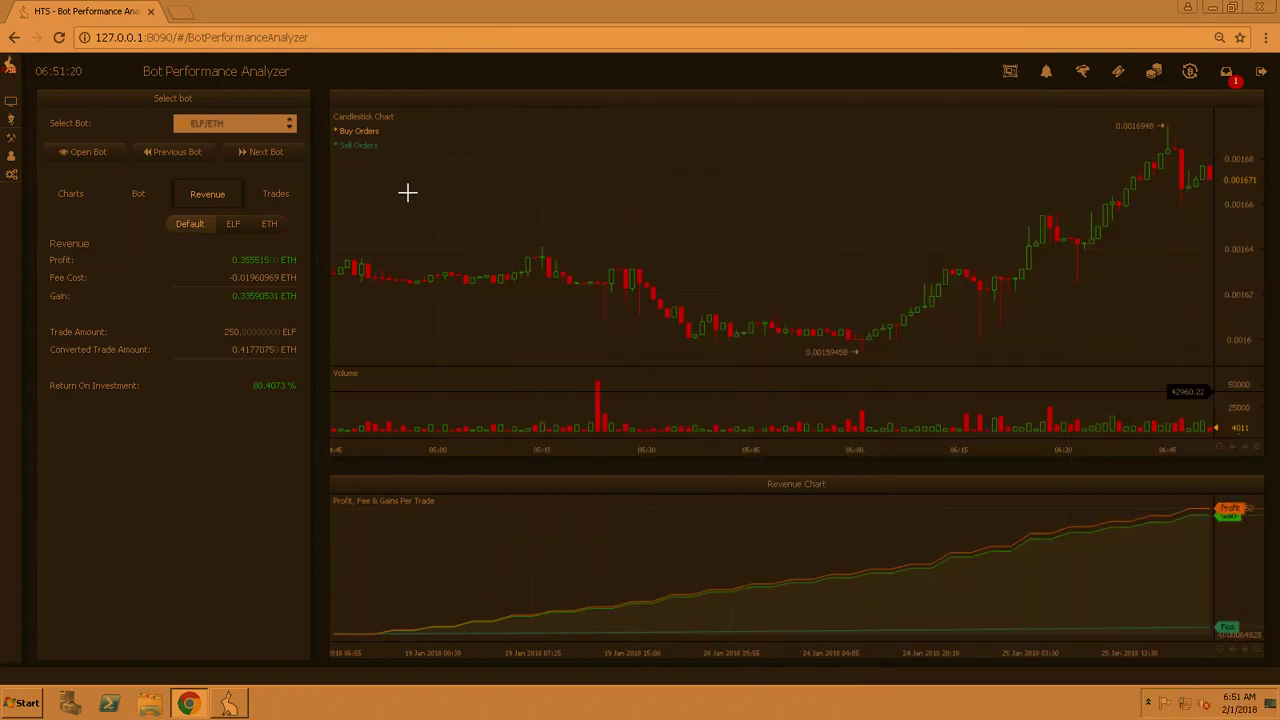
click(88, 152)
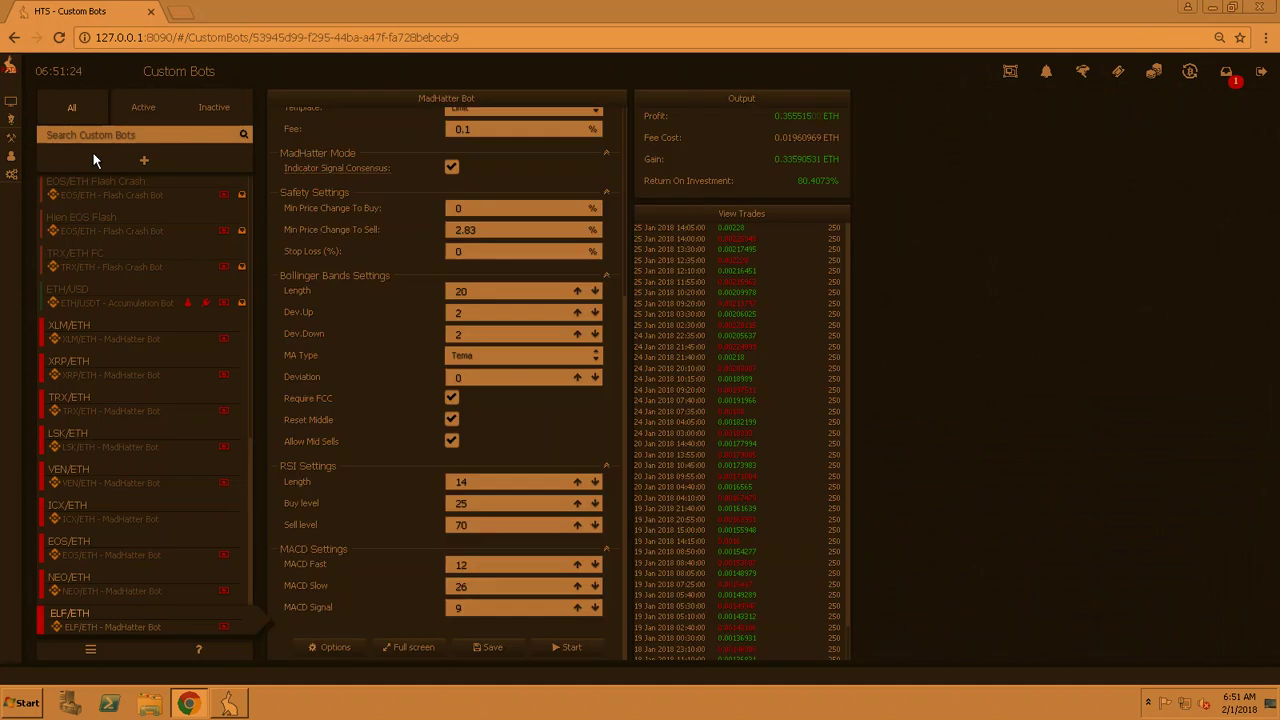
key(Print)
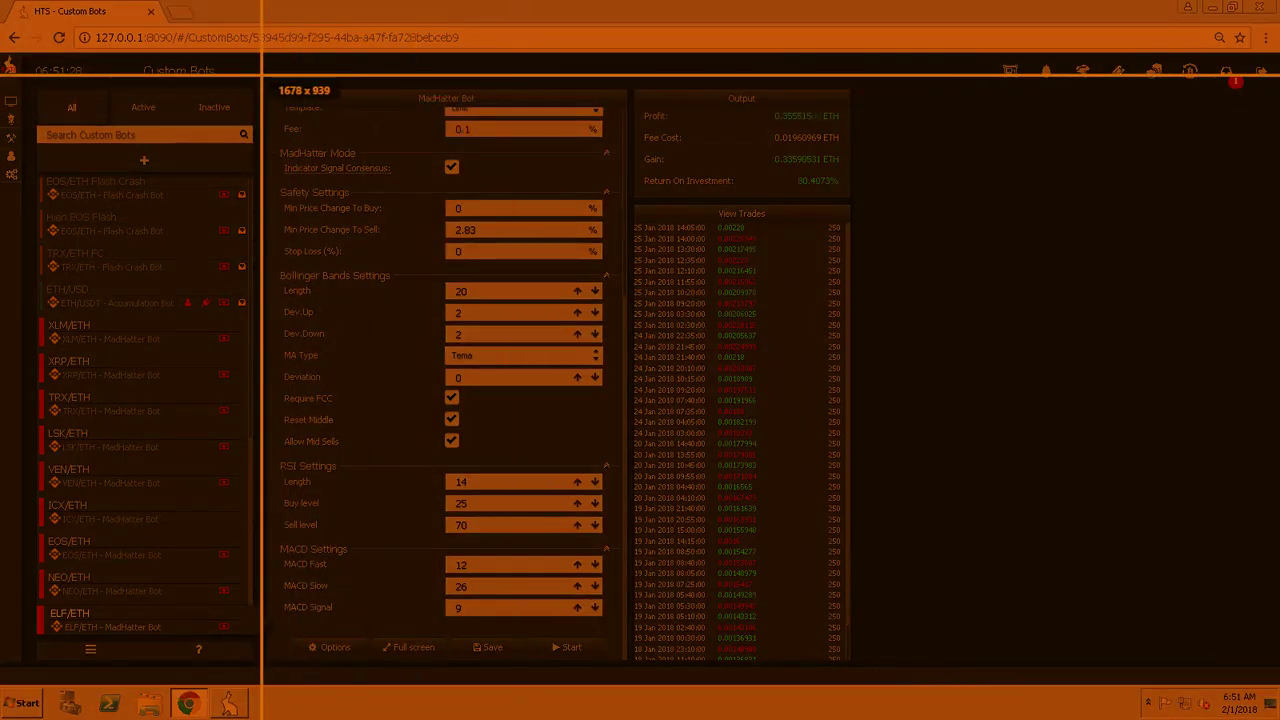
drag(260, 75, 907, 665)
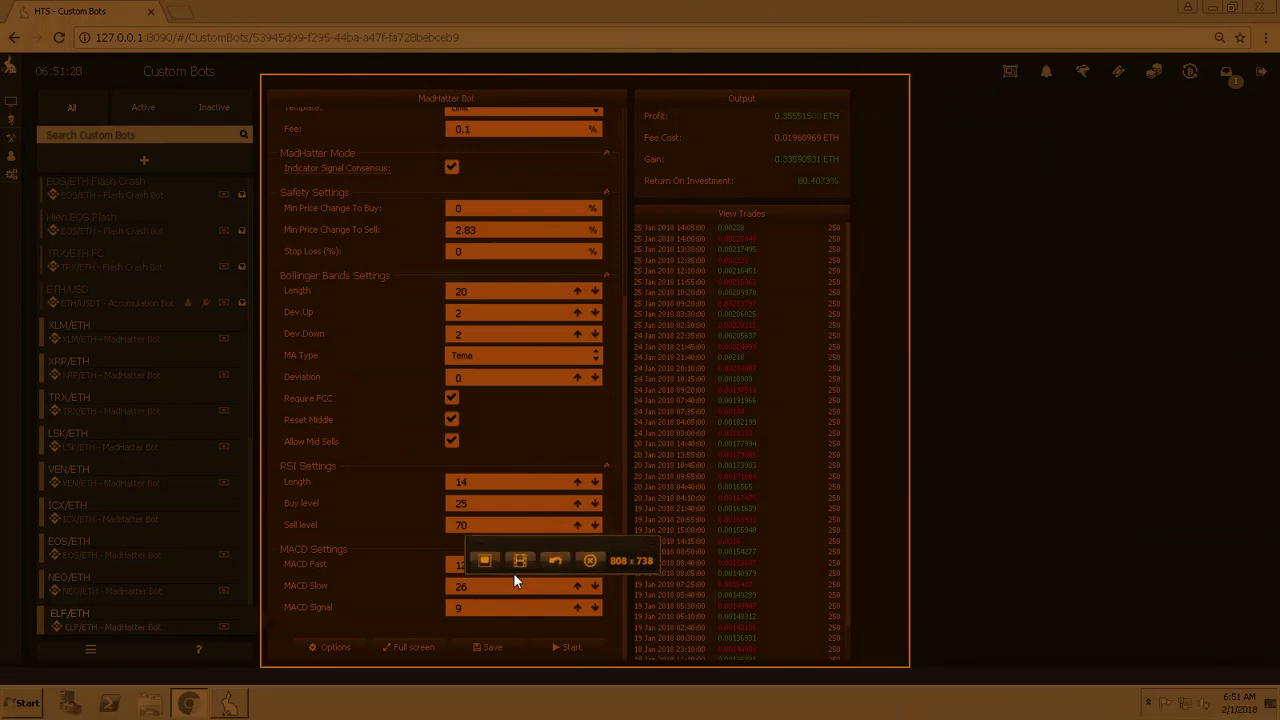
click(490, 561)
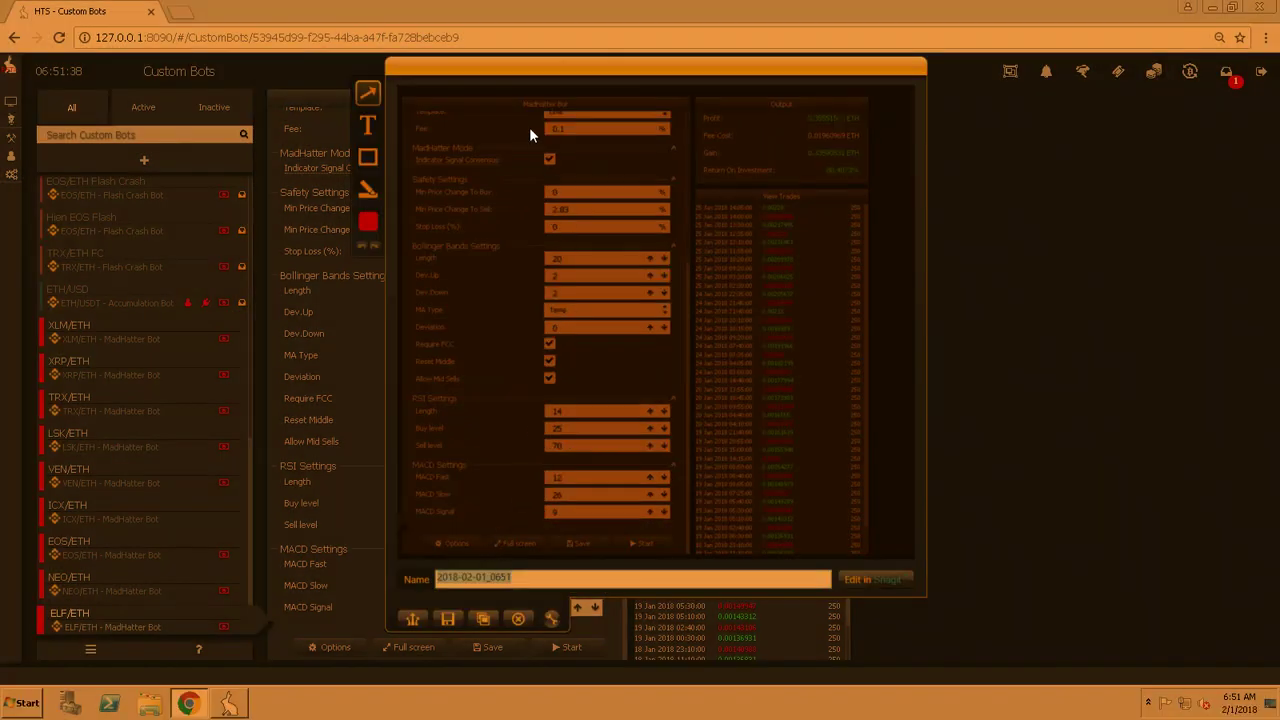
drag(505, 79, 869, 227)
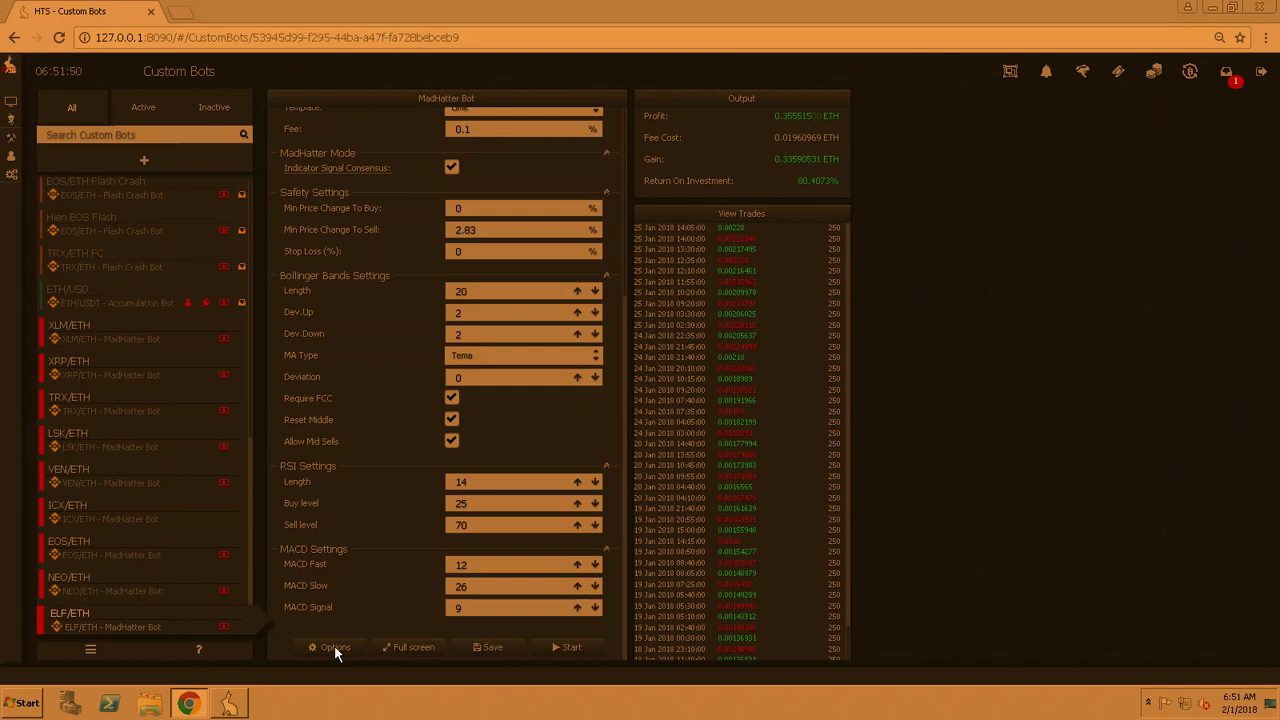
- Set the Bollinger Bands MA Type to T3, save the bot, backtest it over 2 weeks and reopen it
click(498, 362)
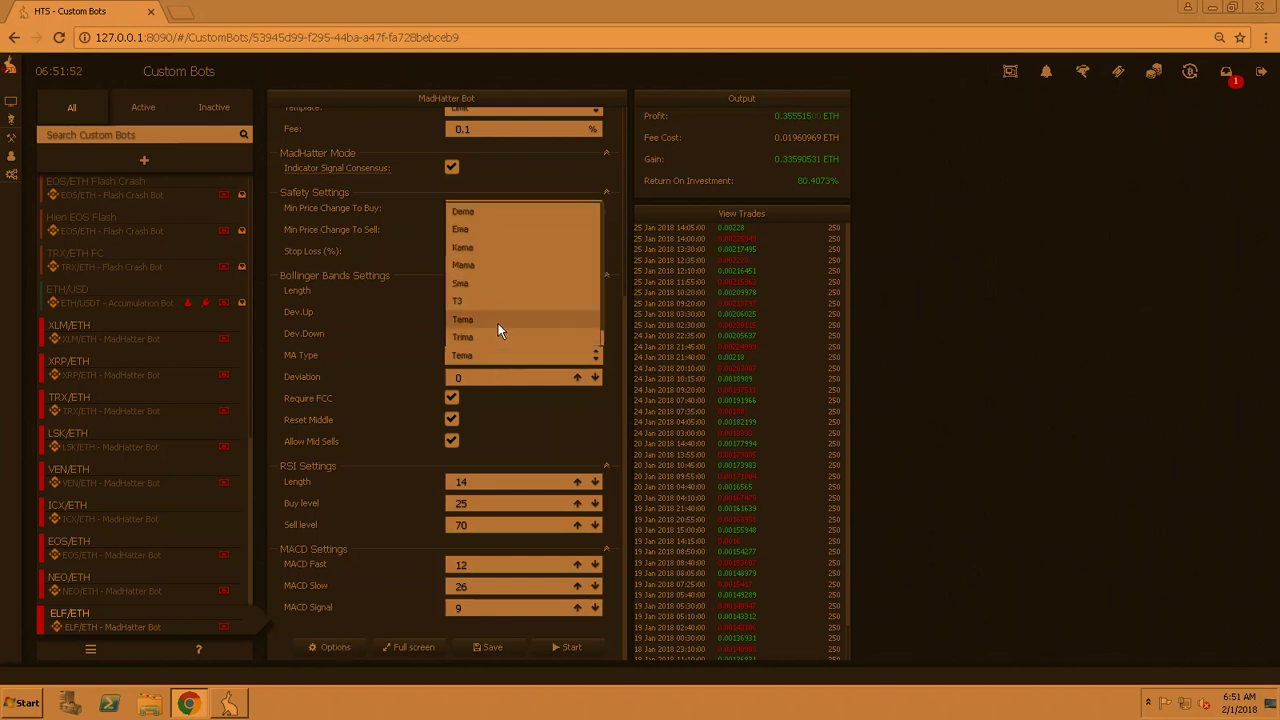
click(487, 306)
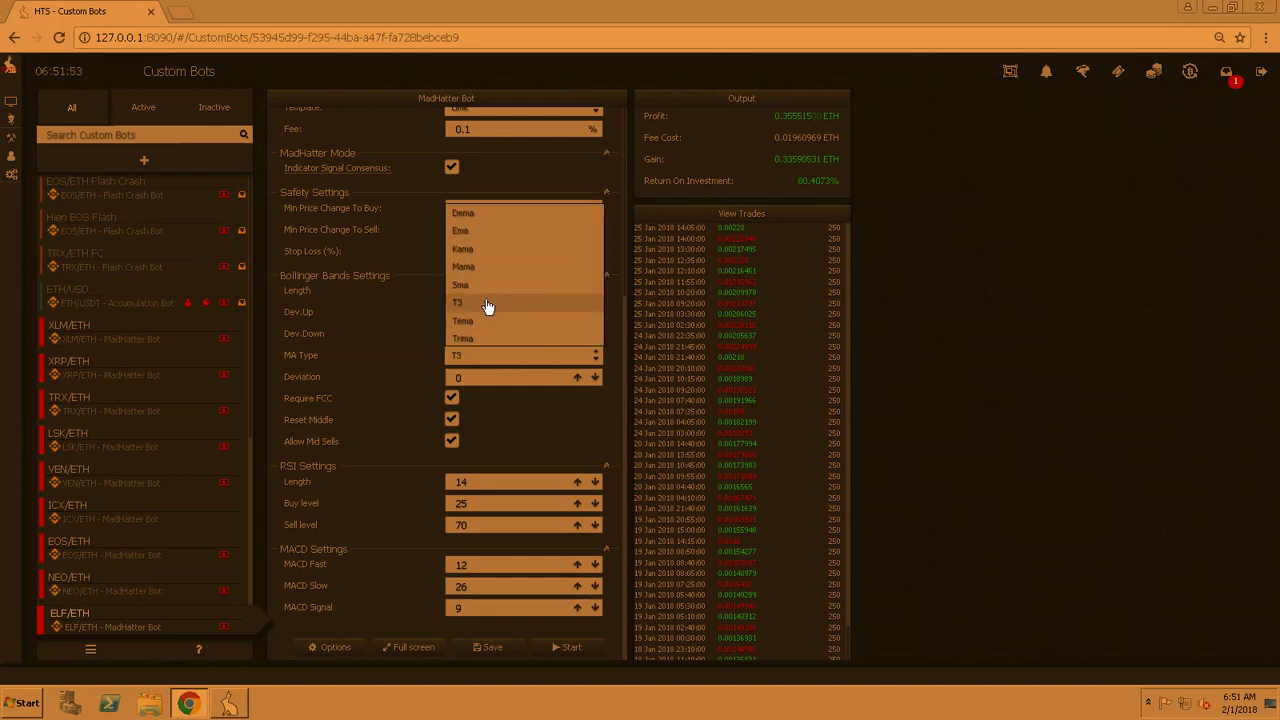
click(487, 645)
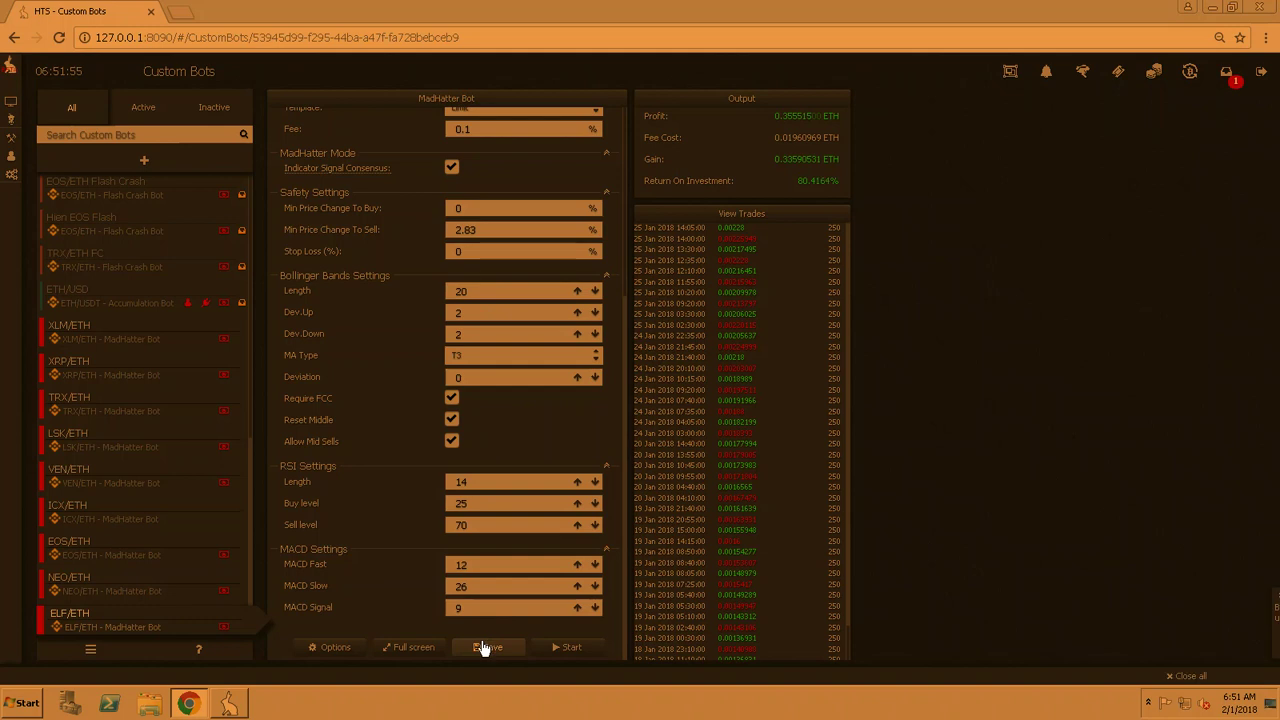
click(324, 649)
click(329, 518)
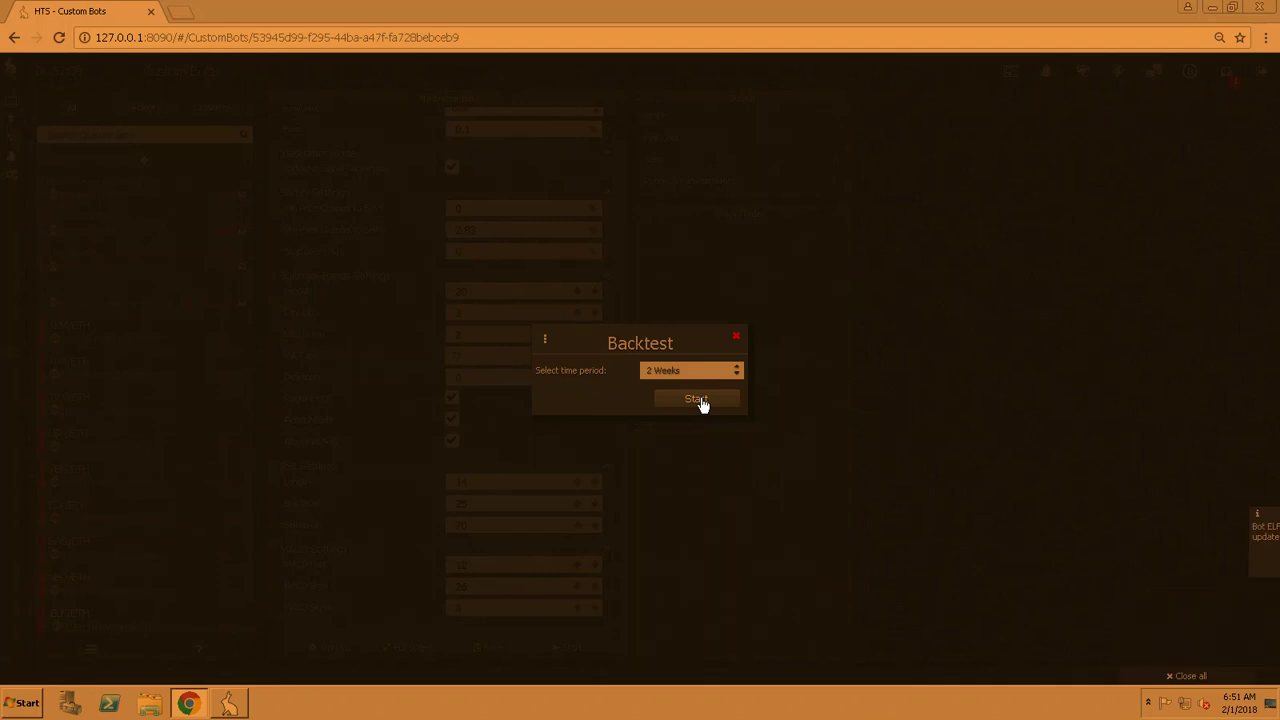
click(697, 400)
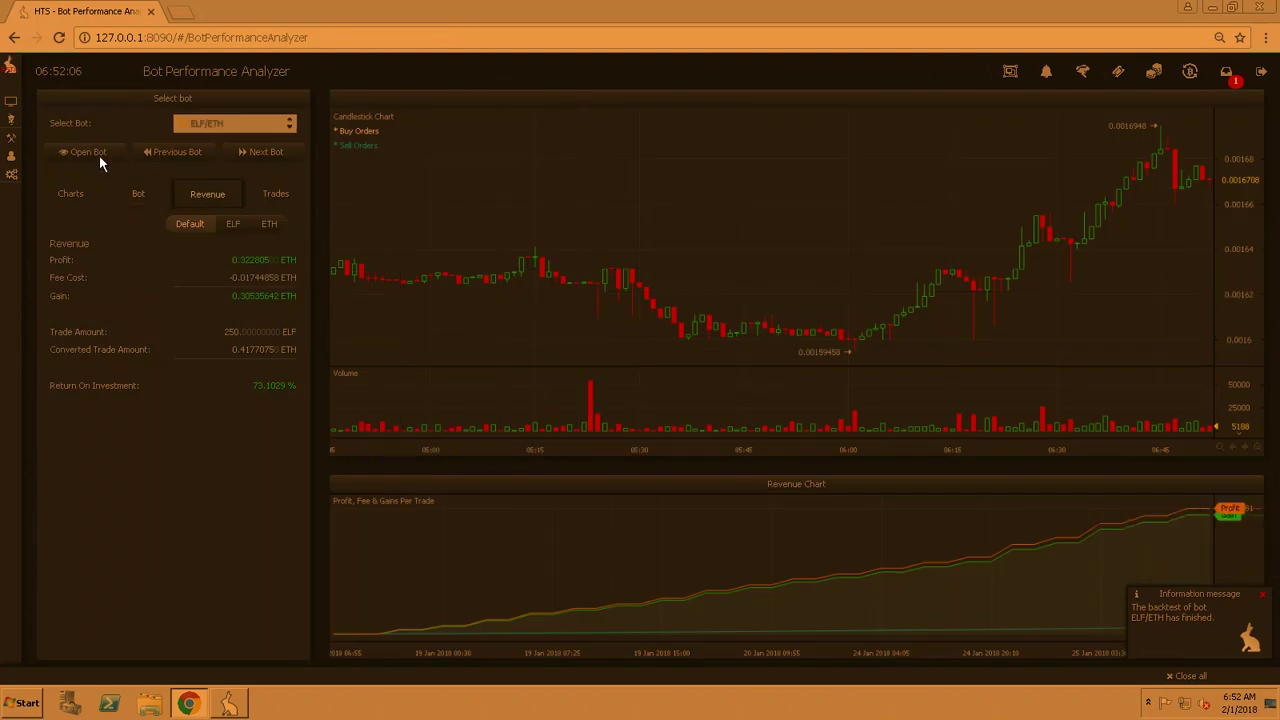
click(93, 151)
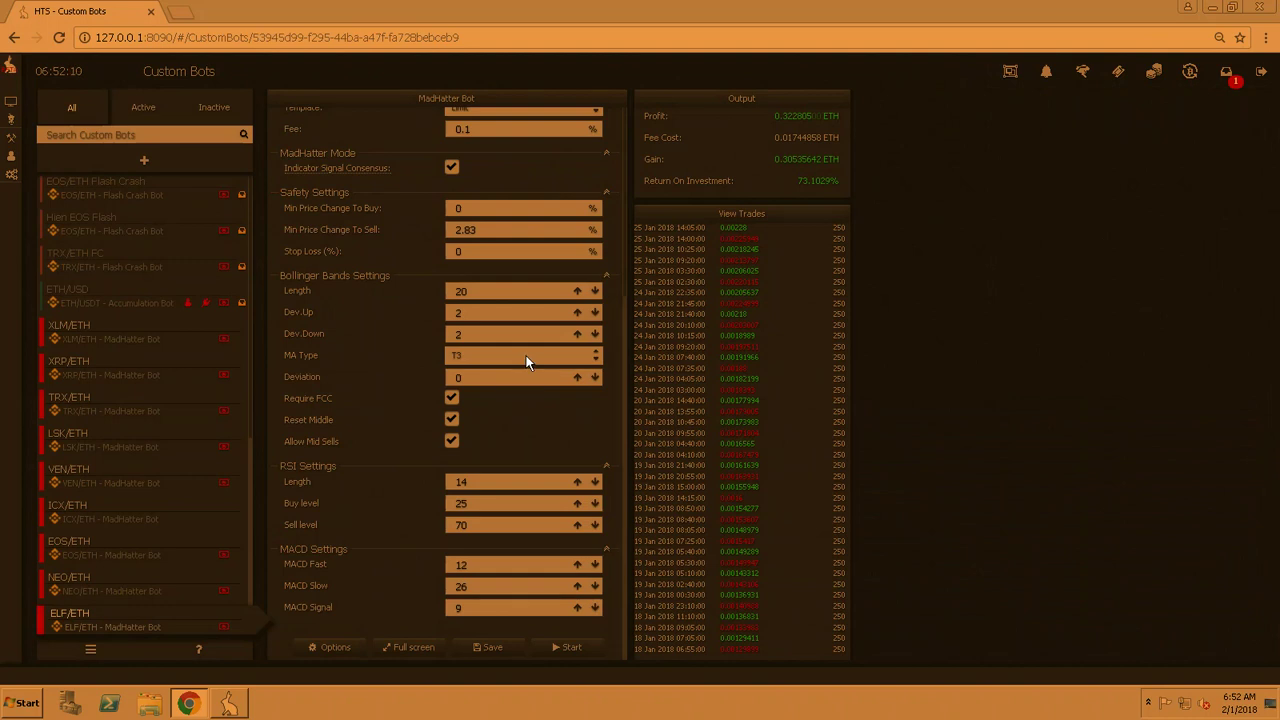
- Set the Bollinger Bands MA Type to Mama, save the bot and backtest it over 2 weeks
click(525, 358)
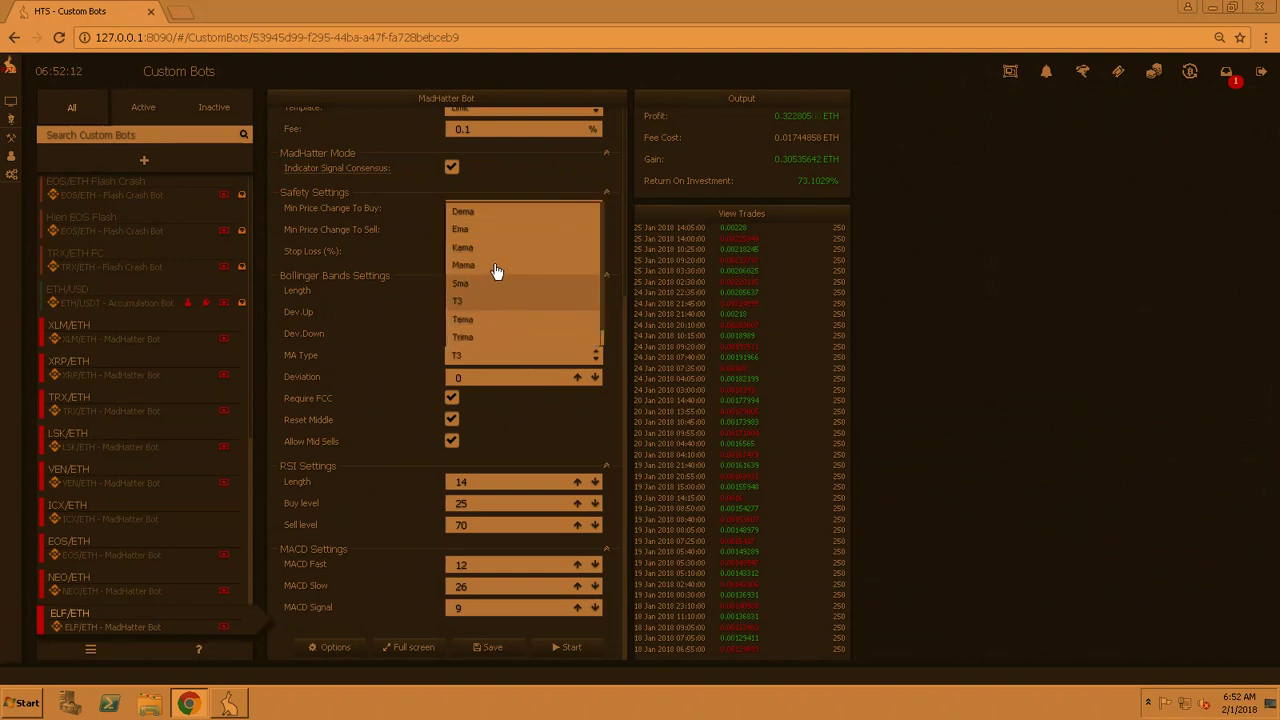
click(494, 266)
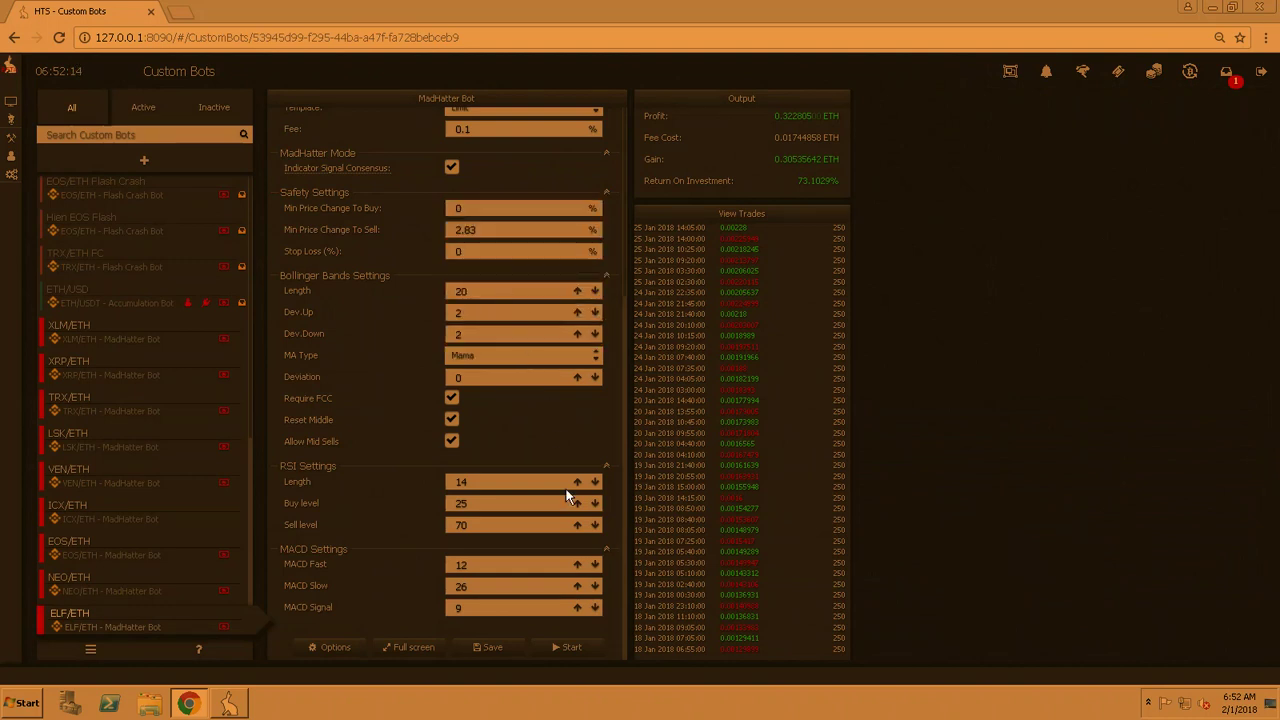
click(492, 646)
click(322, 647)
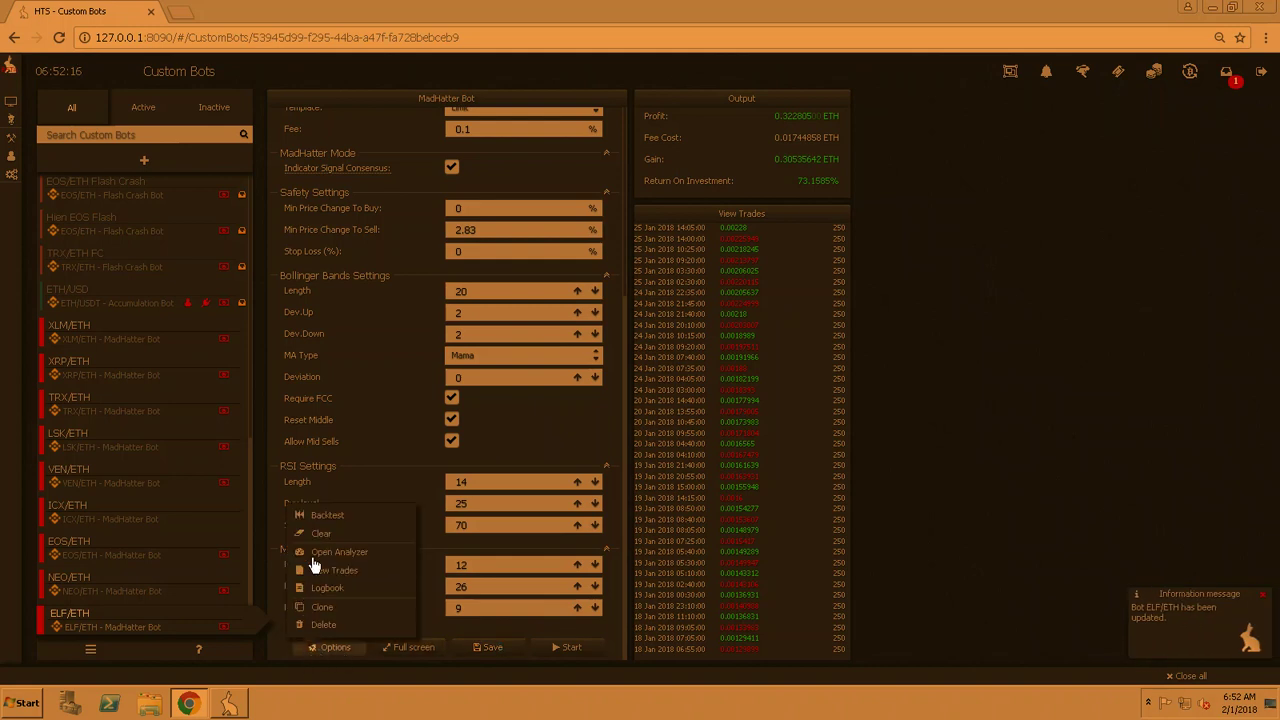
click(331, 516)
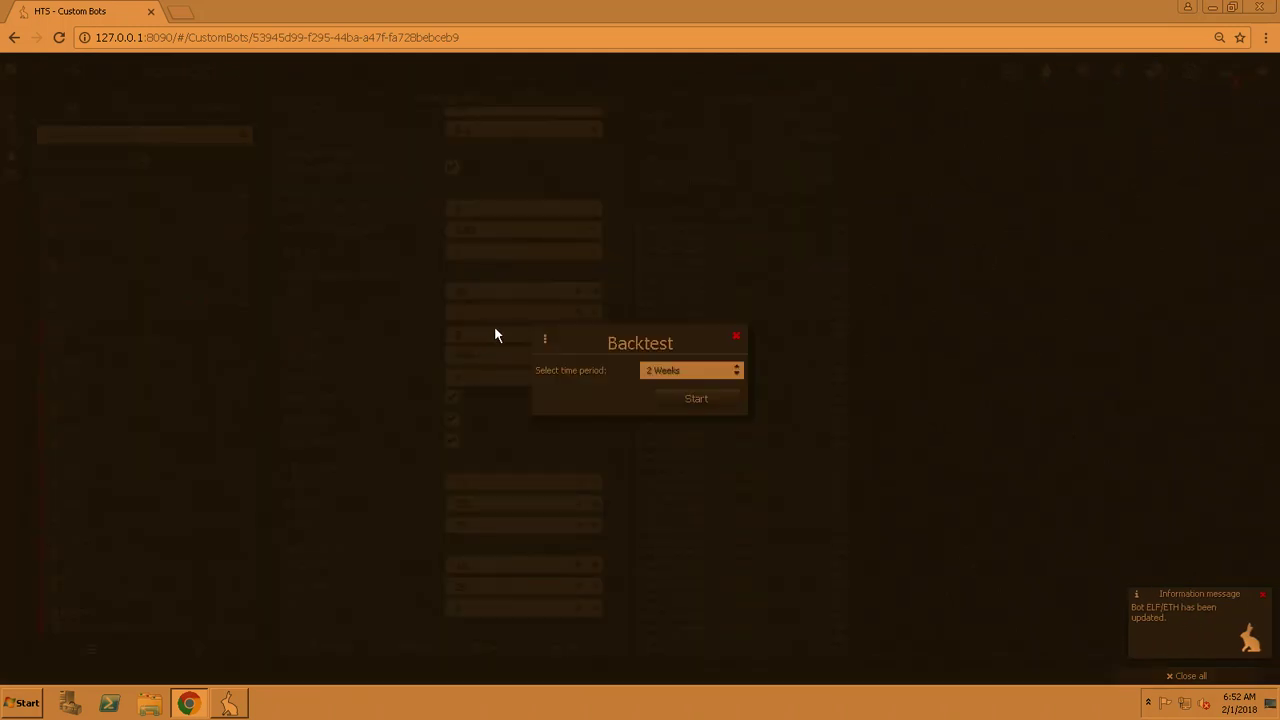
click(696, 399)
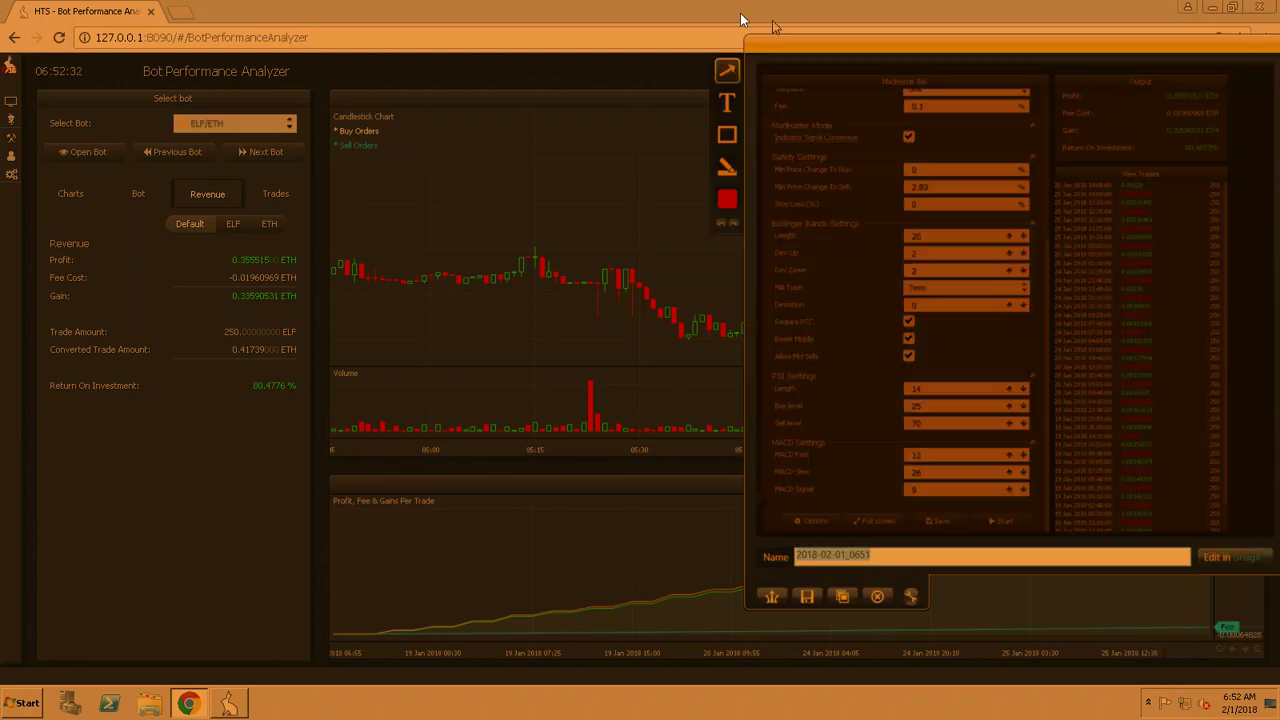
- Compare the captured Tema settings and output with the revenue of the Mama backtest and move the capture aside
drag(1009, 60, 600, 158)
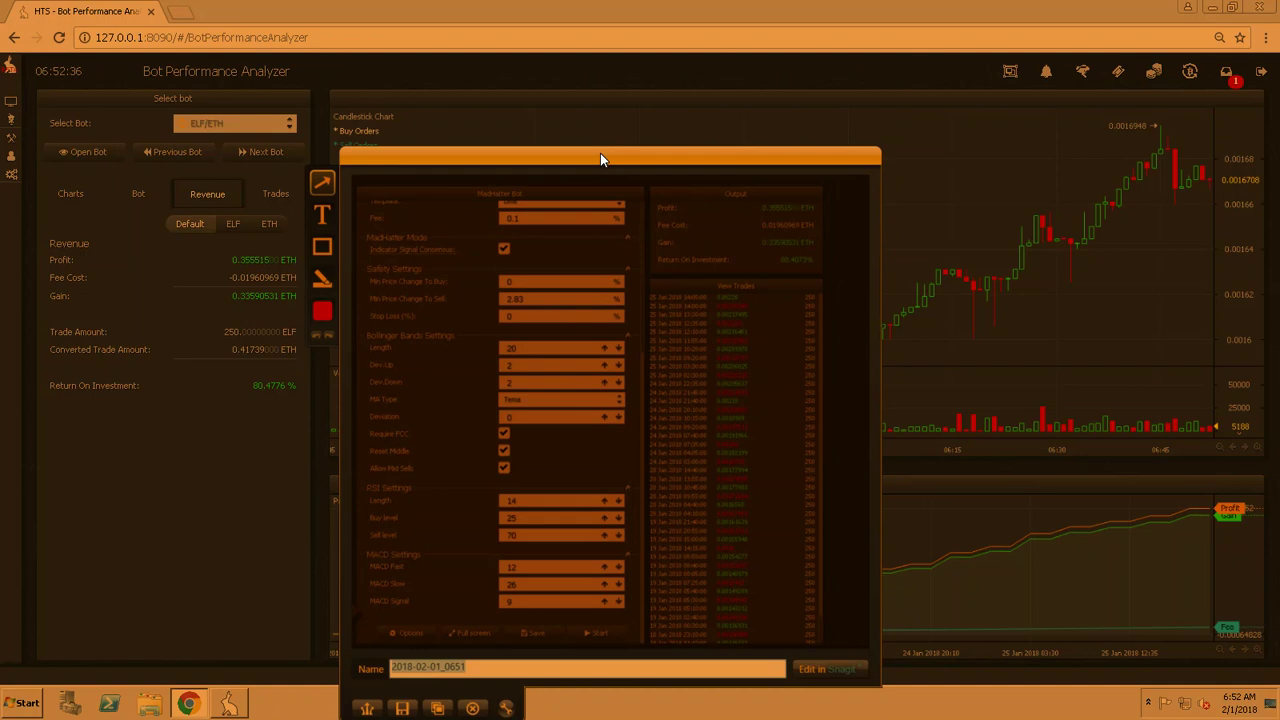
drag(600, 158, 1008, 240)
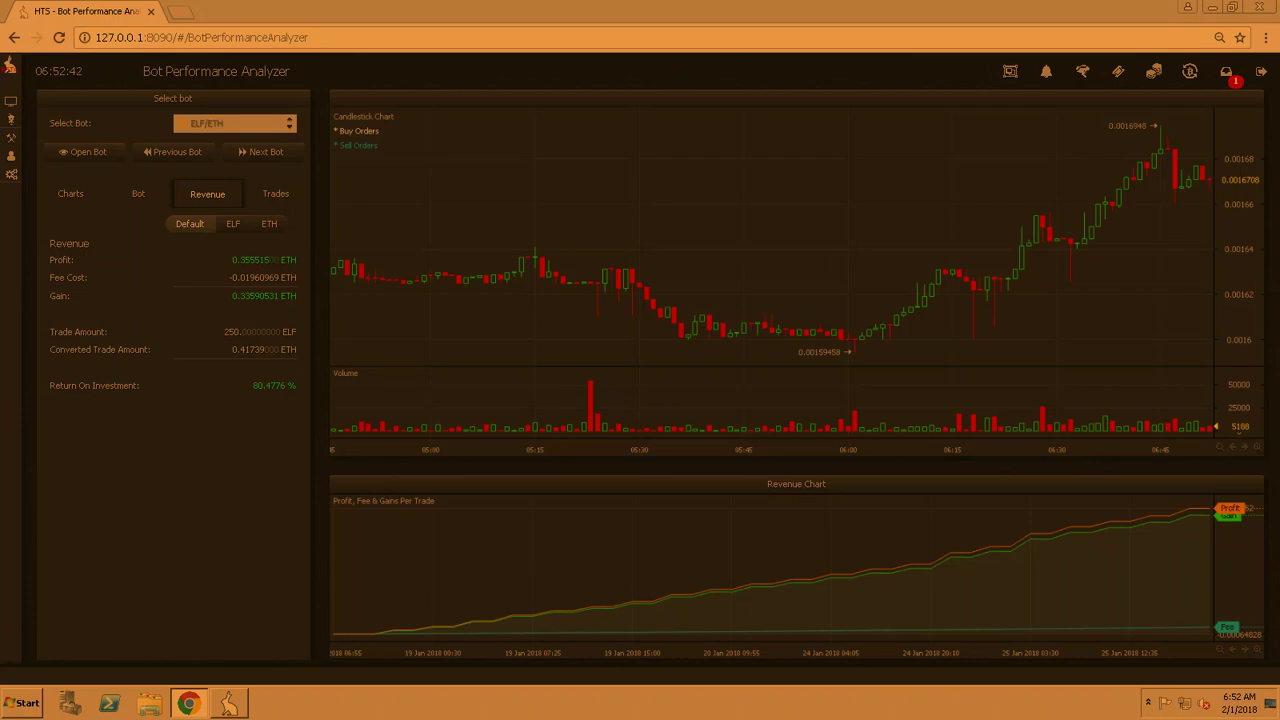
key(Print)
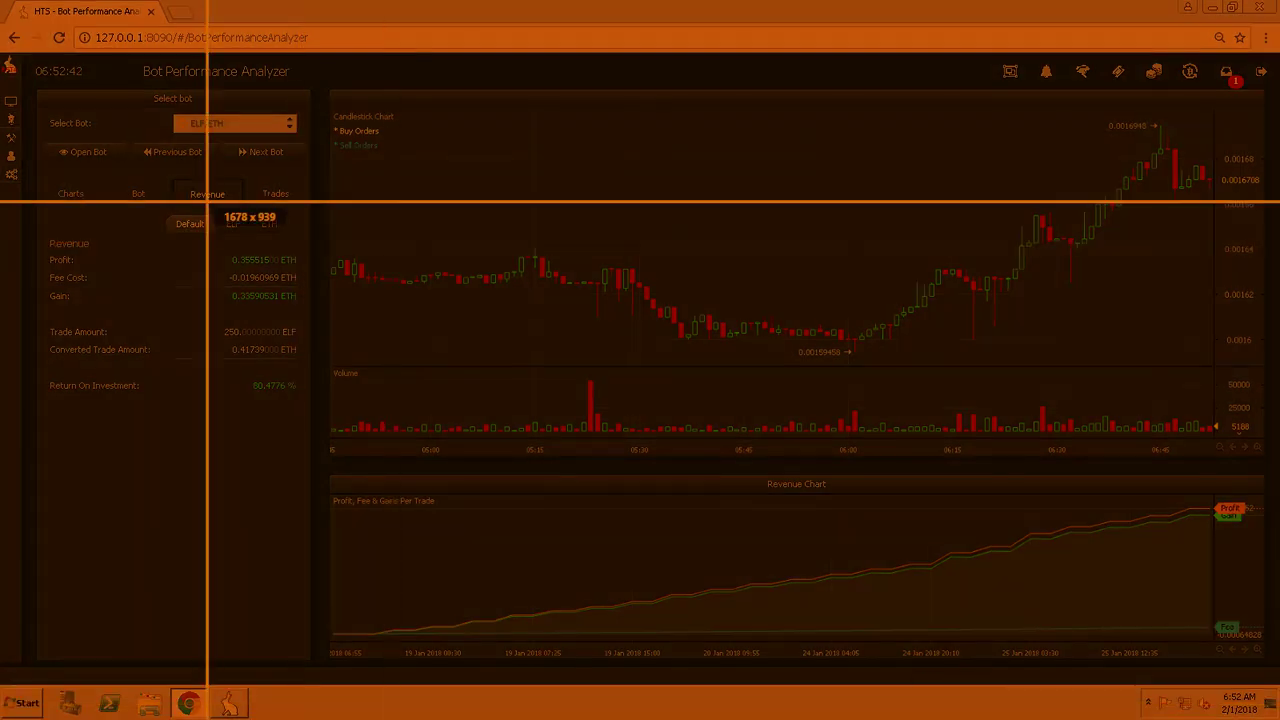
click(134, 150)
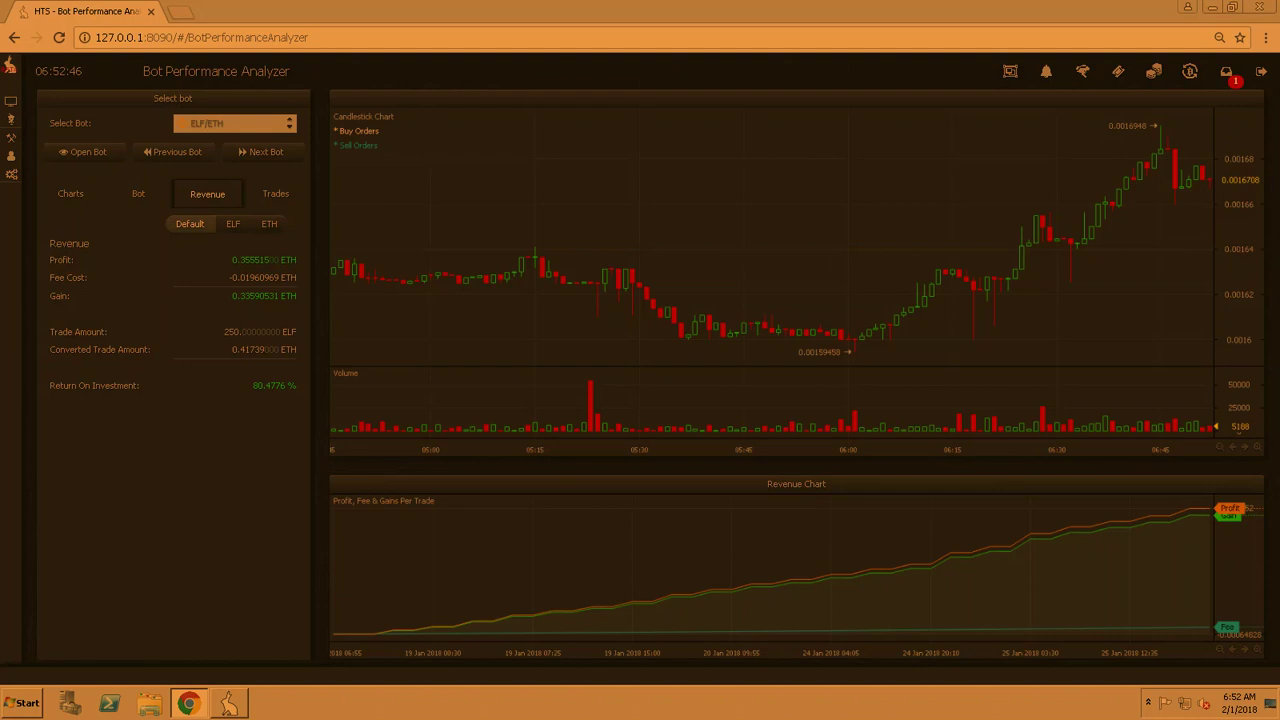
- Reopen the ELF/ETH bot, capture an image of the Mama settings with their output and trades, and move the capture aside
click(97, 155)
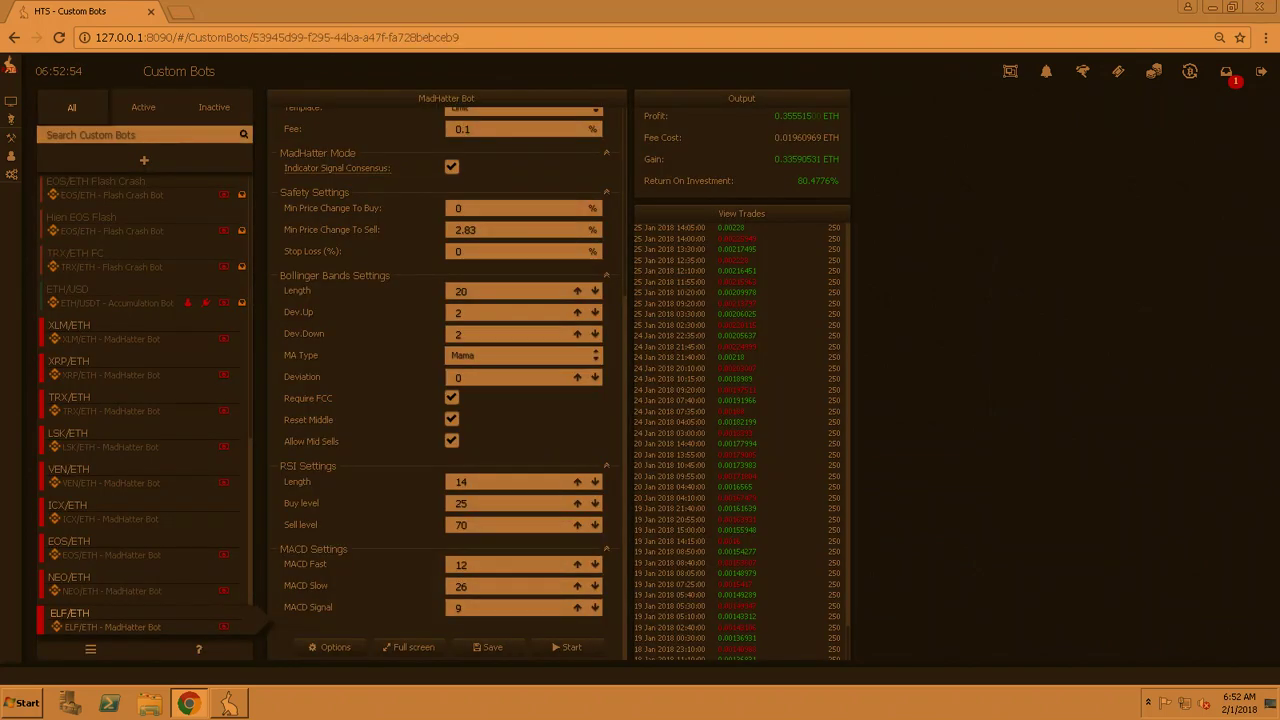
key(Print)
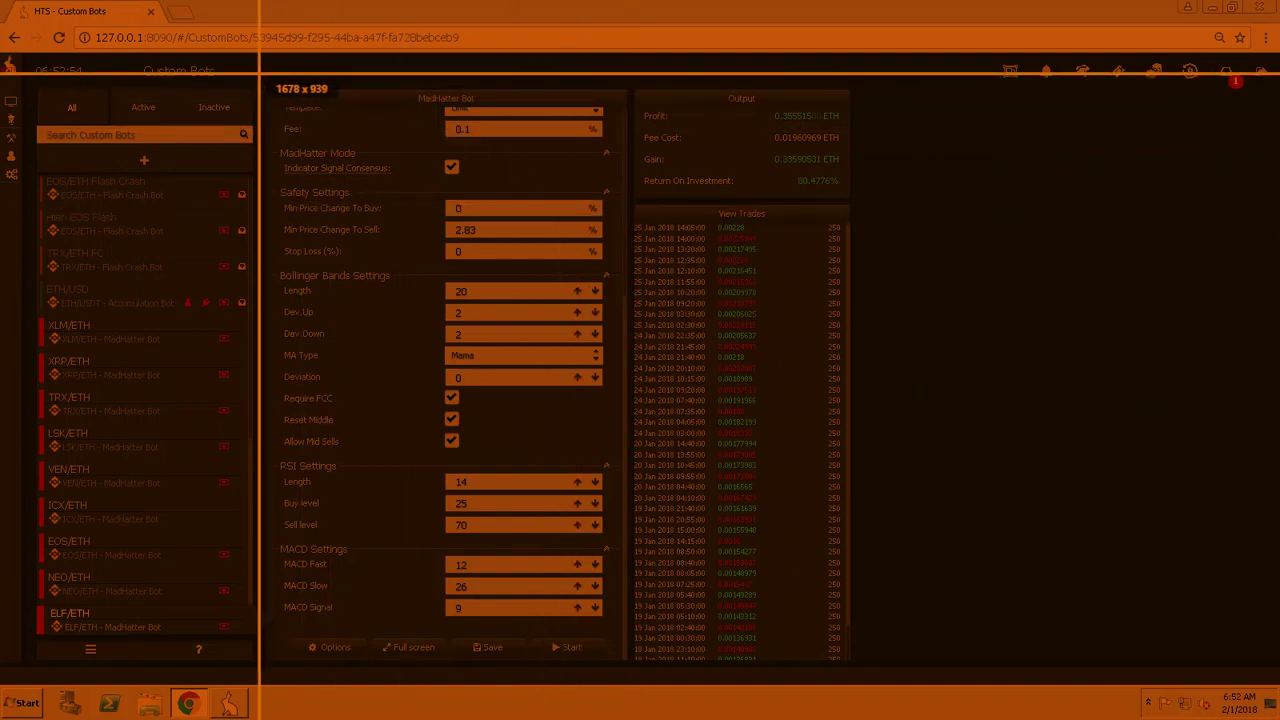
drag(259, 75, 902, 661)
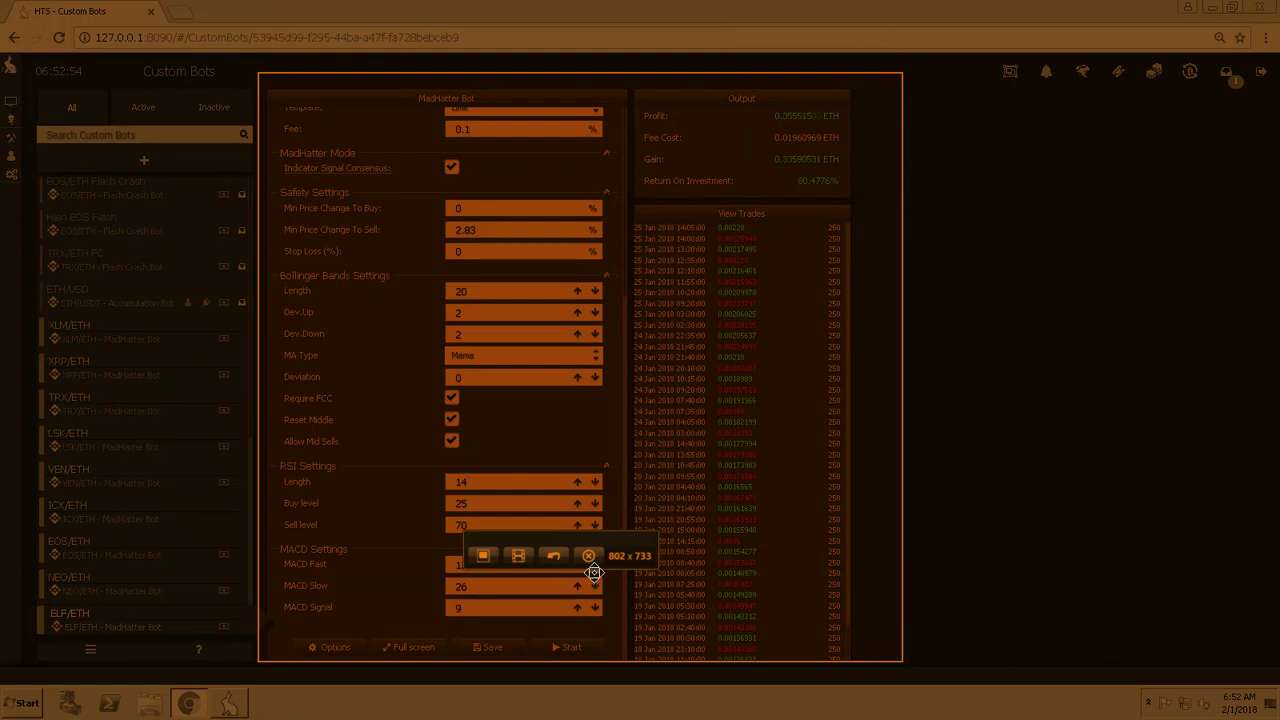
click(485, 557)
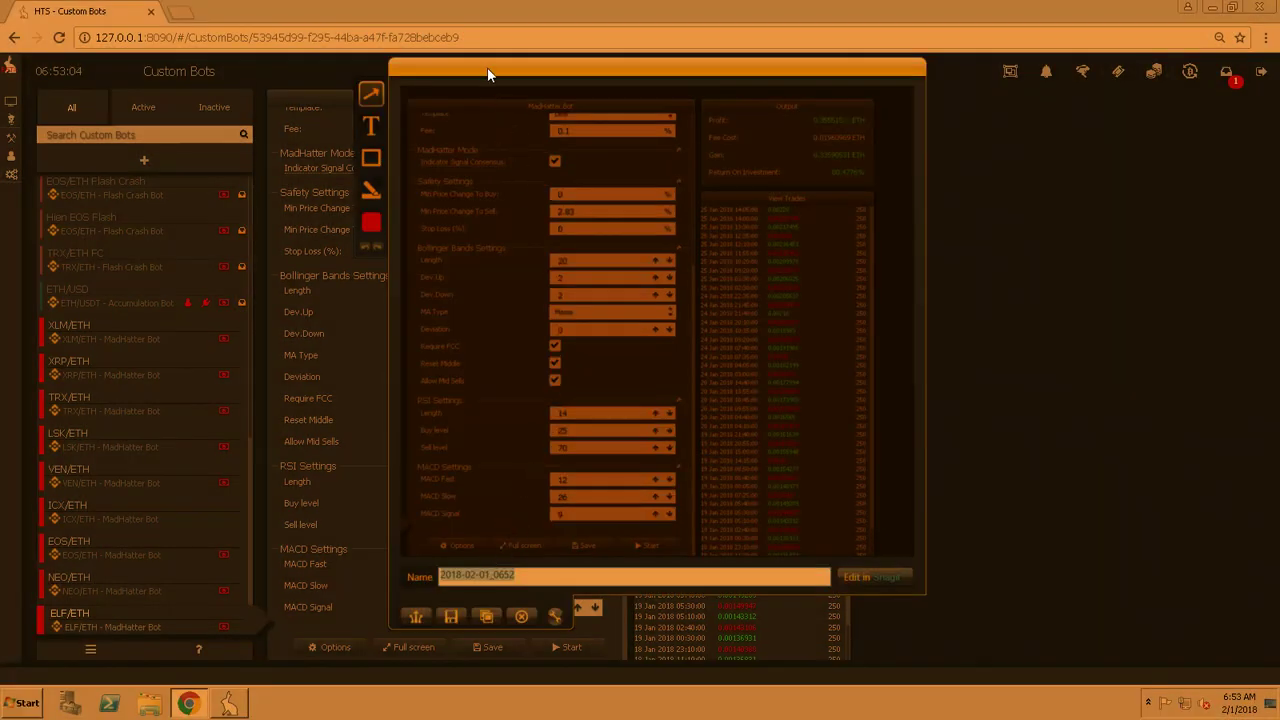
drag(487, 67, 1279, 150)
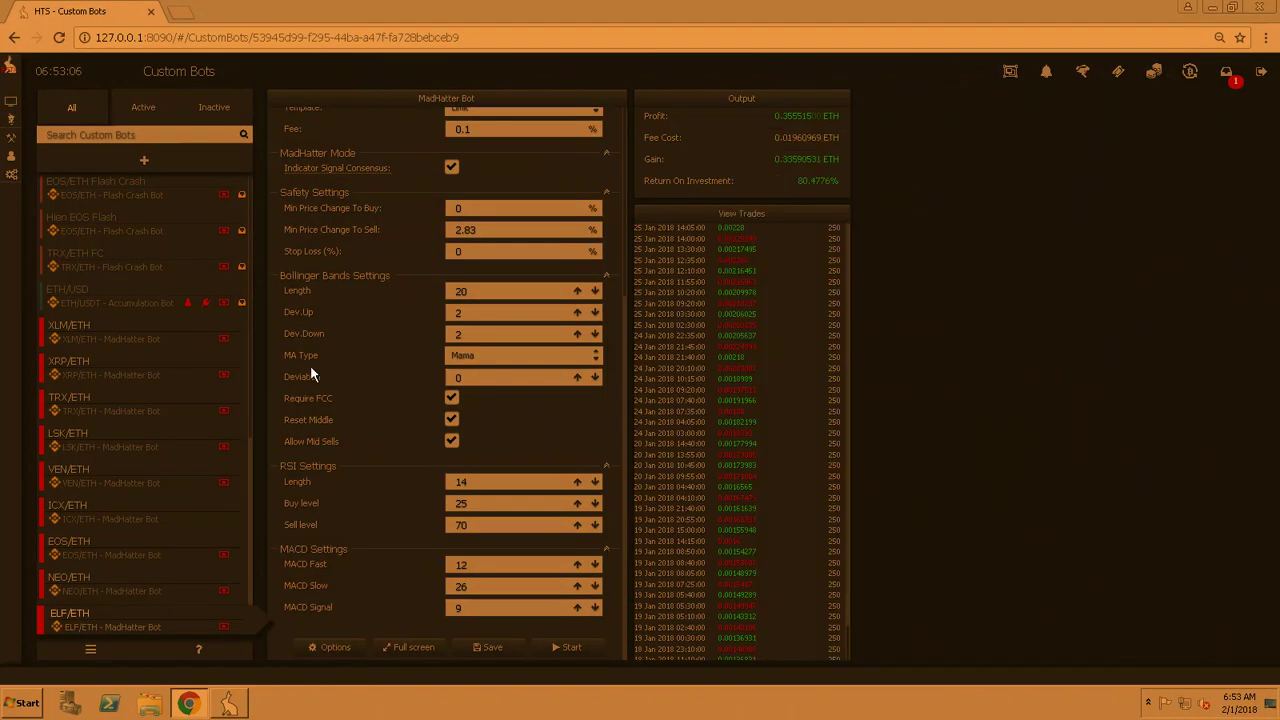
- Set the Bollinger Bands MA Type to Kama, save the bot, backtest it over 2 weeks and reopen it
click(484, 354)
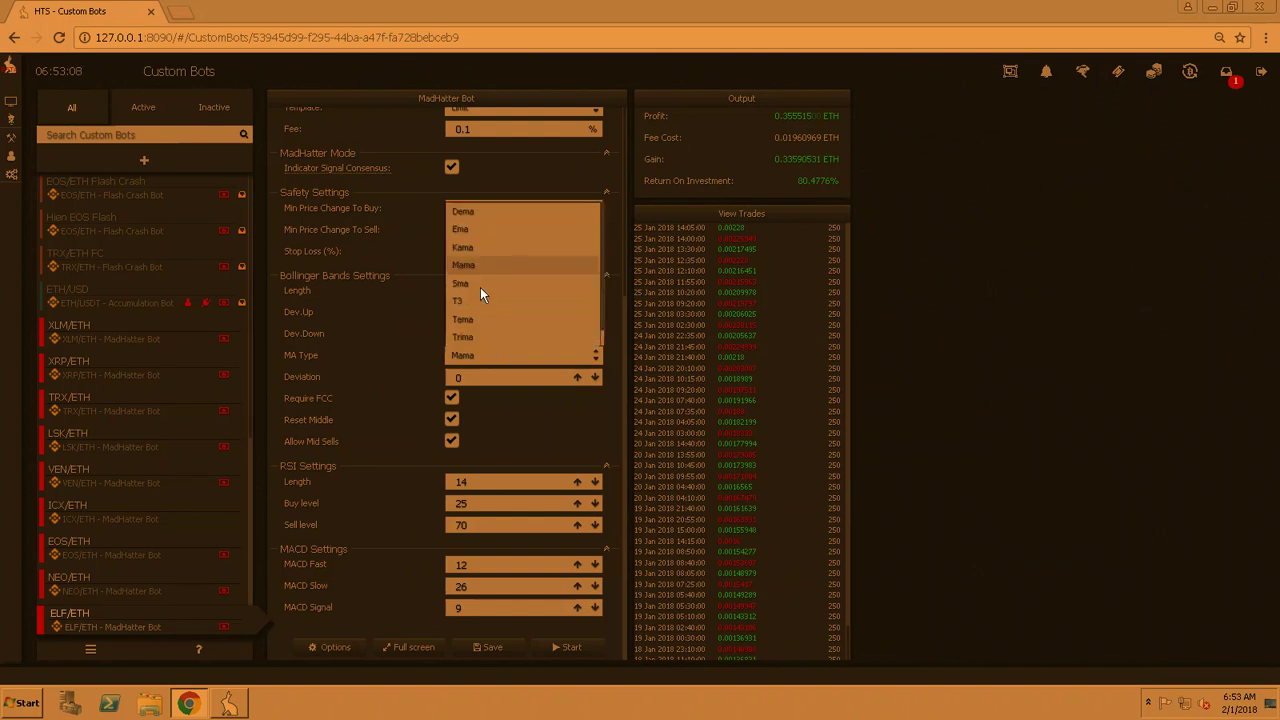
click(477, 248)
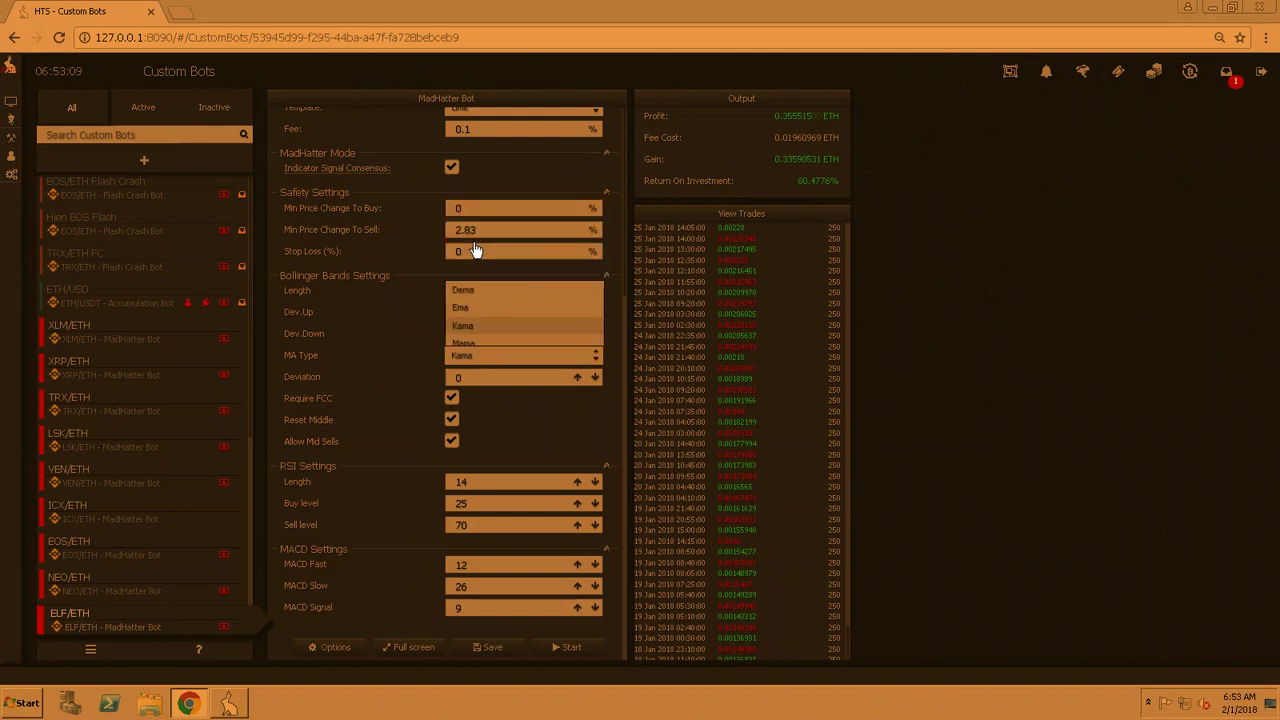
click(481, 650)
click(313, 652)
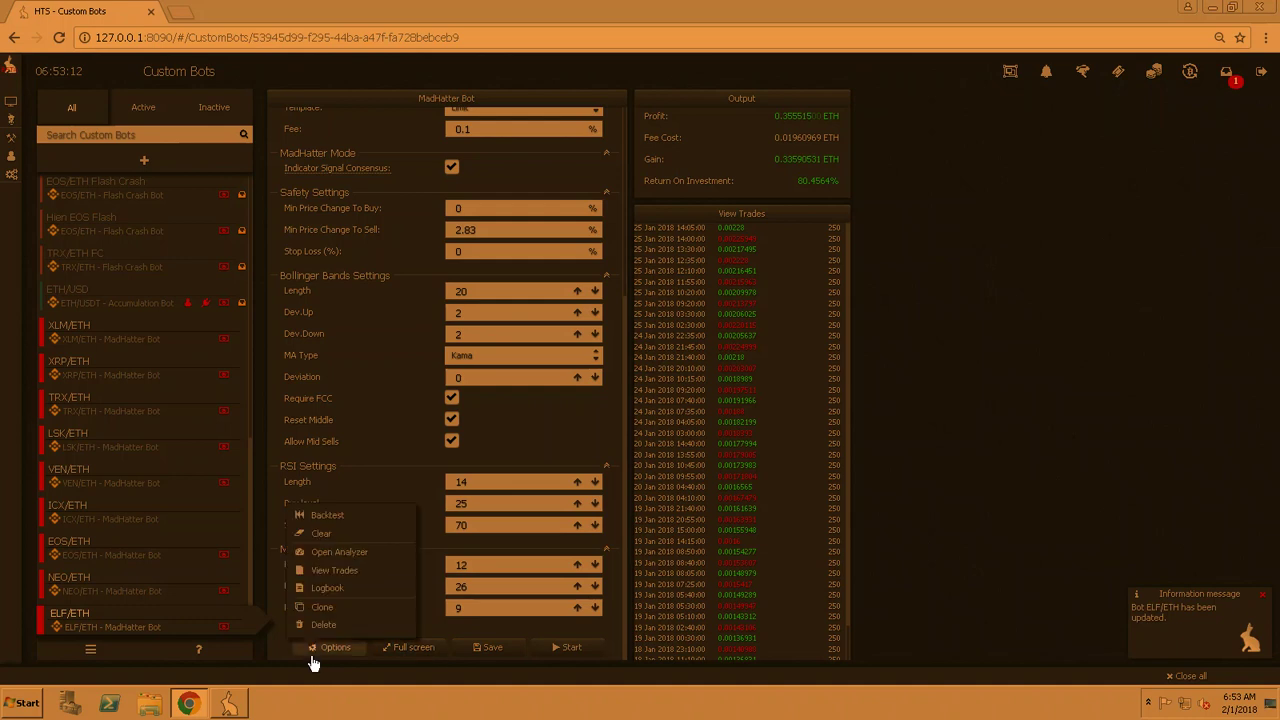
click(344, 513)
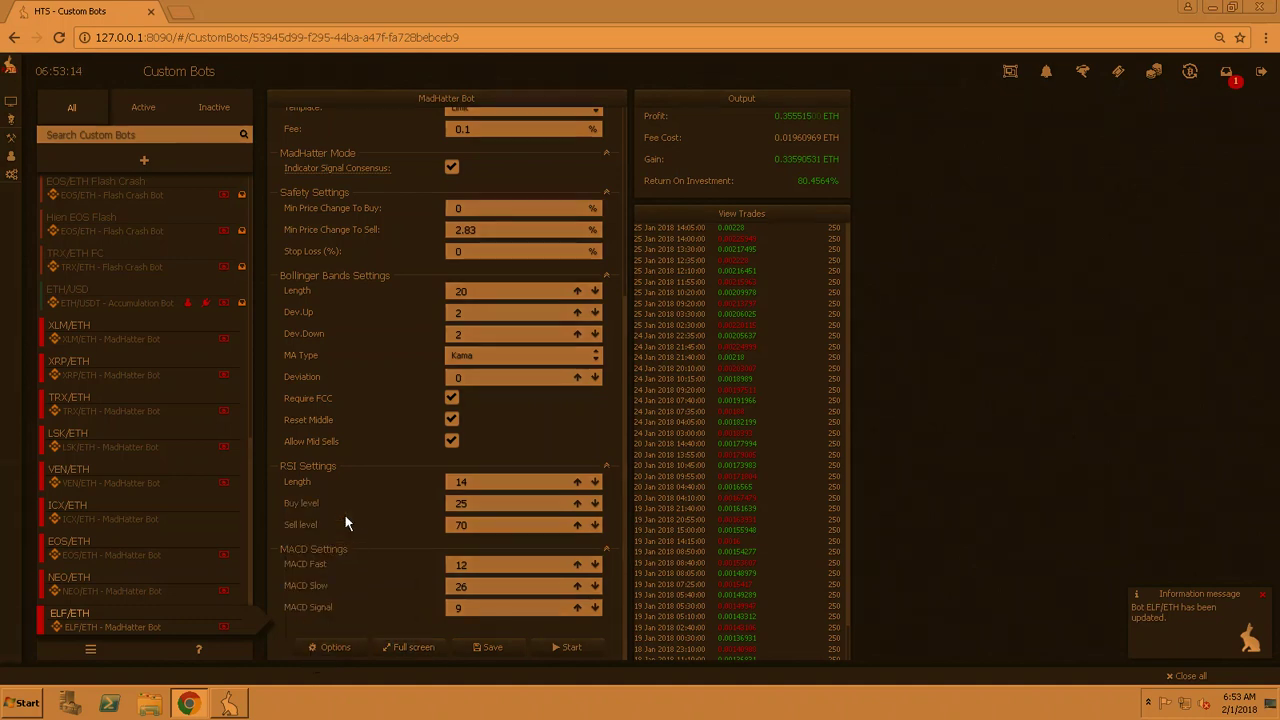
click(678, 400)
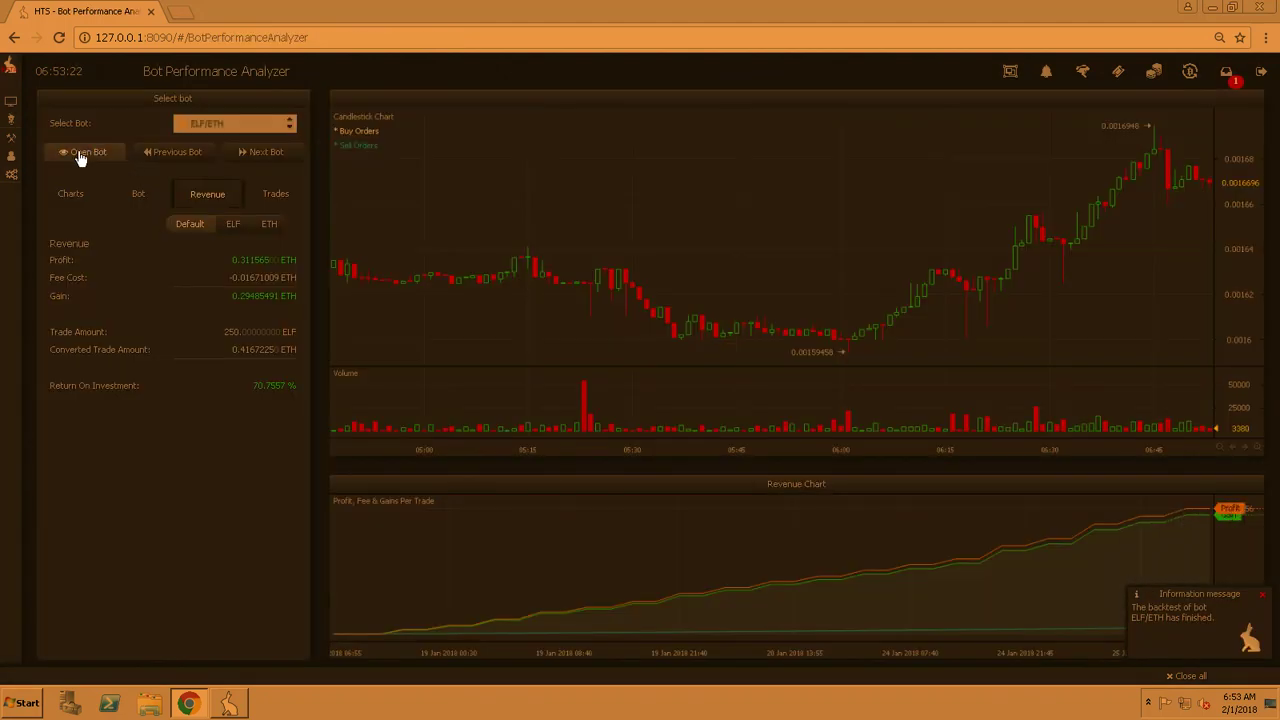
click(81, 155)
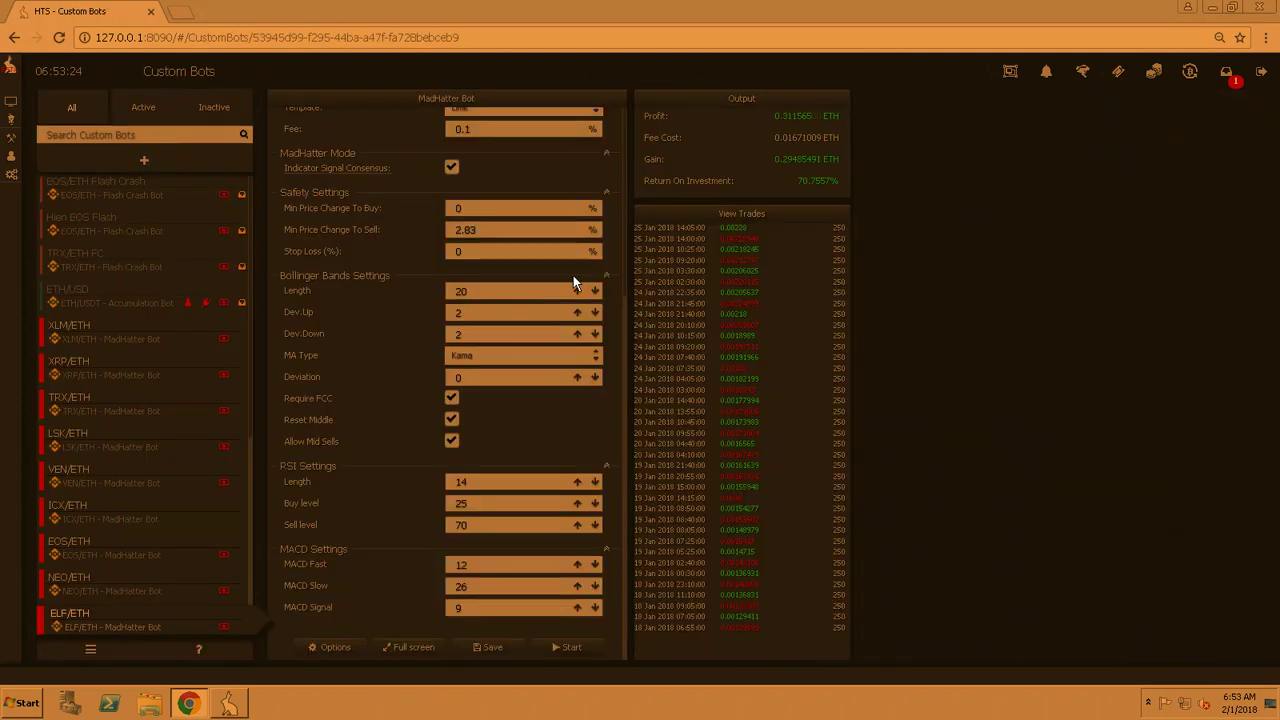
- Set the Bollinger Bands MA Type to Ema, save the bot and run a 2-week backtest
click(477, 355)
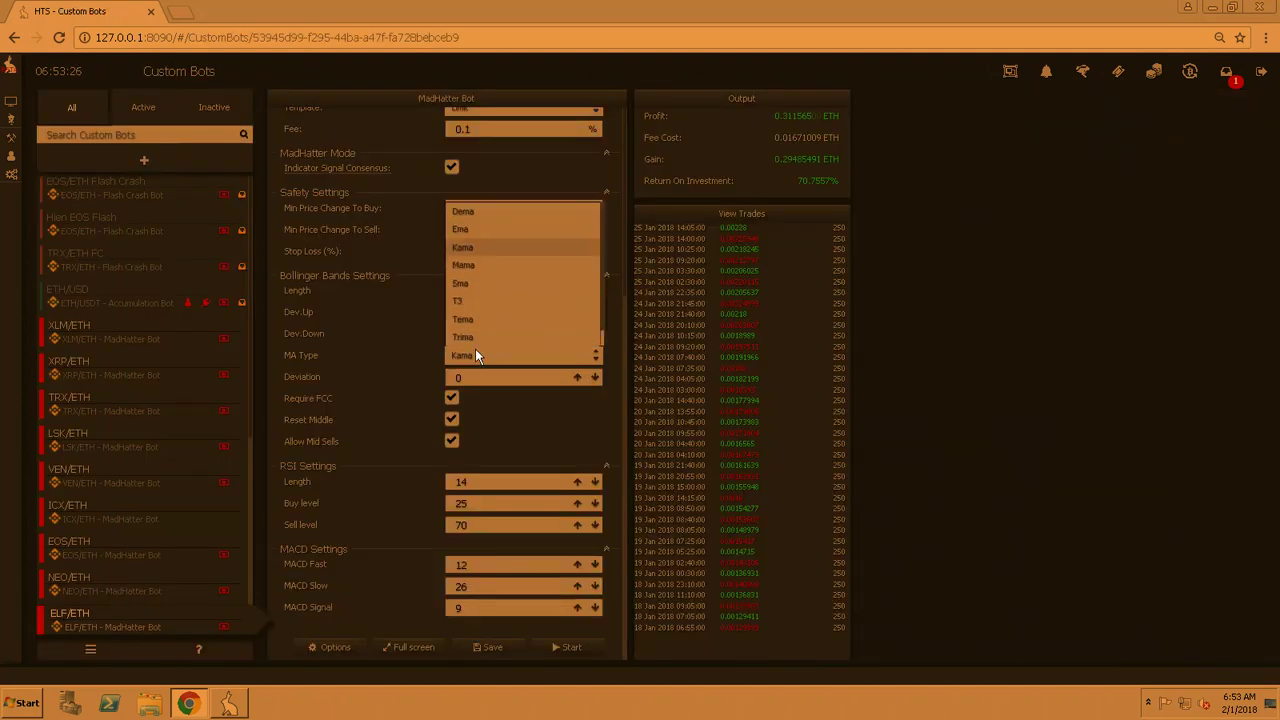
click(479, 231)
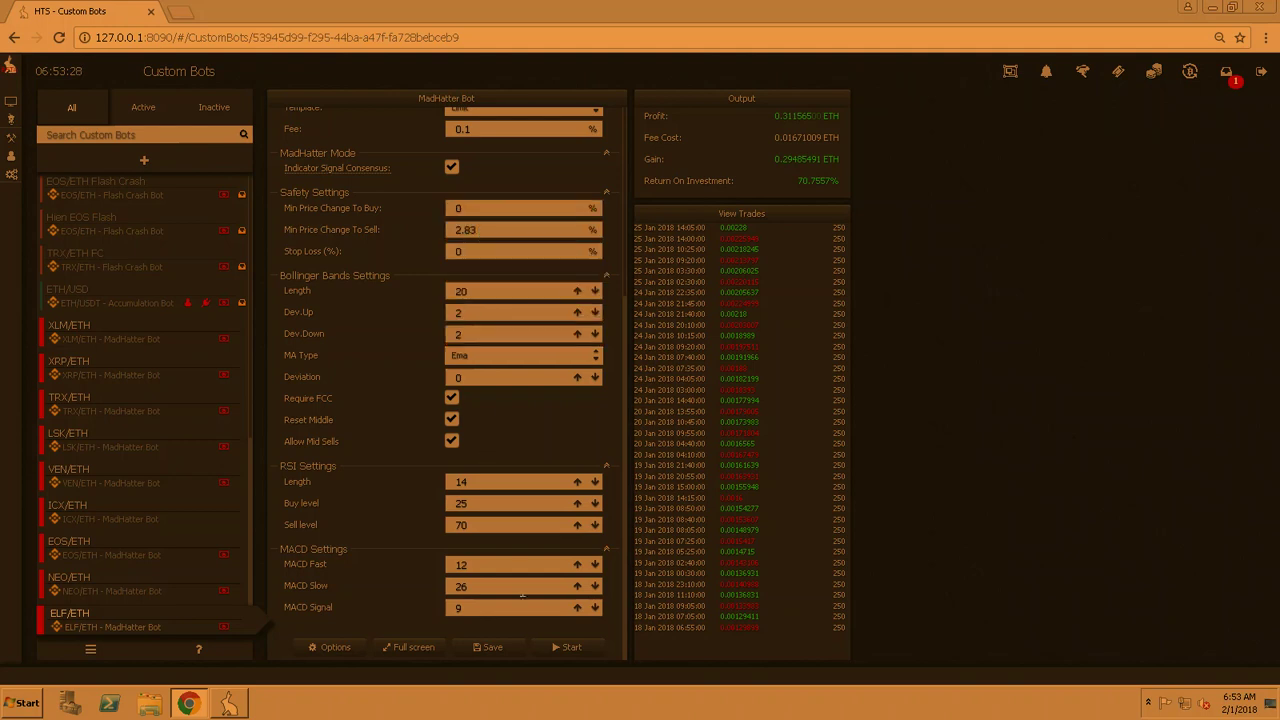
click(493, 648)
click(335, 647)
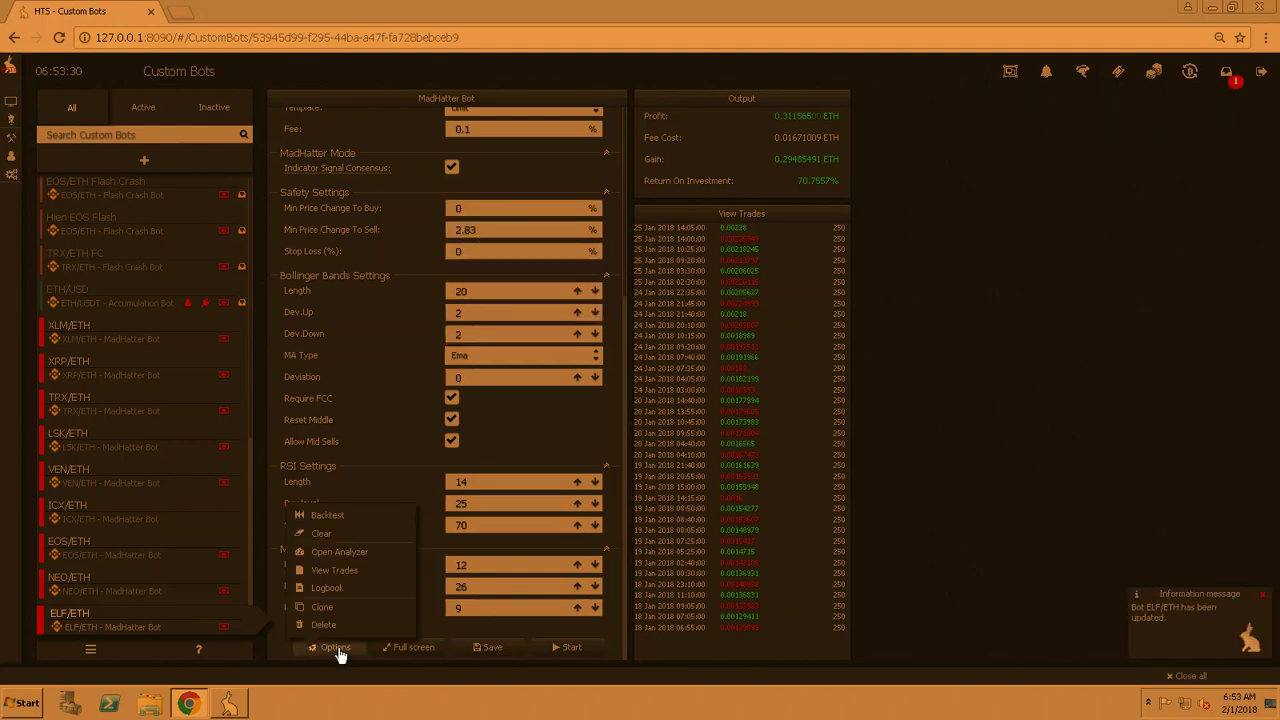
click(339, 514)
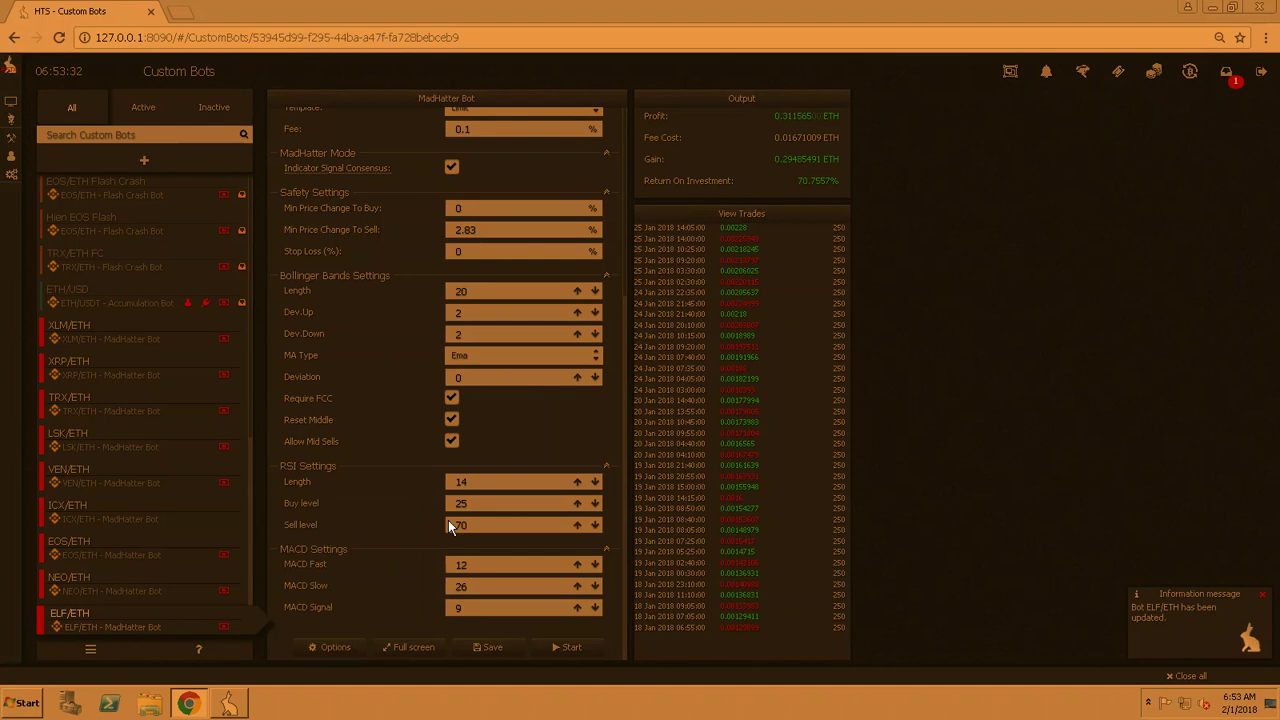
click(692, 398)
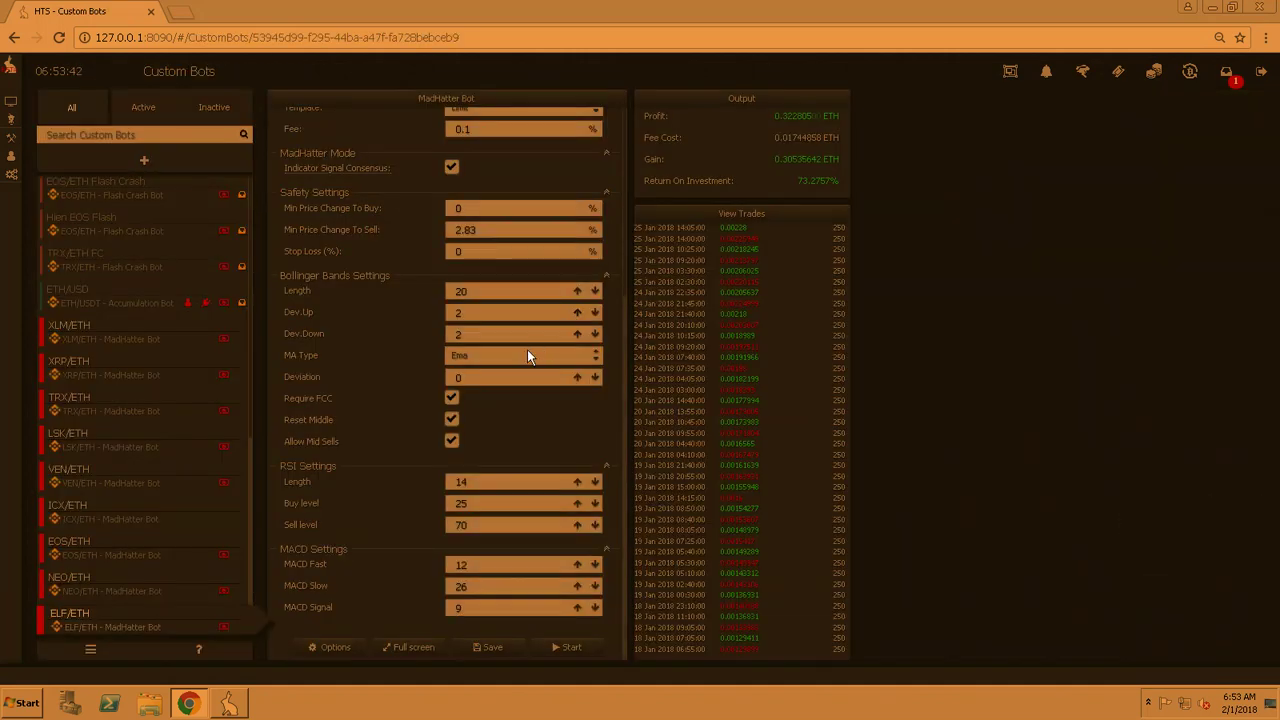
- Set the Bollinger Bands MA Type to Dema, save the bot and backtest it over 2 weeks
click(527, 356)
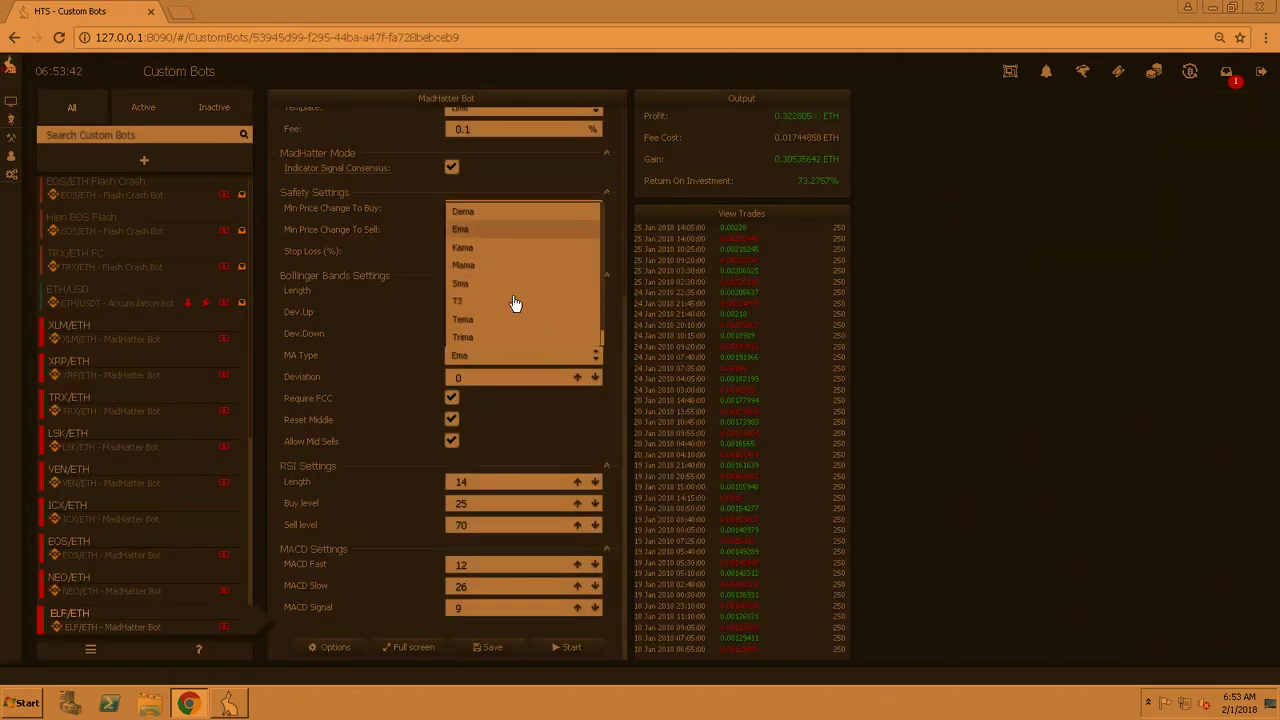
click(497, 213)
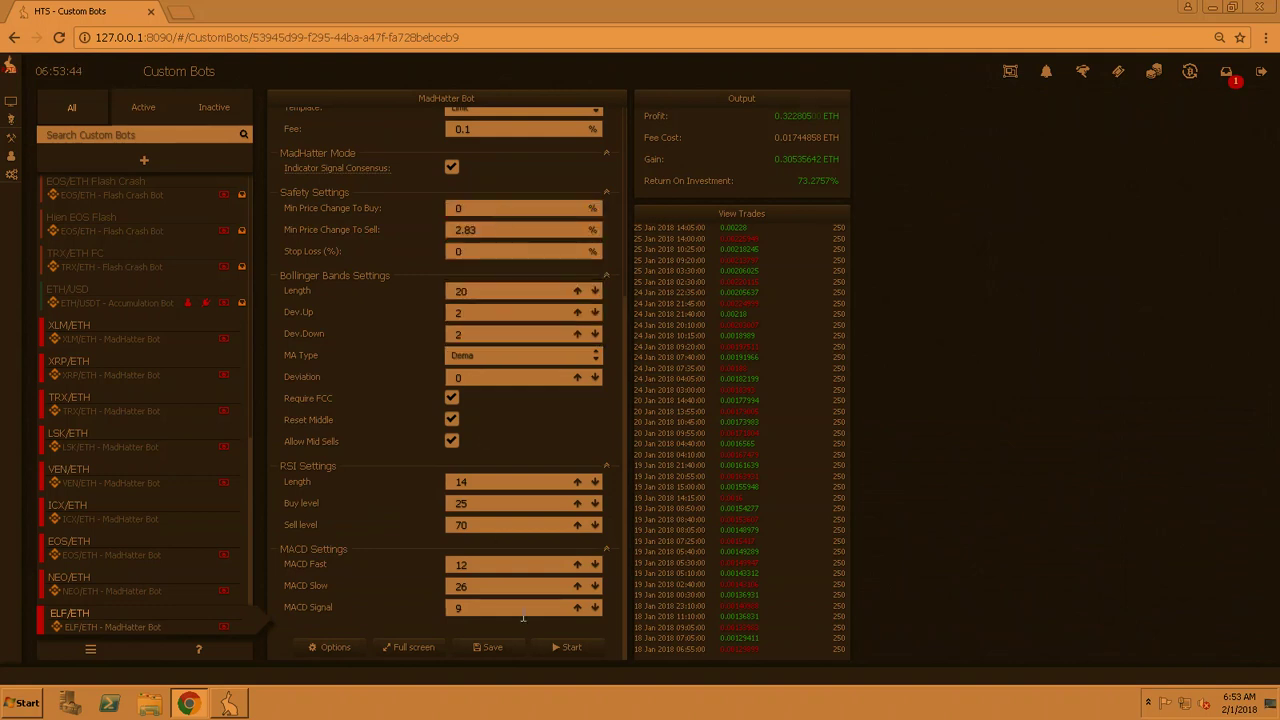
click(486, 648)
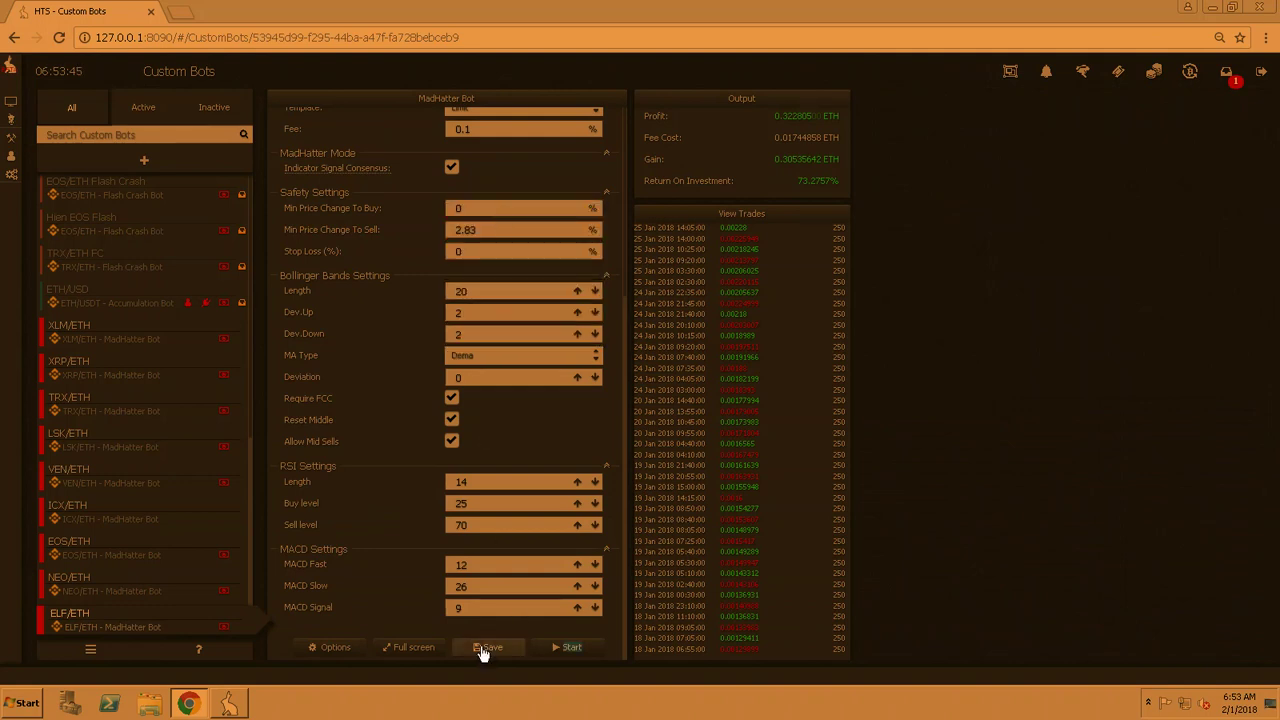
click(338, 648)
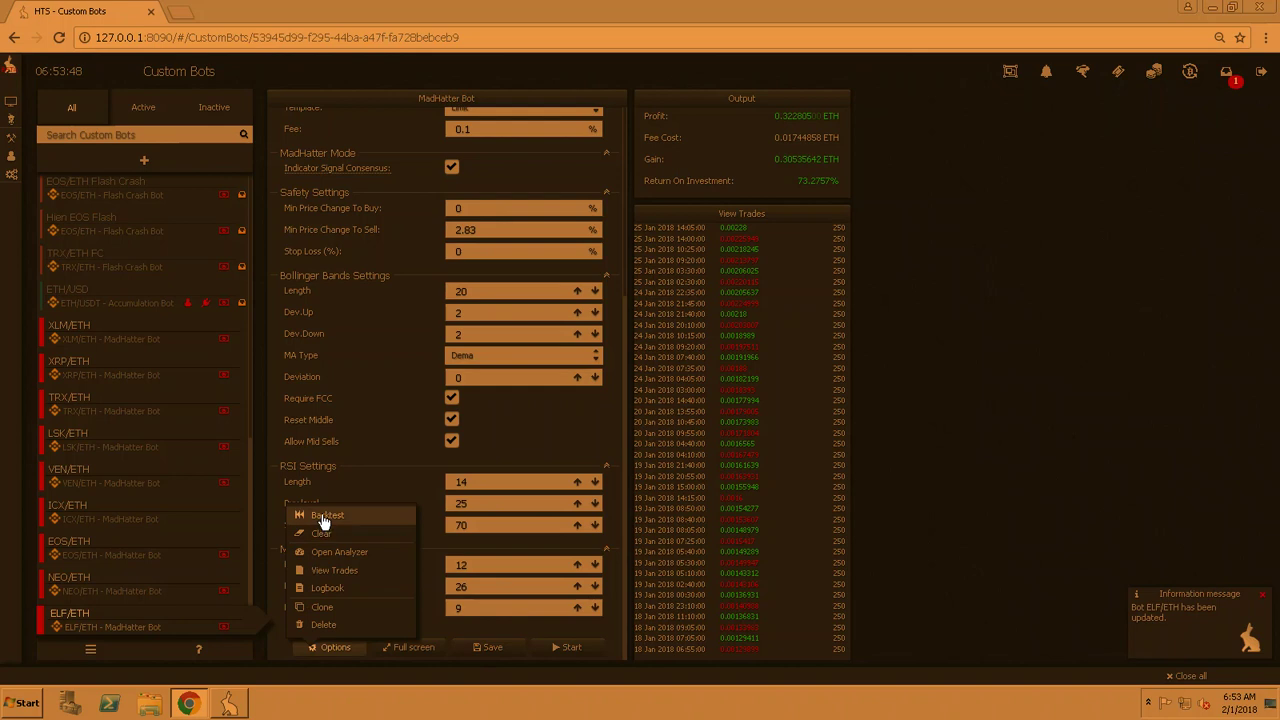
click(434, 507)
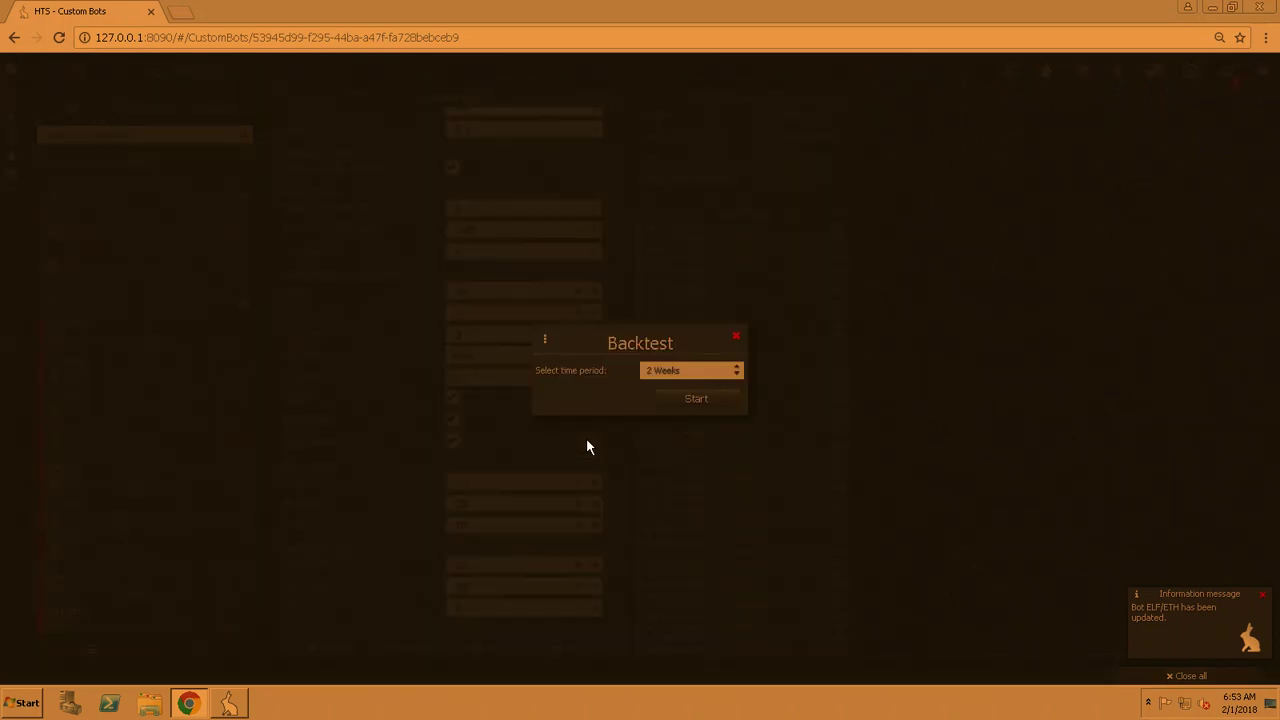
click(692, 400)
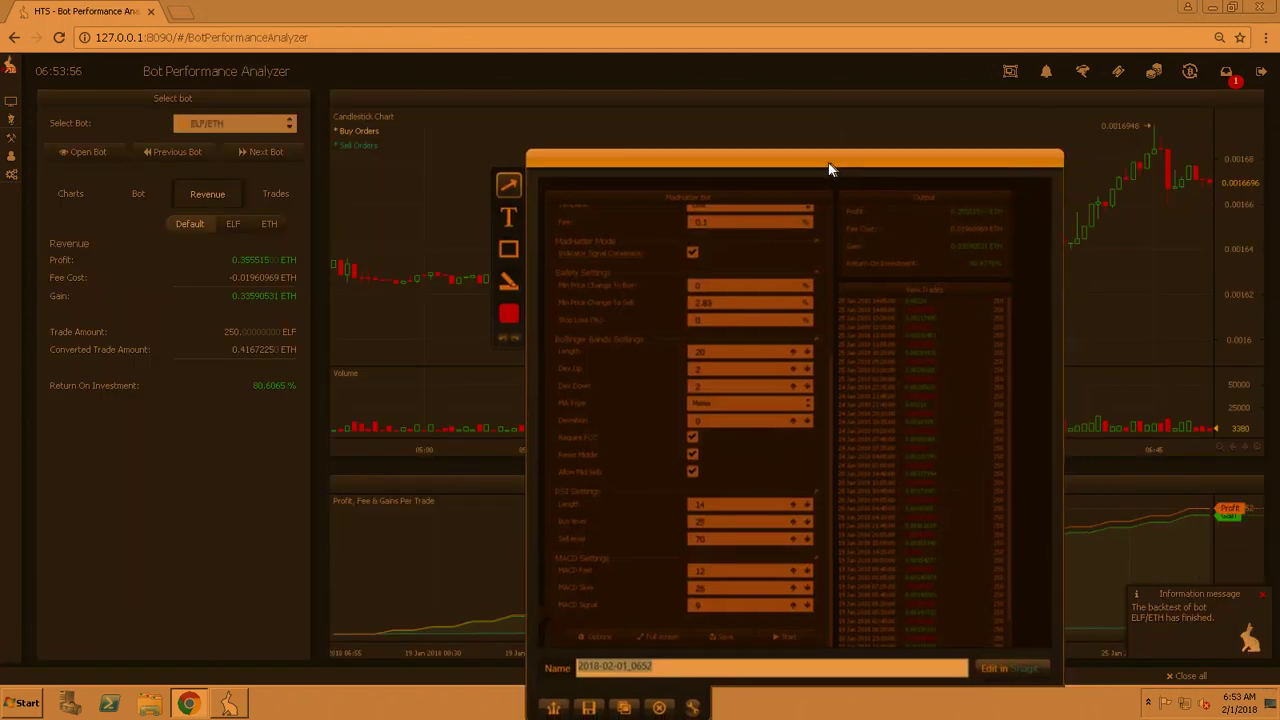
- Compare the captured Mama results with the Dema backtest revenue and reopen the ELF/ETH bot
drag(829, 167, 791, 177)
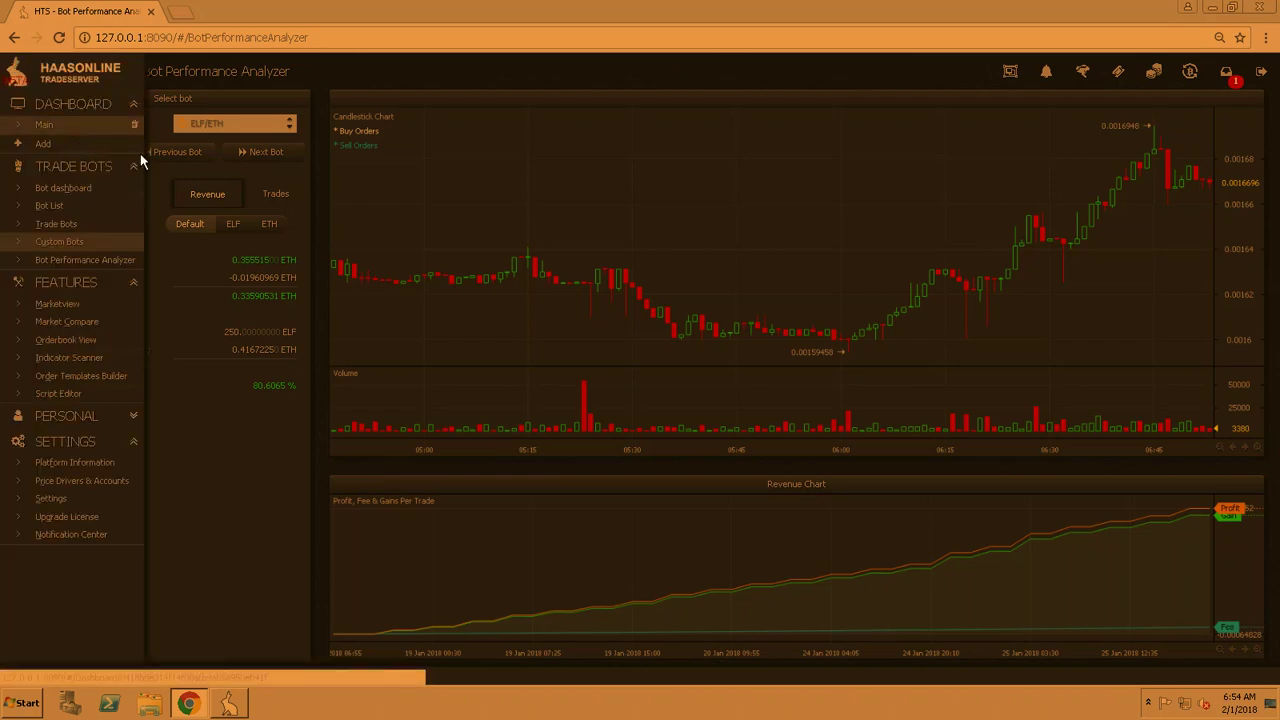
click(84, 155)
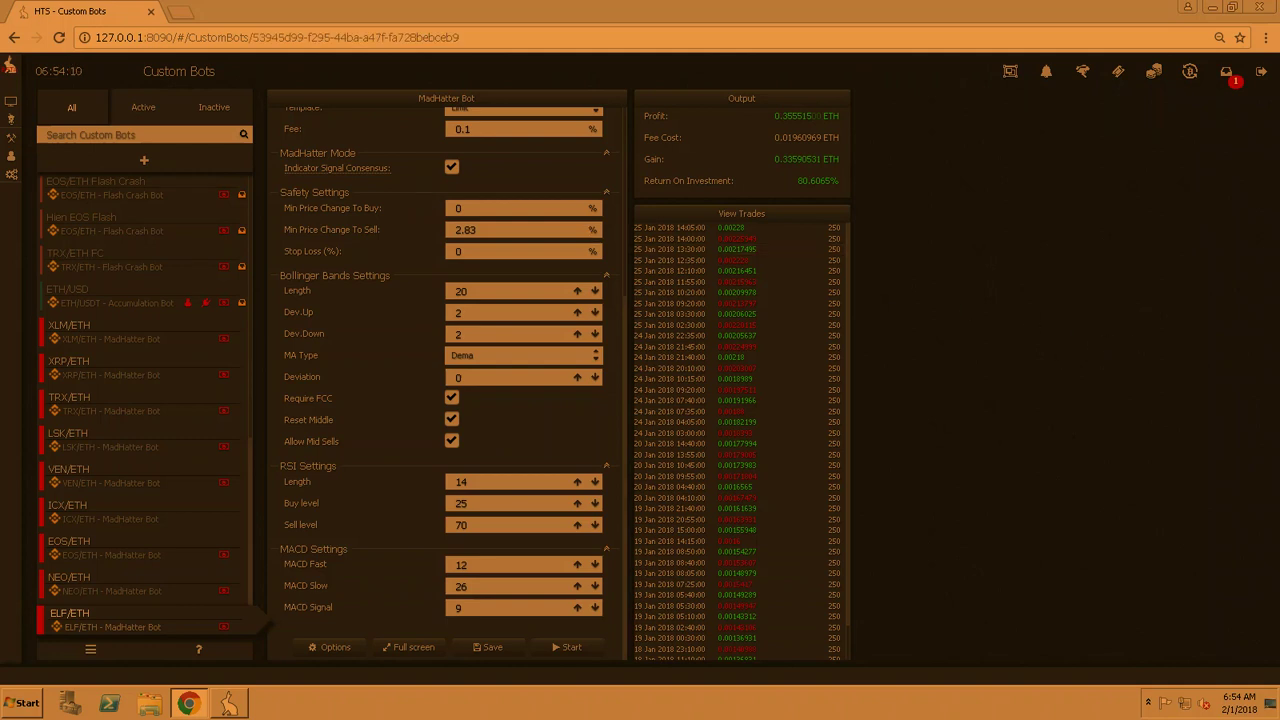
key(Print)
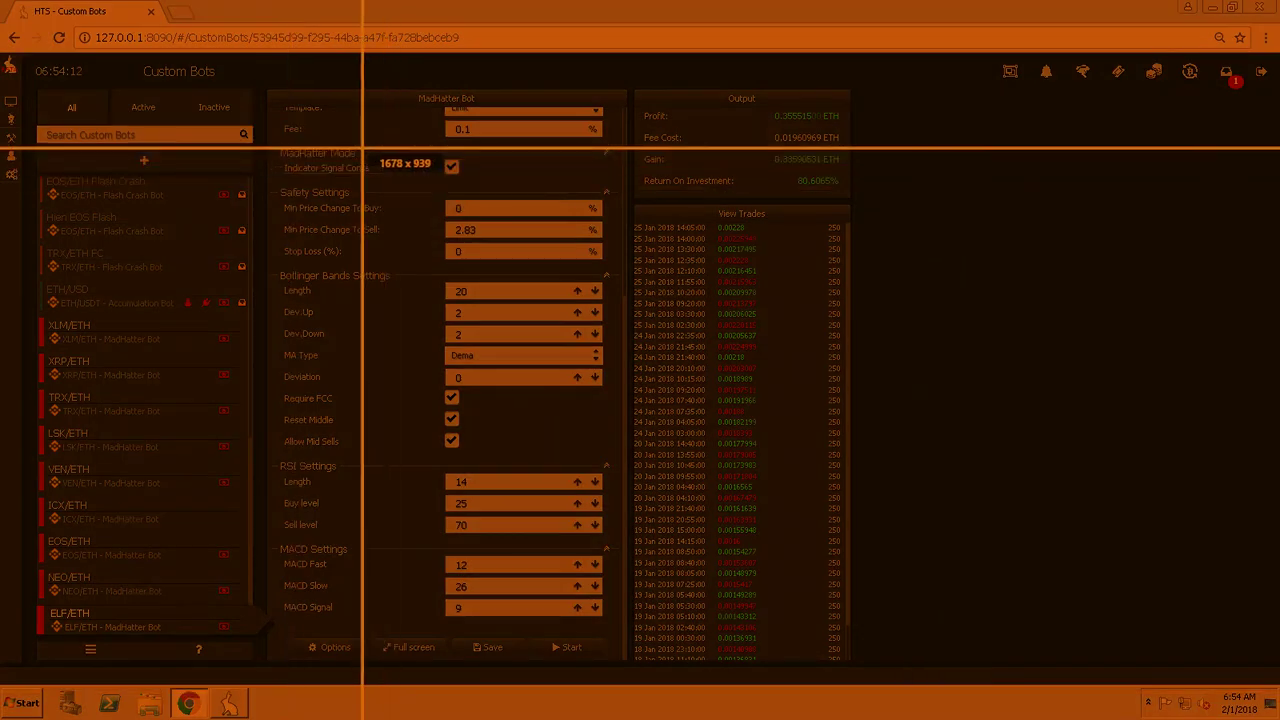
drag(268, 138, 303, 157)
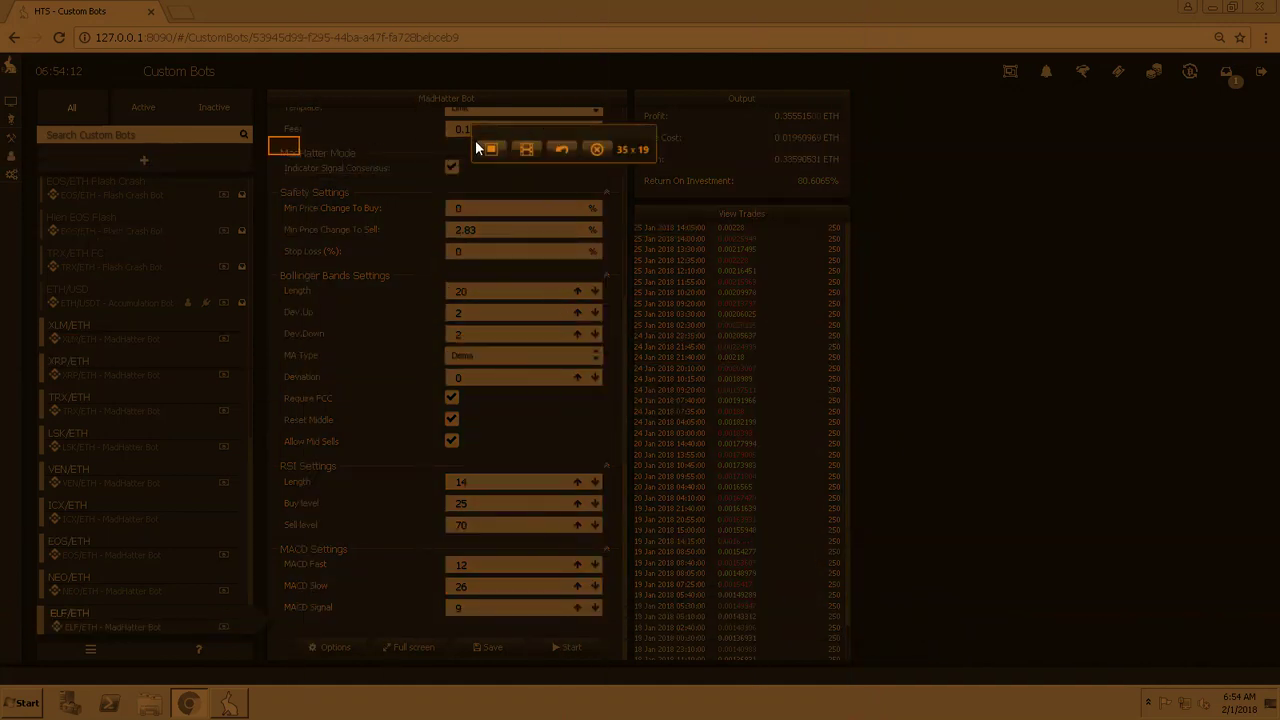
click(595, 152)
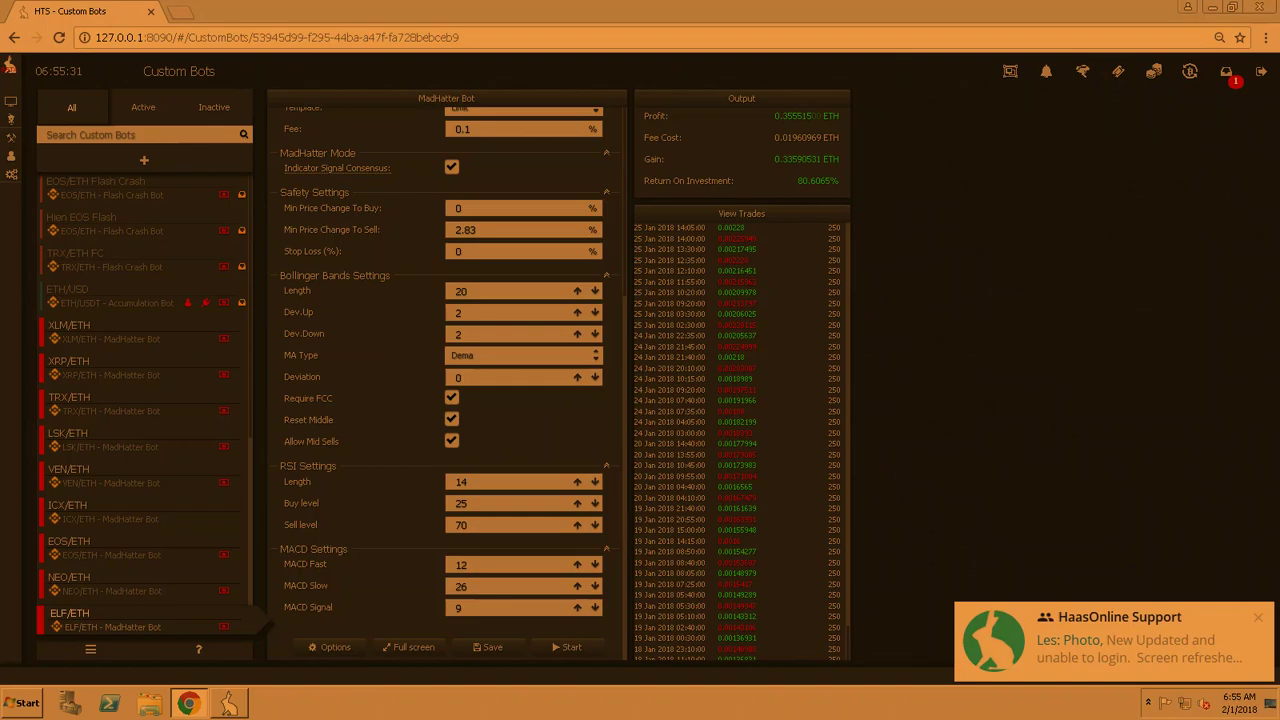
key(Print)
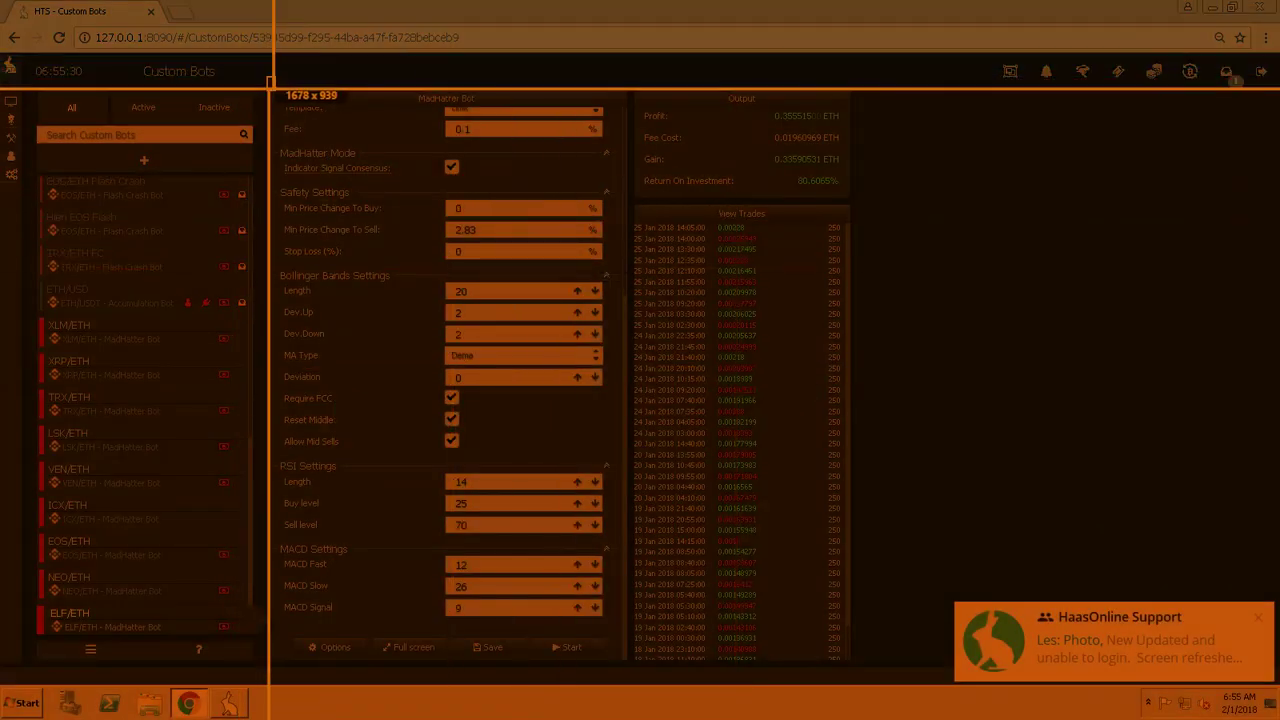
drag(267, 77, 287, 130)
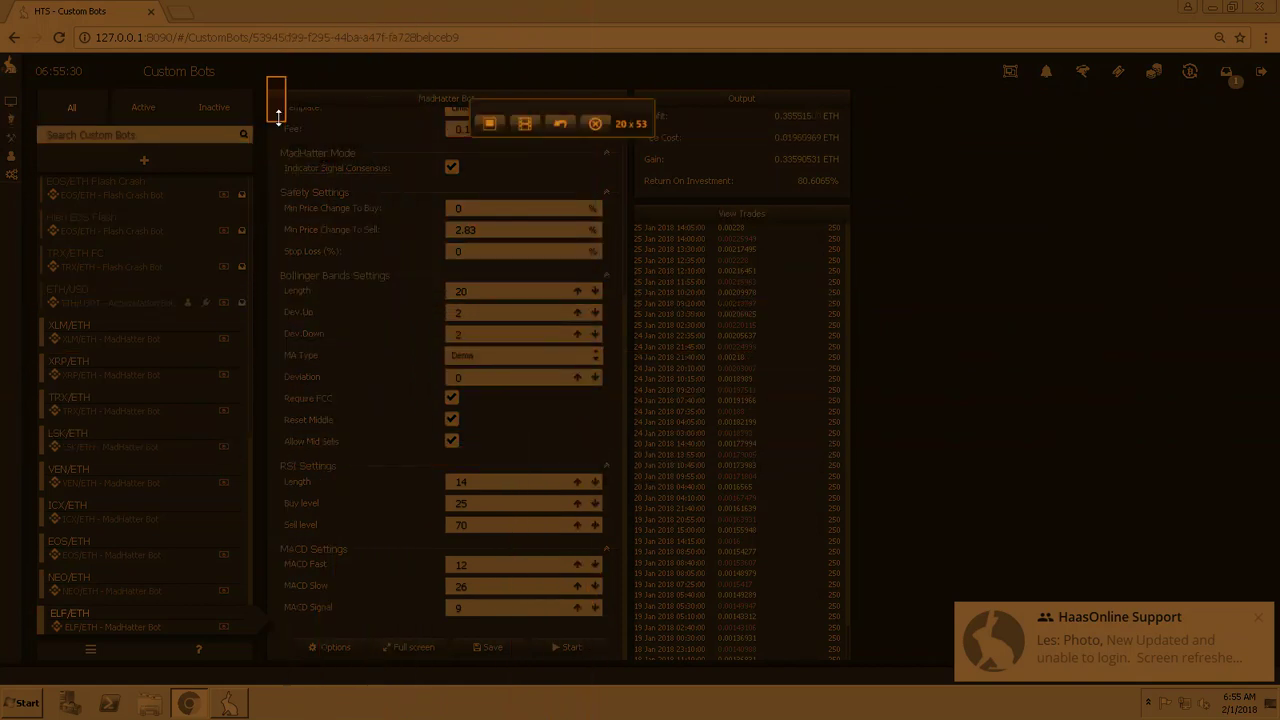
click(595, 124)
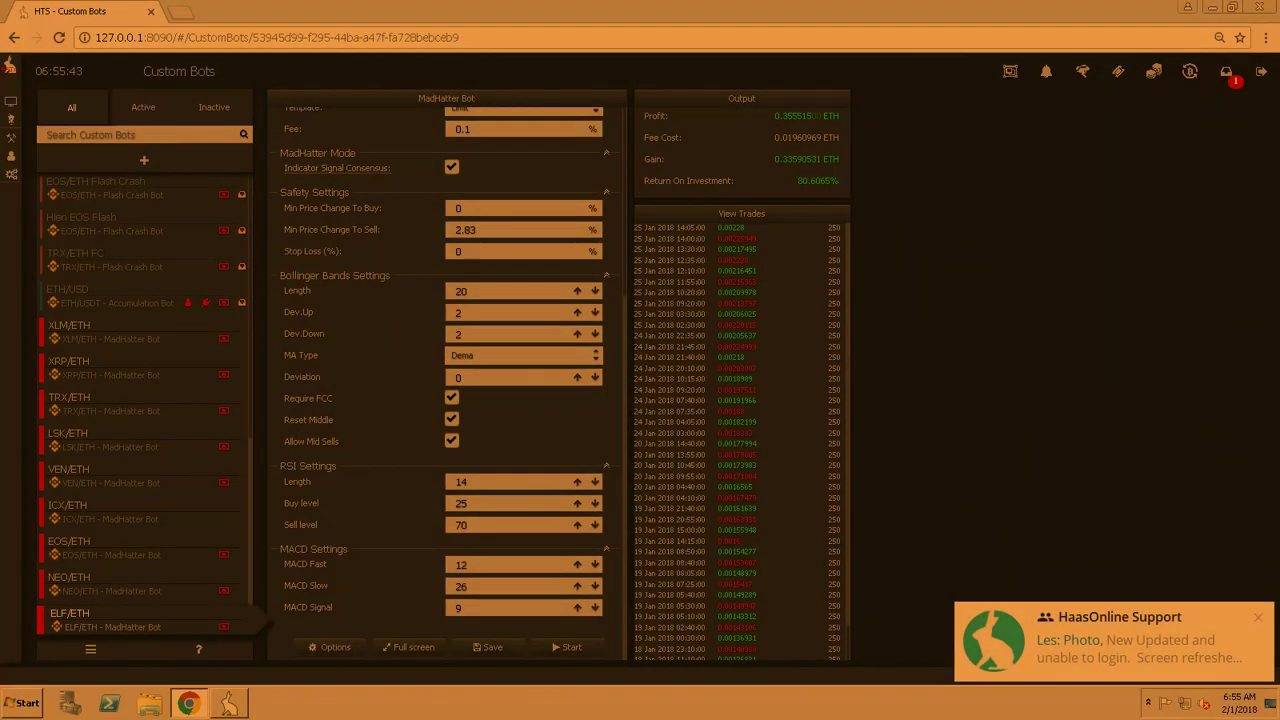
- Capture a screenshot of the ELF/ETH bot's settings, output and trades, and copy it to the clipboard
key(Print)
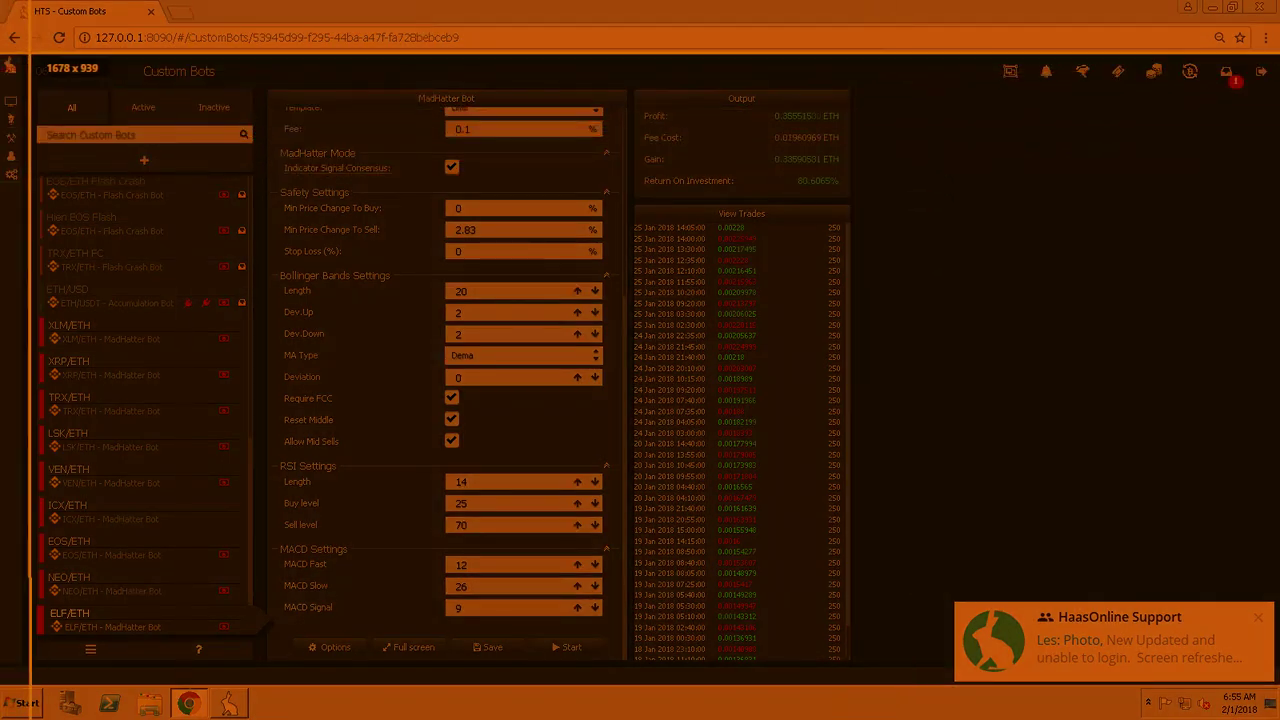
drag(32, 52, 914, 652)
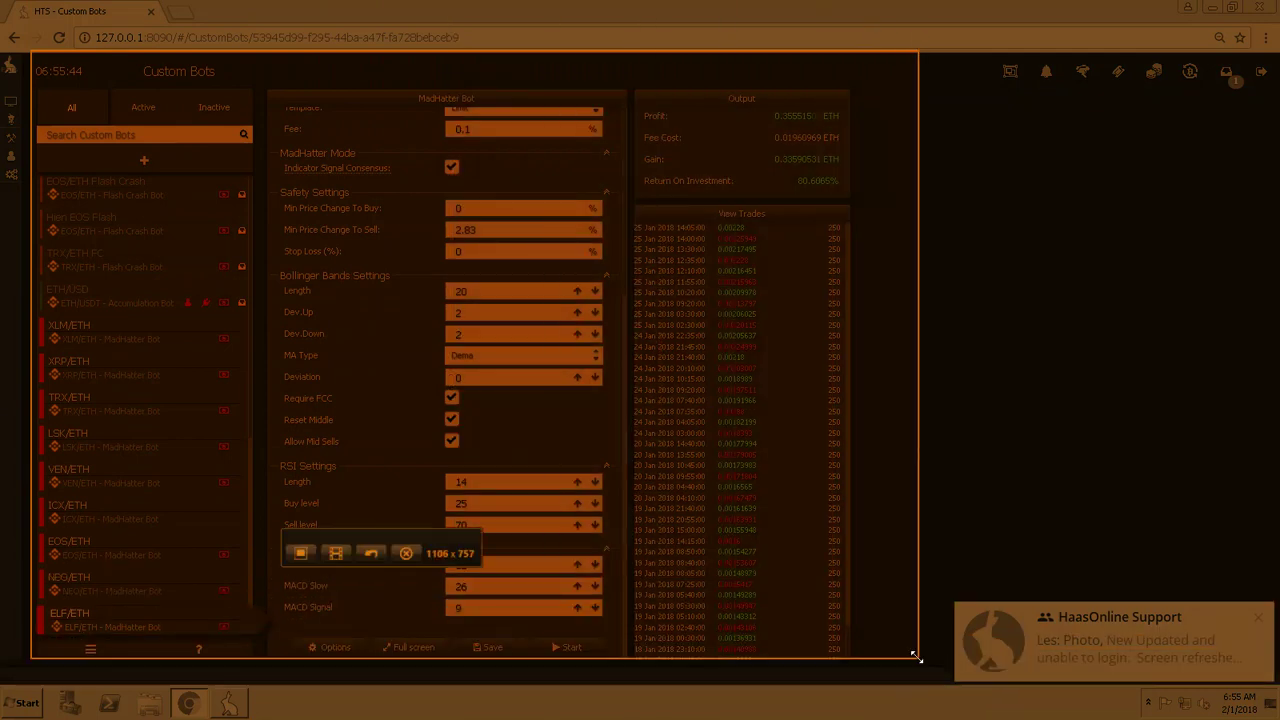
click(303, 551)
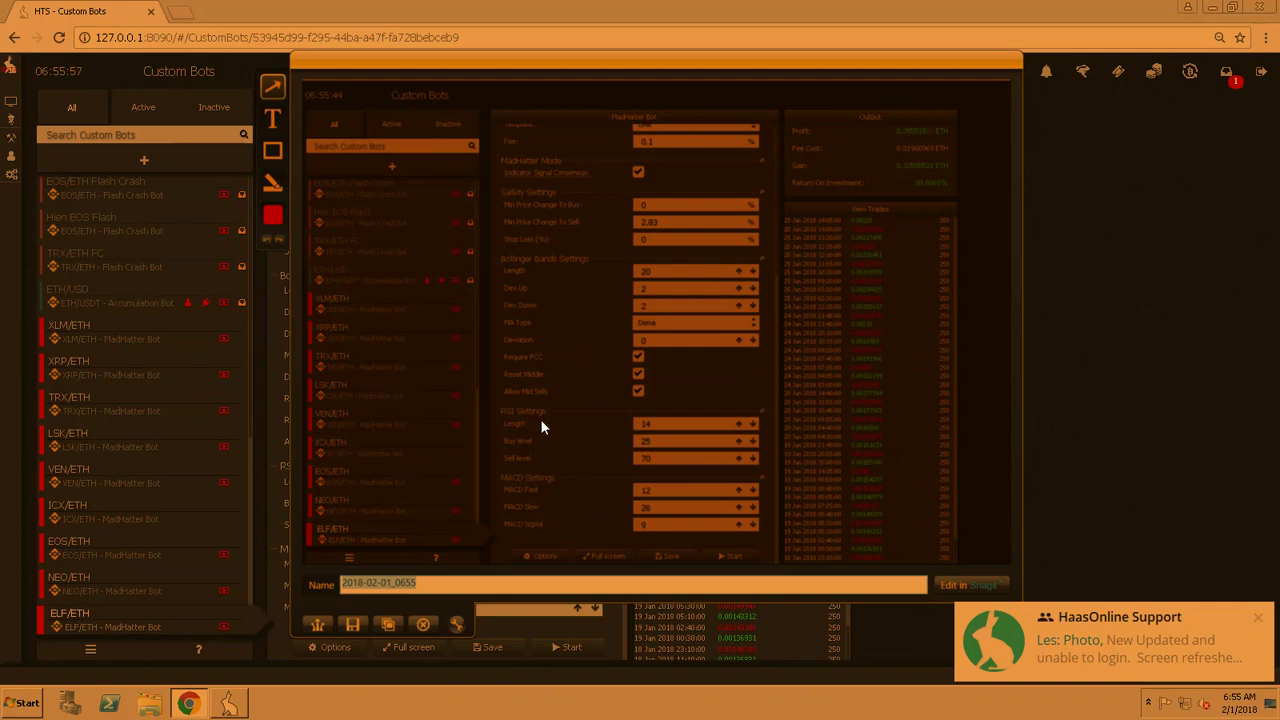
click(385, 623)
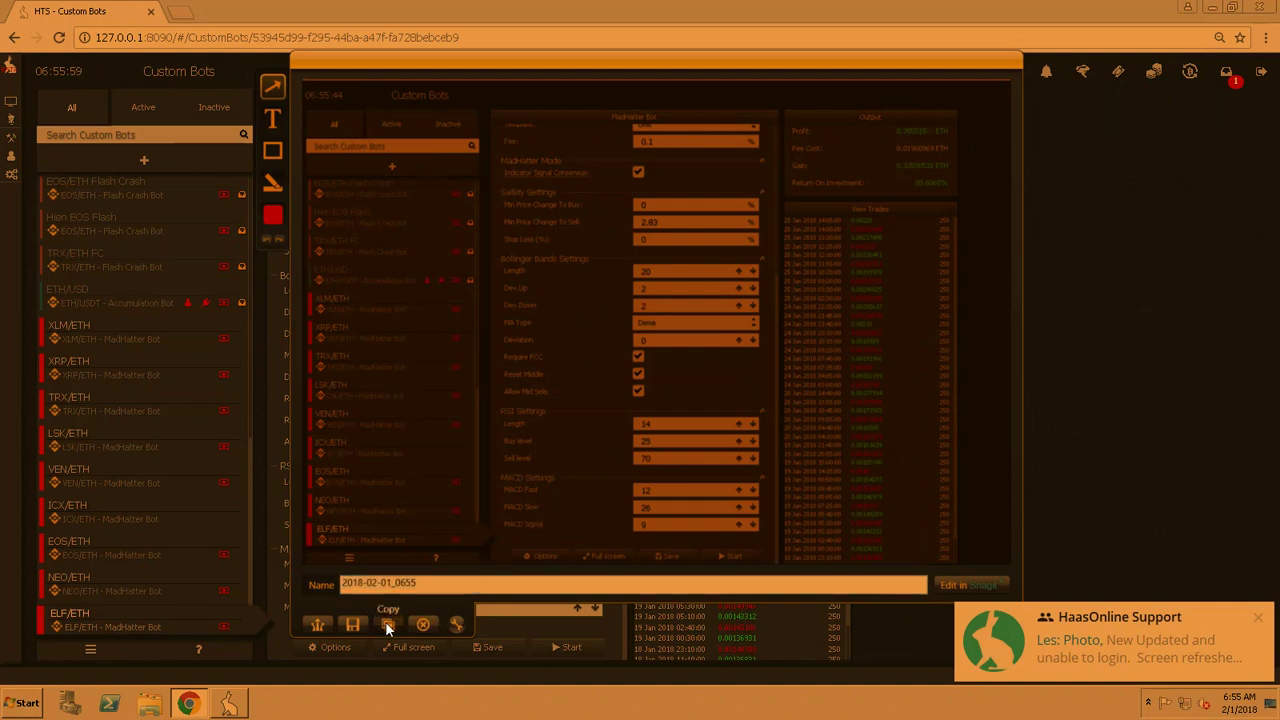
- Switch to the monday.com workspace in a maximized browser window and open the Crypto Bot Settings board
click(90, 648)
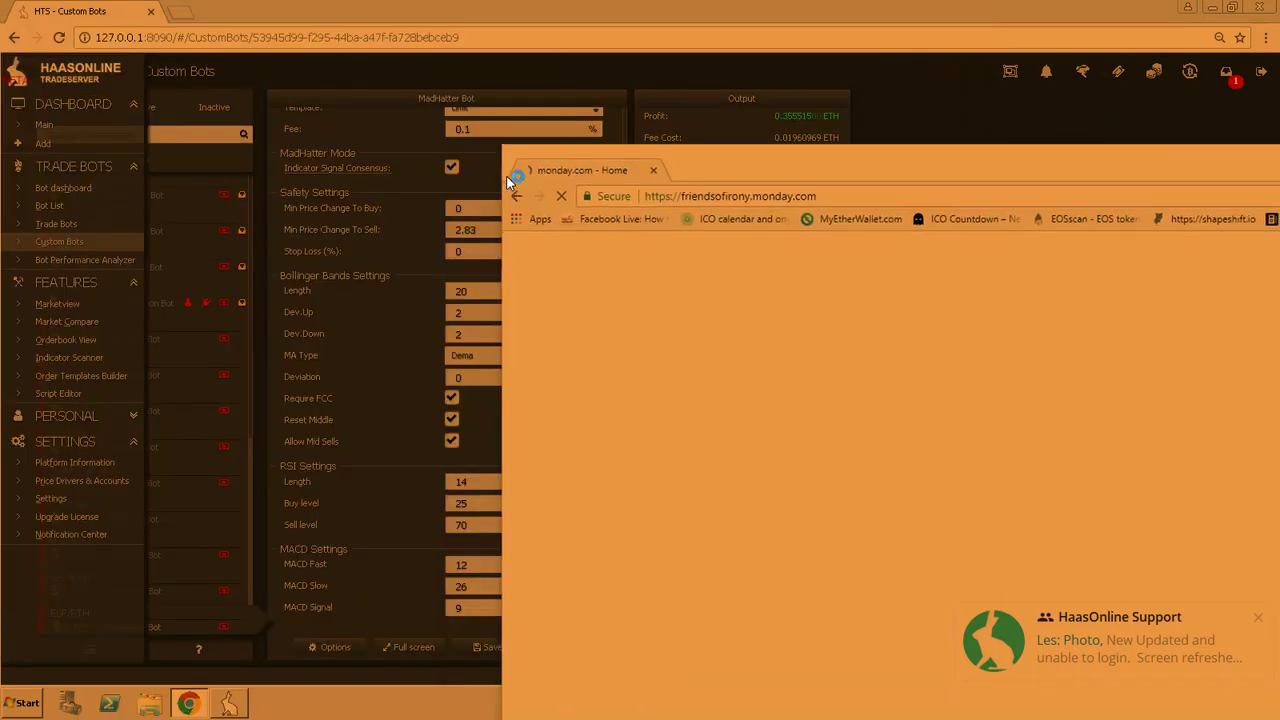
double_click(720, 164)
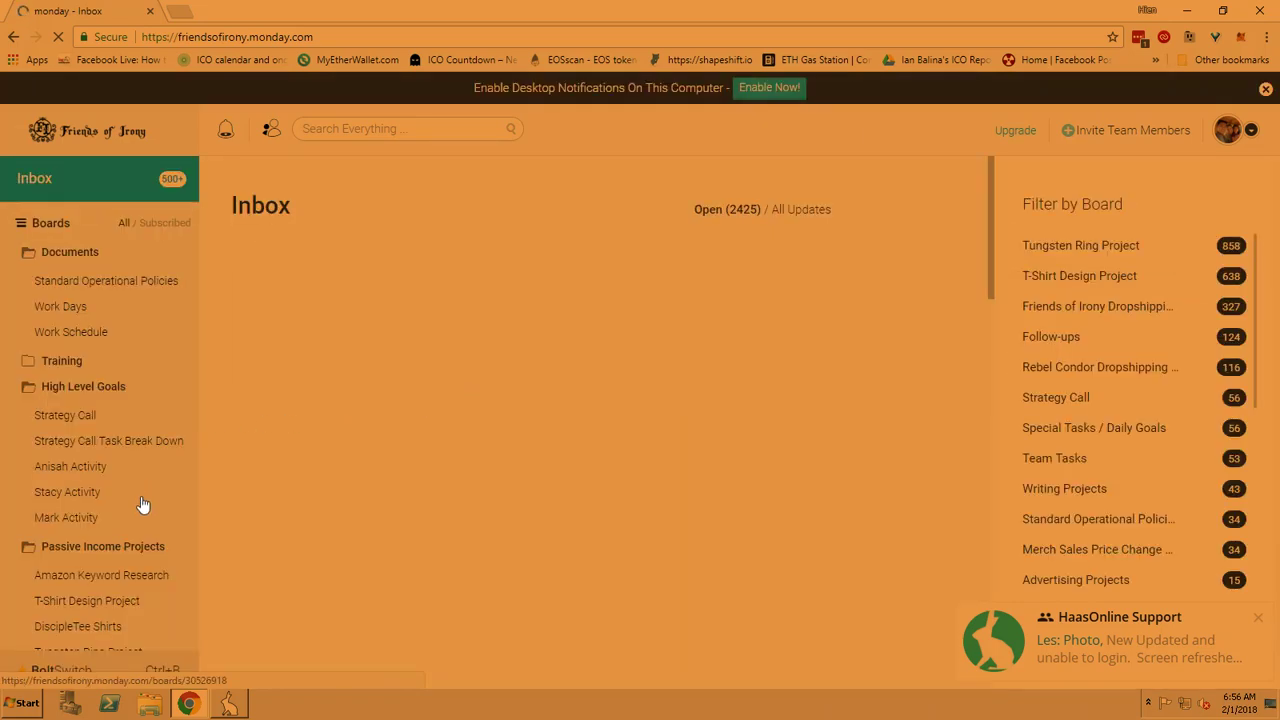
scroll(137, 445, down, 1)
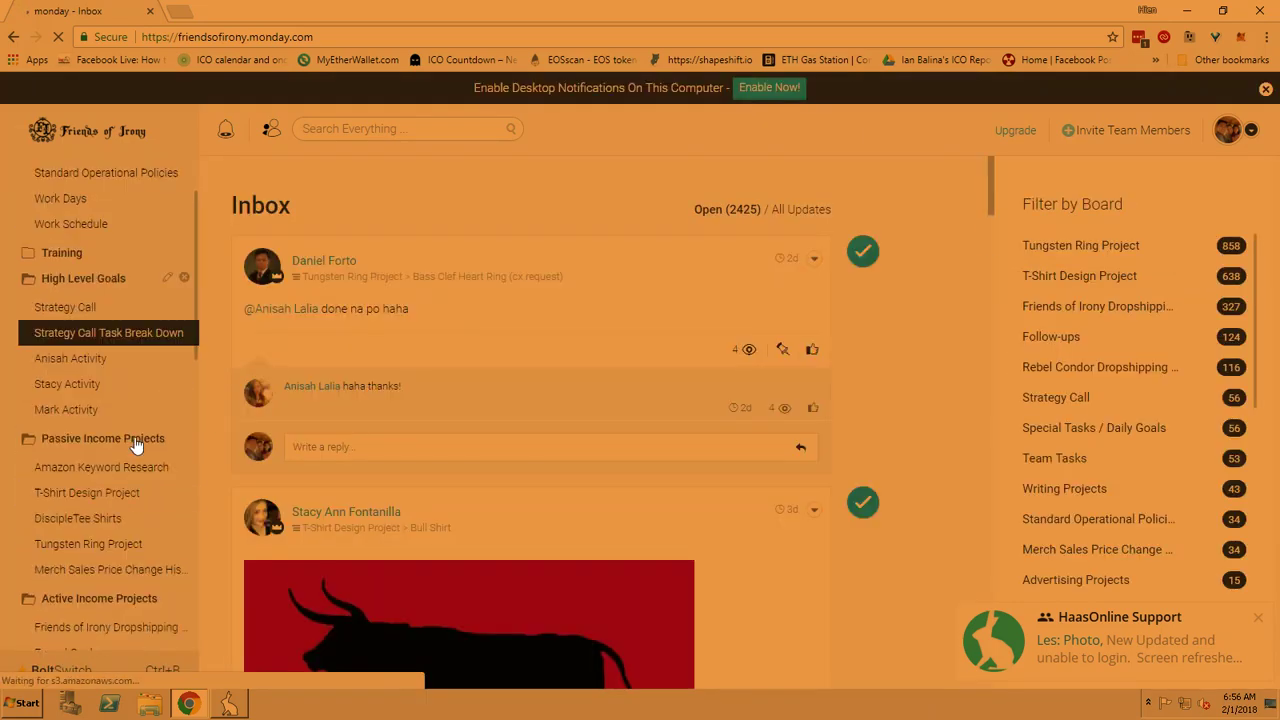
scroll(137, 445, down, 3)
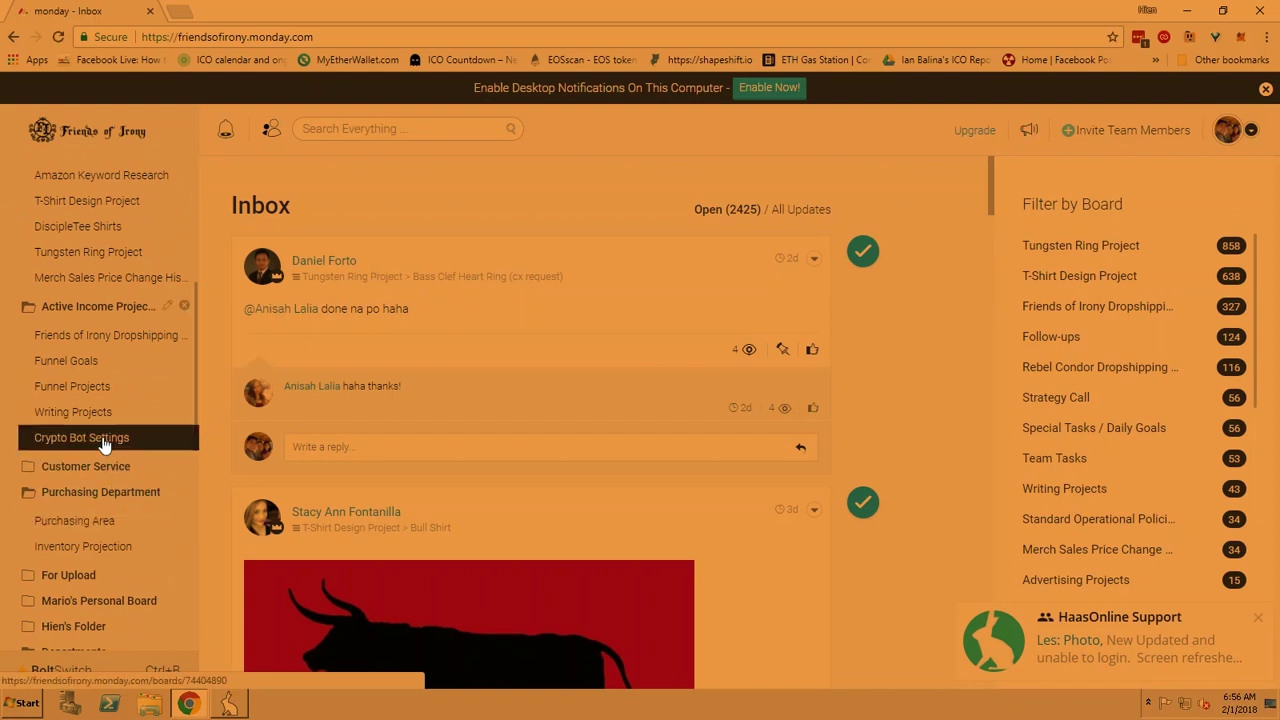
click(104, 440)
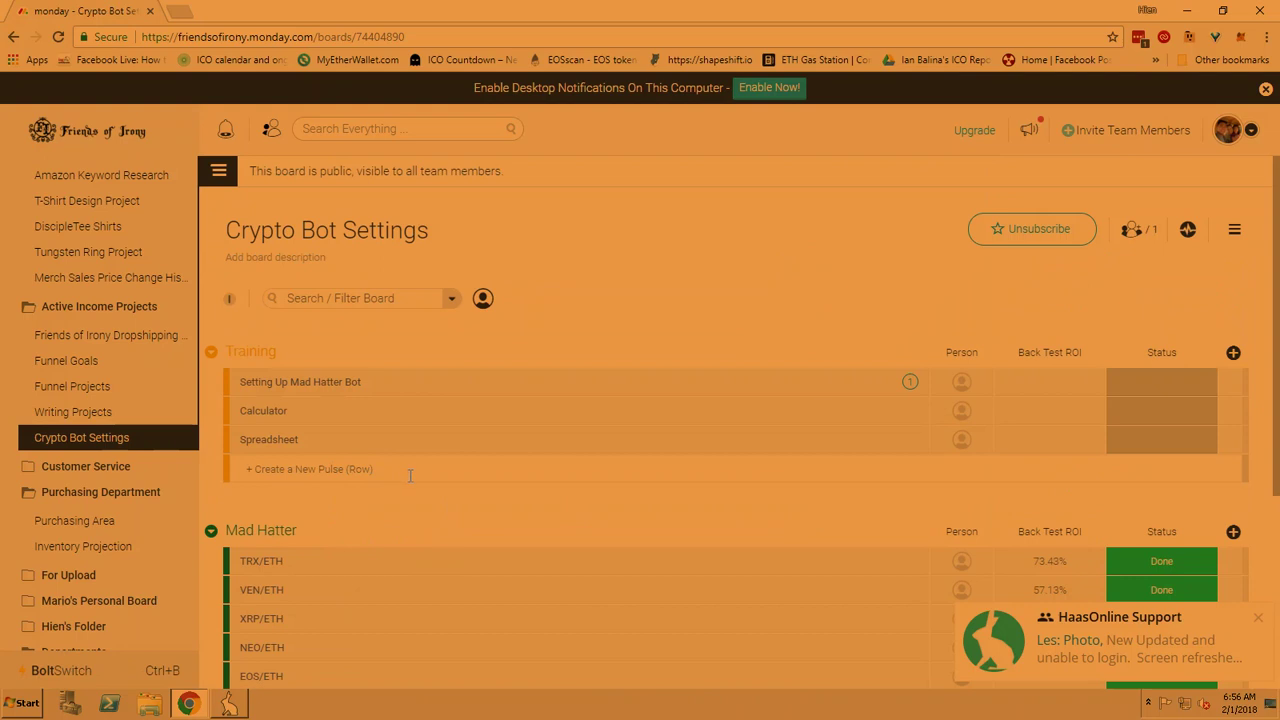
- Add a new row named ELF/ETH to the Mad Hatter group of the board
scroll(368, 480, down, 3)
click(285, 545)
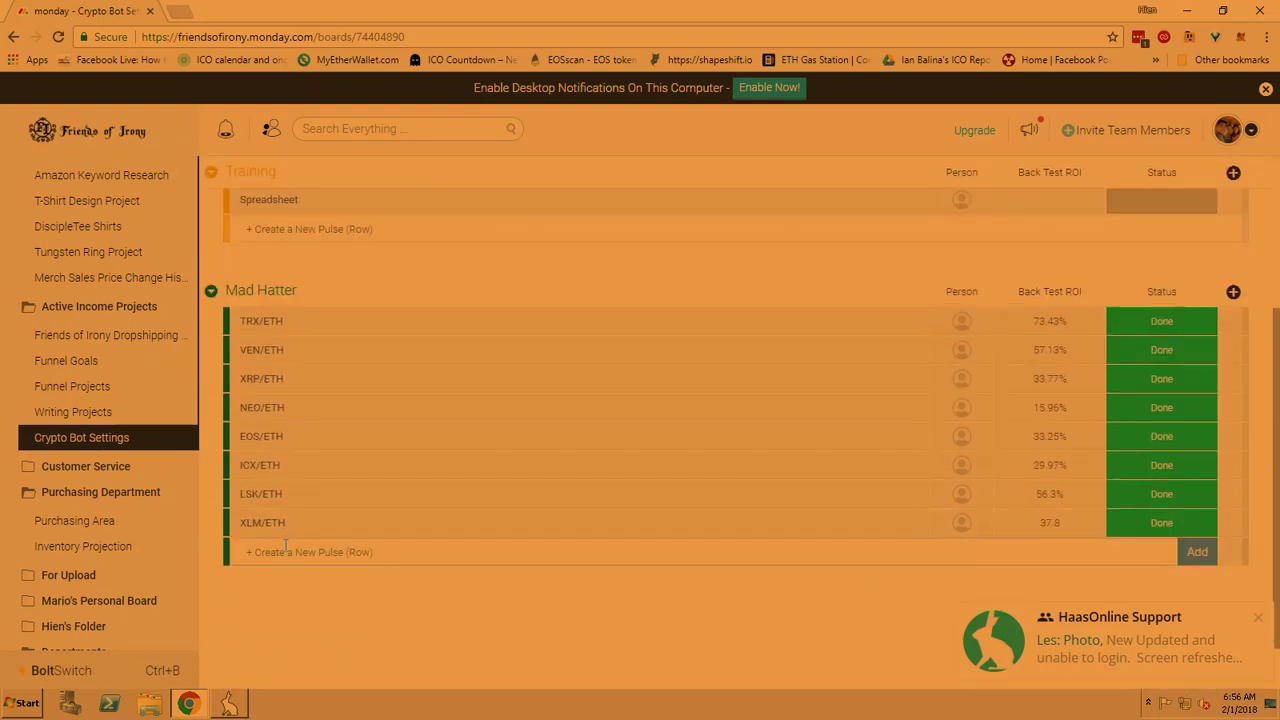
text(ELF/ETH)
key(Return)
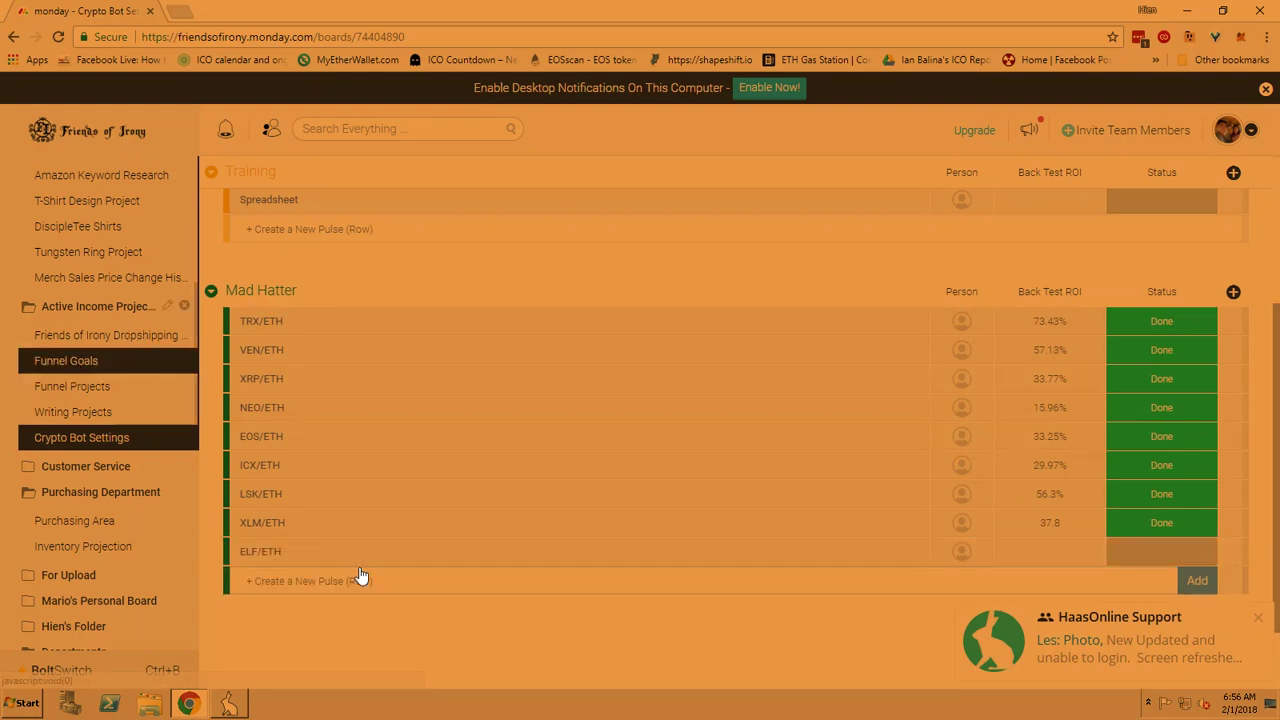
- Add a note to the ELF/ETH row's info boxes and title it "2/01/2018 80%"
click(317, 558)
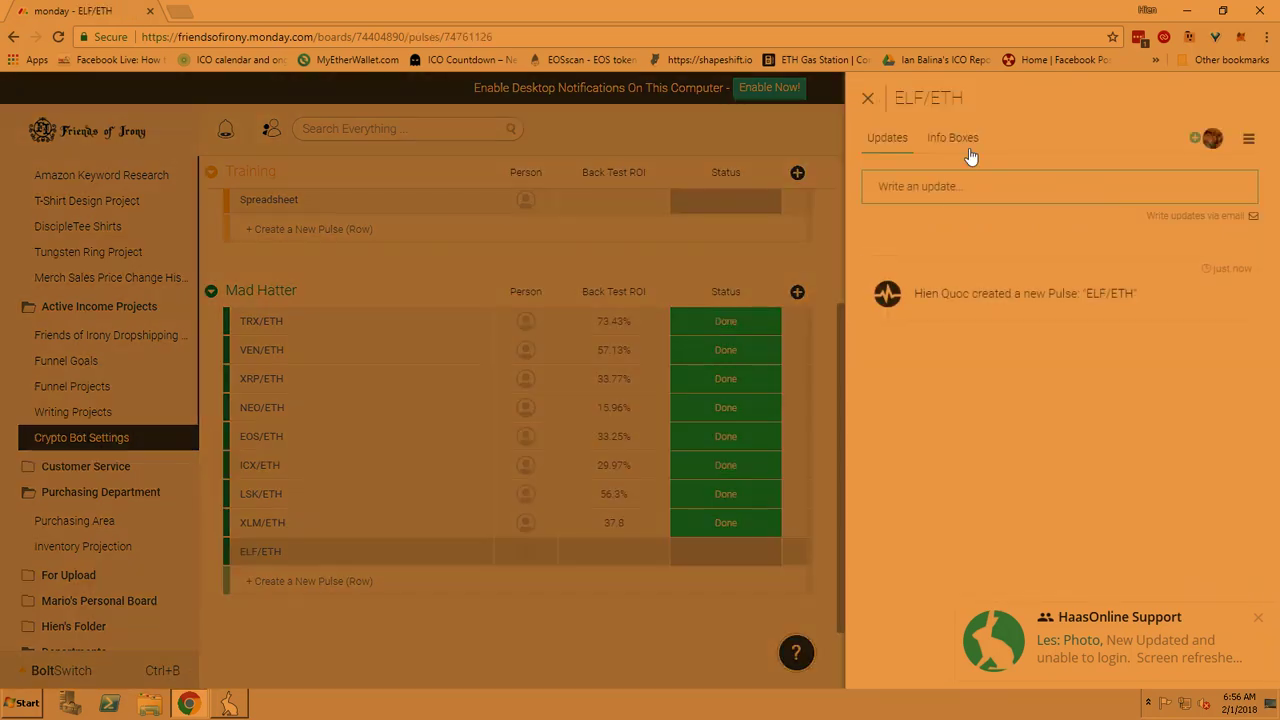
click(966, 142)
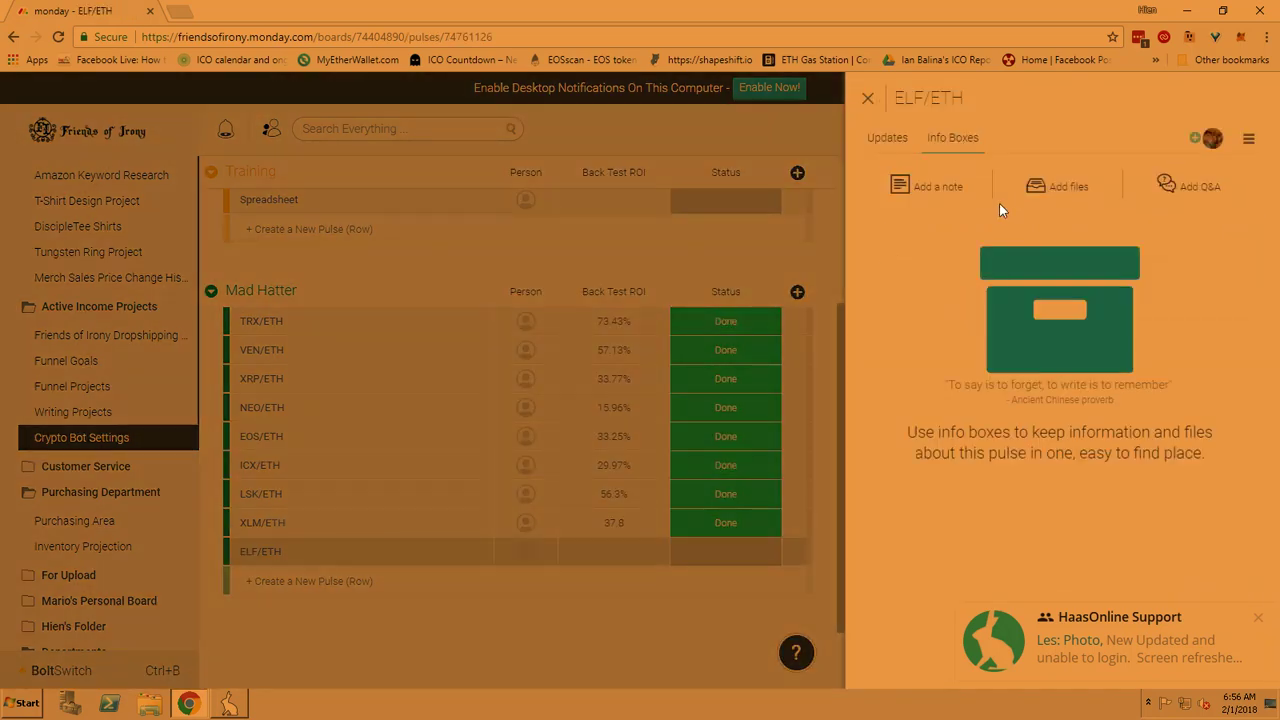
click(942, 192)
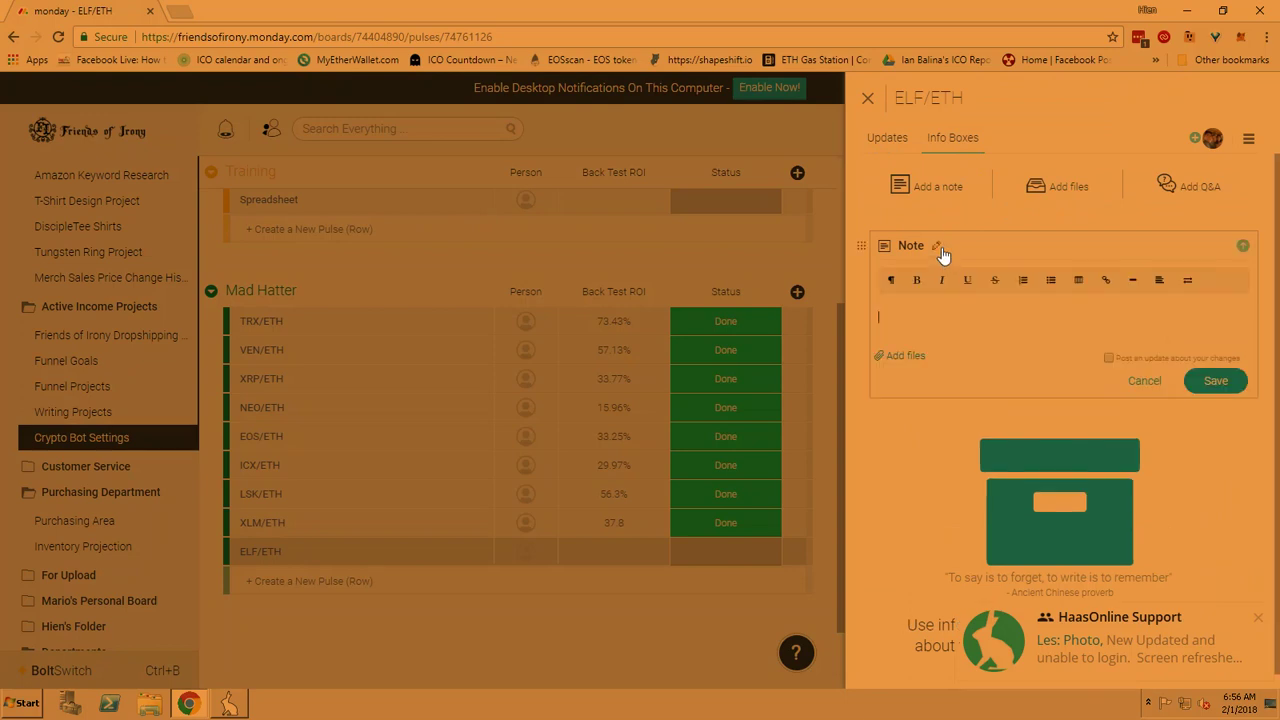
drag(940, 245, 828, 242)
text(80)
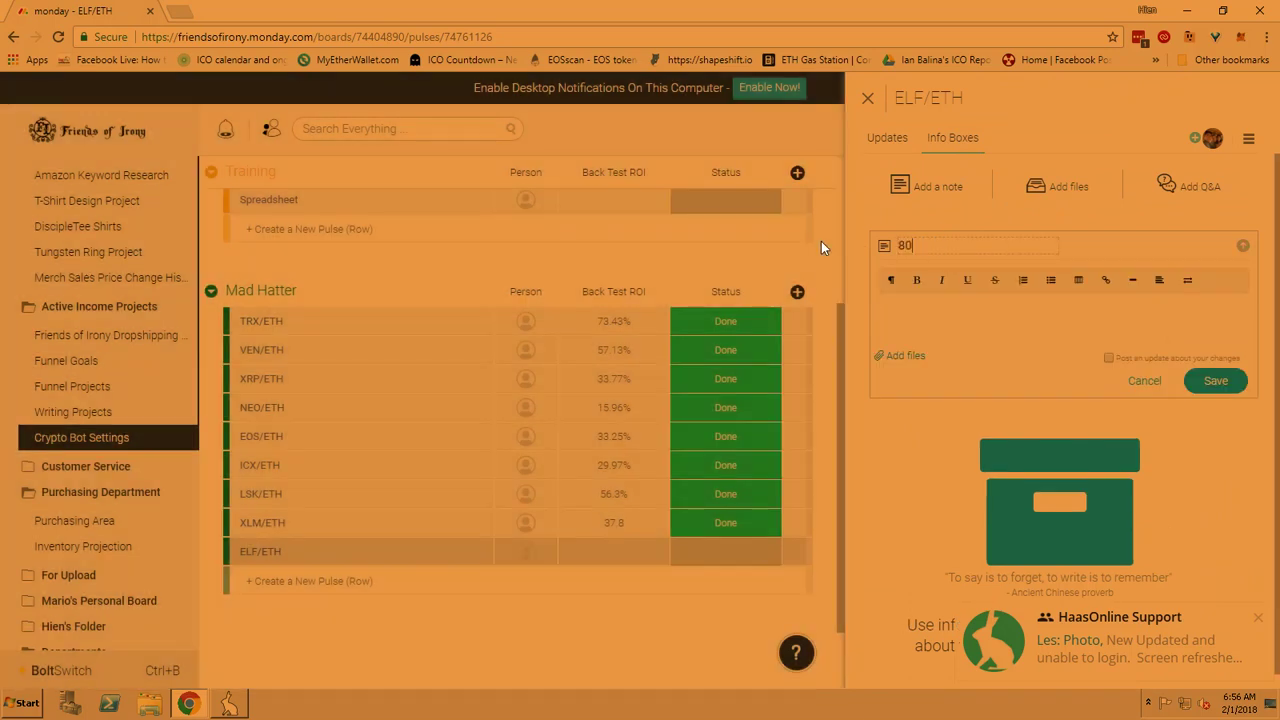
key(BackSpace)
key(BackSpace)
text(2/01/2018 80%)
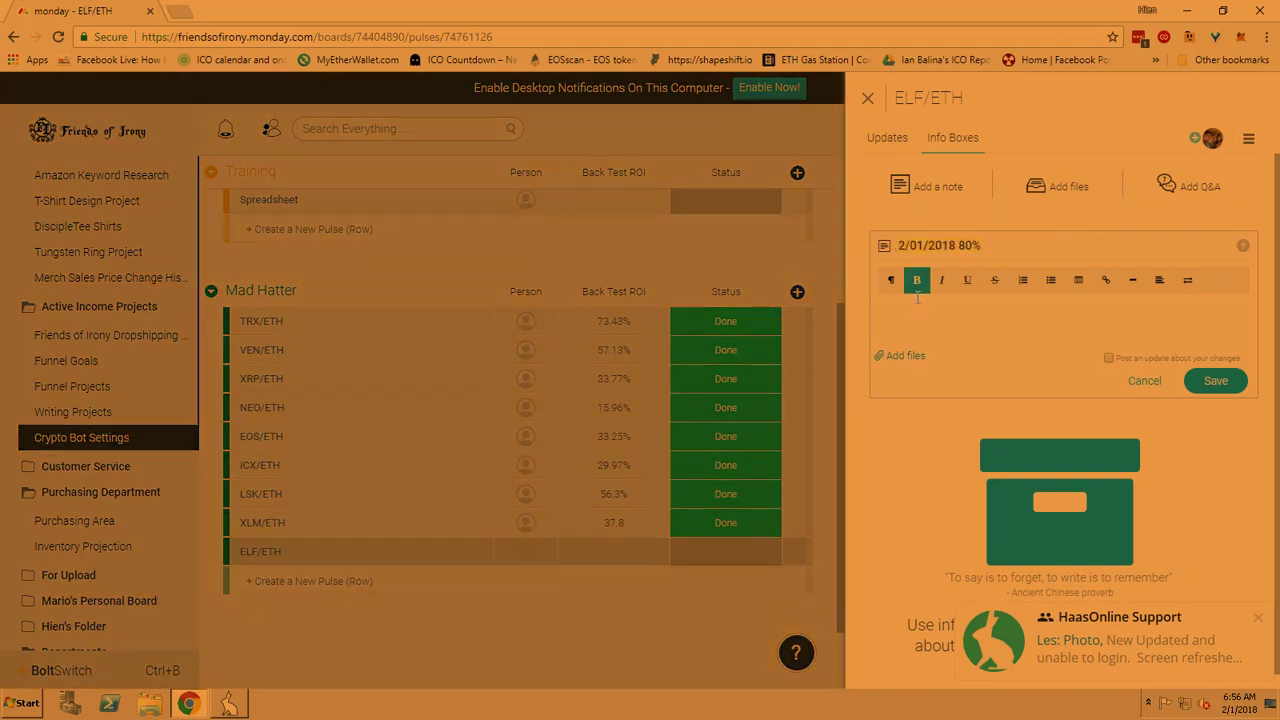
- Paste the captured bot settings screenshot into the ELF/ETH note and save the note
click(908, 314)
key(ctrl+v)
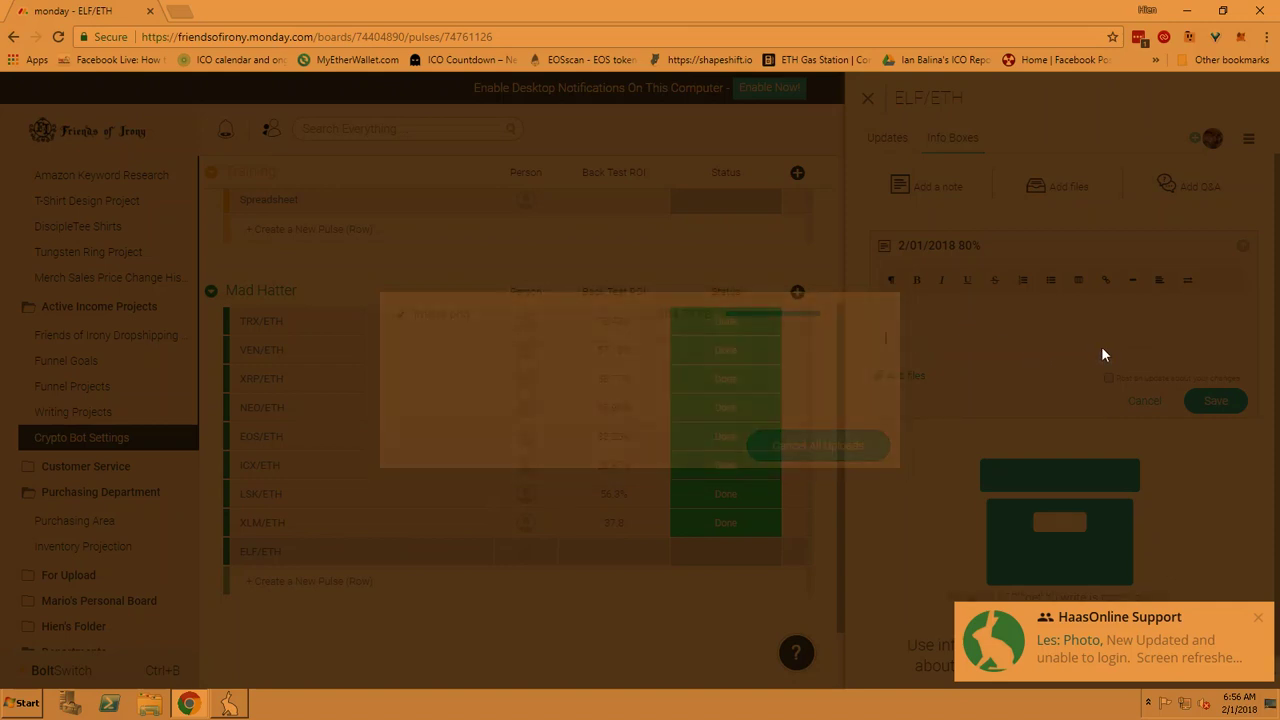
scroll(1193, 480, down, 3)
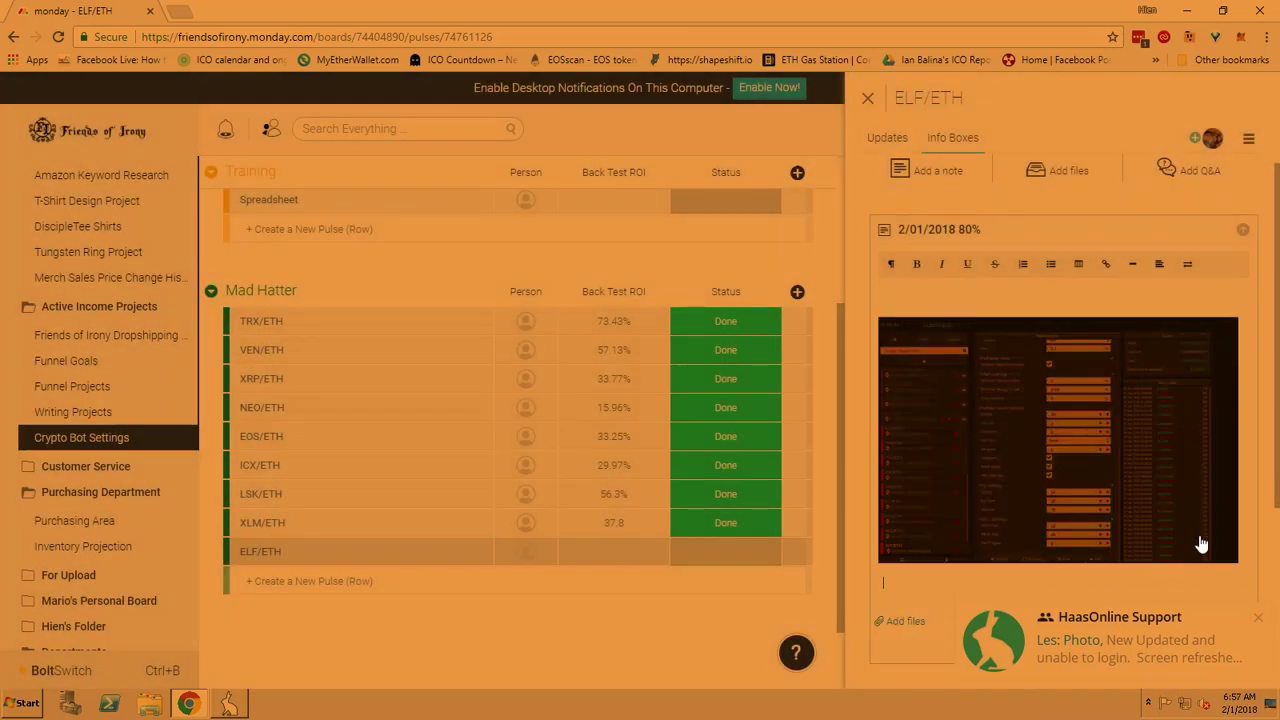
click(1210, 486)
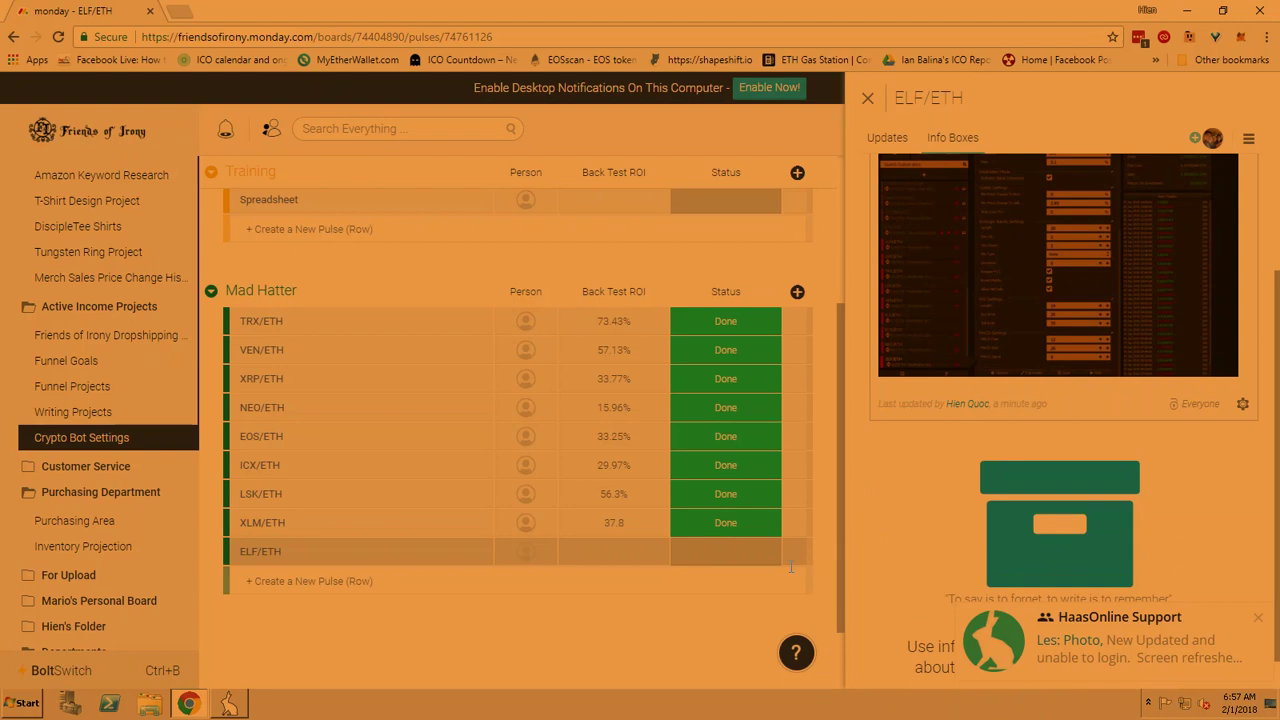
- Set the ELF/ETH row's status to Done and its Back Test ROI to 80%
click(735, 555)
click(729, 551)
click(605, 478)
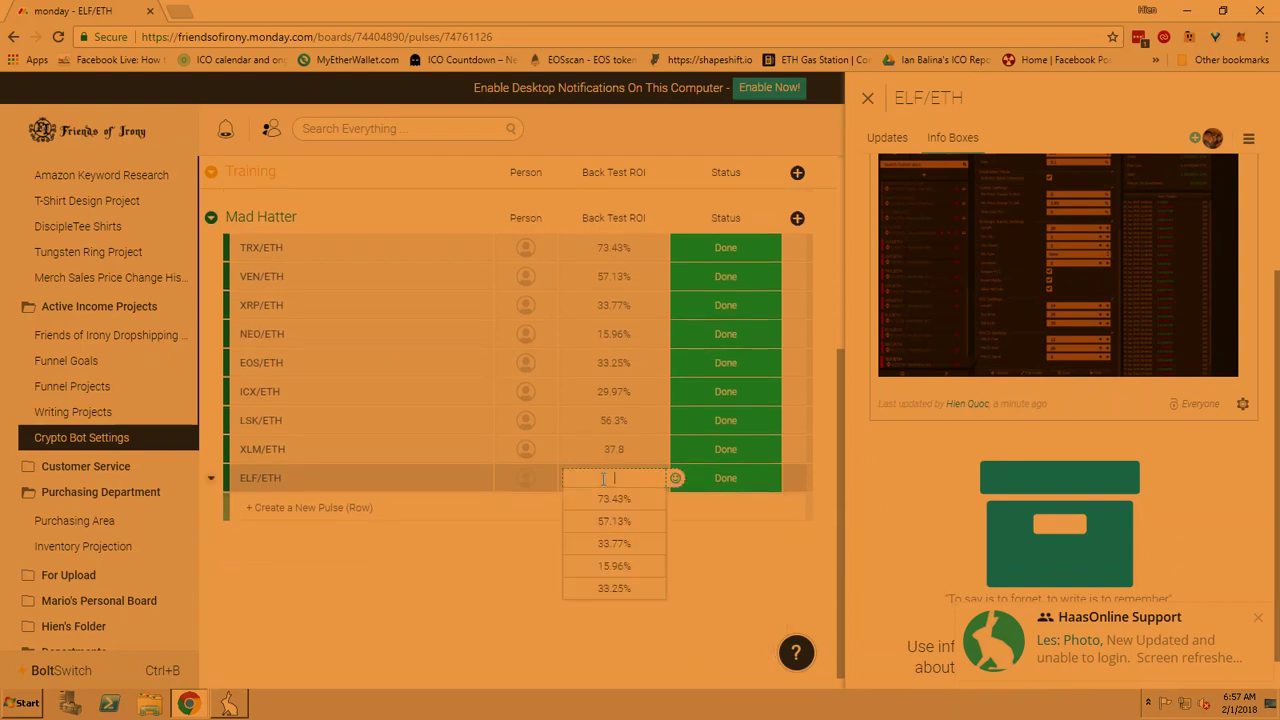
text(80)
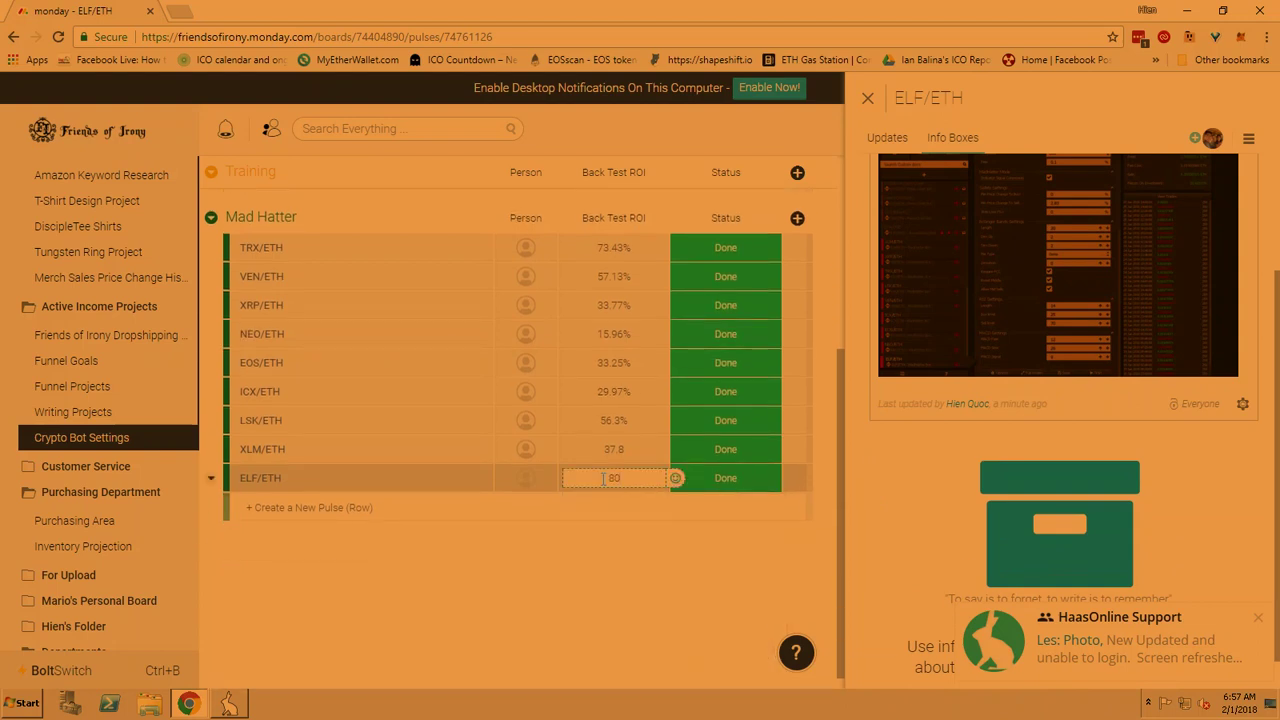
text(%)
key(Return)
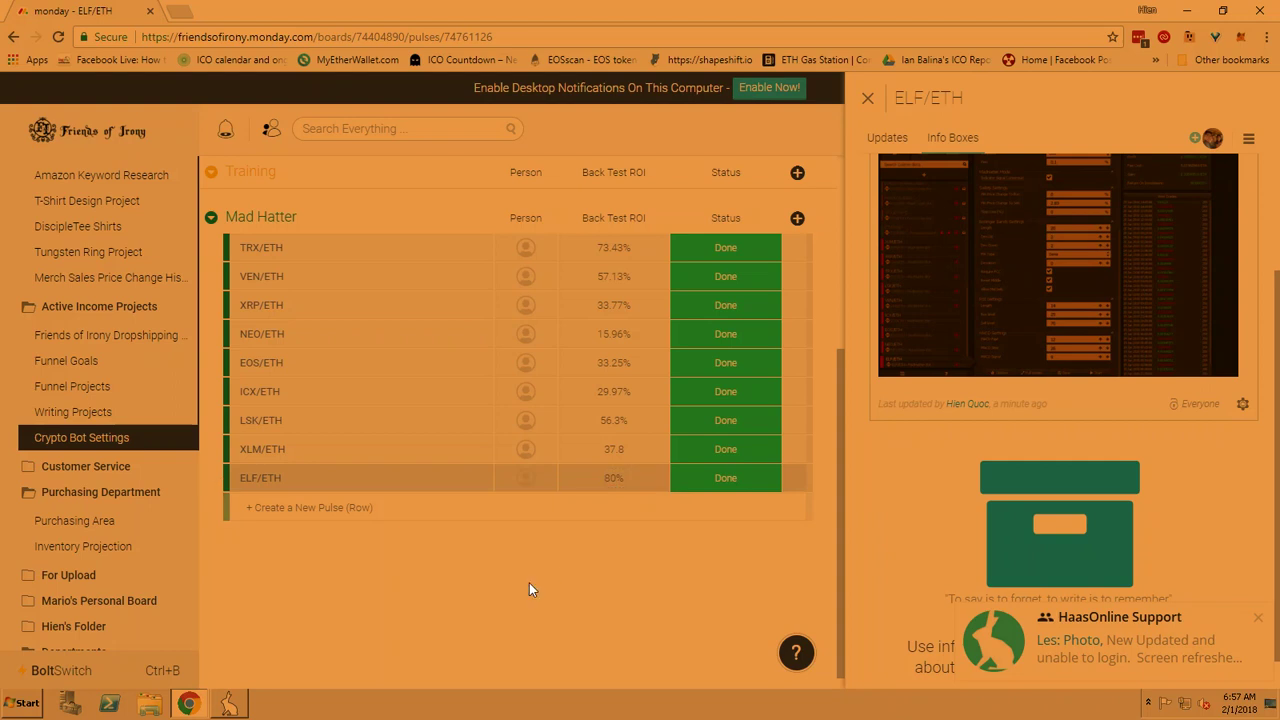
- Open the HAAS Online Bot Settings spreadsheet linked in the info box of the Training group's Spreadsheet row
scroll(444, 523, up, 3)
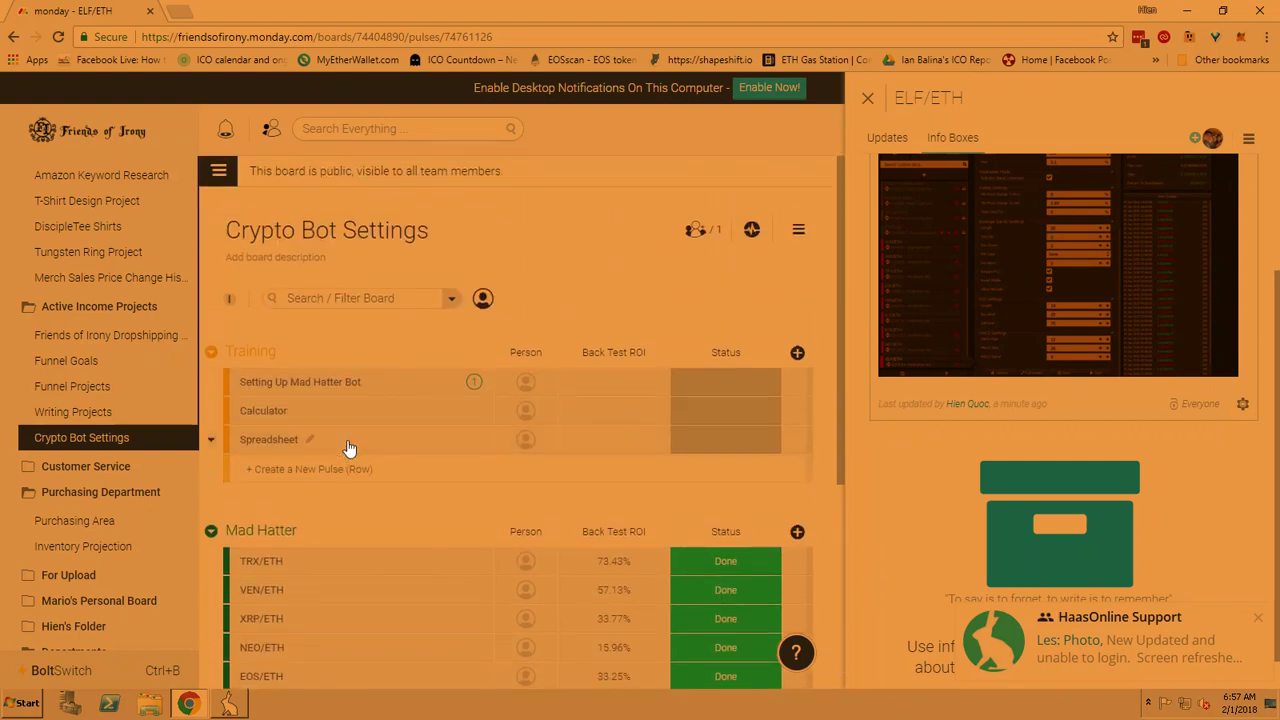
click(349, 447)
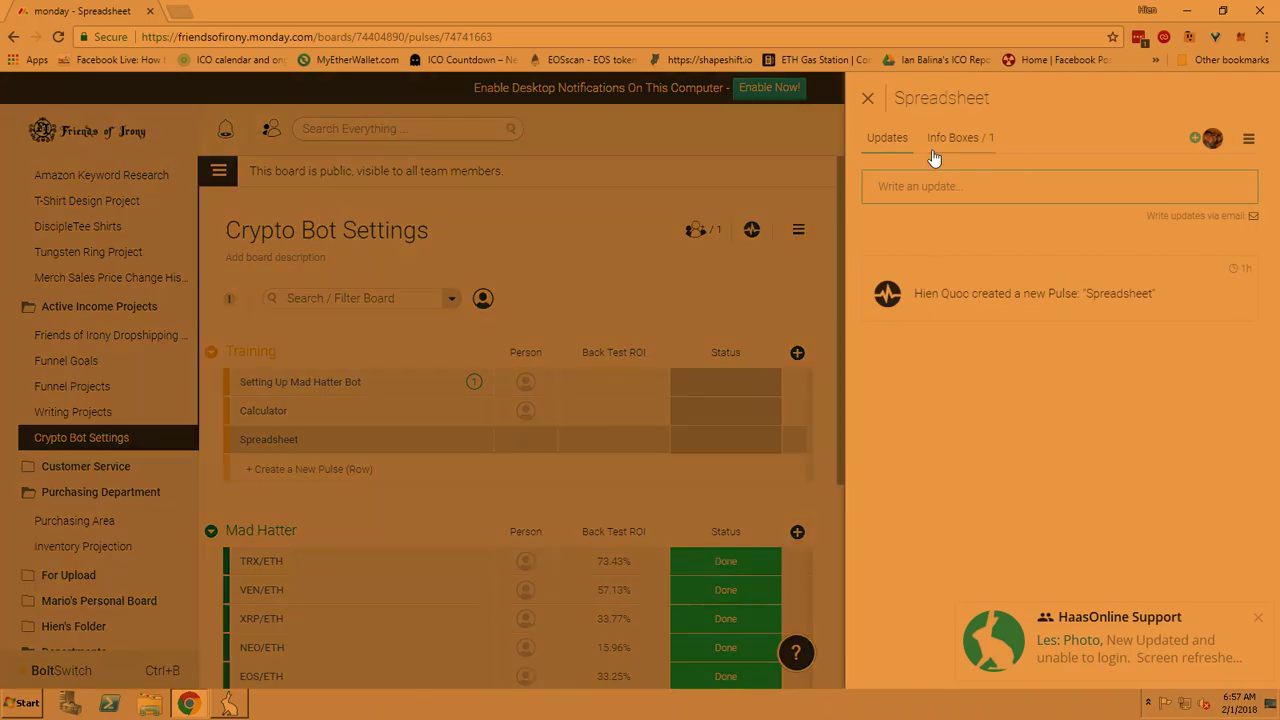
click(950, 138)
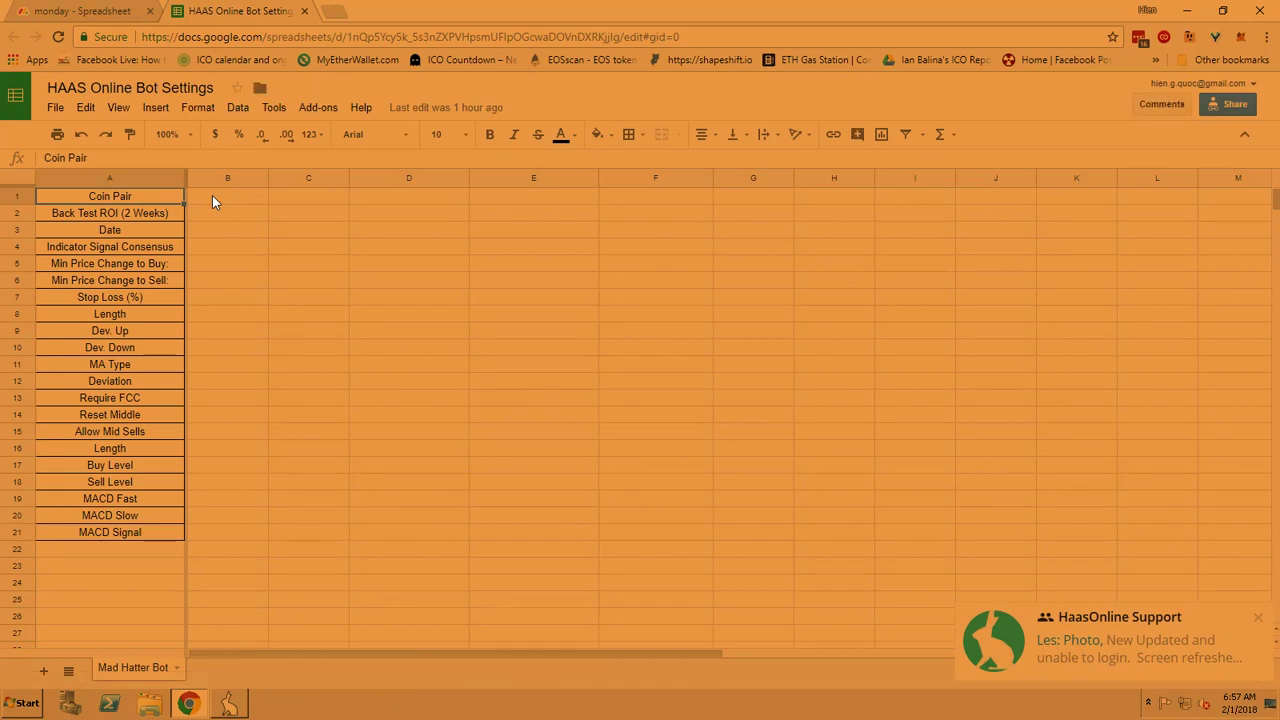
- Enter ELF/ETH as the coin pair in cell B1 and 02.01.2018 in cell B2
click(212, 200)
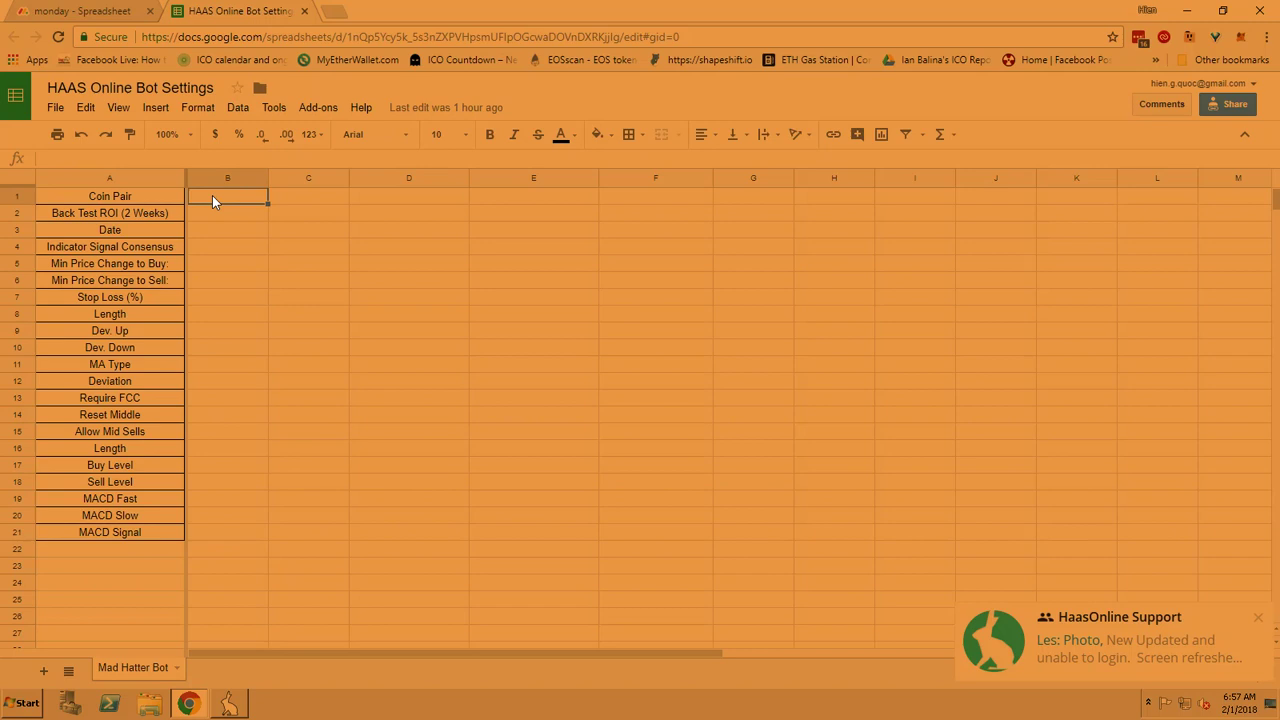
text(ELF/ETH)
key(Return)
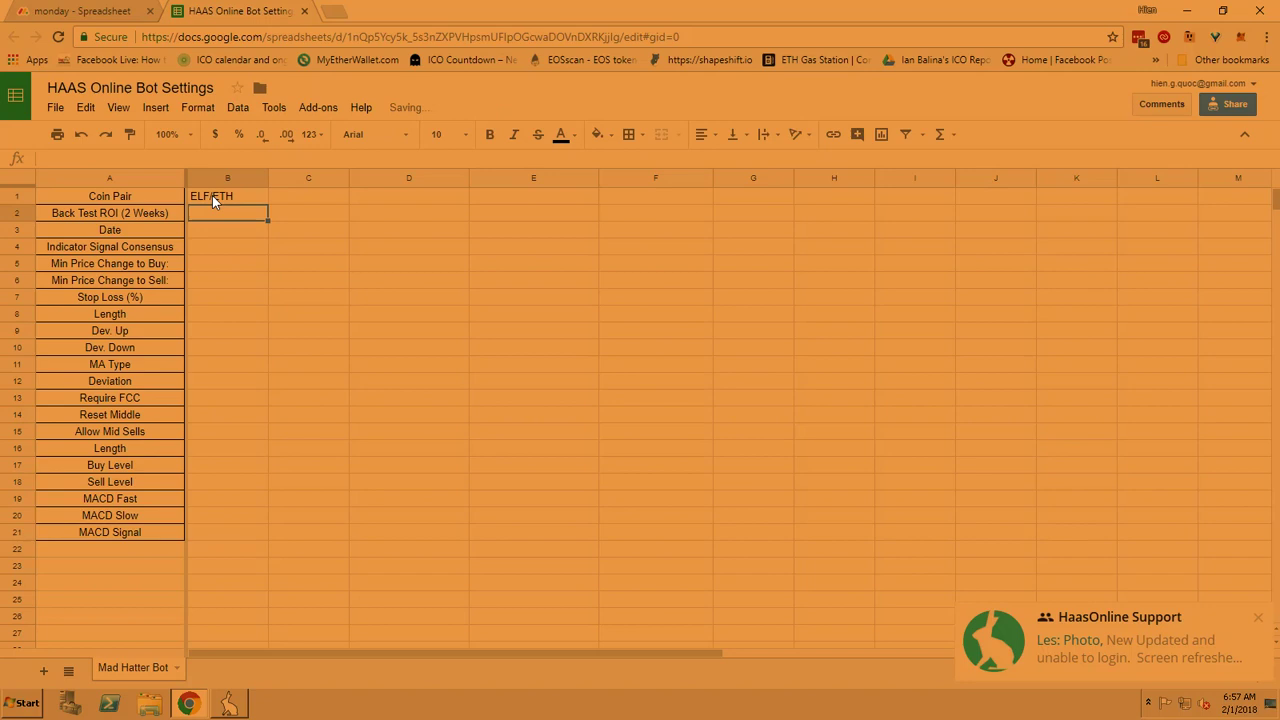
text(02)
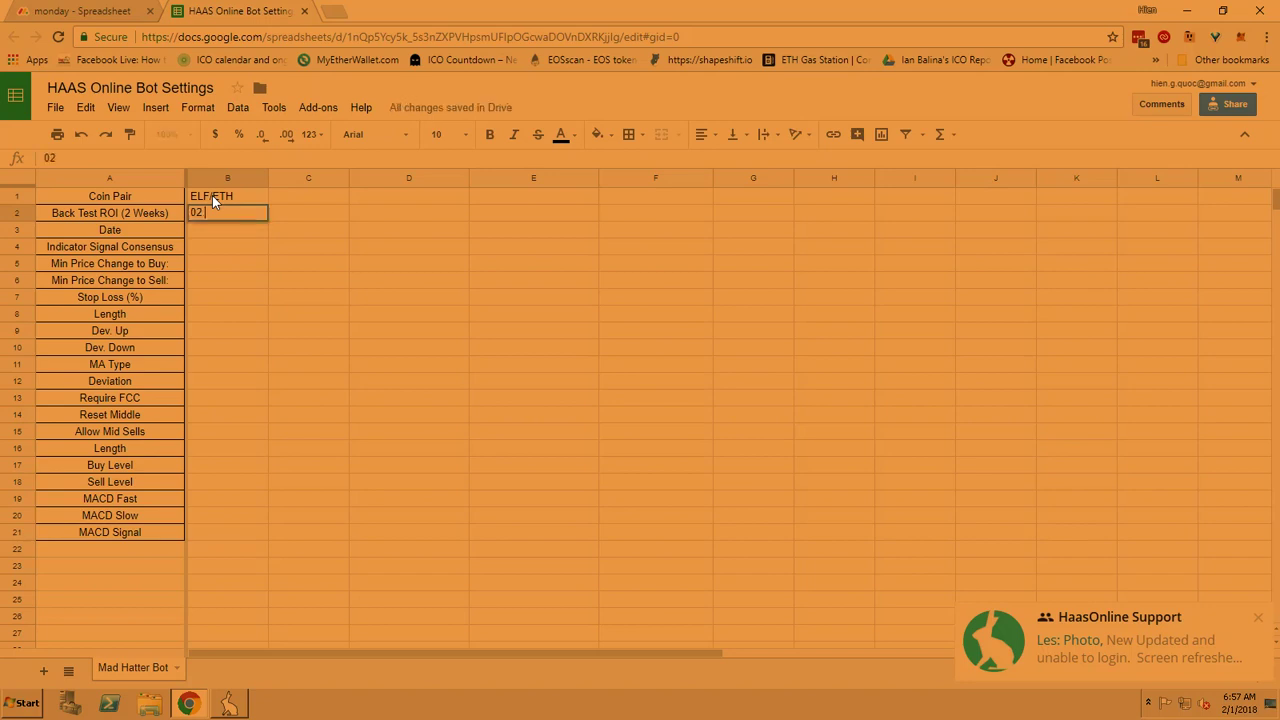
text(.01.2018)
key(Return)
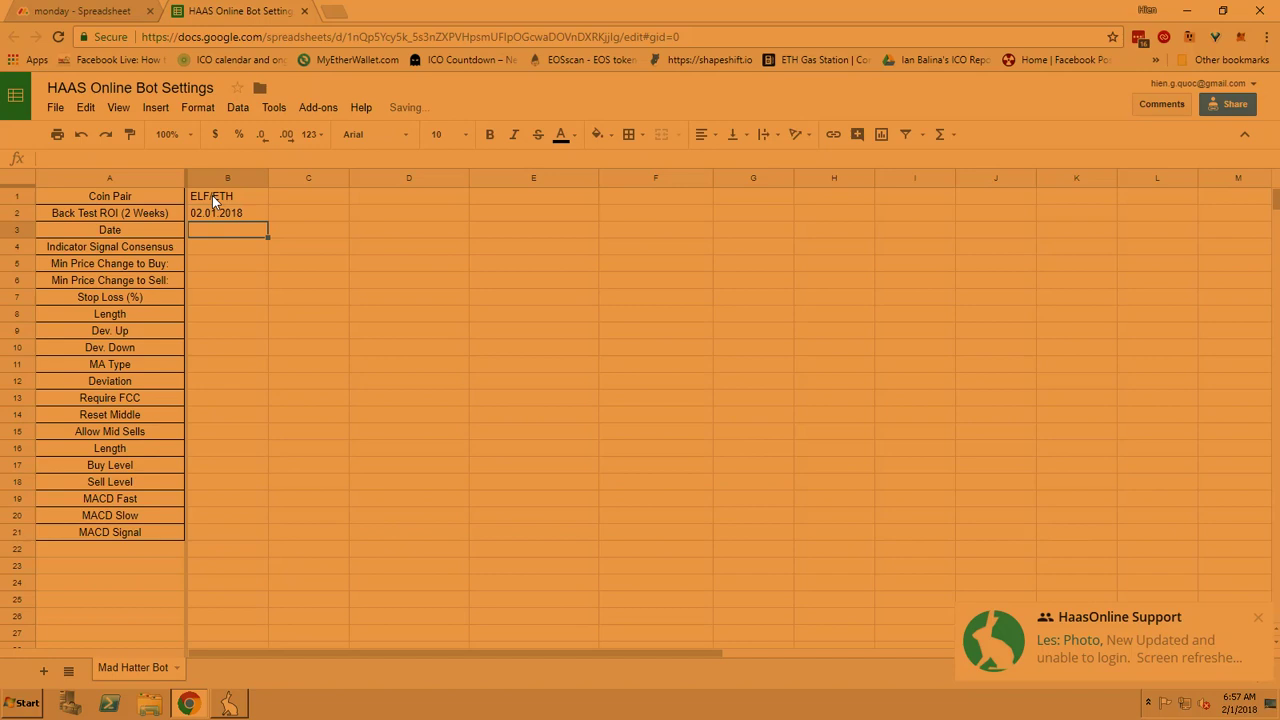
- Move the date 02.01.2018 from cell B2 into the Date row in cell B3
key(Up)
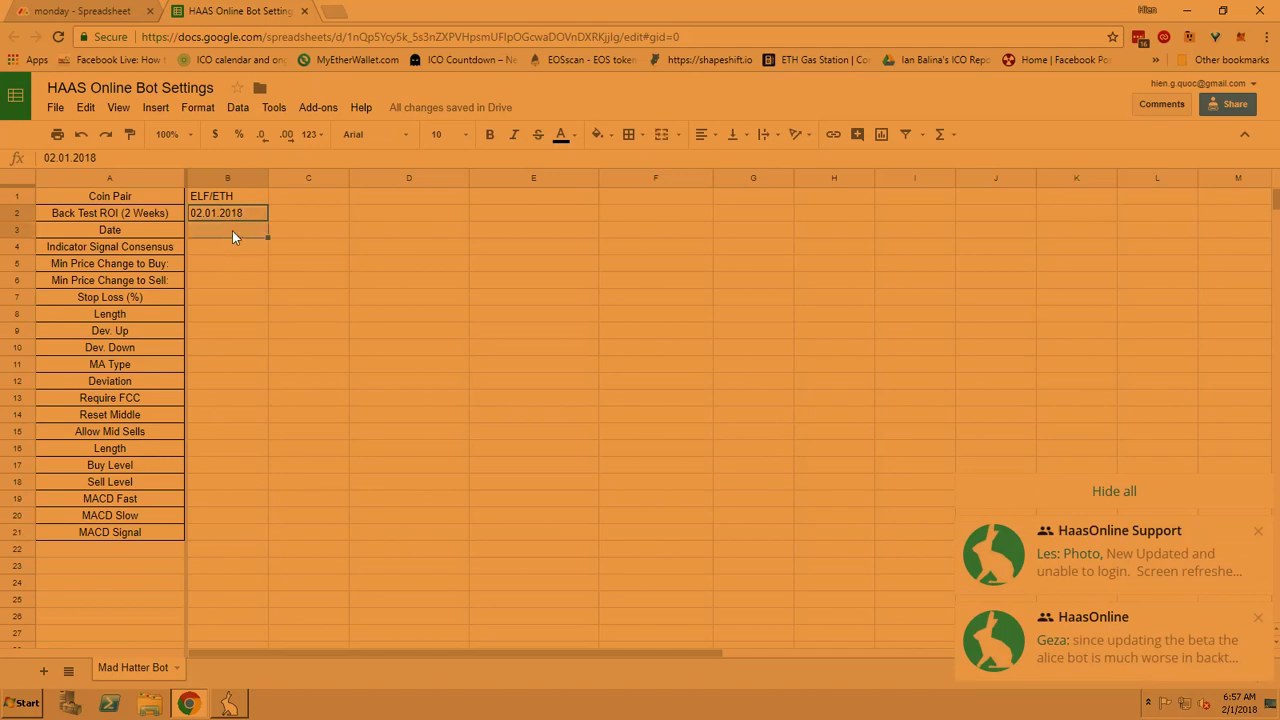
click(238, 197)
click(240, 206)
key(ctrl+c)
drag(242, 234, 245, 229)
click(247, 214)
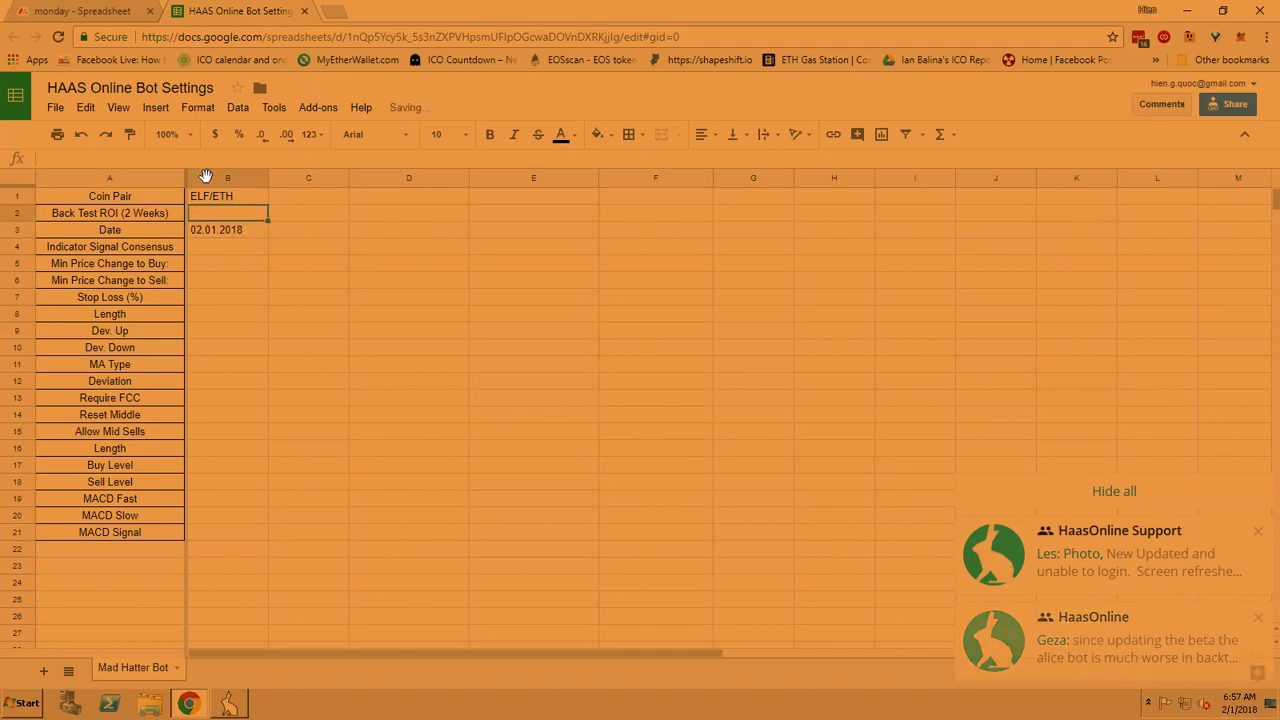
- Switch back to the monday.com board and the trade server to look up the ELF/ETH backtest results
click(88, 10)
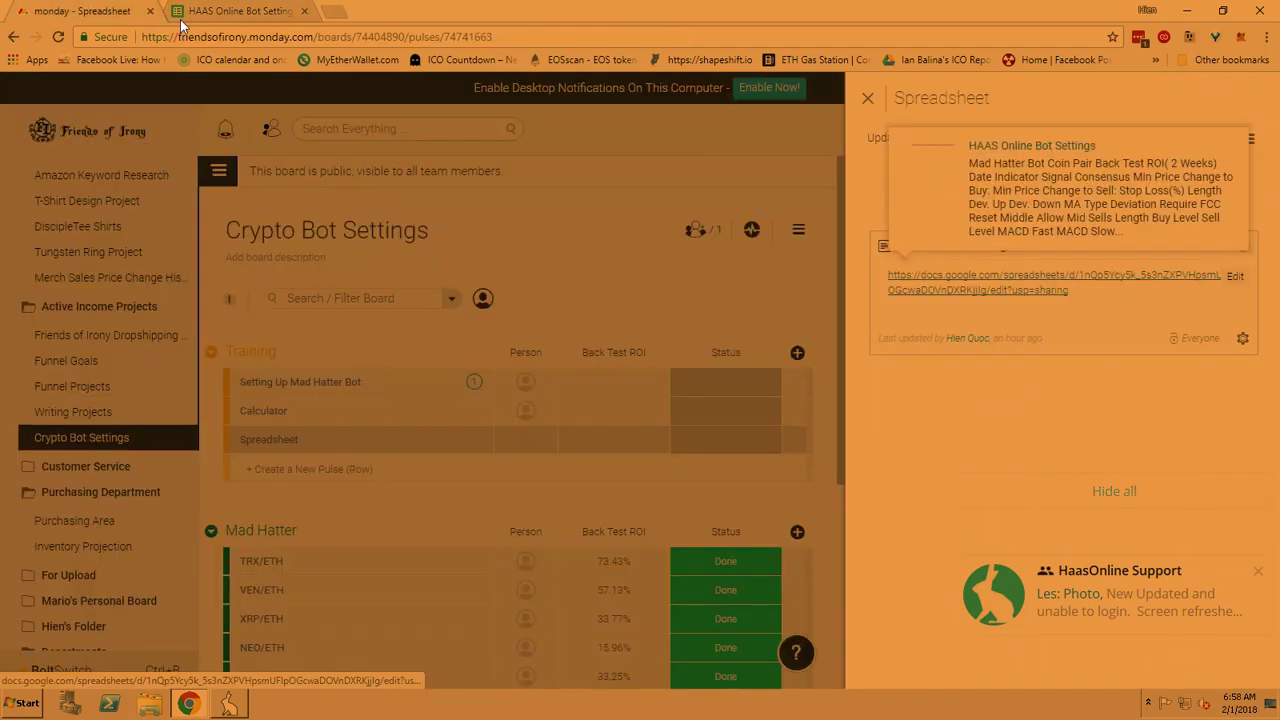
click(958, 137)
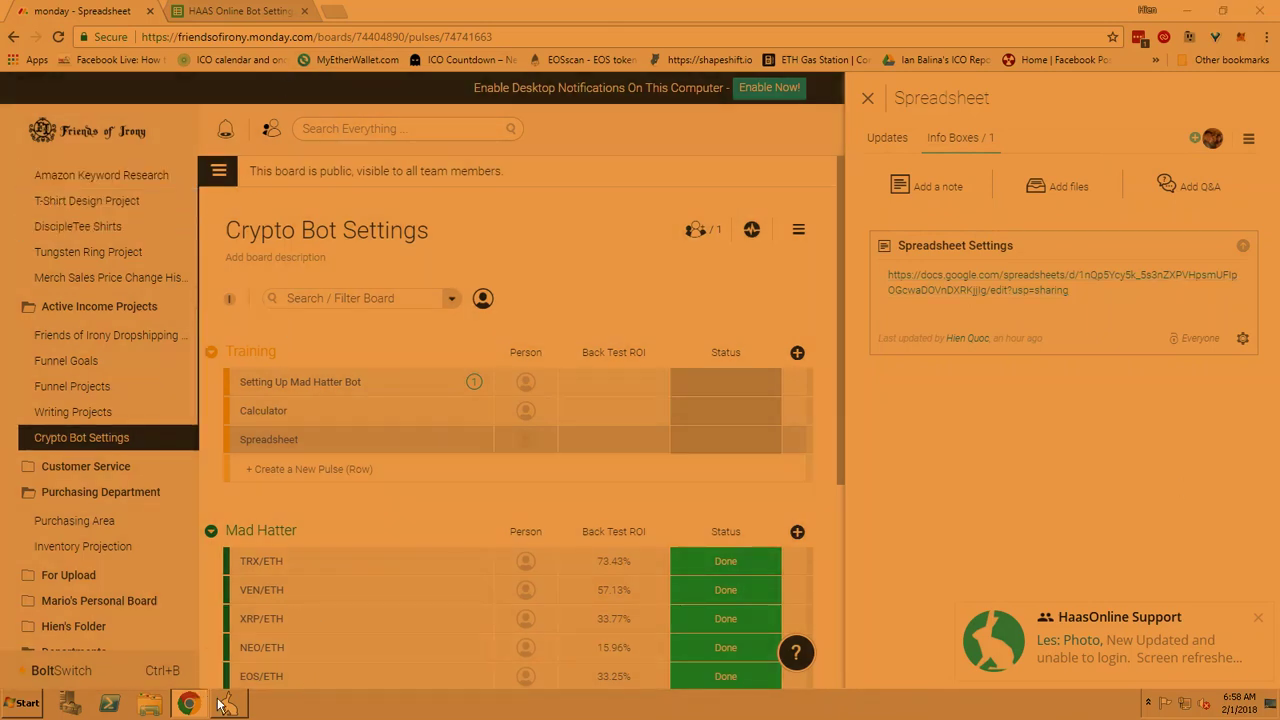
click(229, 705)
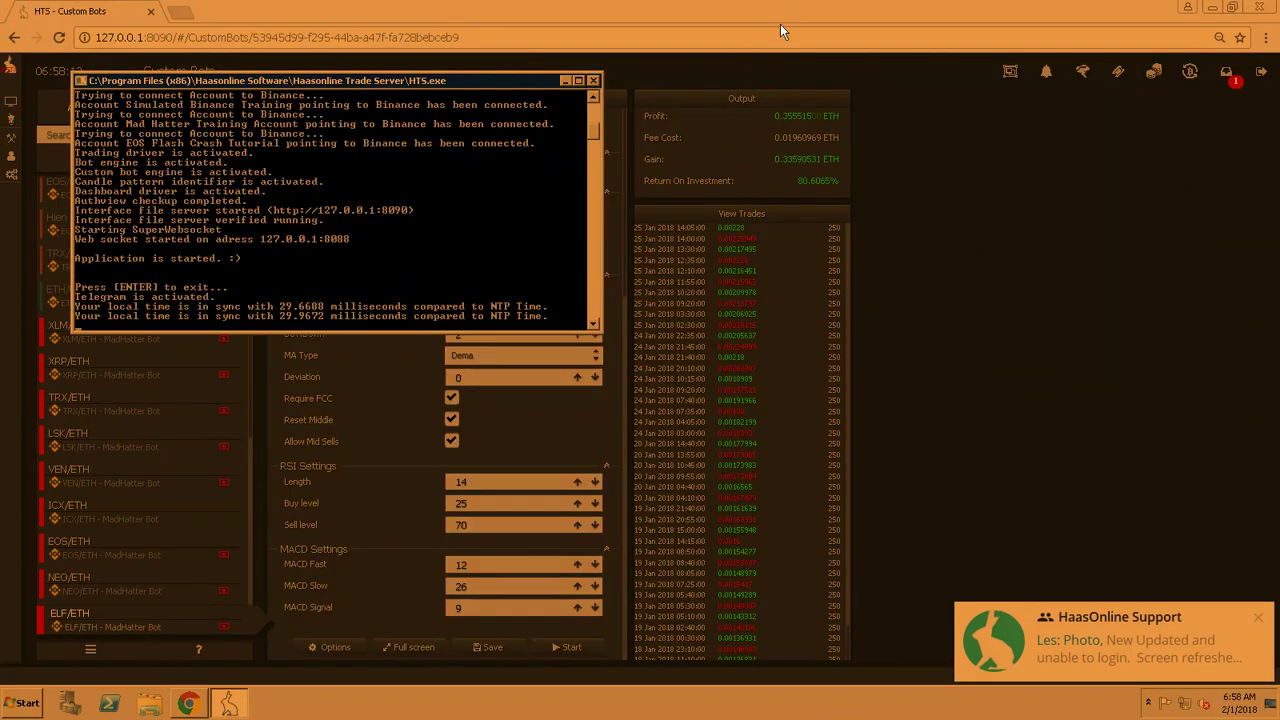
click(824, 19)
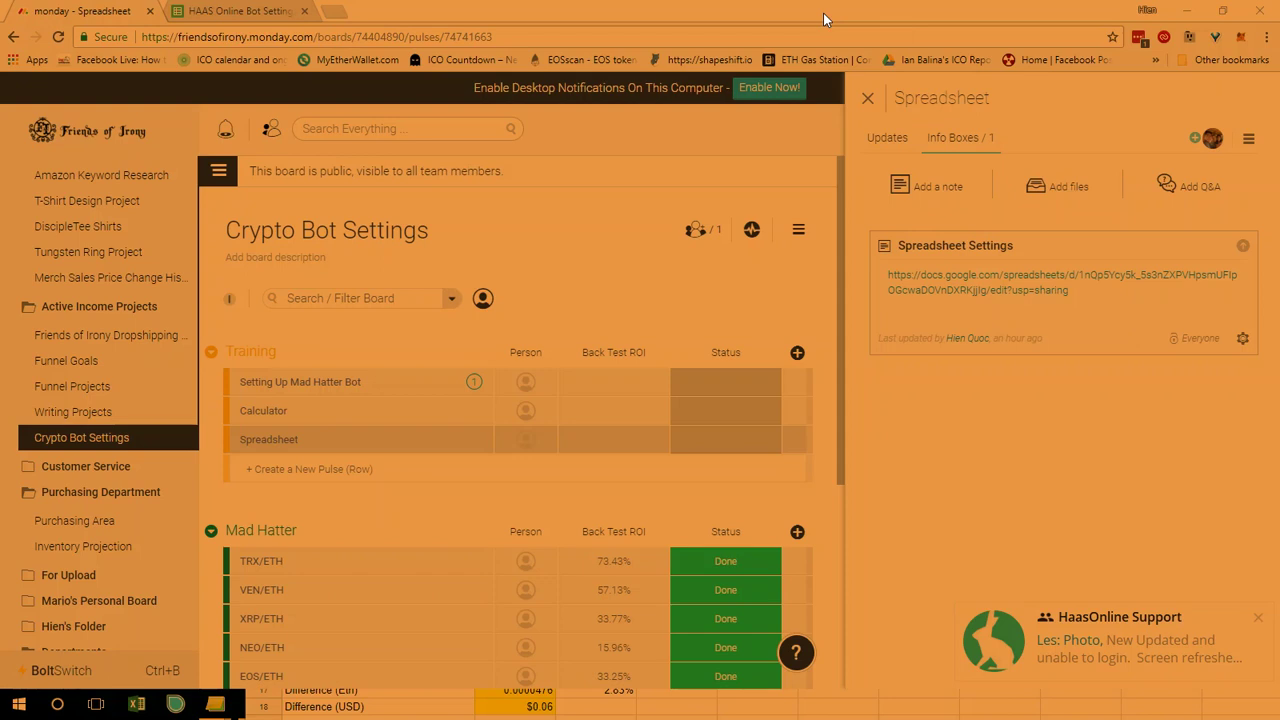
- Enter 80.60% as the two-week back test ROI in cell B2 of the HAAS Online Bot Settings spreadsheet
click(236, 10)
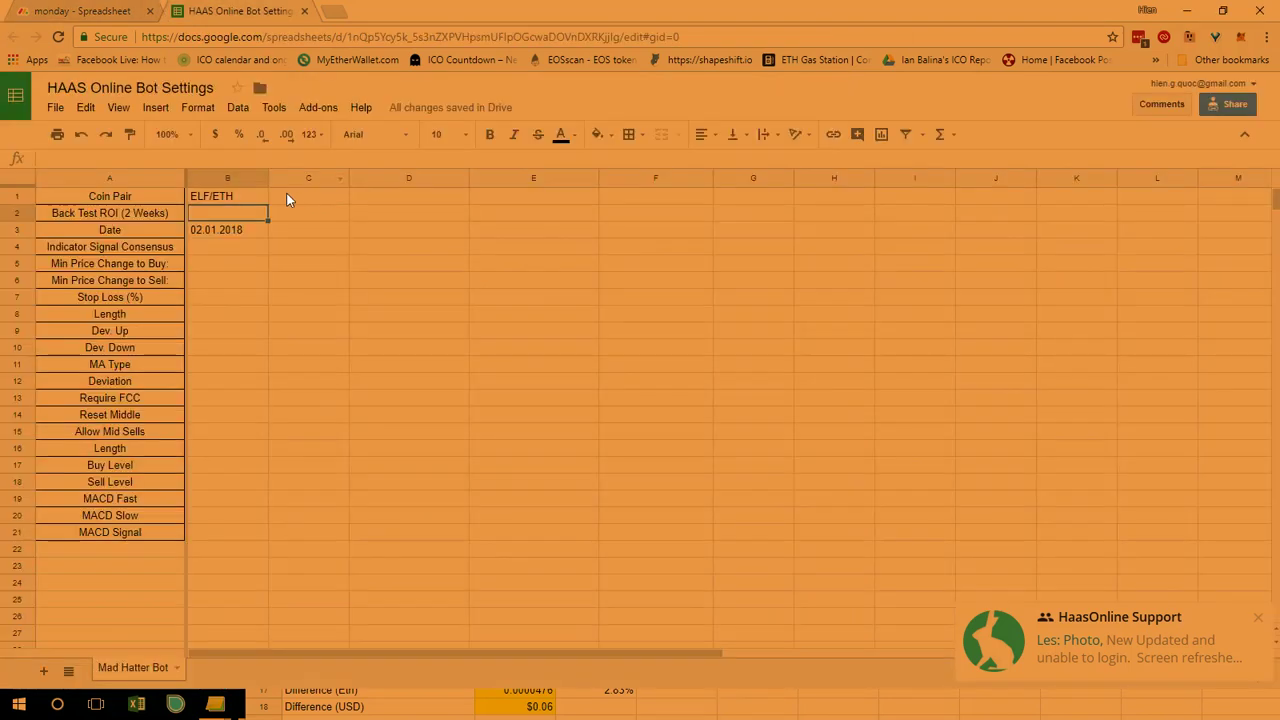
text(80.60%)
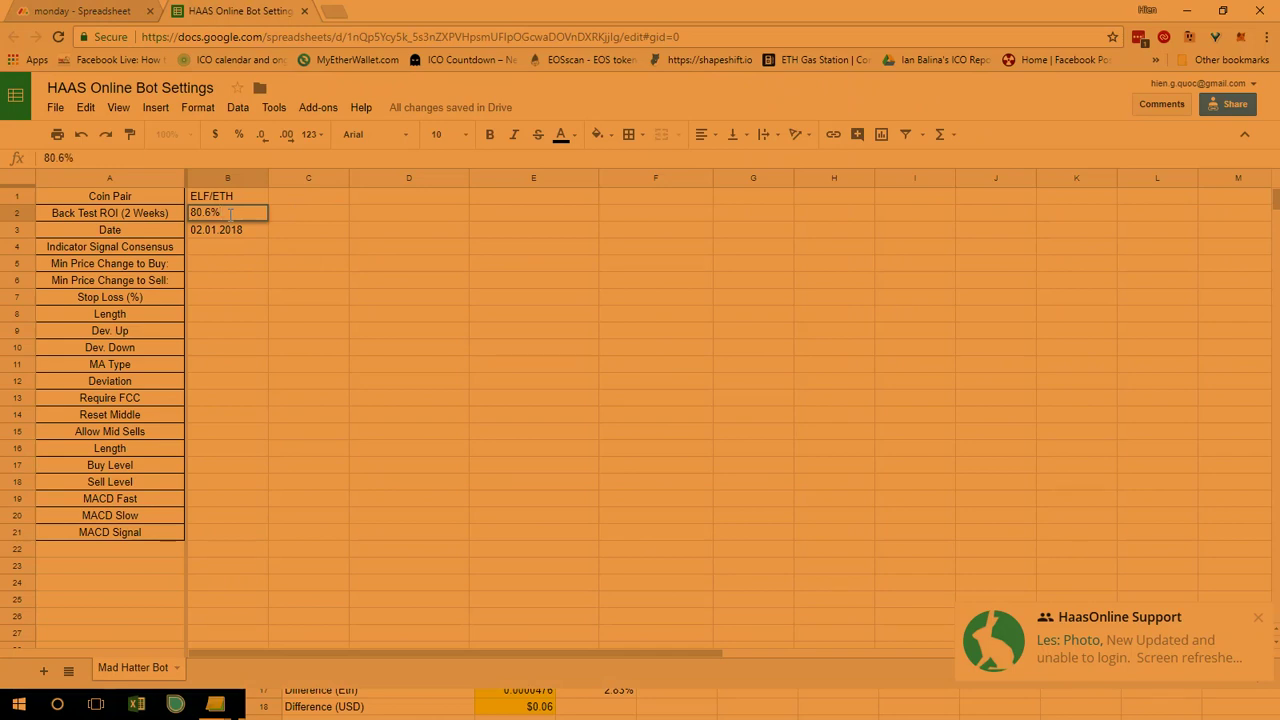
key(Return)
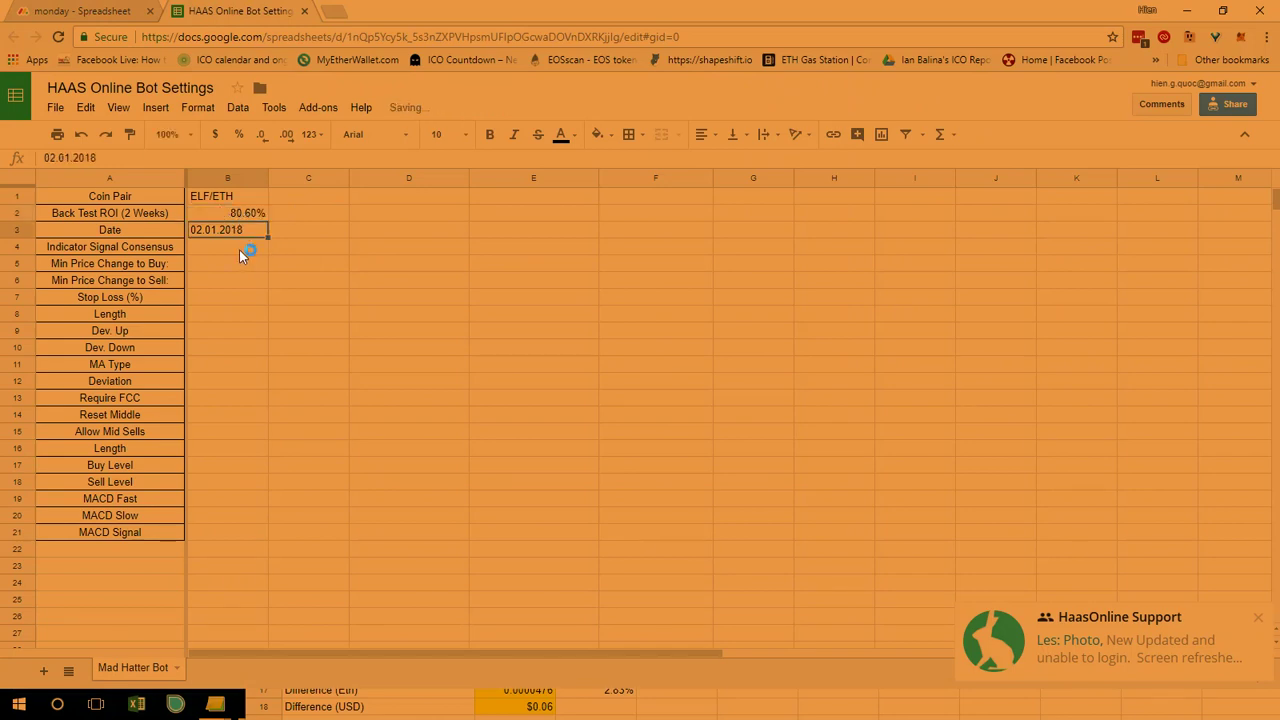
click(220, 248)
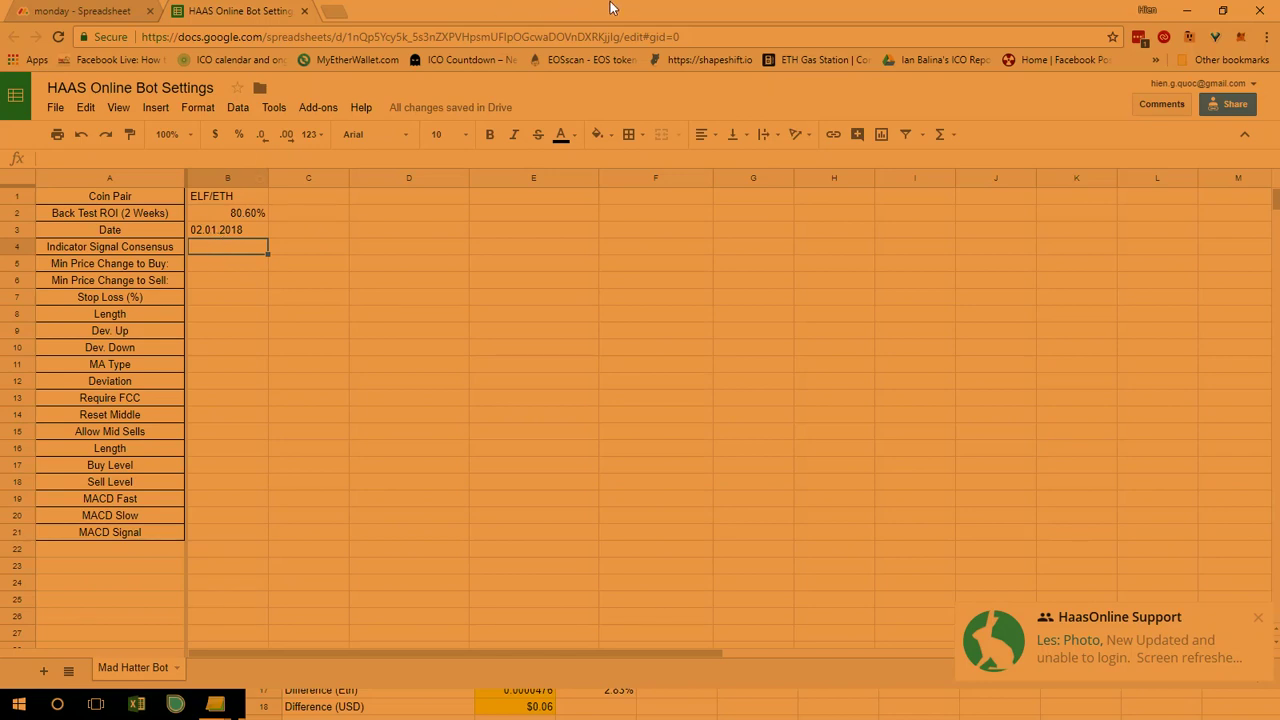
- Arrange the settings spreadsheet and the Crypto Bot Spread Calculation window side by side, and move the monday.com tab into the latter
drag(620, 7, 688, 172)
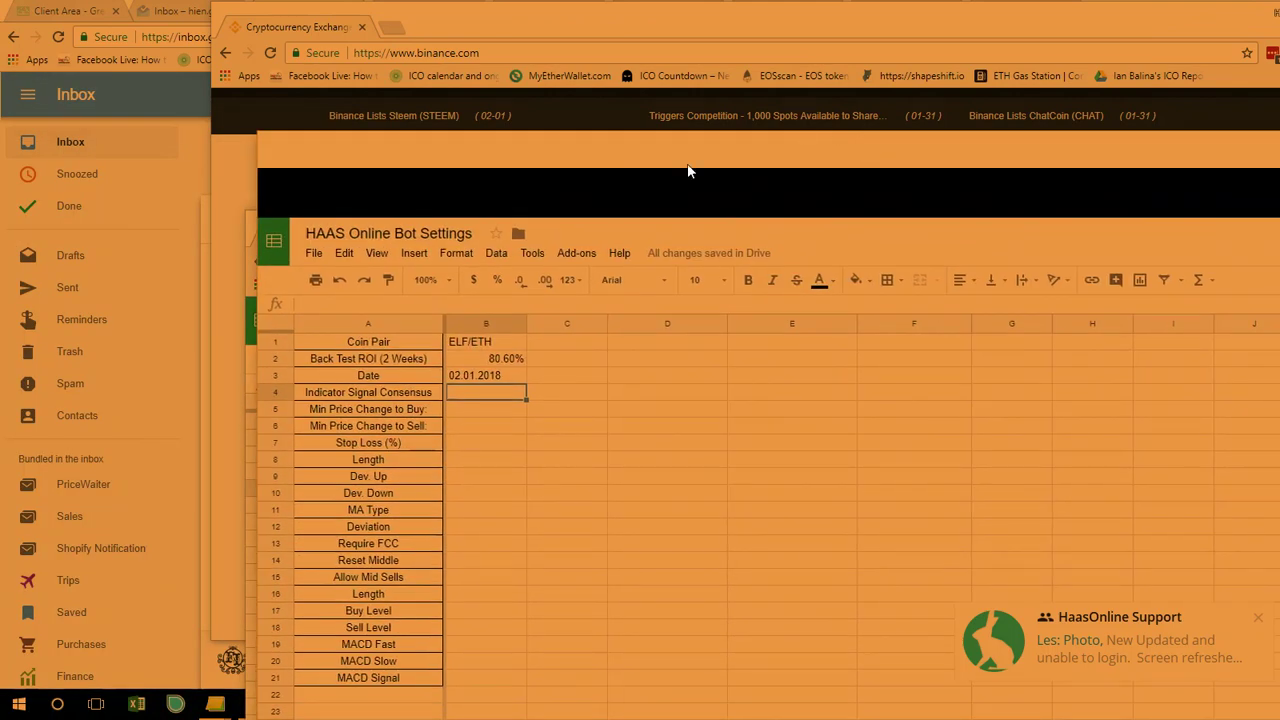
key(super+Right)
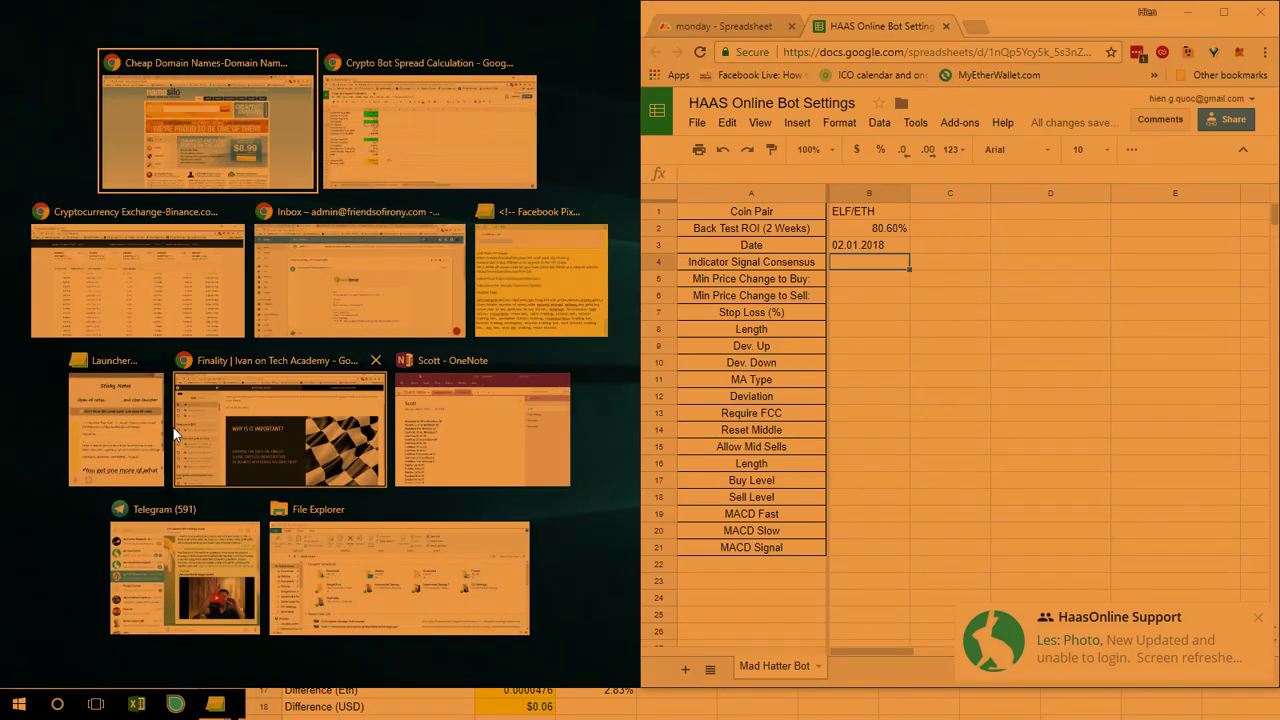
click(396, 137)
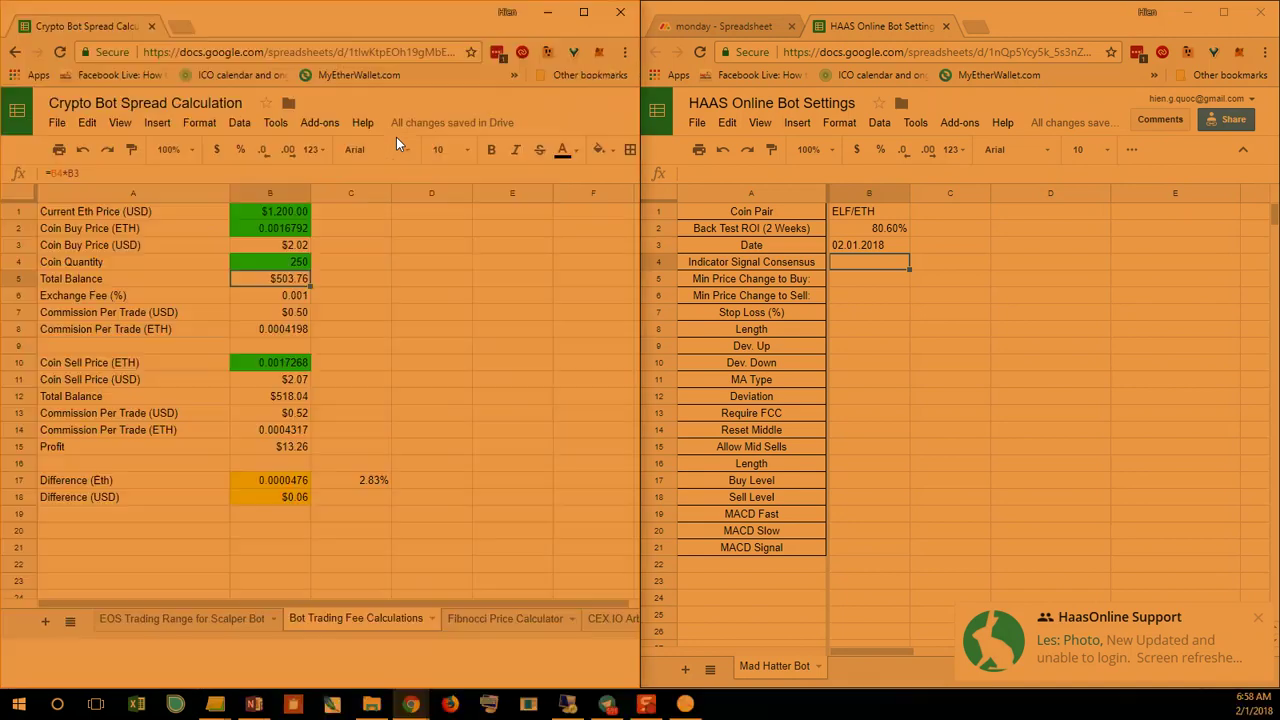
drag(665, 35, 300, 20)
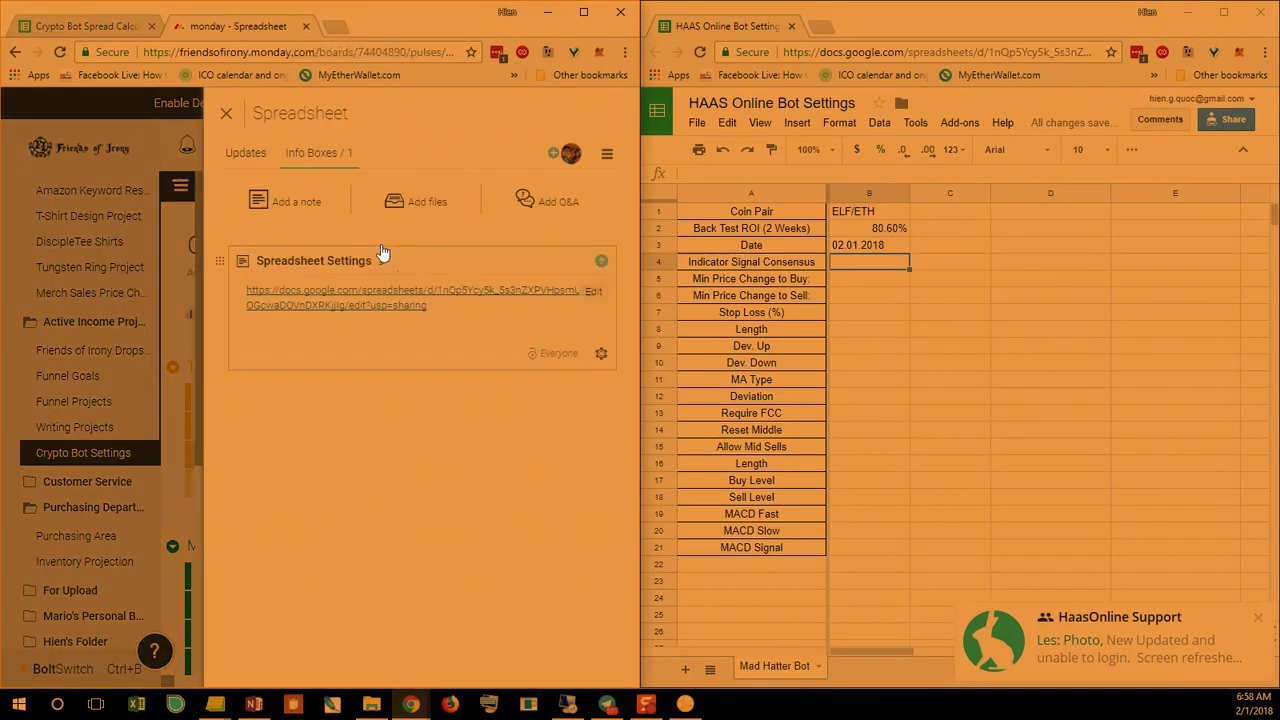
- Open the ELF/ETH row's info box in the Mad Hatter group and enlarge its bot settings screenshot
click(226, 113)
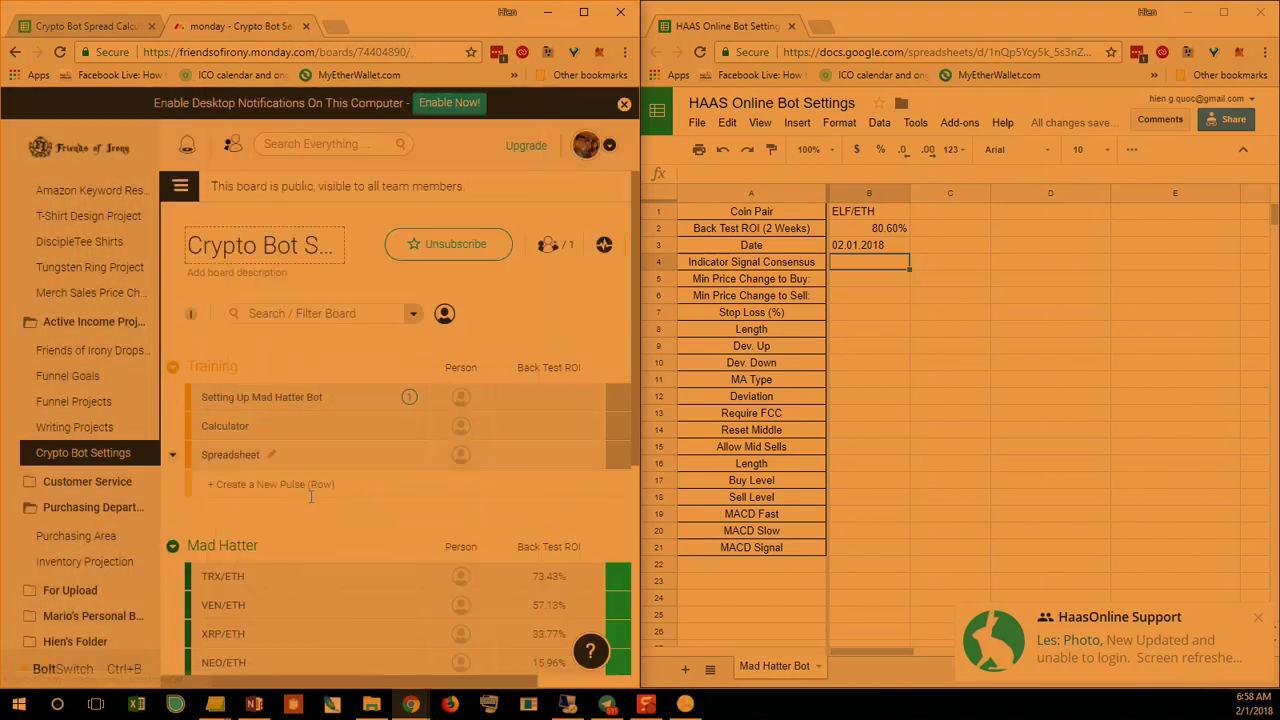
scroll(310, 530, down, 2)
click(296, 652)
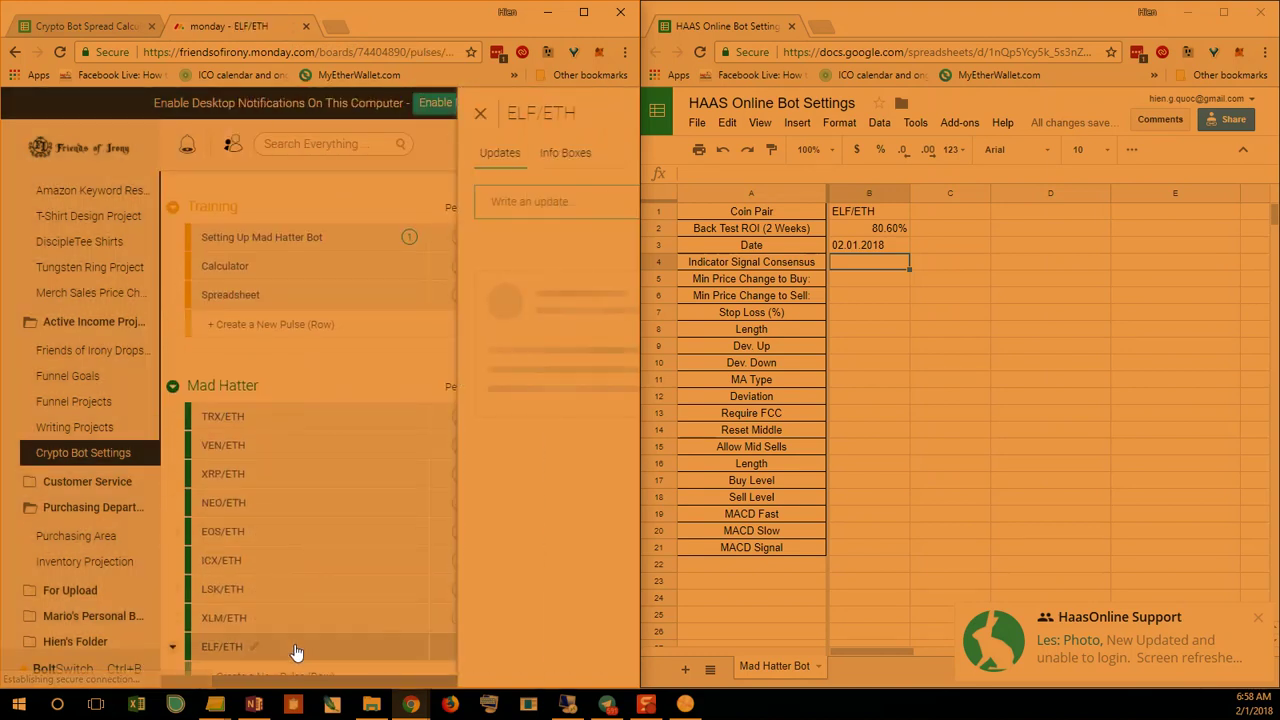
click(312, 160)
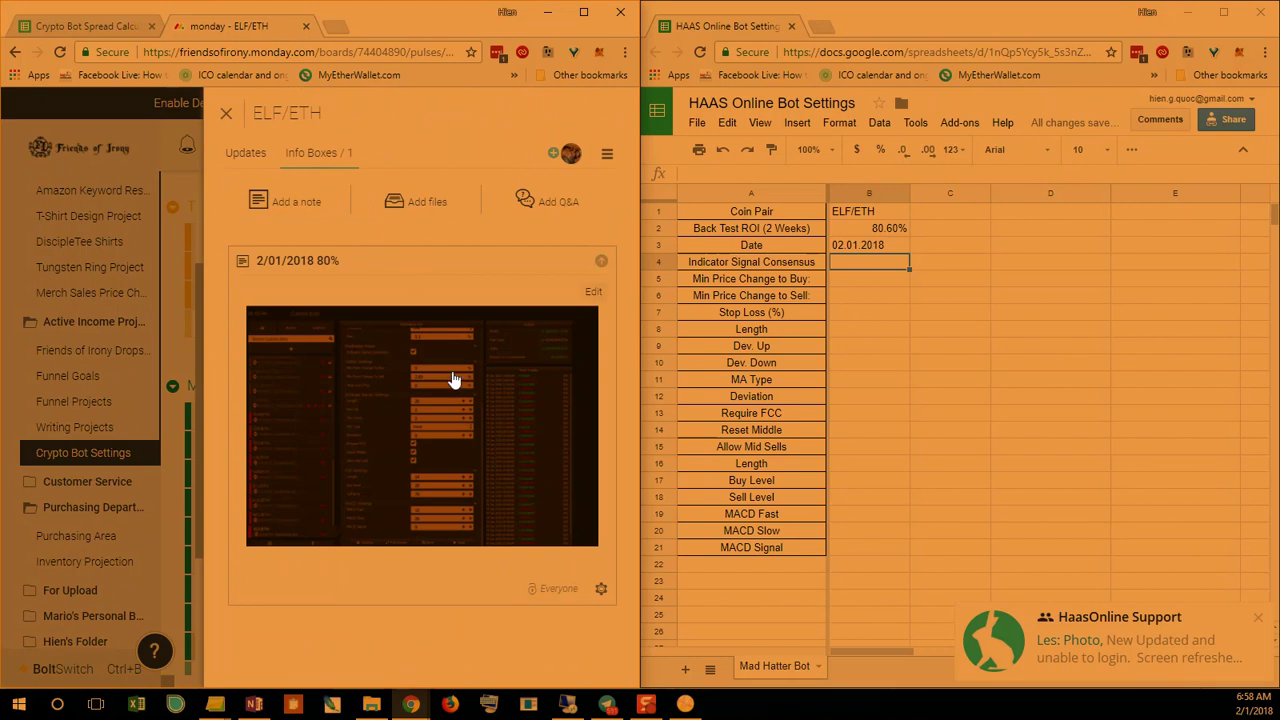
click(453, 380)
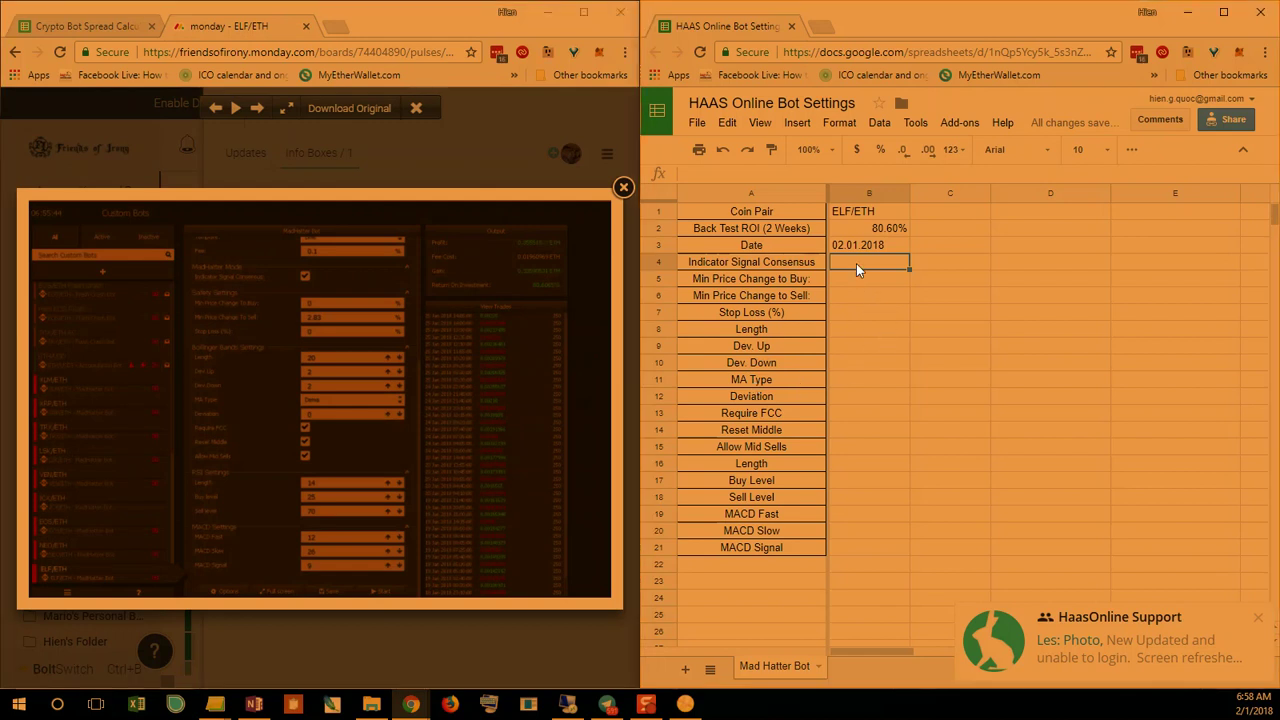
- Enter Checked for Indicator Signal Consensus in cell B4 and correct its spelling
text(Checked)
key(Return)
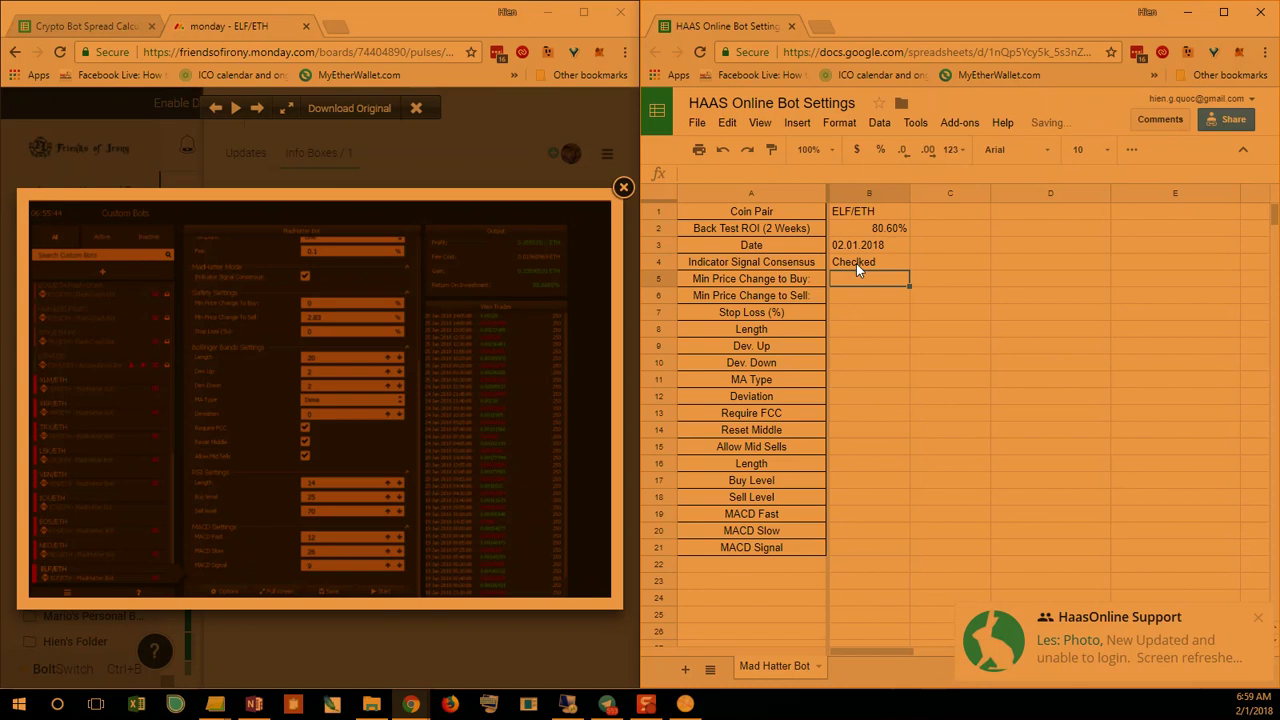
click(716, 170)
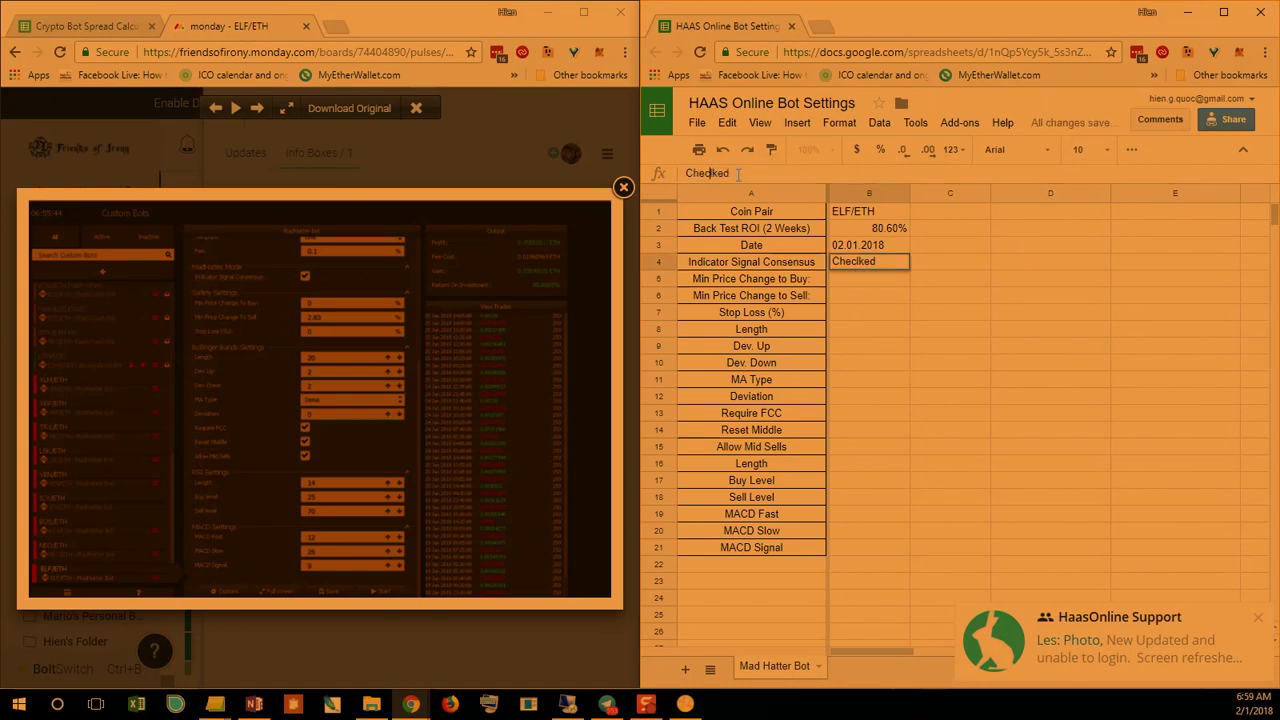
key(BackSpace)
click(869, 281)
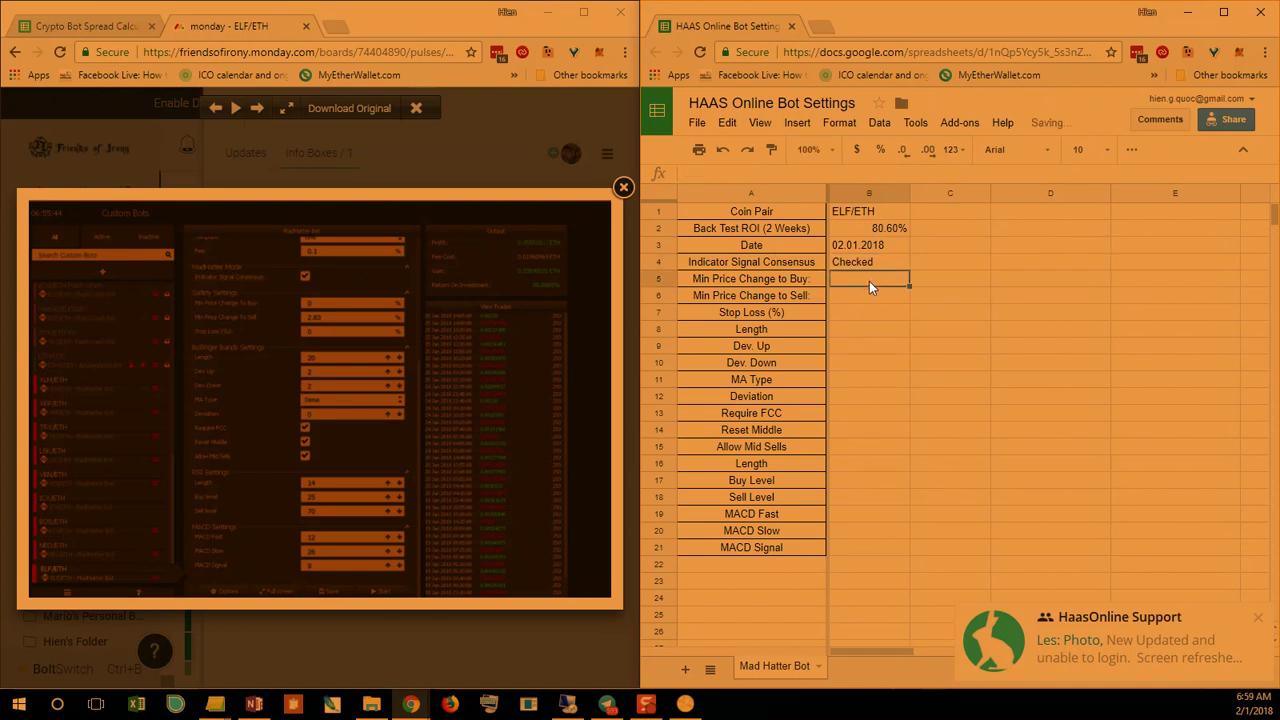
- Fill in Min Price Change to Buy as 0, Min Price Change to Sell as 2.83 and Stop Loss as 0
text(0)
click(865, 299)
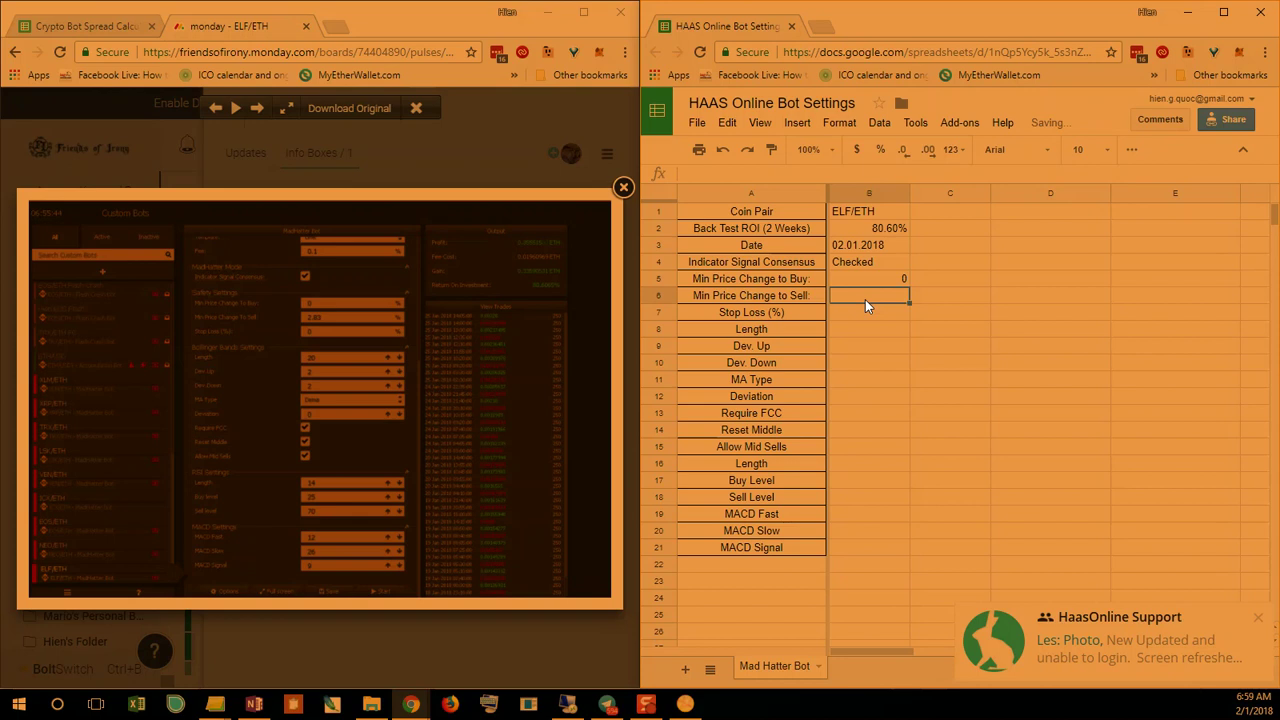
text(2.83)
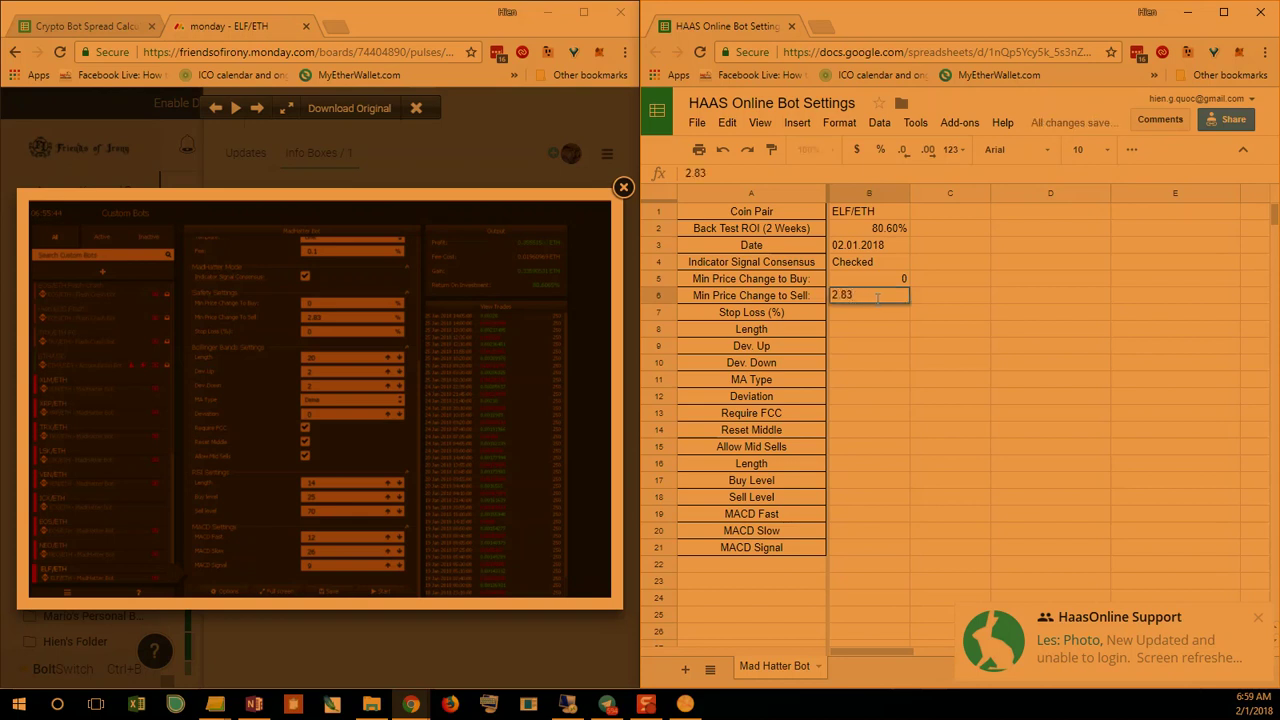
click(858, 314)
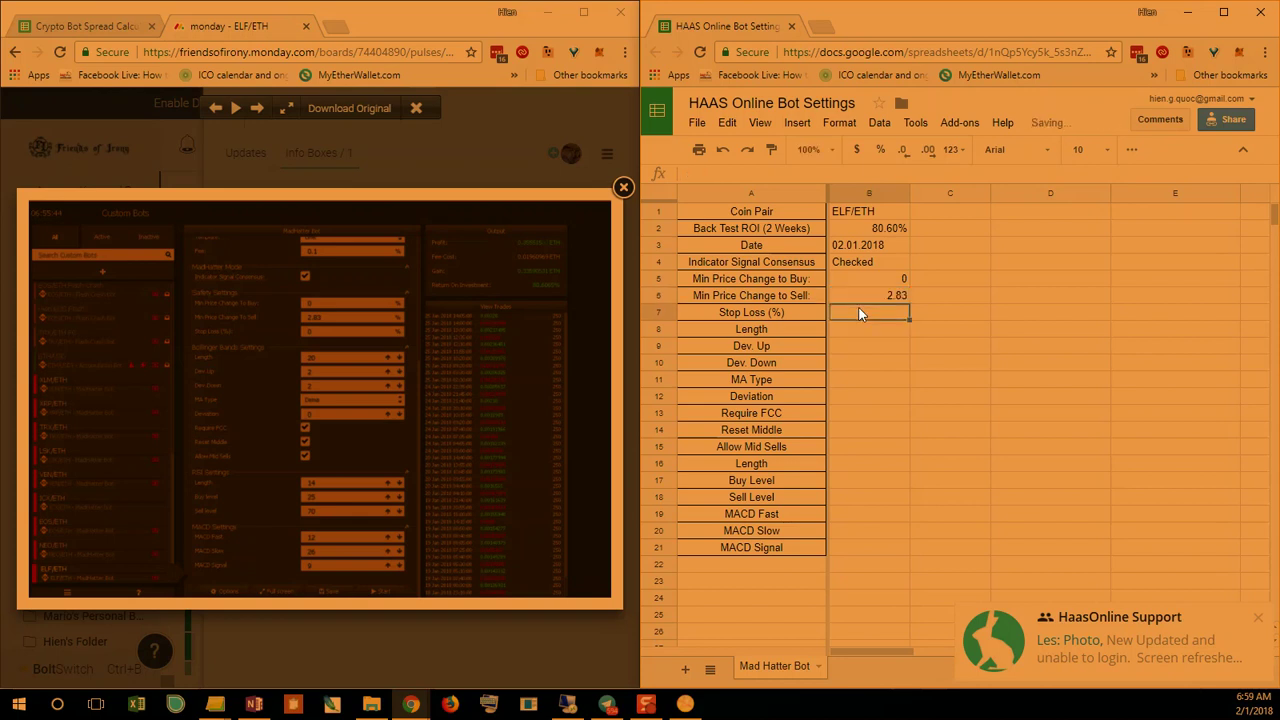
text(0)
key(Return)
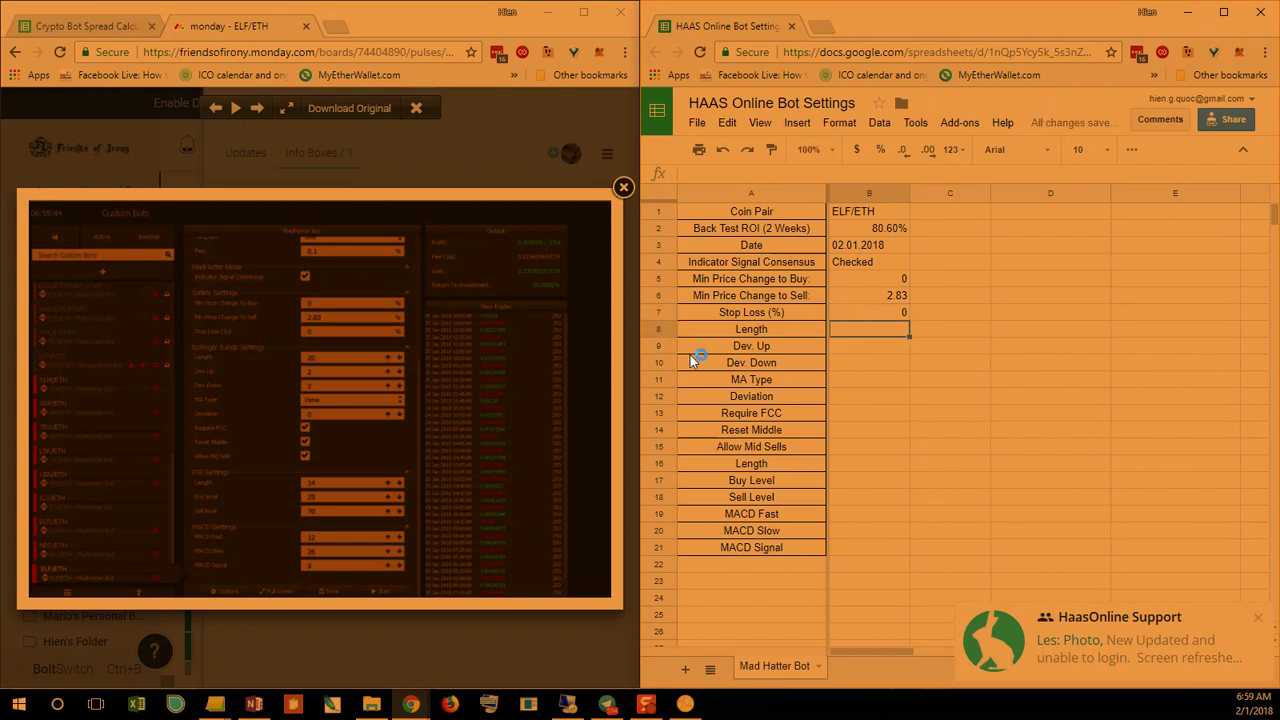
- Enter the Bollinger Bands values: Length 20 in B8, Dev. Up 2 in B9 and Dev. Down 2 in B10
text(20)
key(Return)
text(2)
key(Return)
text(2)
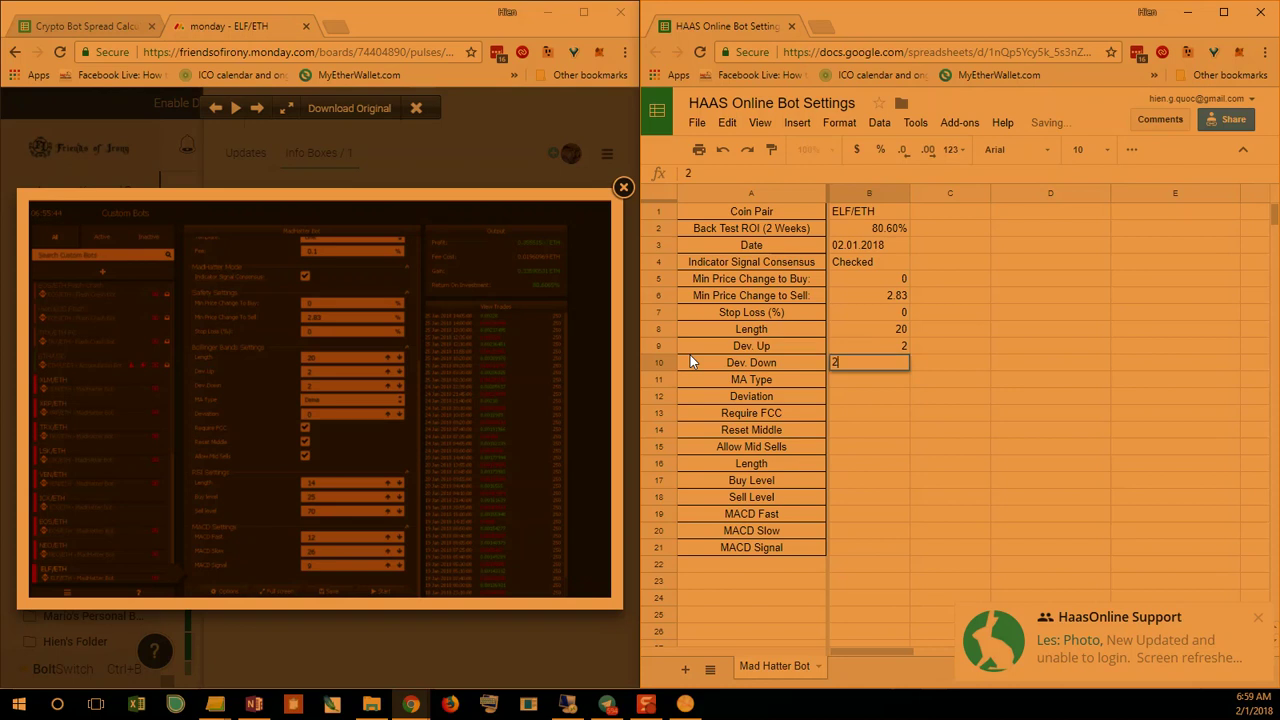
key(Return)
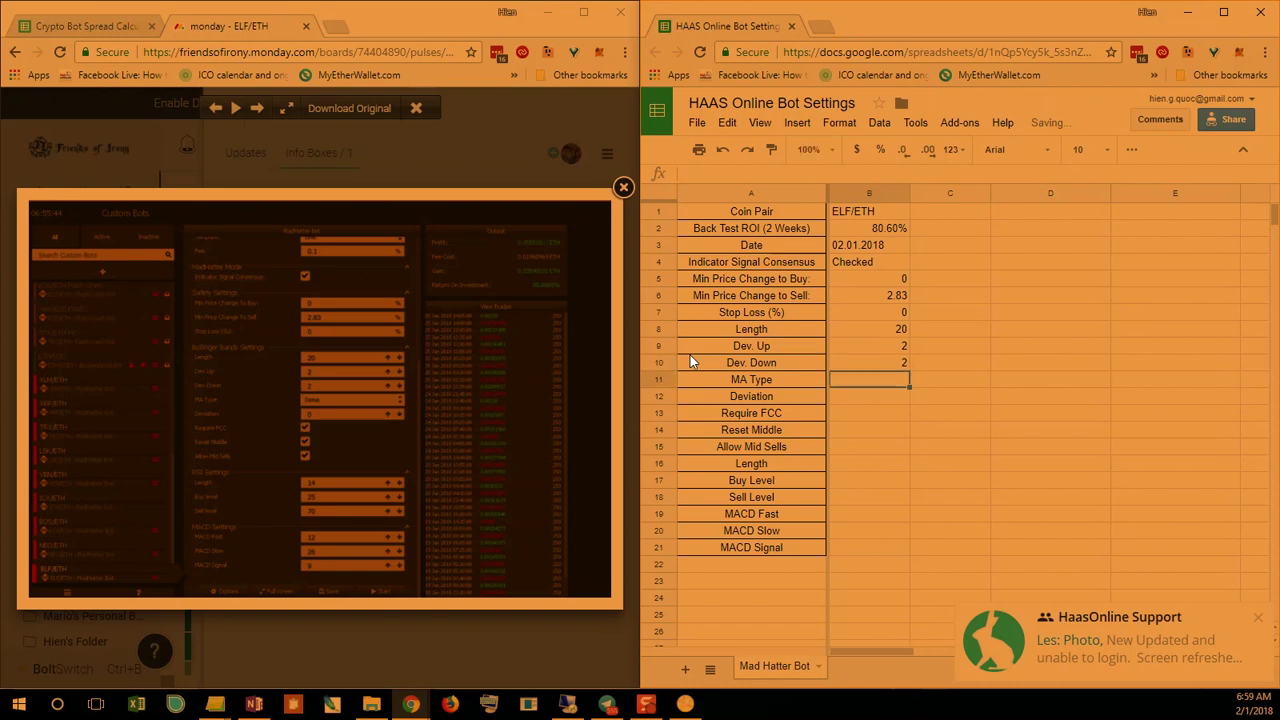
- Enter Dema as the MA Type in cell B11 and 0 as the Deviation in cell B12
text(Dema)
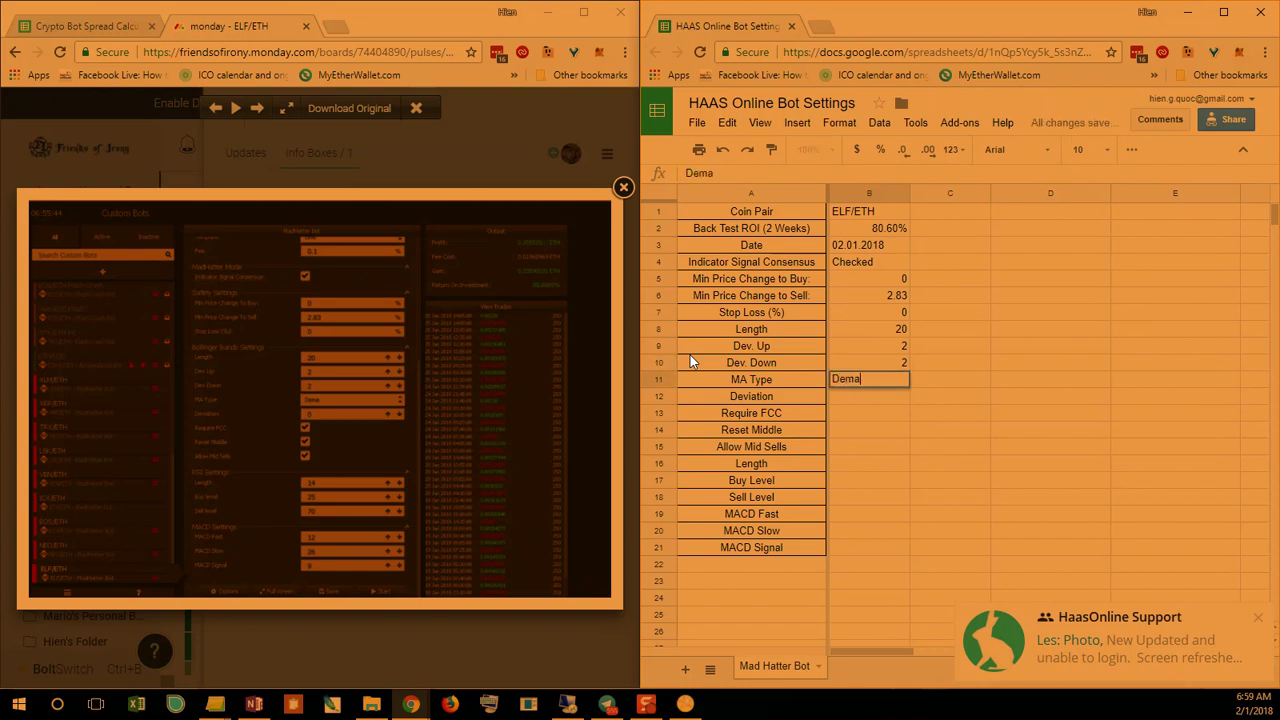
key(Return)
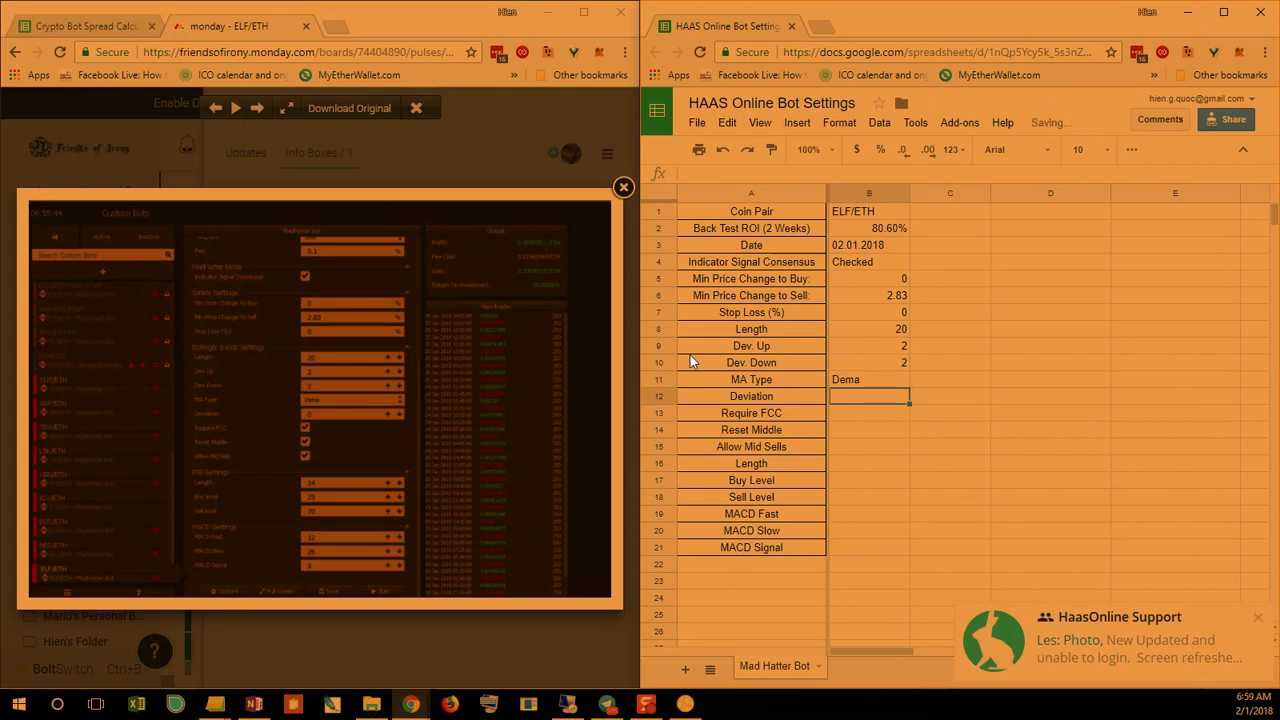
text(0)
key(Return)
- Enter Checked for Require FCC, Reset Middle and Allow Mid Sells in cells B13 to B15
text(C)
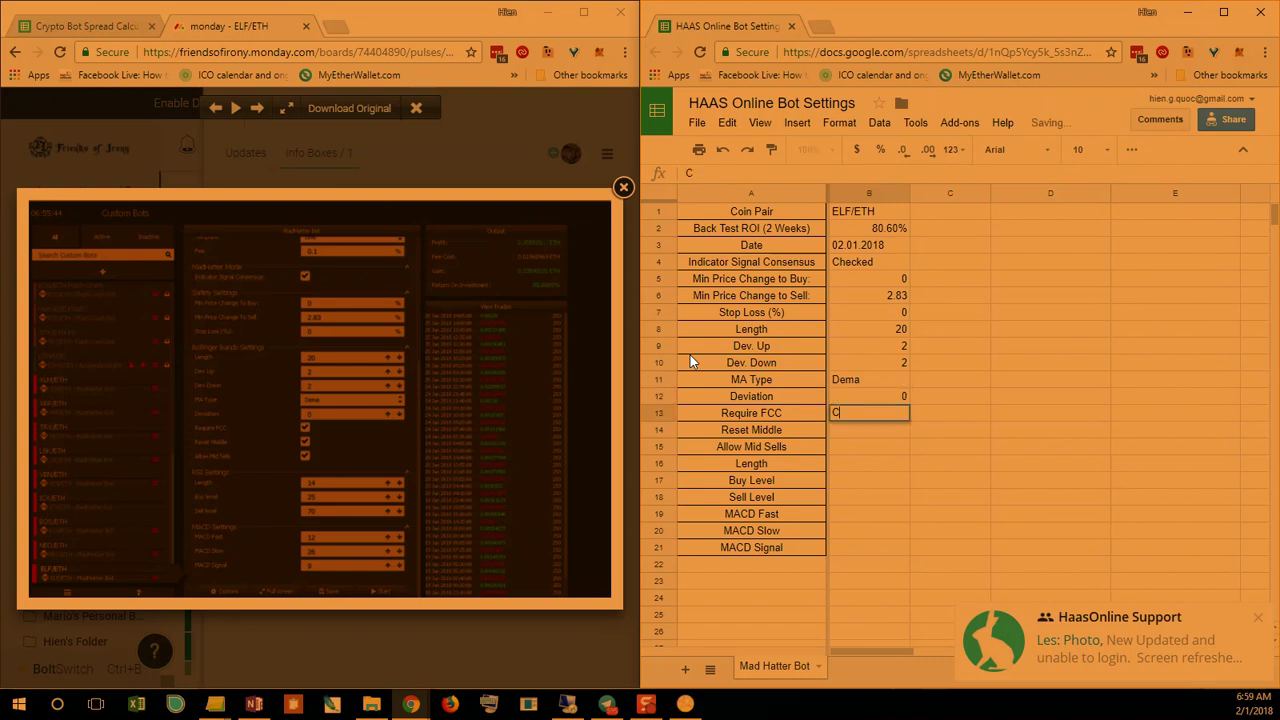
text(hecked)
key(Return)
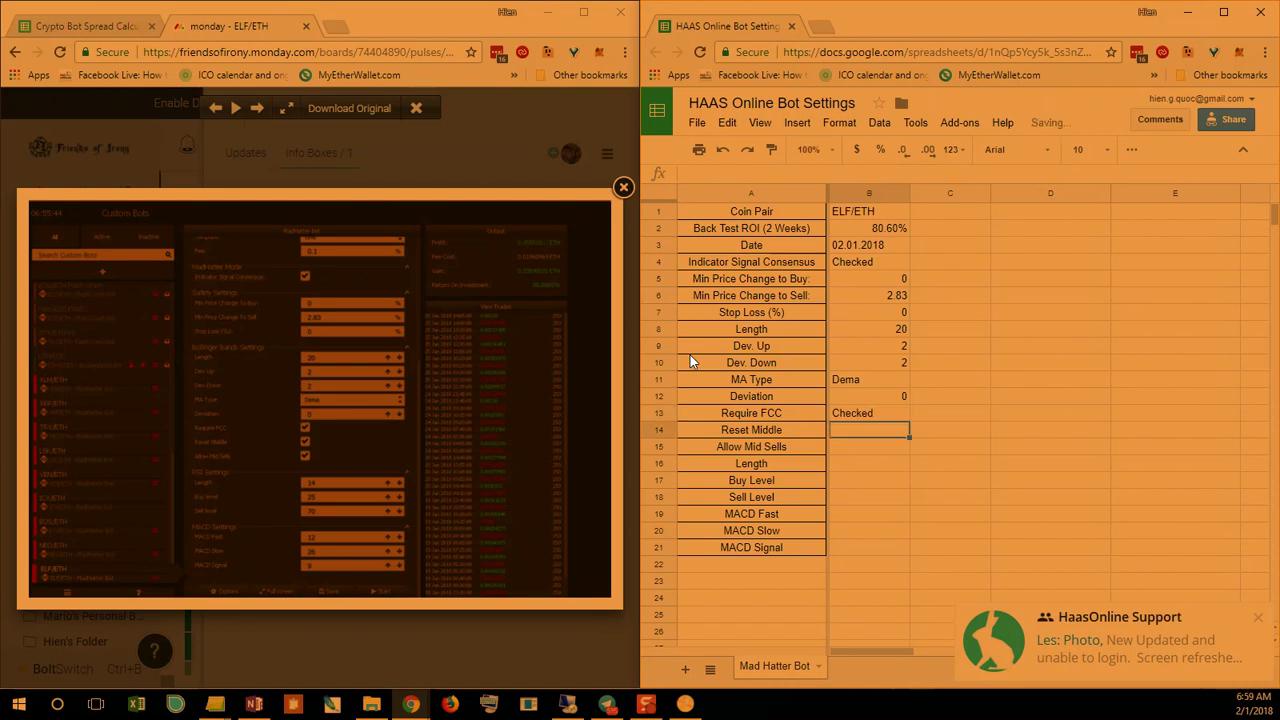
text(C)
key(Return)
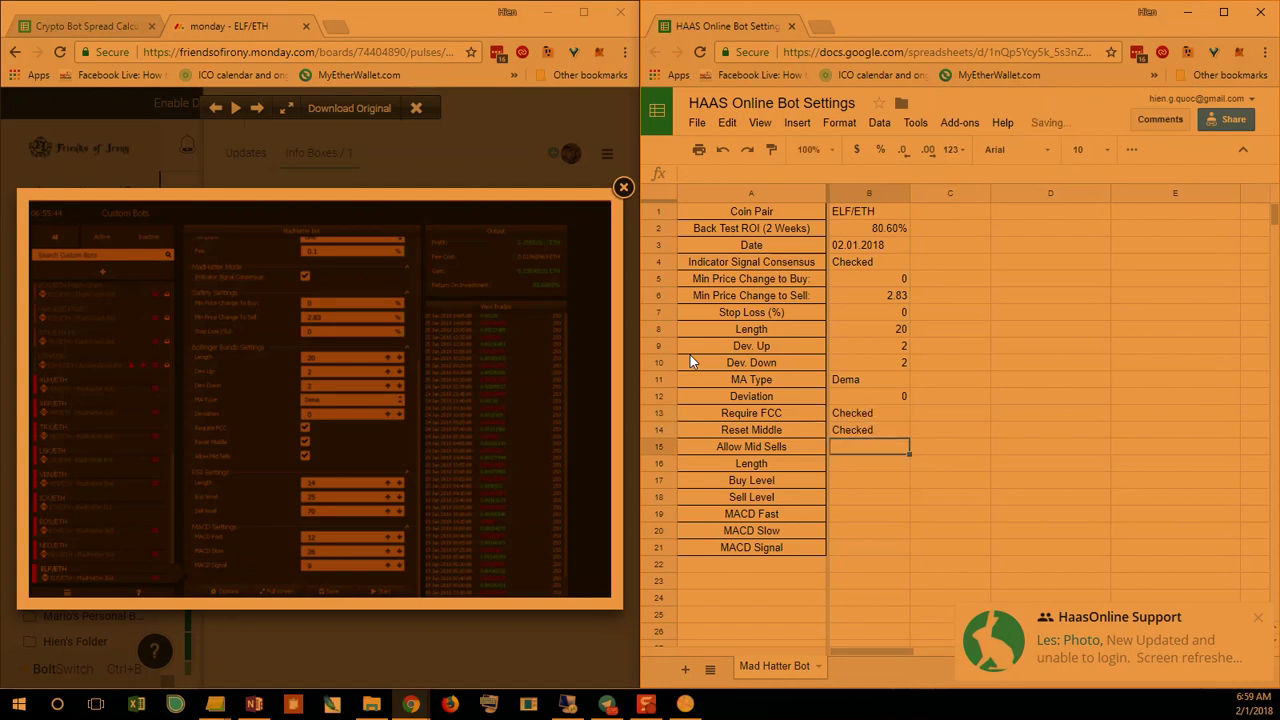
text(Checked)
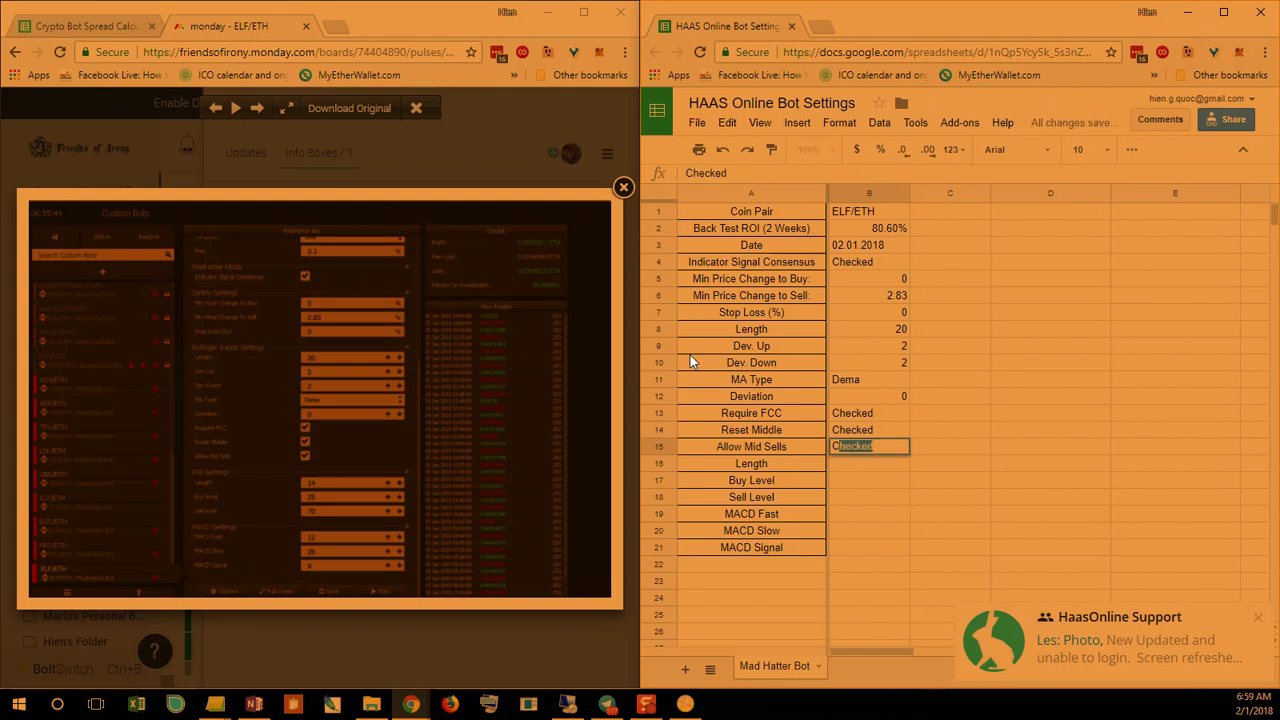
key(Return)
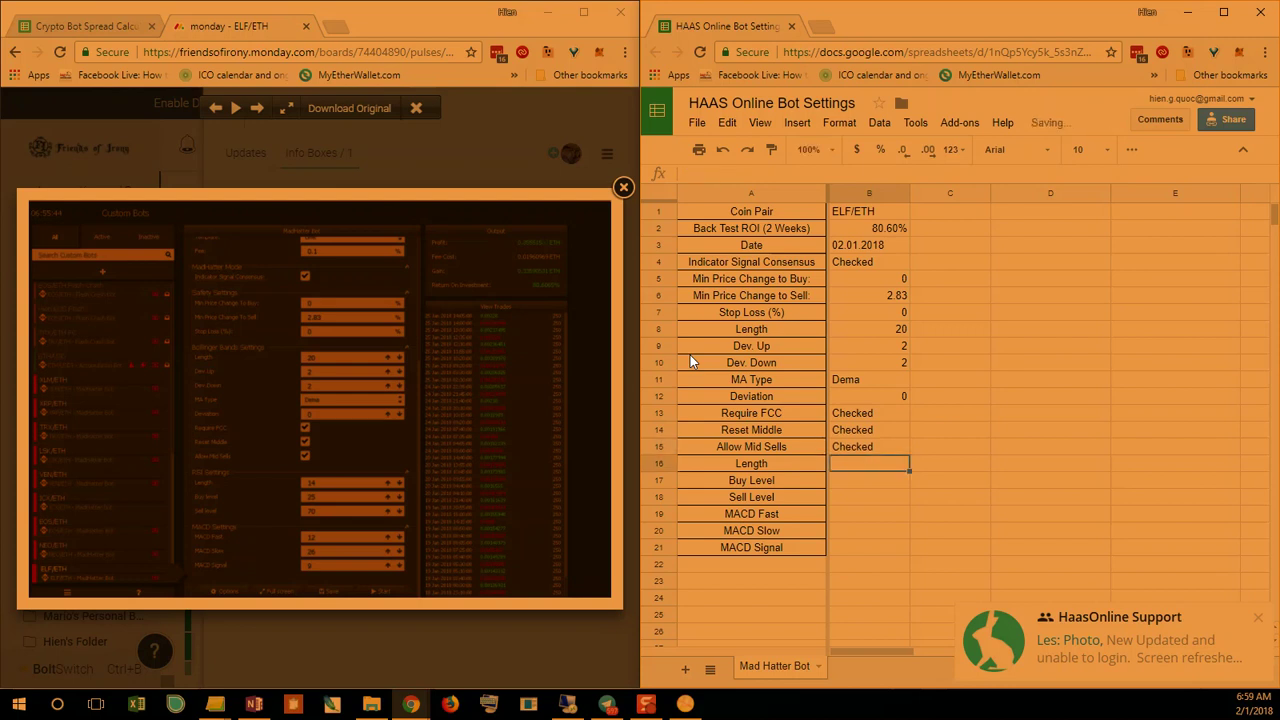
- Enter the RSI values: Length 14 in B16, Buy Level 25 in B17 and Sell Level 70 in B18
text(14)
key(Return)
text(25)
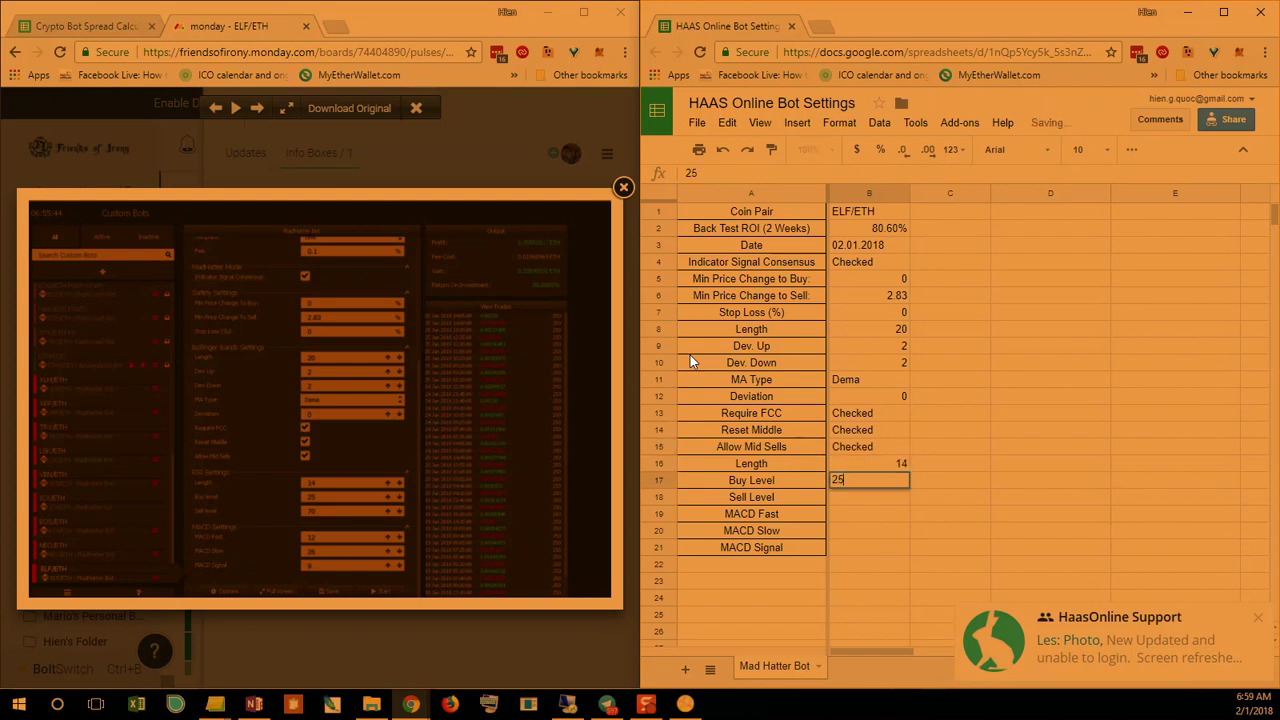
key(Return)
text(70)
key(Return)
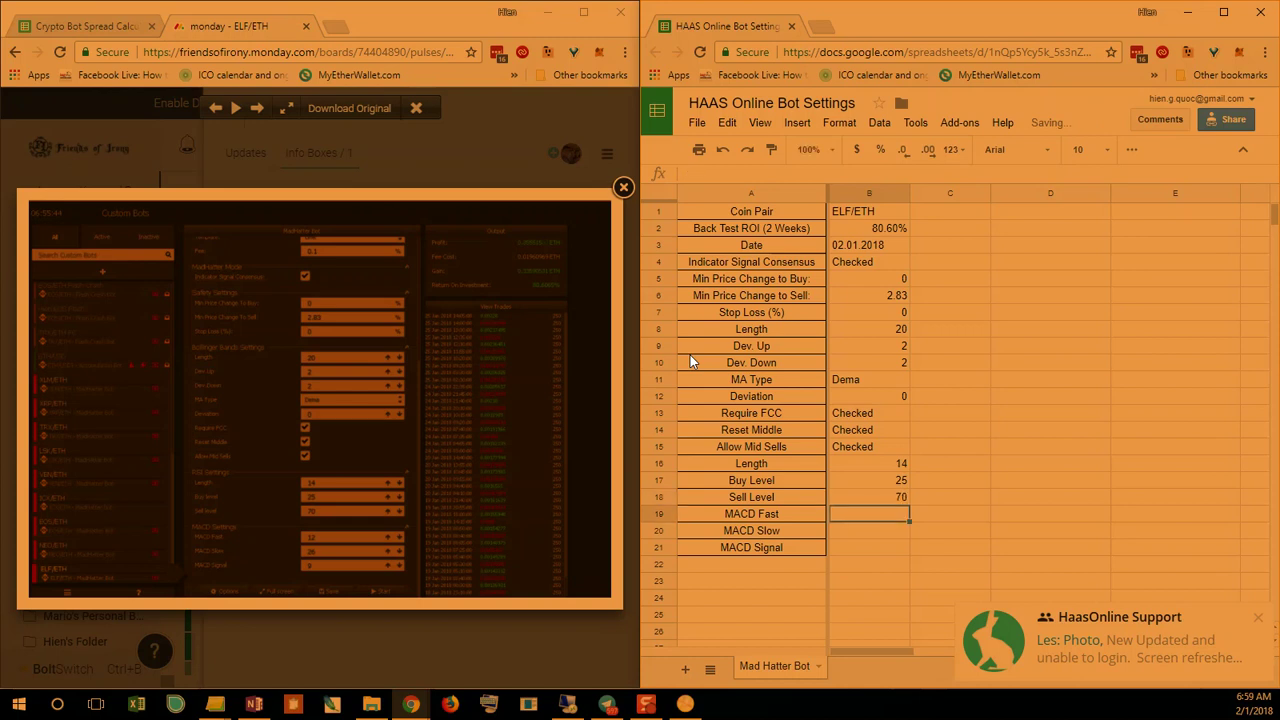
- Enter MACD Fast 12, MACD Slow 26 and MACD Signal 9 in cells B19 to B21
text(12)
key(Return)
text(26)
key(Return)
text(9)
key(Return)
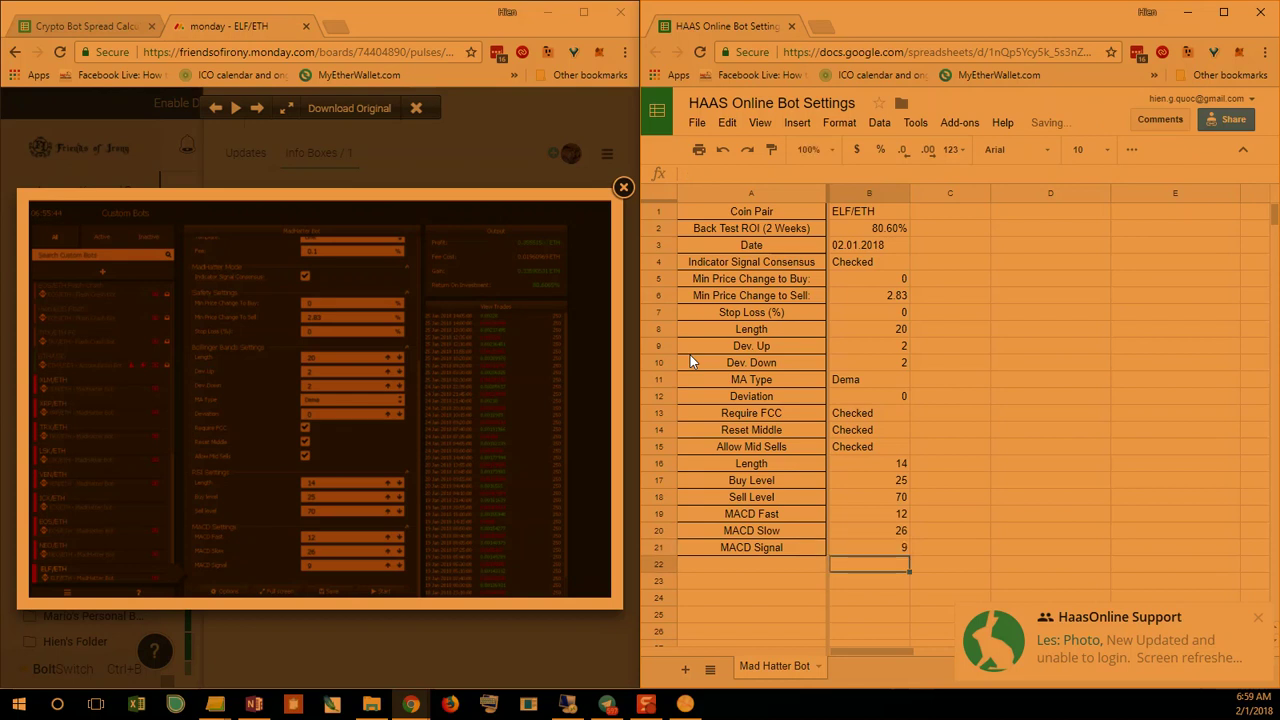
click(1040, 378)
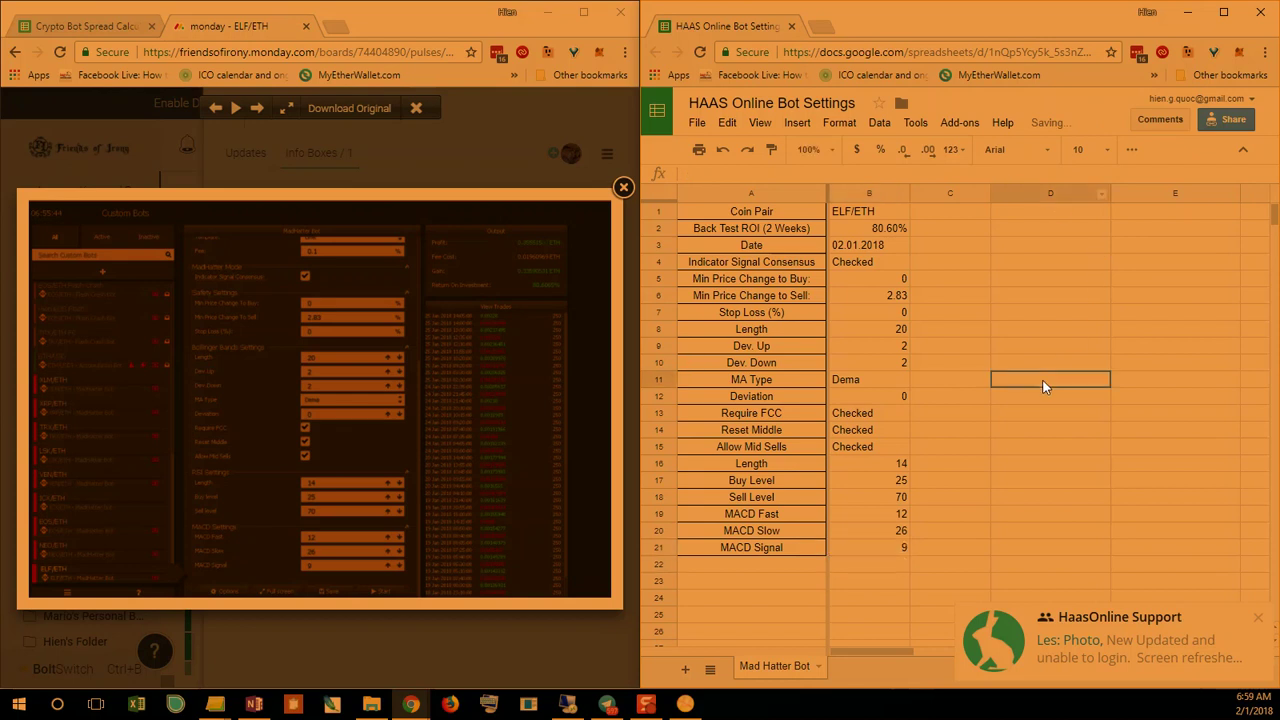
- Maximize the spreadsheet window and center the contents of columns A and B horizontally
click(857, 188)
key(shift+Left)
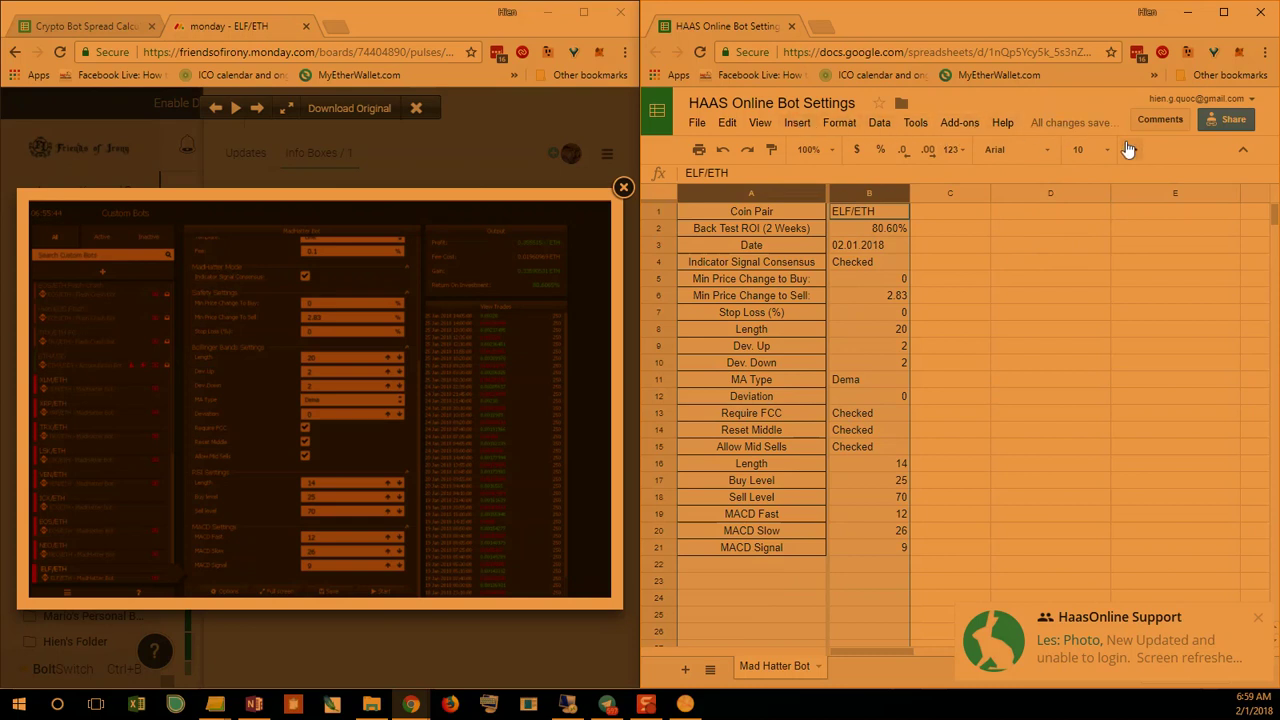
click(1224, 14)
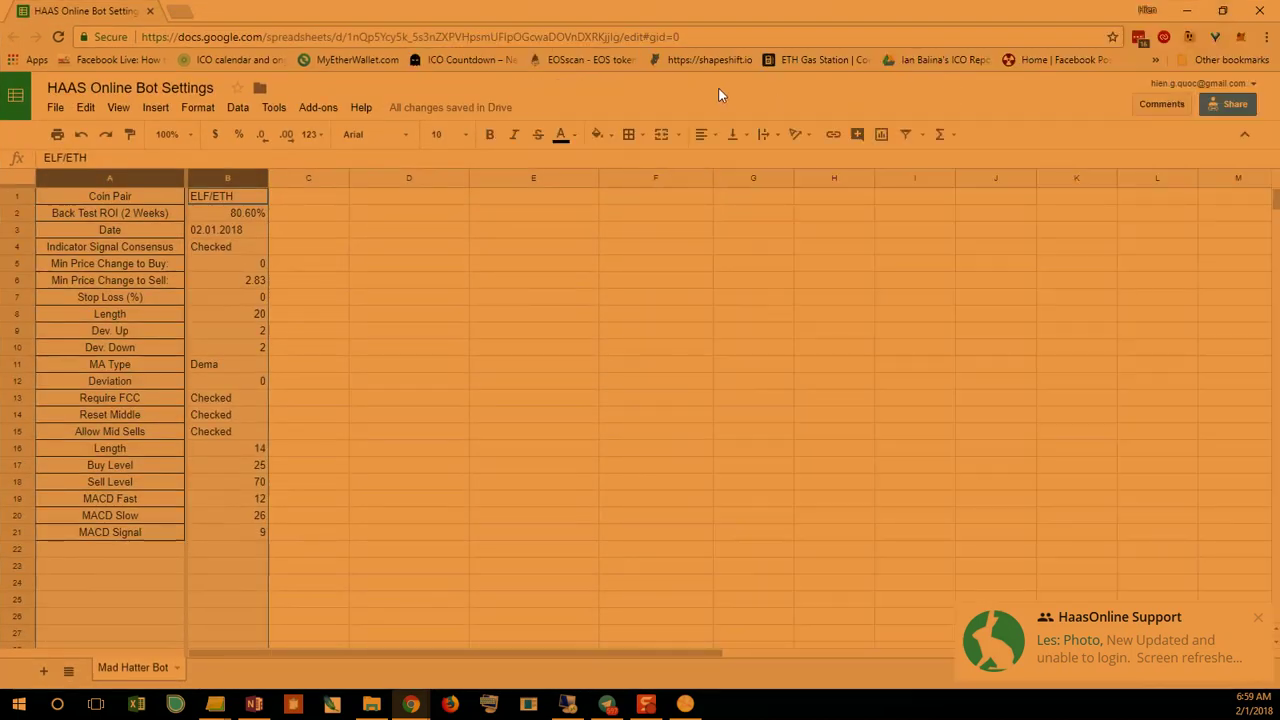
click(703, 137)
click(728, 161)
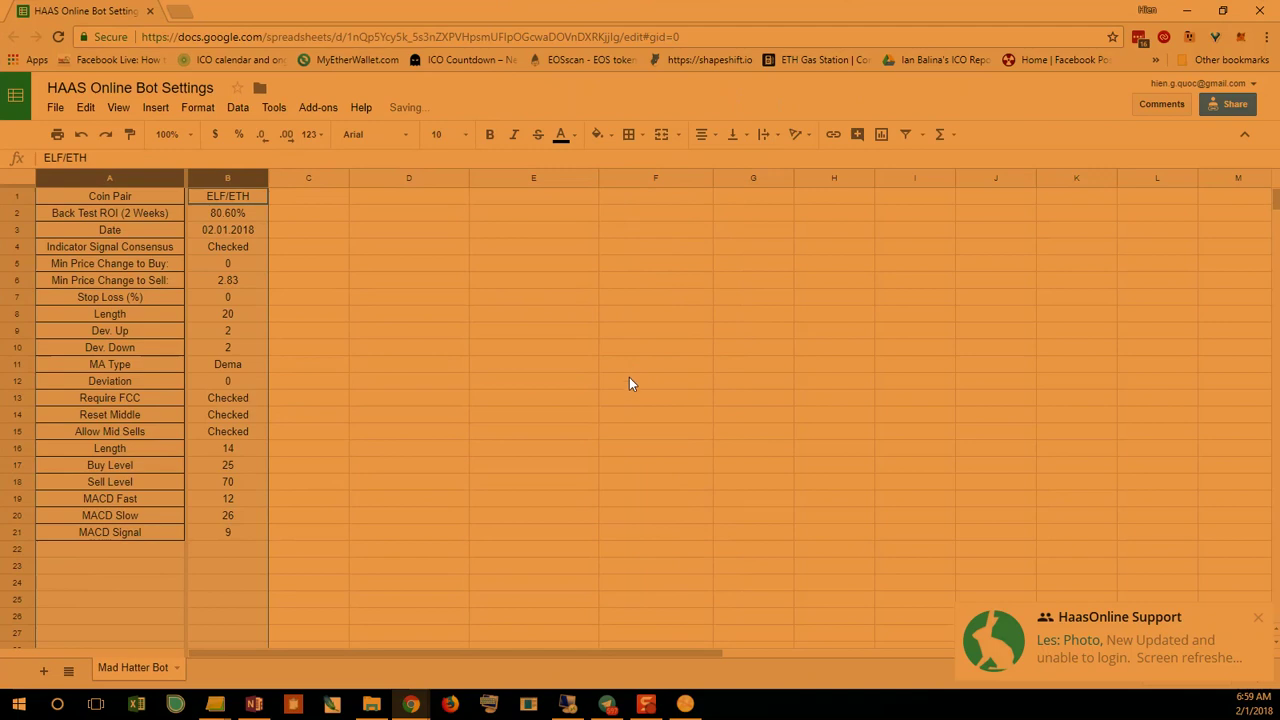
- Move the bot settings spreadsheet window aside and switch to the Custom Bots page in HaasOnline Trade Server
click(625, 381)
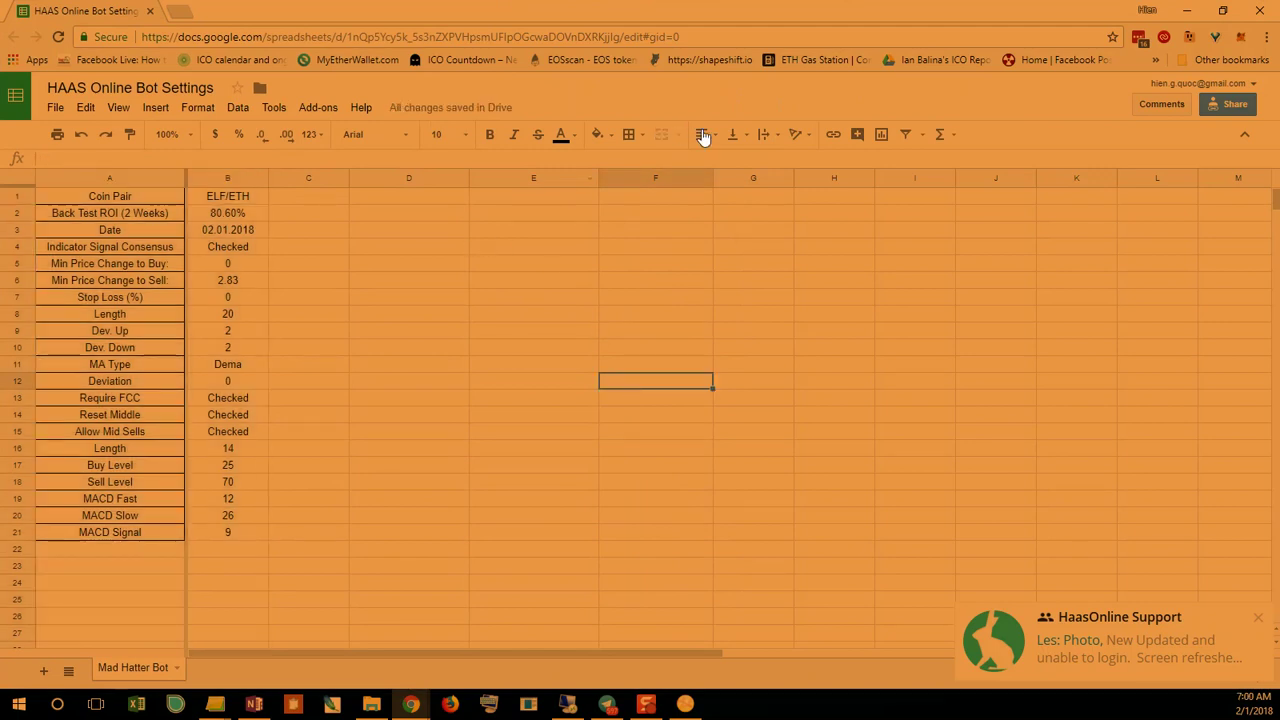
drag(926, 5, 1279, 230)
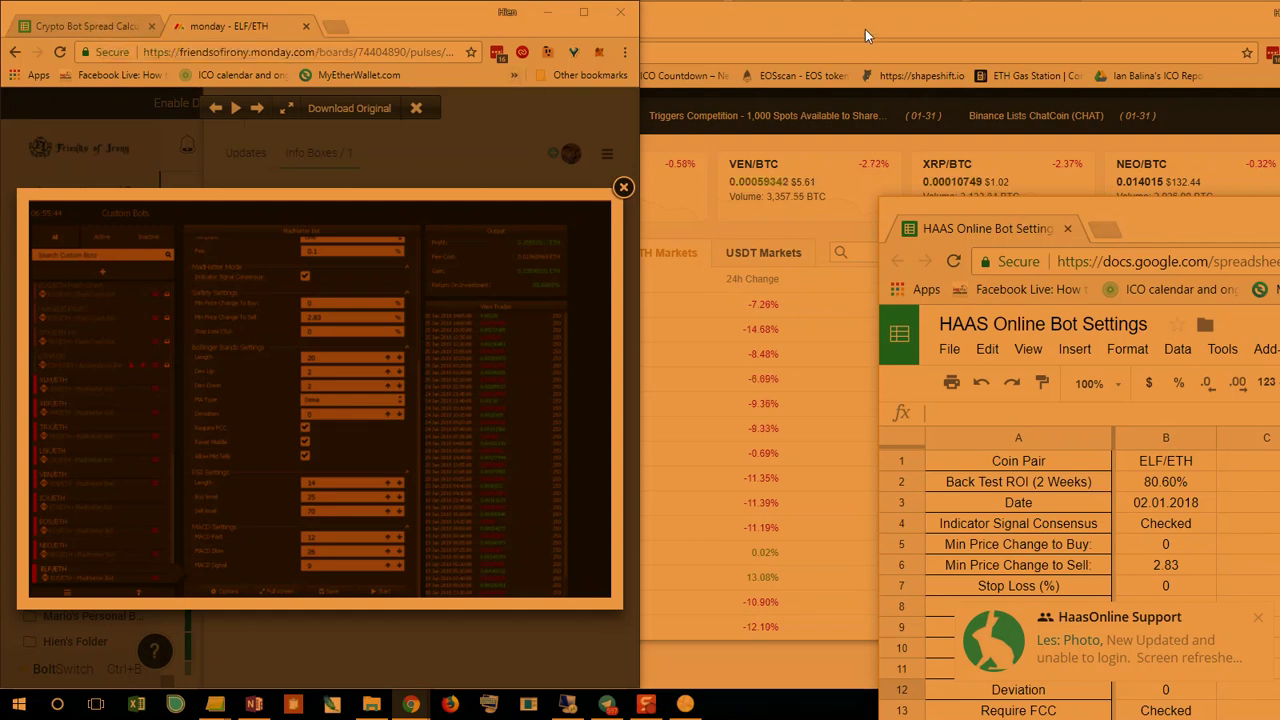
click(767, 18)
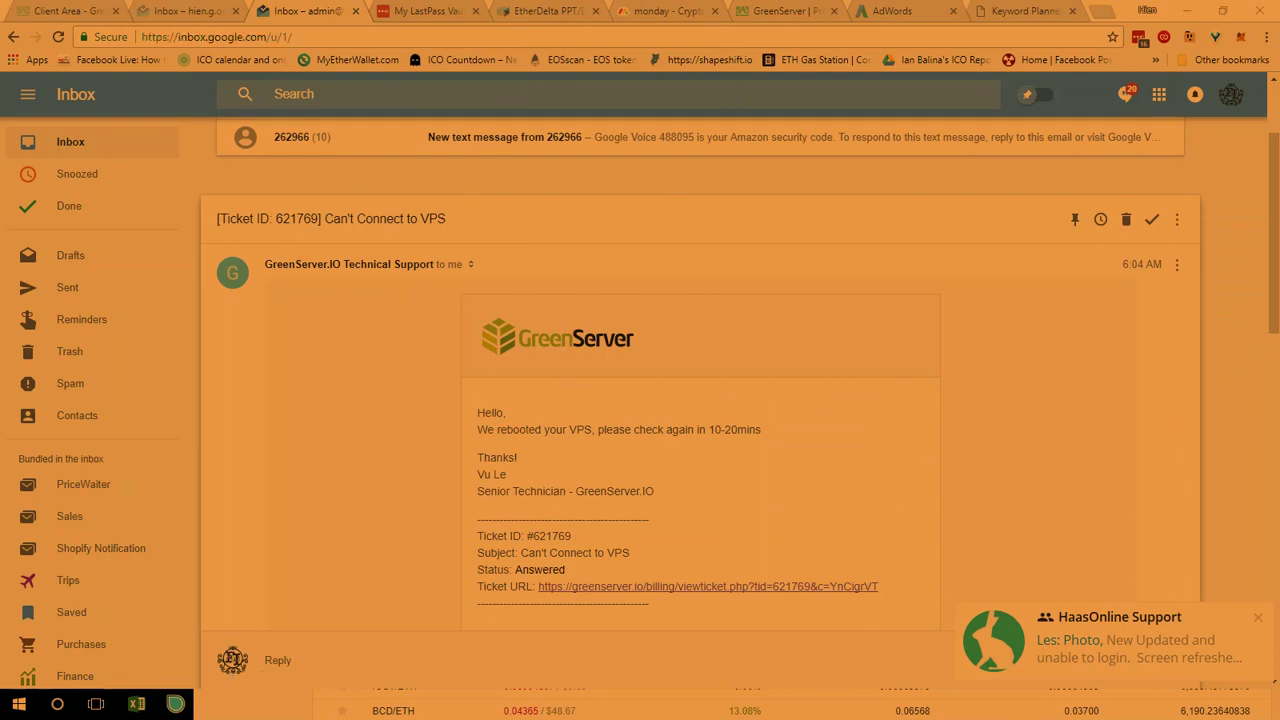
key(alt+Tab)
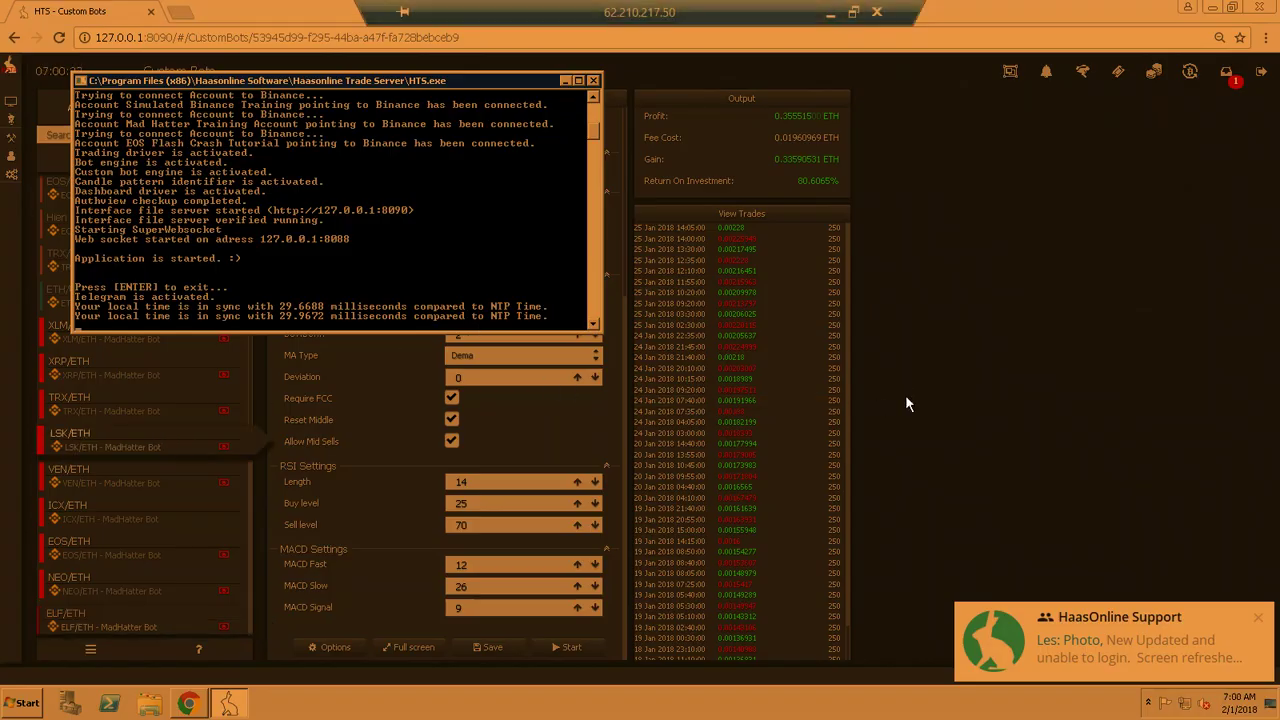
click(905, 394)
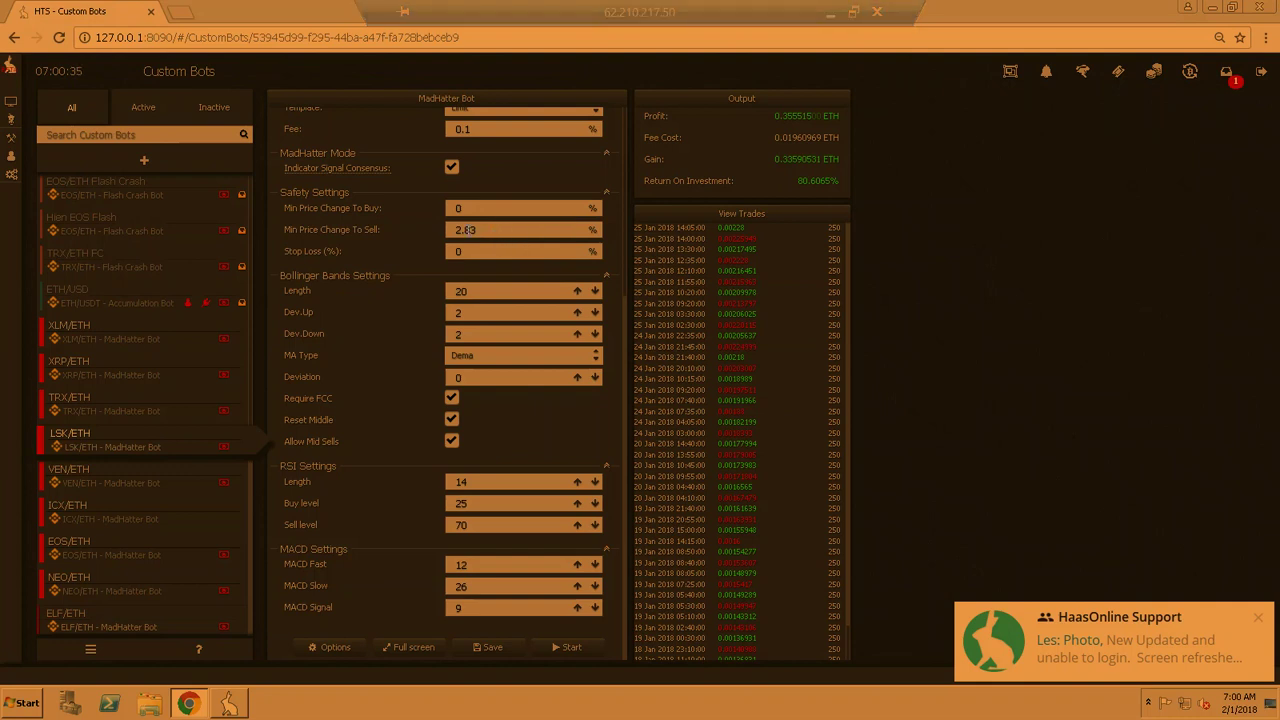
- Save the ELF/ETH bot with Min Price Change To Sell at 2.5% and review its 2-week backtest in the performance analyzer
drag(465, 230, 494, 238)
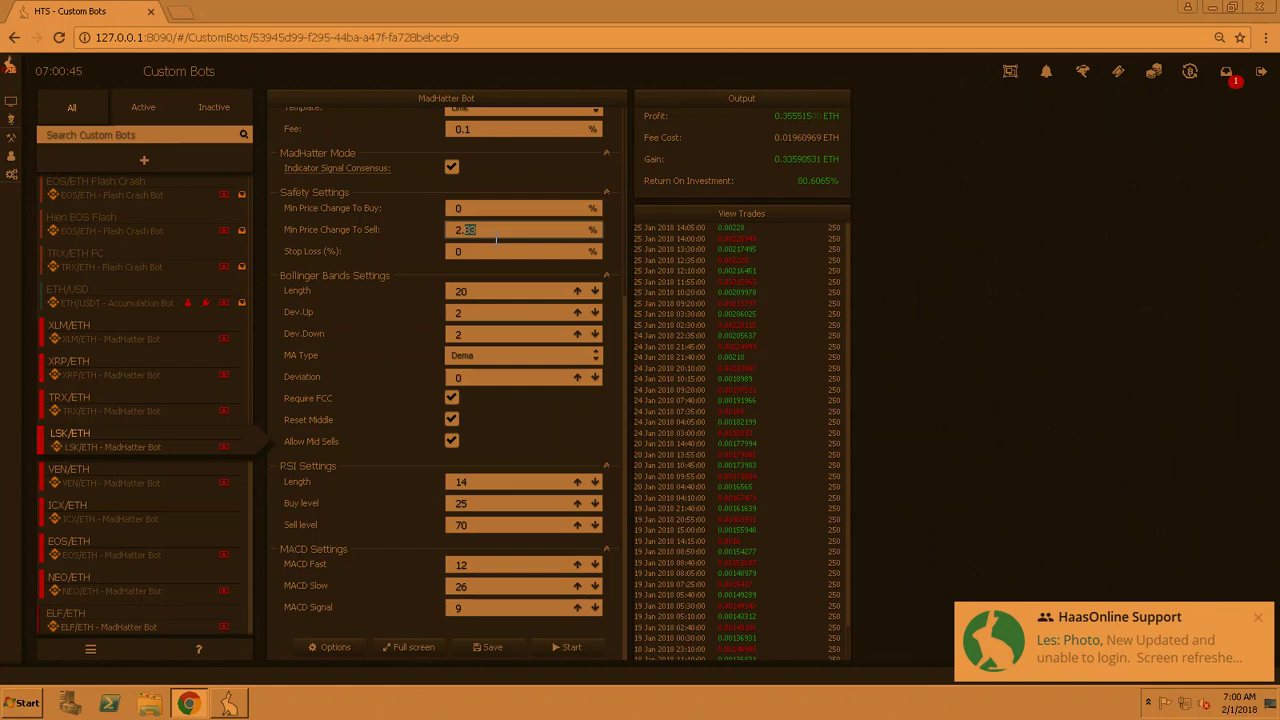
text(5)
click(551, 424)
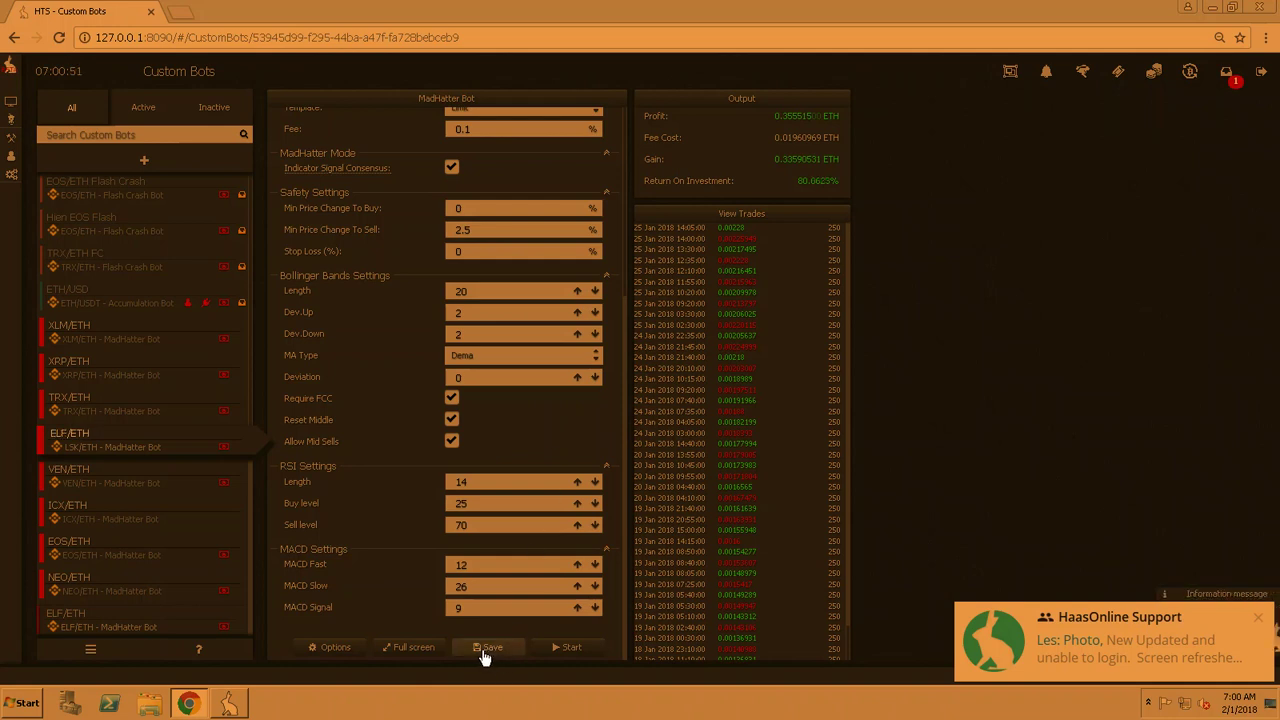
click(335, 648)
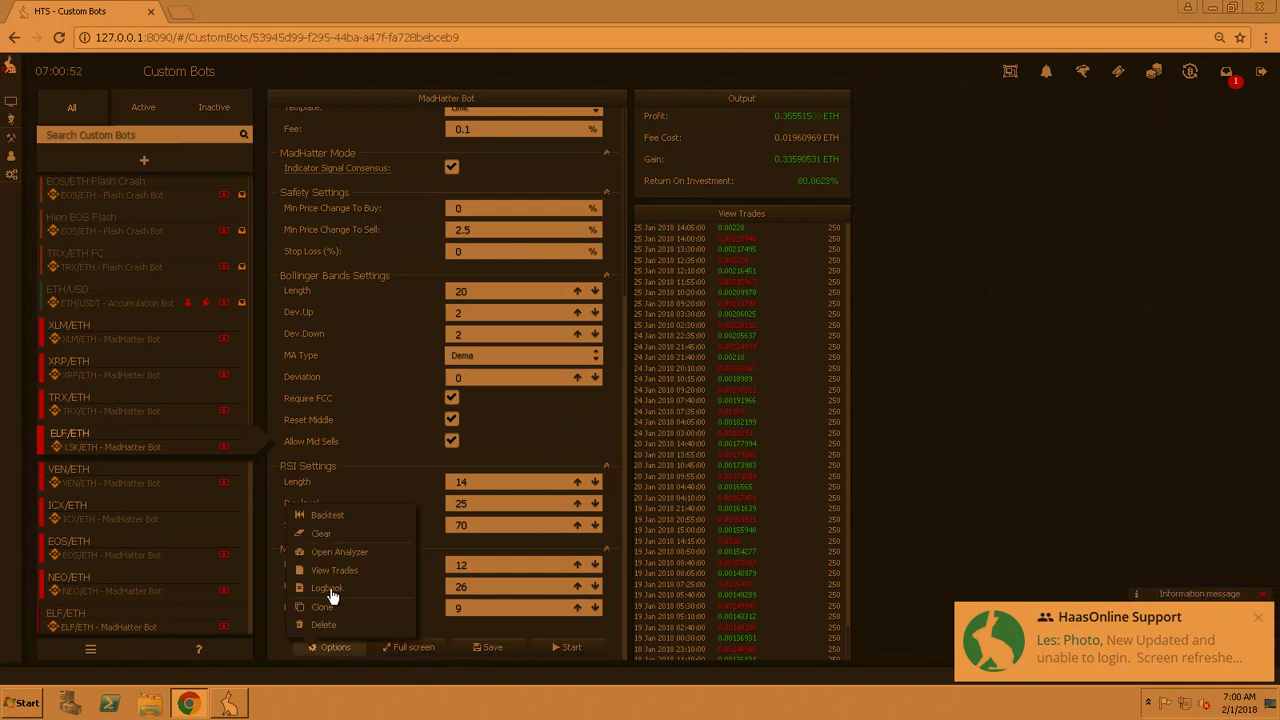
click(346, 510)
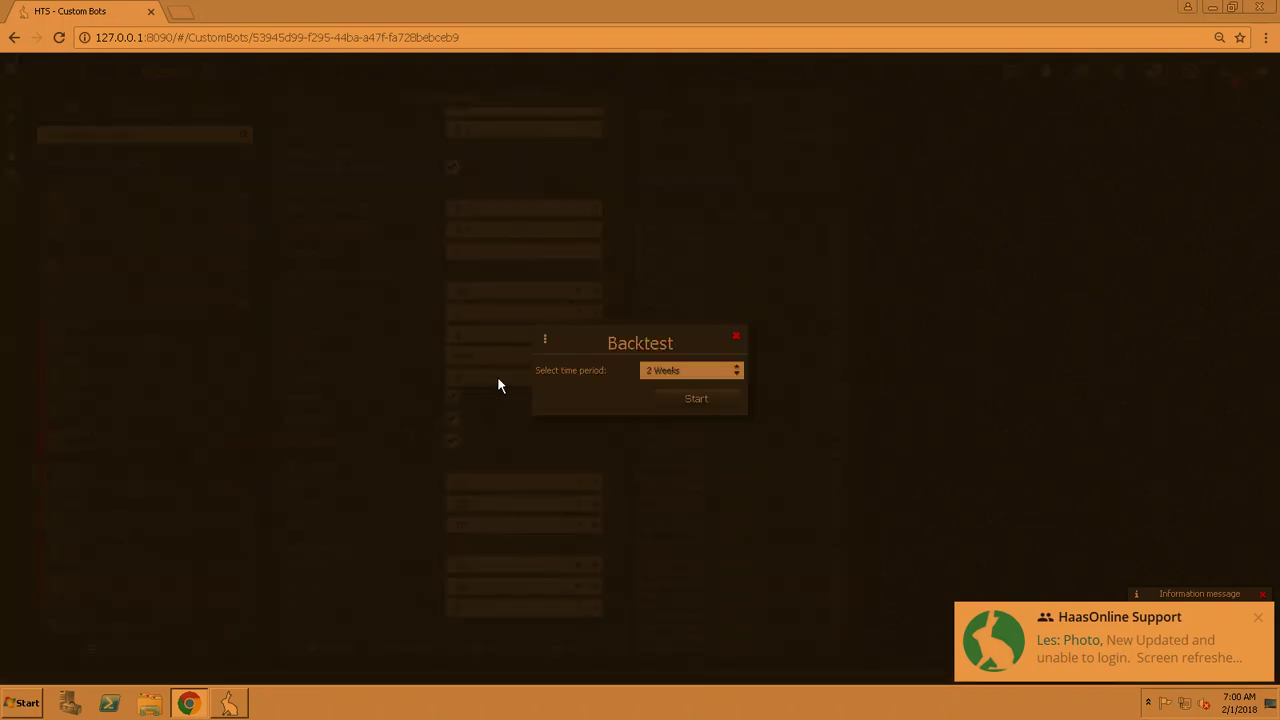
click(711, 400)
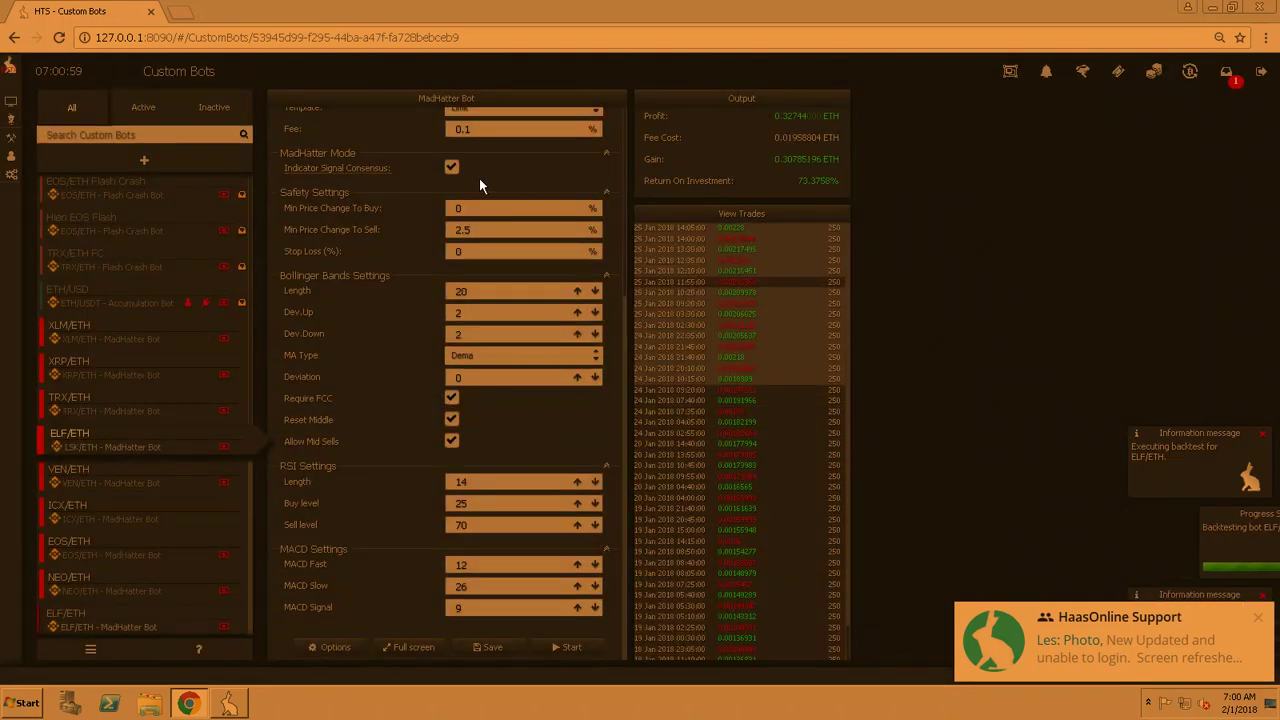
click(11, 137)
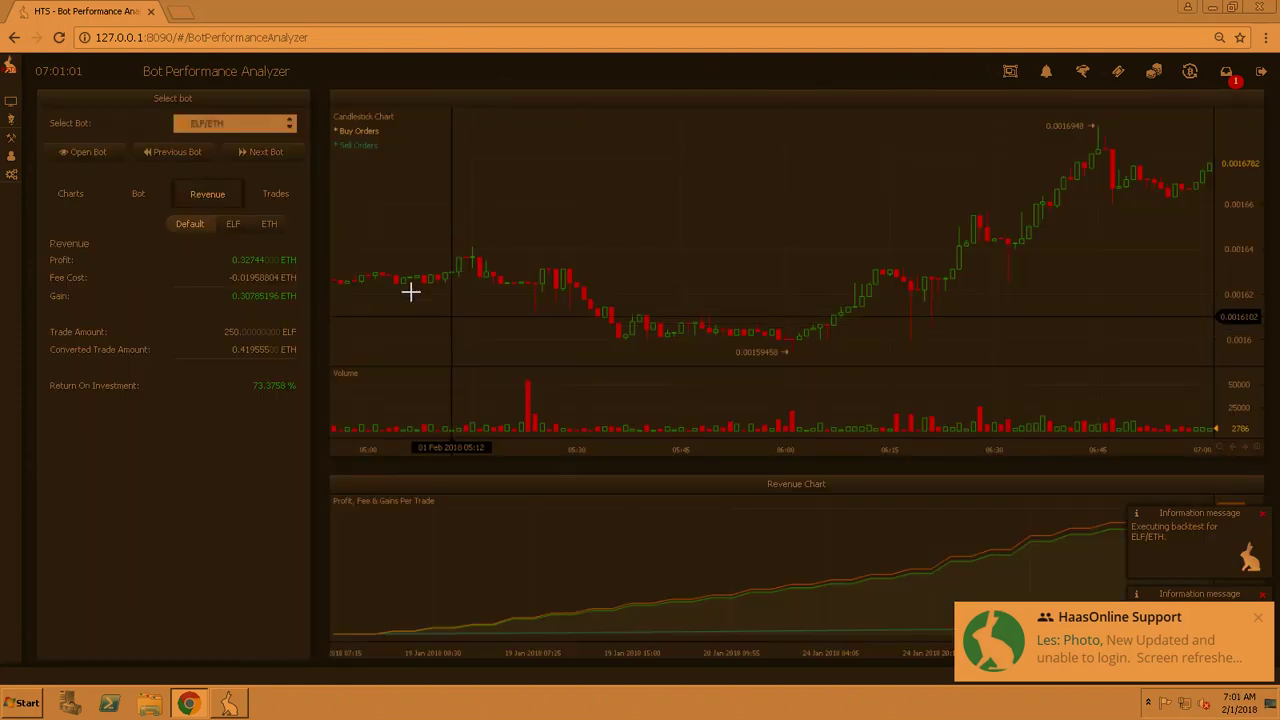
click(84, 151)
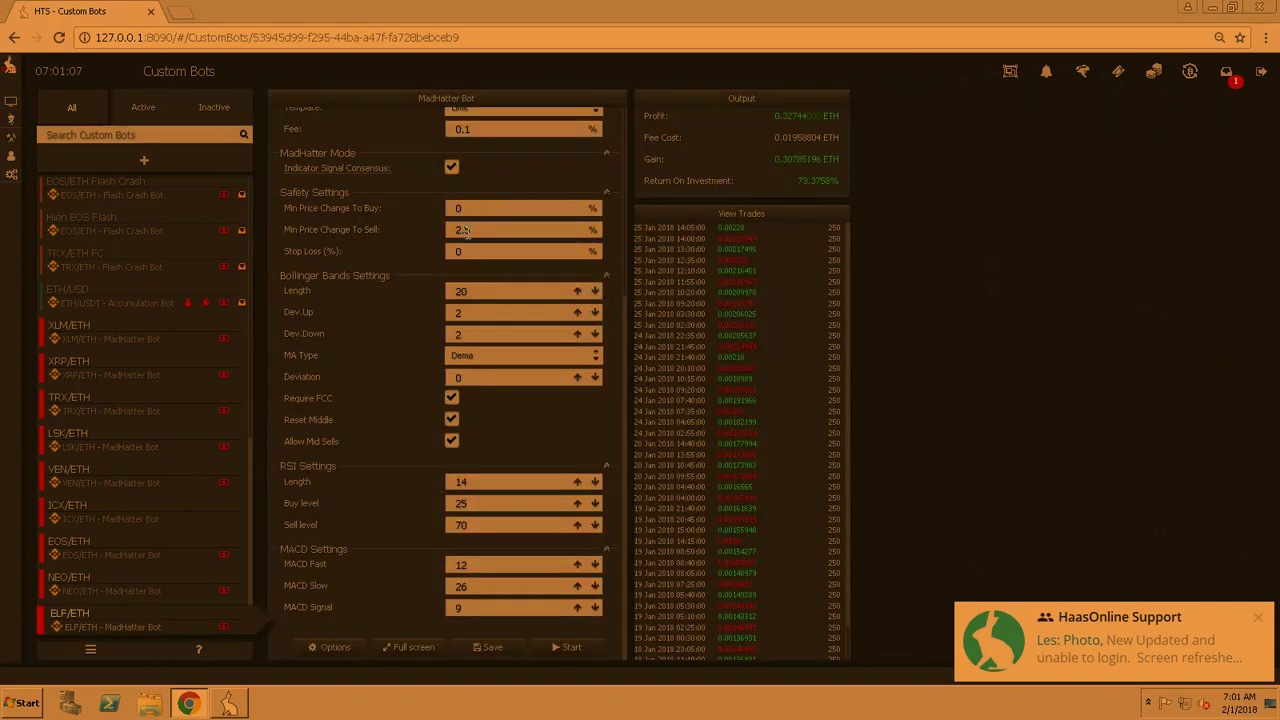
- Set the ELF/ETH bot's Min Price Change To Sell to 3% and review a new 2-week backtest
click(465, 230)
key(BackSpace)
key(BackSpace)
key(BackSpace)
text(3)
click(511, 647)
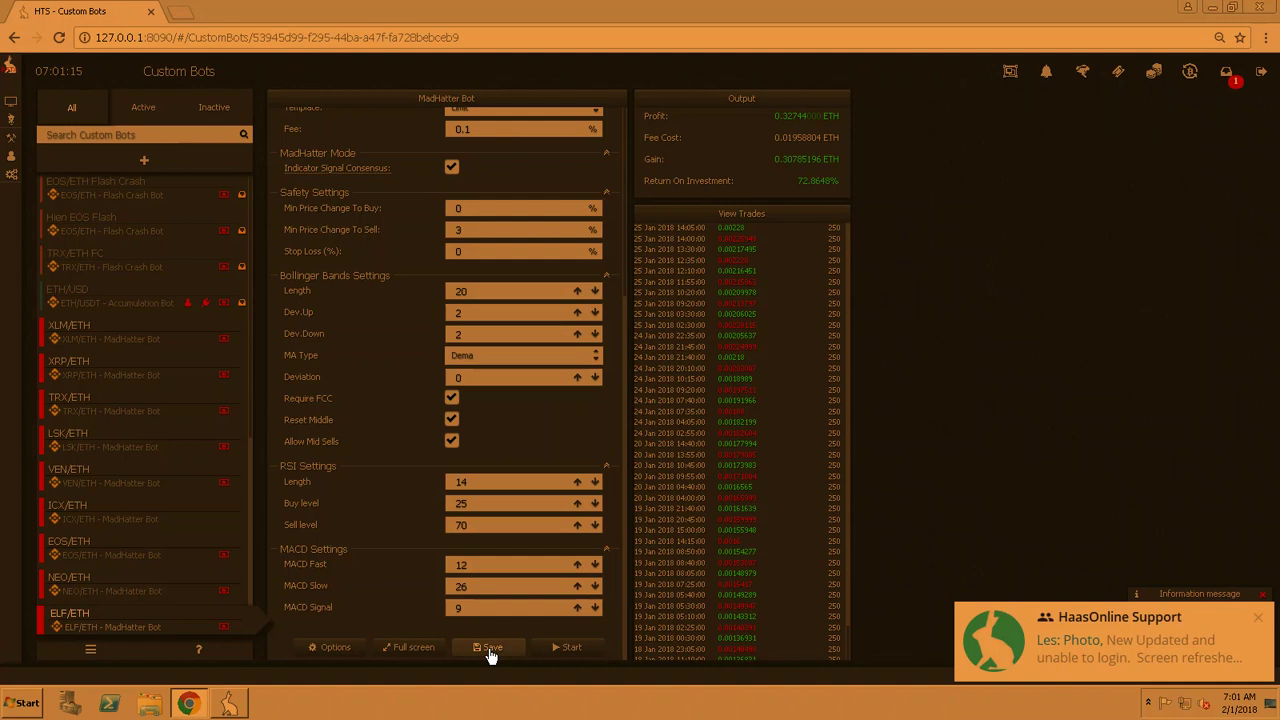
click(332, 647)
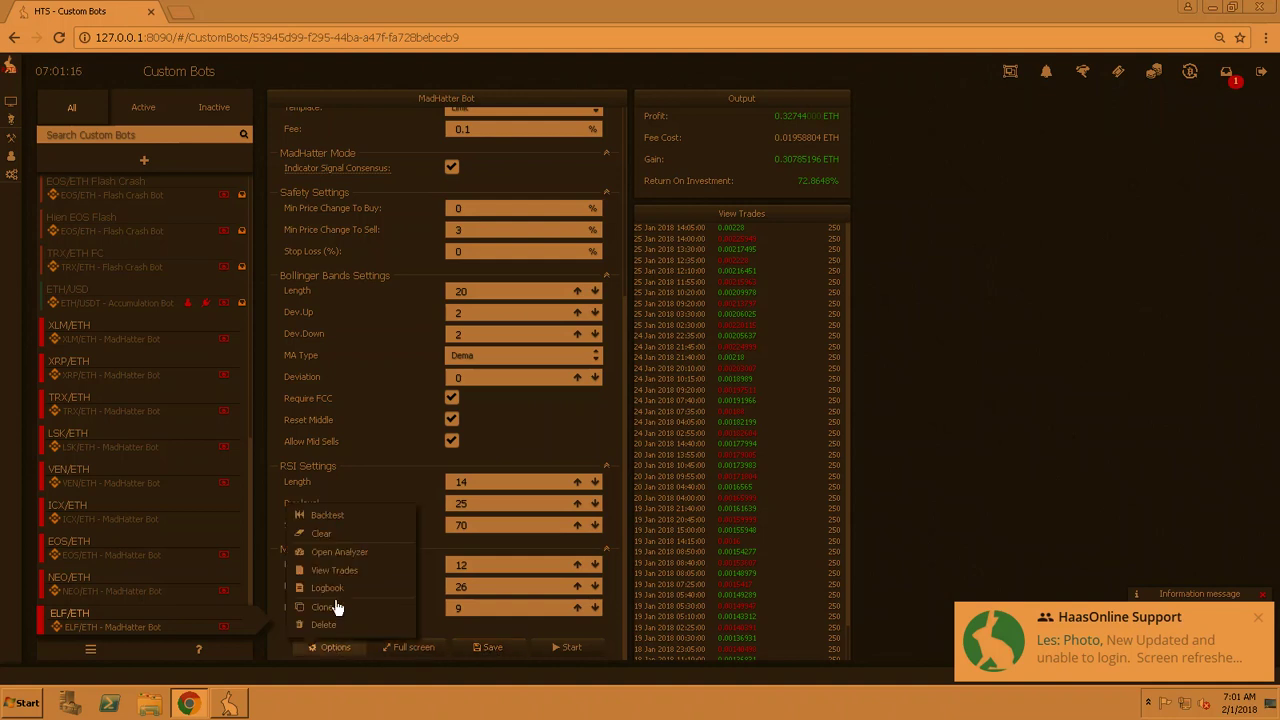
click(328, 517)
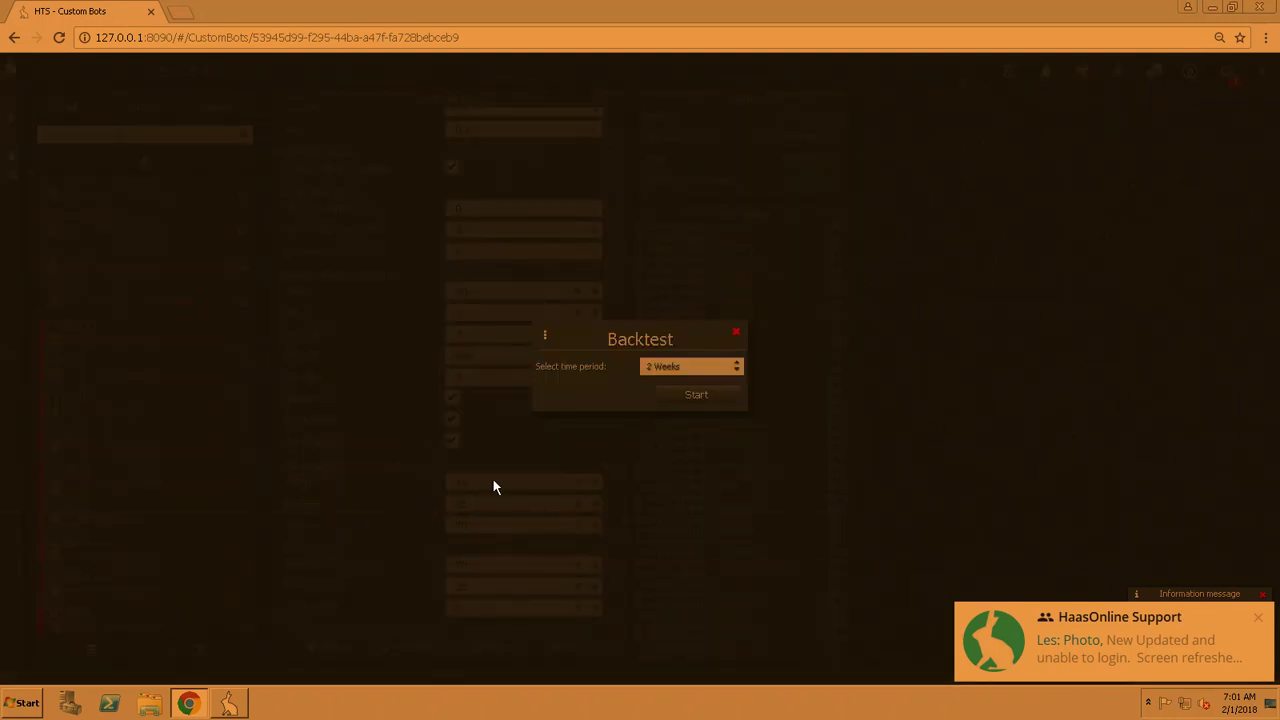
click(690, 402)
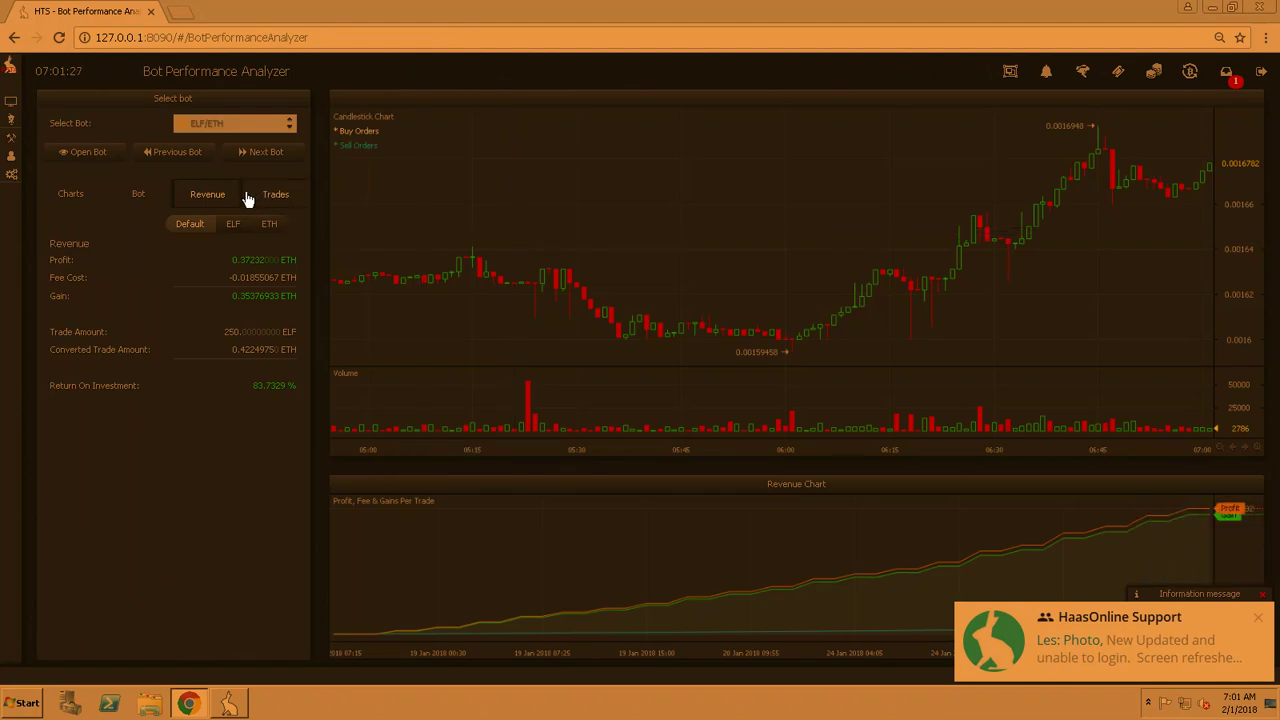
click(85, 153)
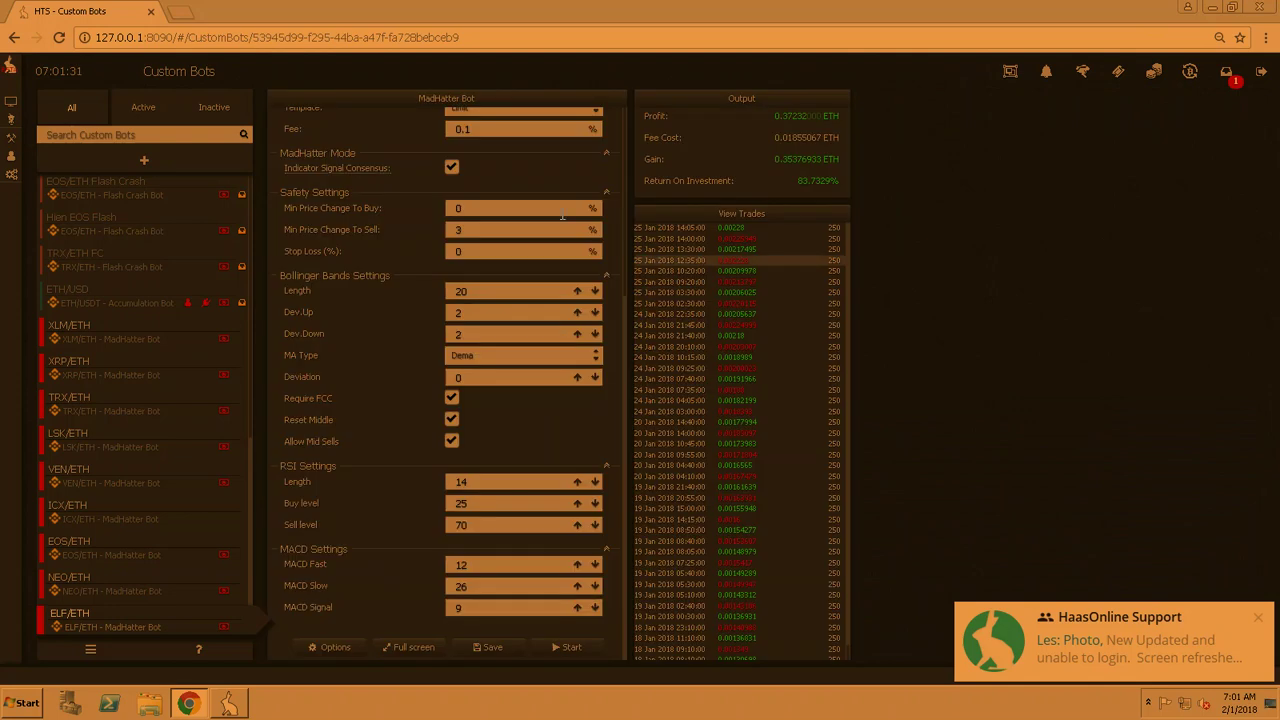
- Raise the ELF/ETH bot's Min Price Change To Sell to 3.25% and review another 2-week backtest
click(485, 231)
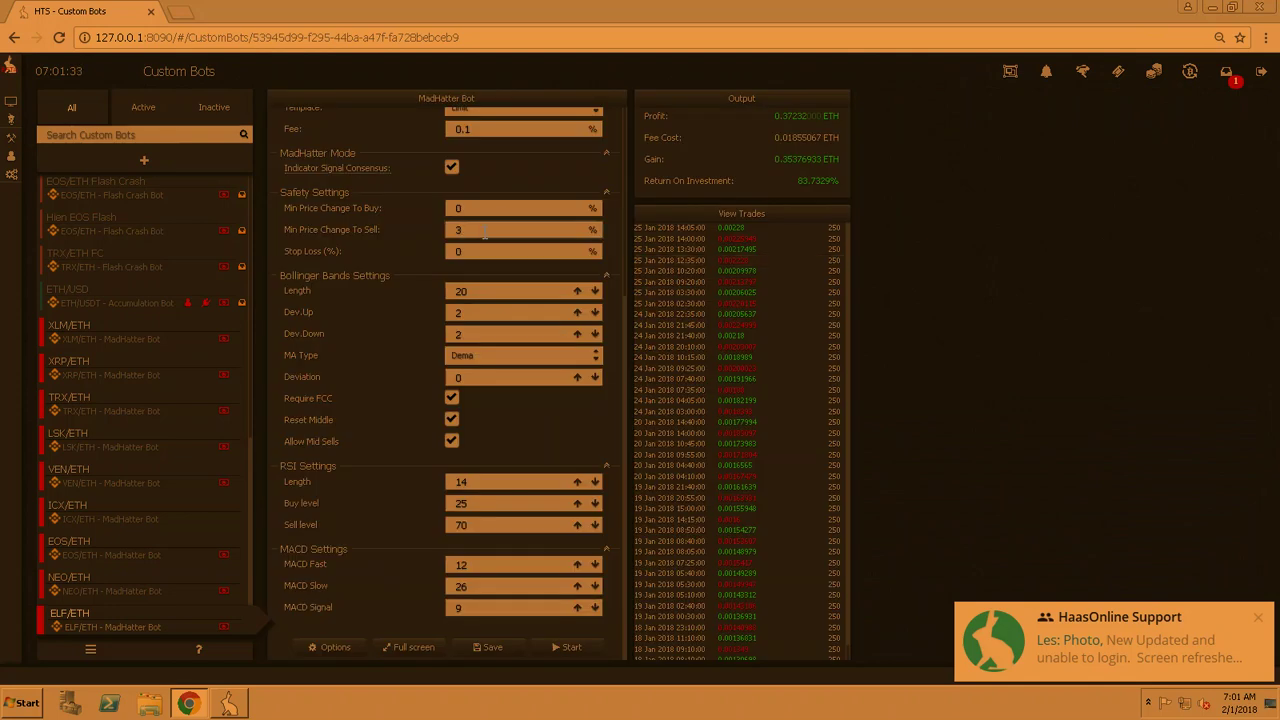
text(2)
key(BackSpace)
text(.25)
click(494, 651)
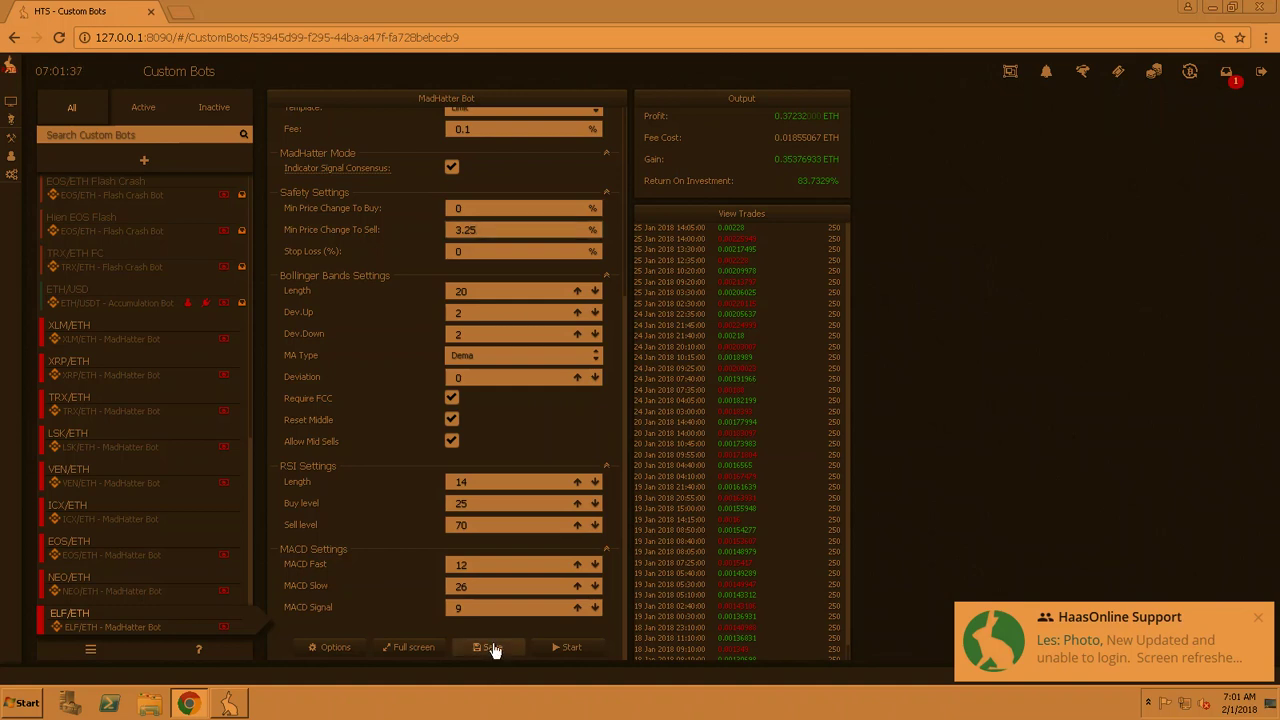
click(336, 648)
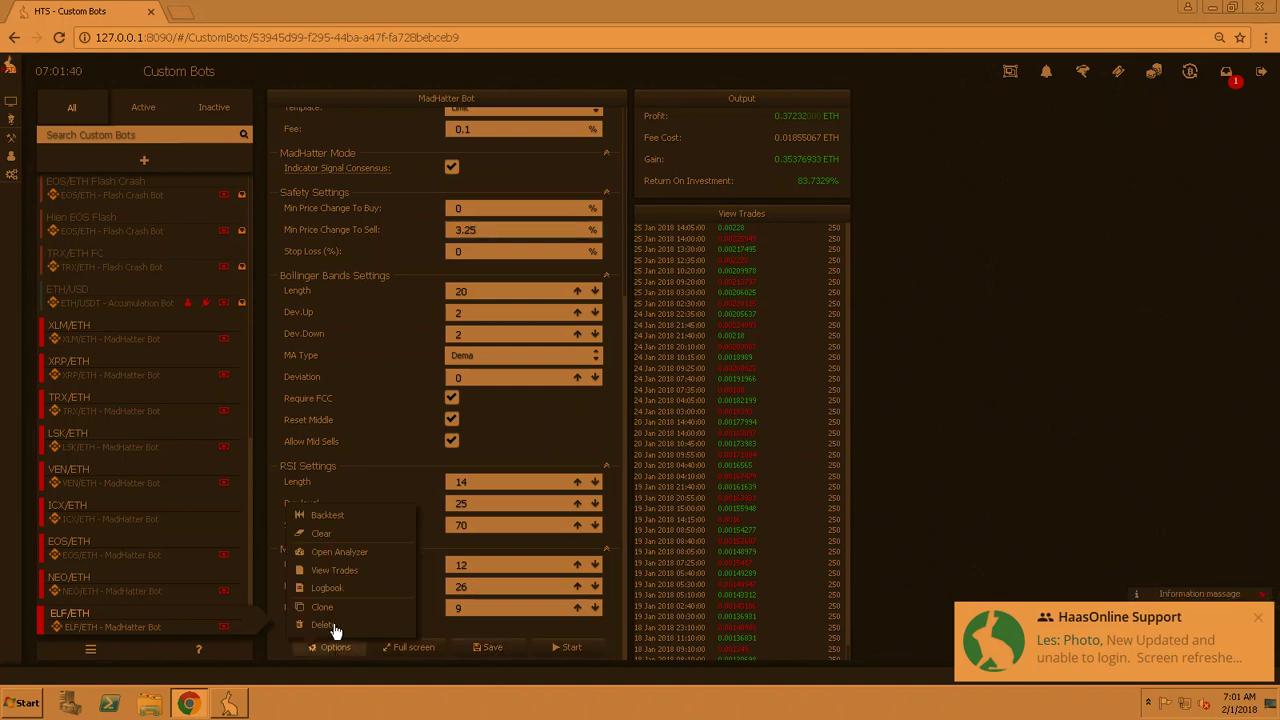
click(340, 515)
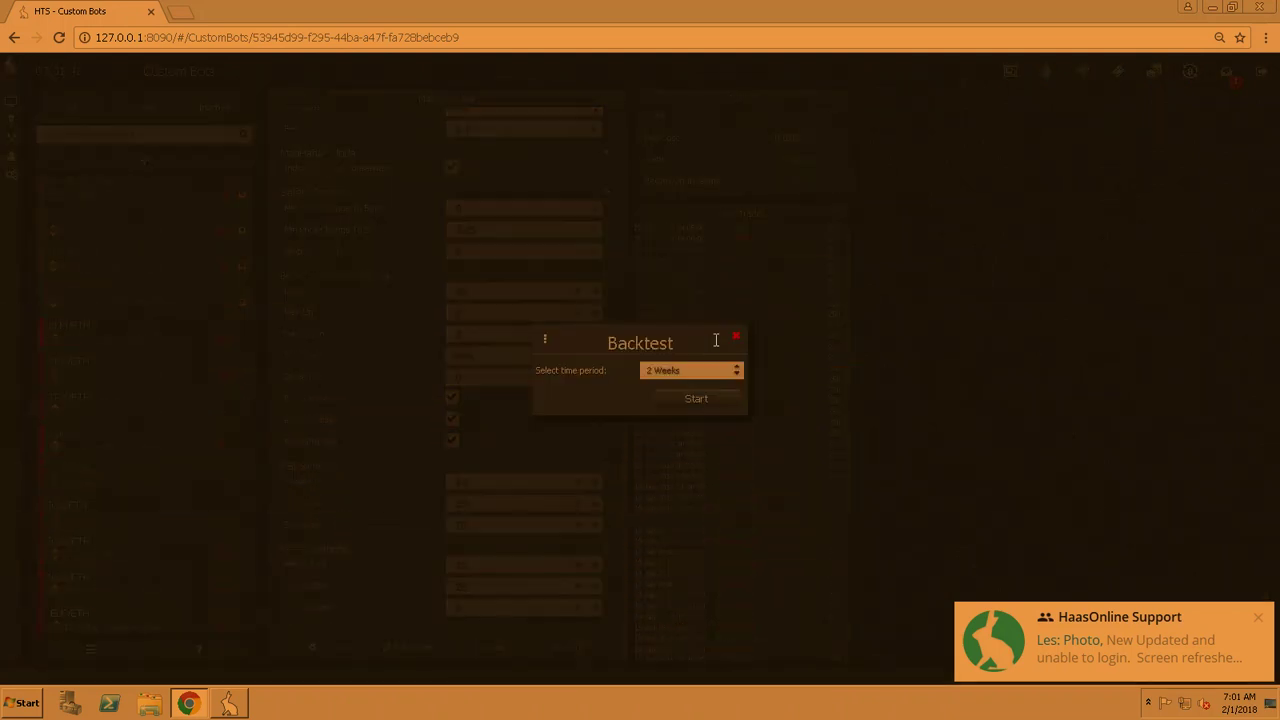
click(684, 401)
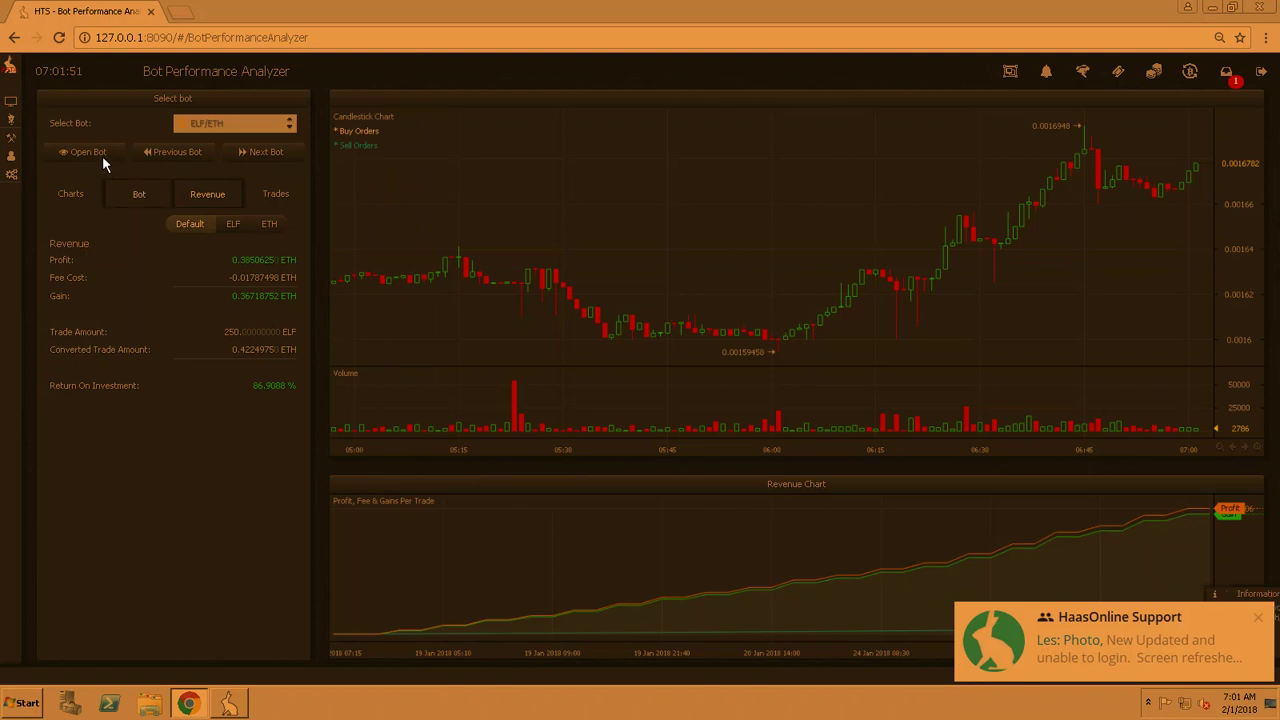
click(96, 152)
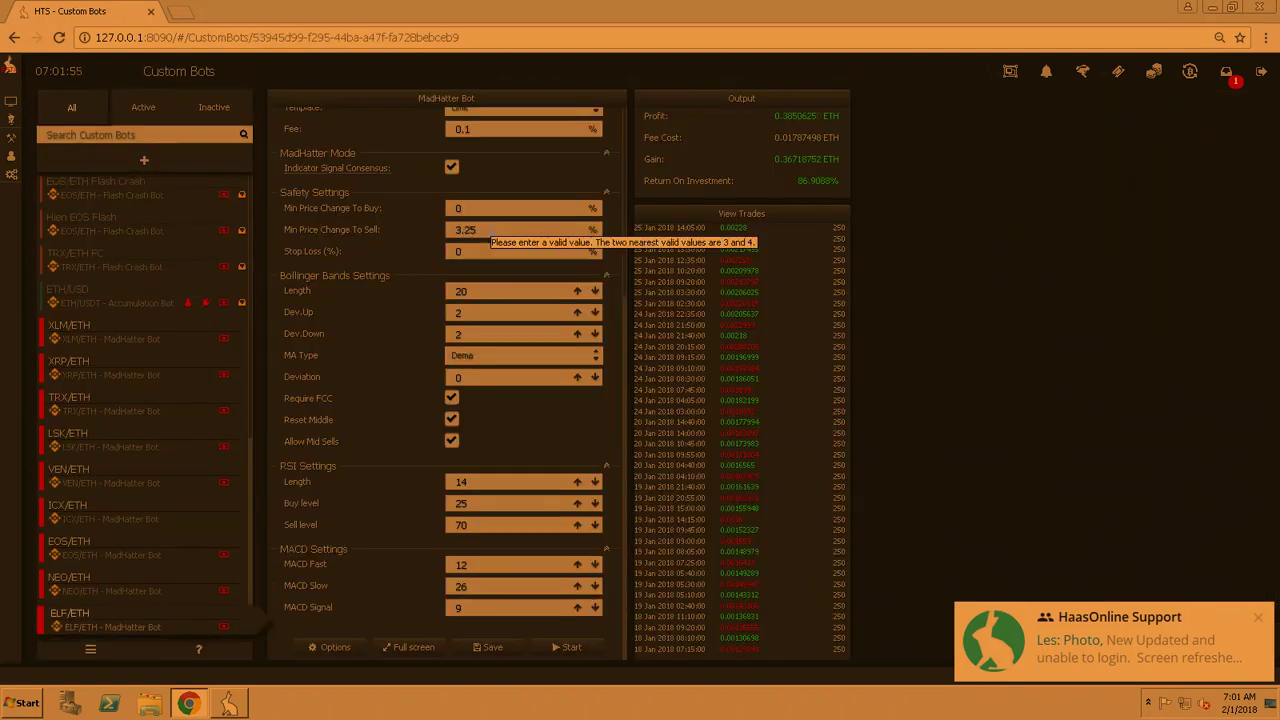
- Test the ELF/ETH bot with Min Price Change To Sell at 0% in a 2-week backtest and check its revenue performance
drag(490, 230, 391, 227)
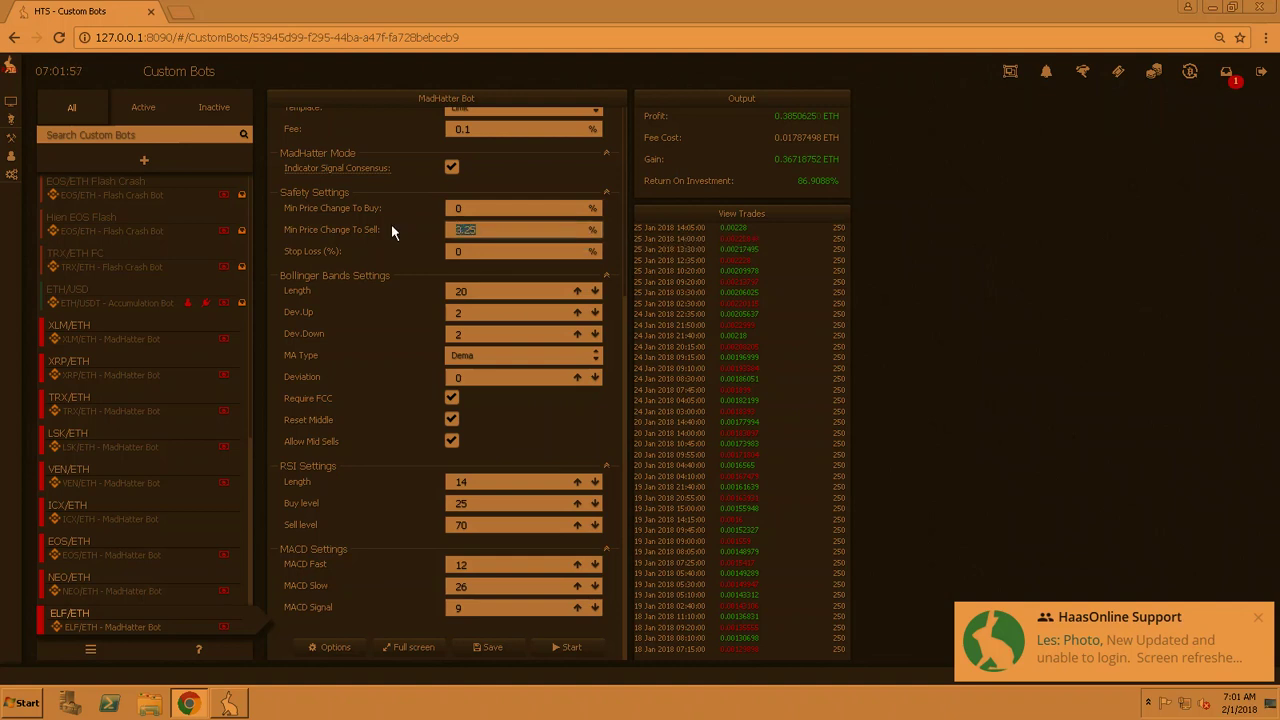
text(0)
click(481, 647)
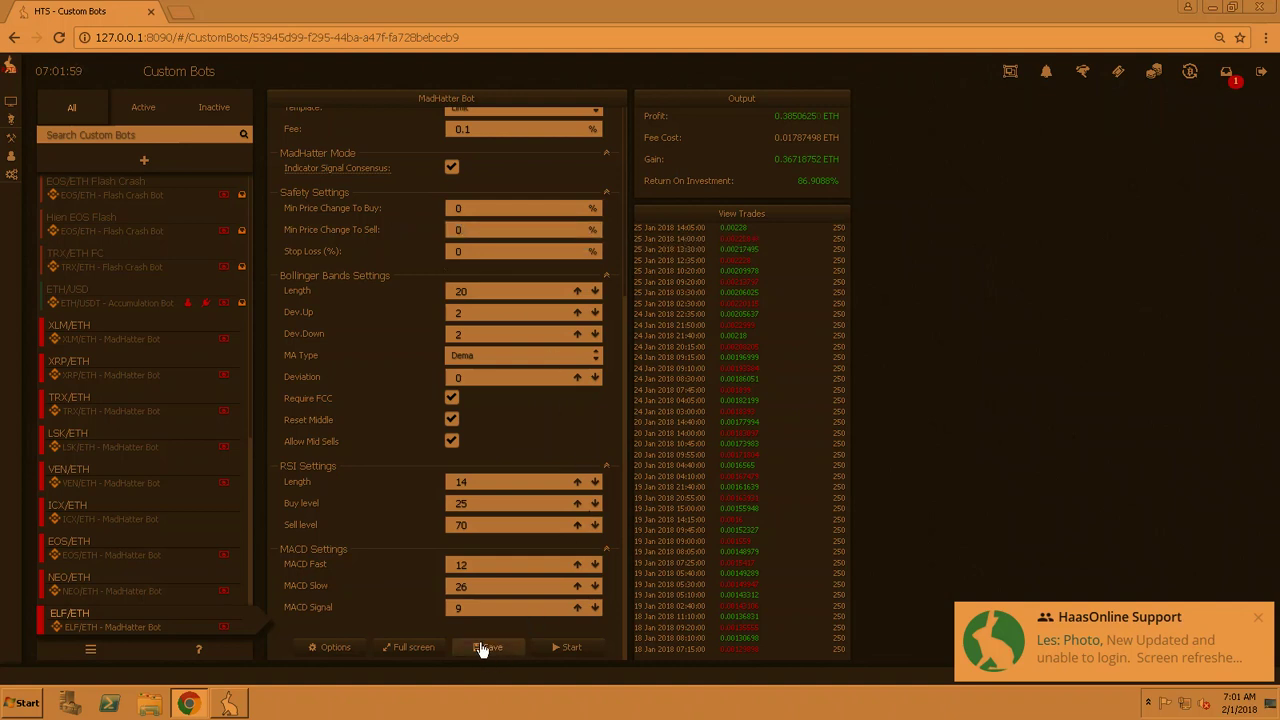
click(333, 647)
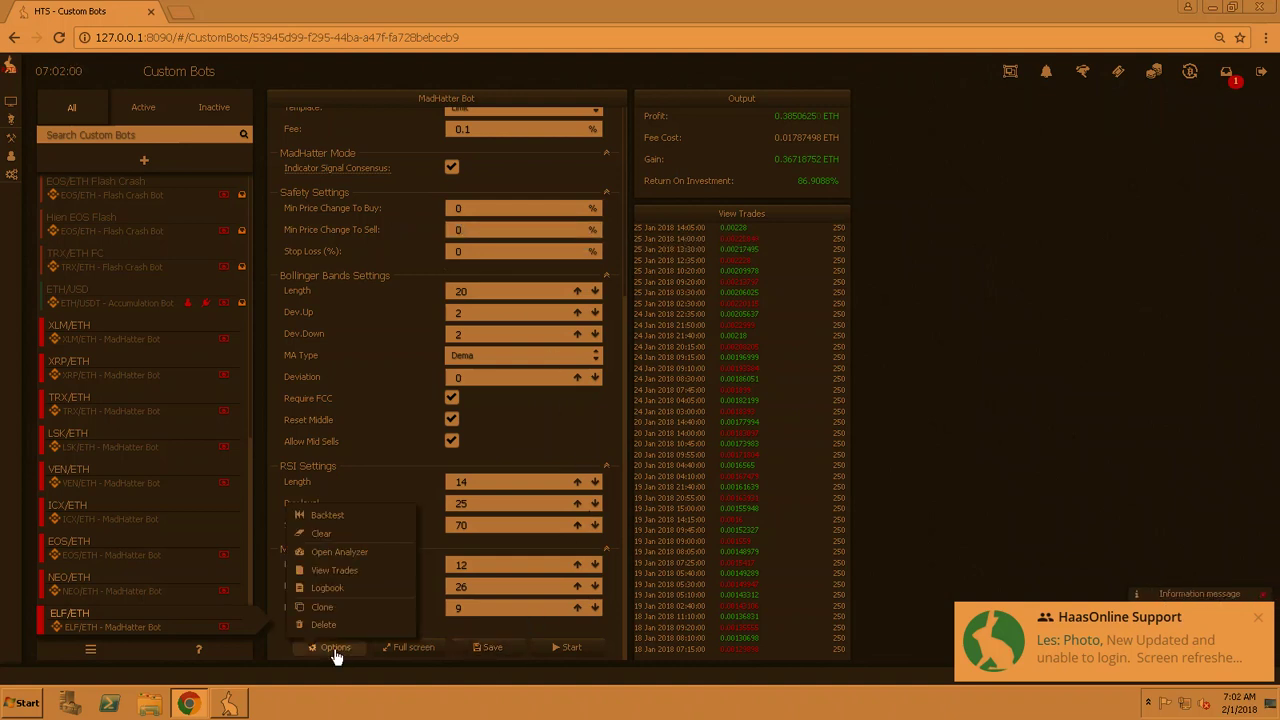
click(347, 515)
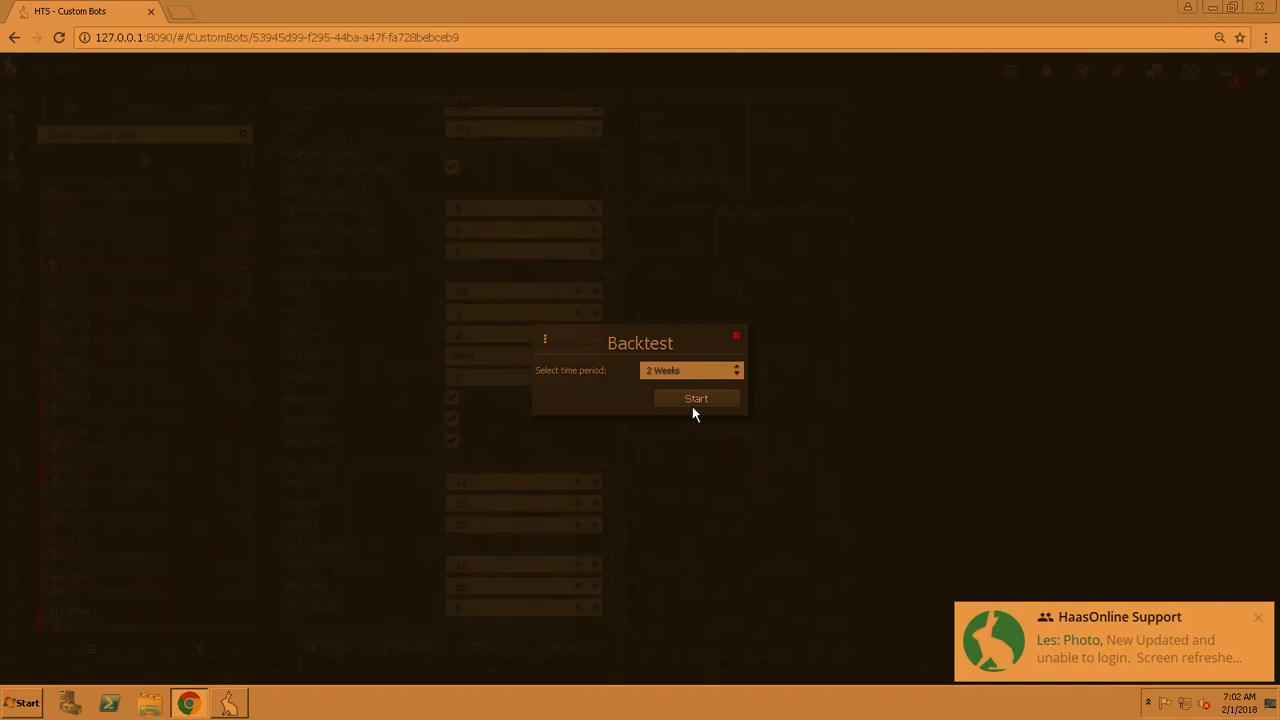
click(698, 400)
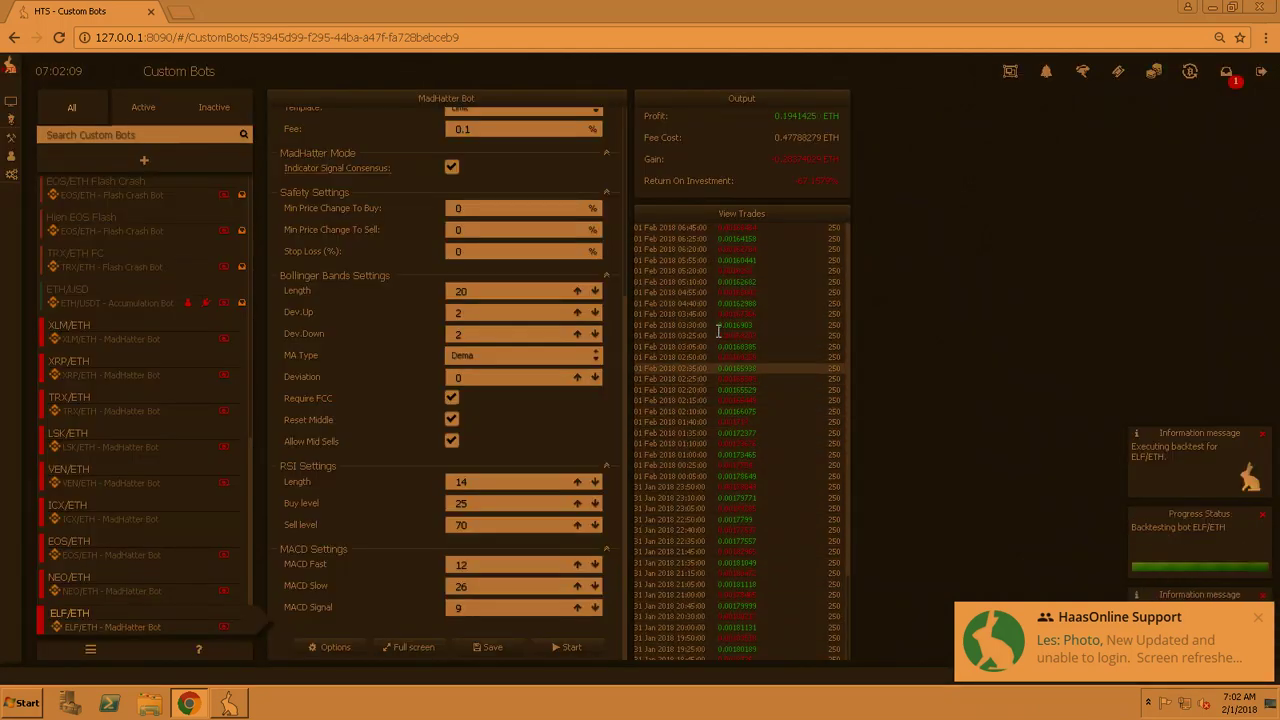
click(1118, 71)
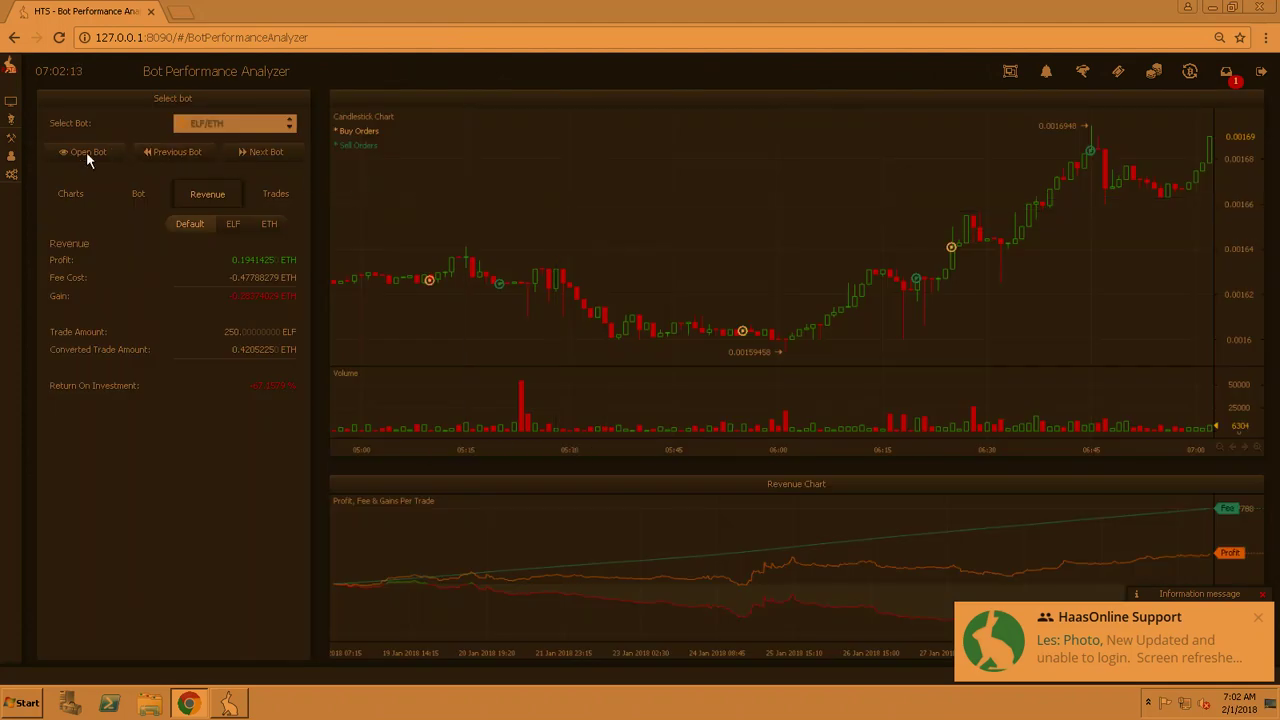
click(87, 152)
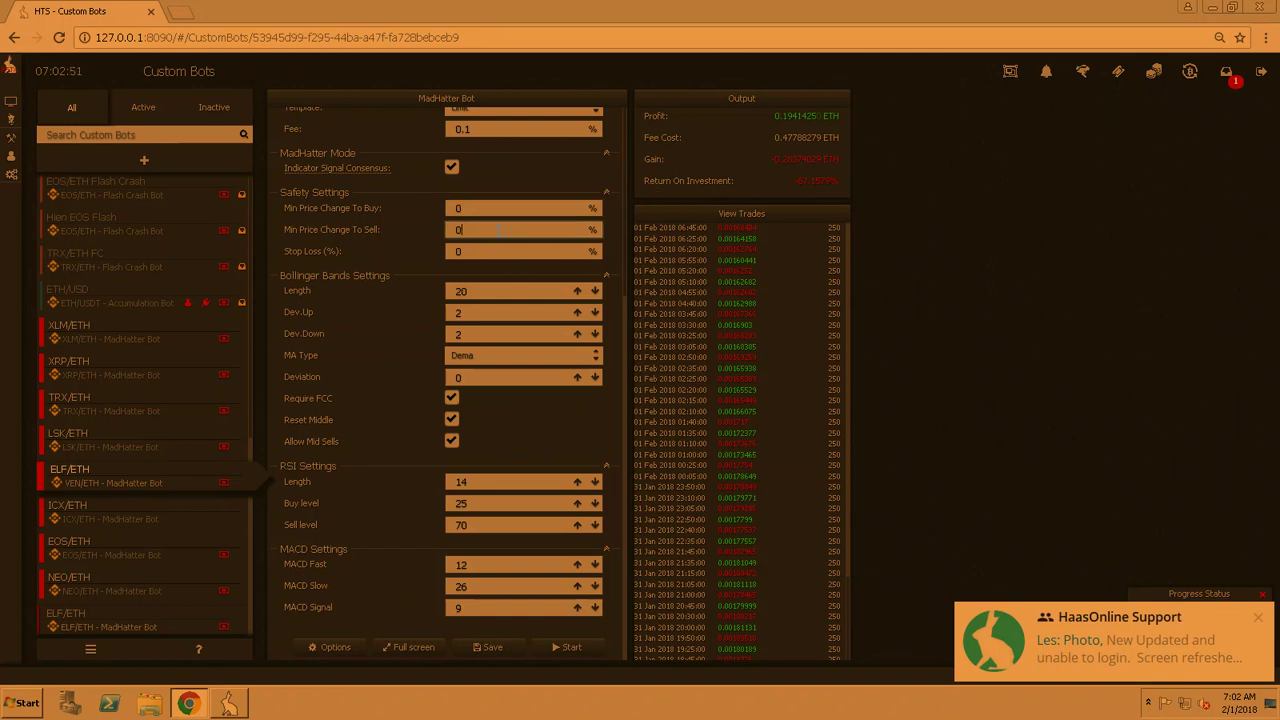
- Set the ELF/ETH bot's Min Price Change To Sell to 2.83%, save it, and run a 2-week backtest
key(BackSpace)
text(2.83)
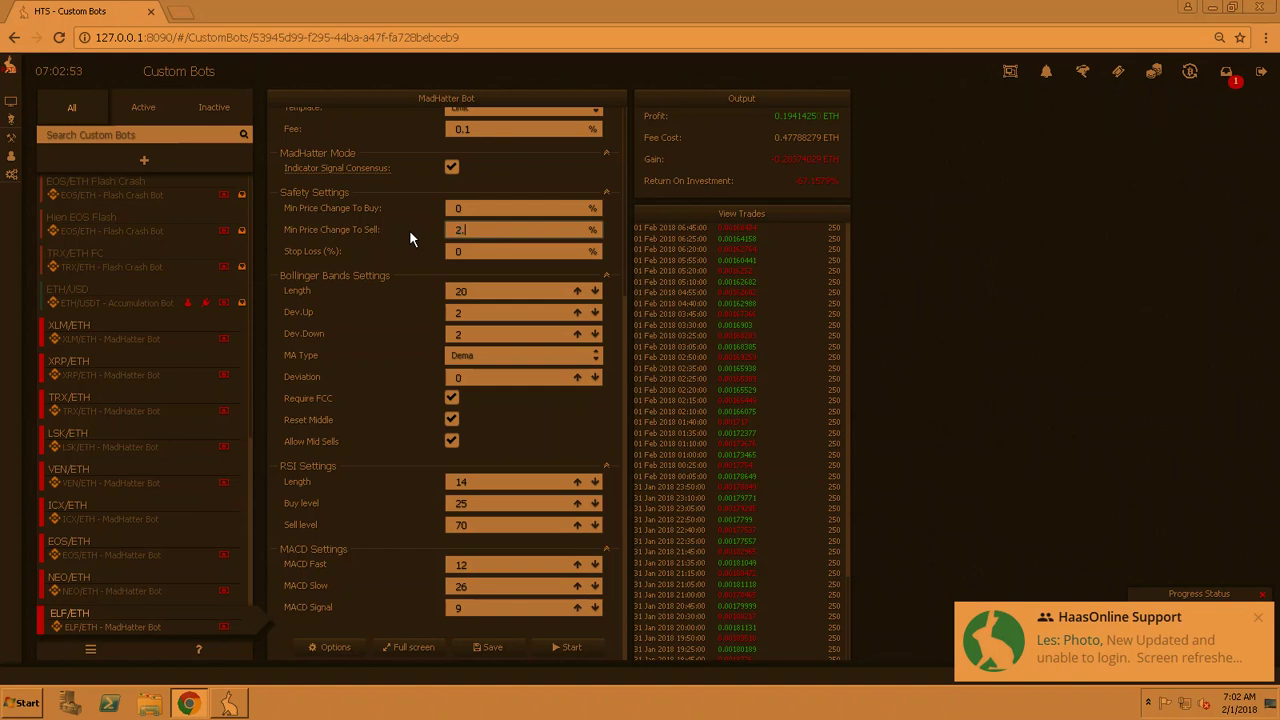
click(492, 657)
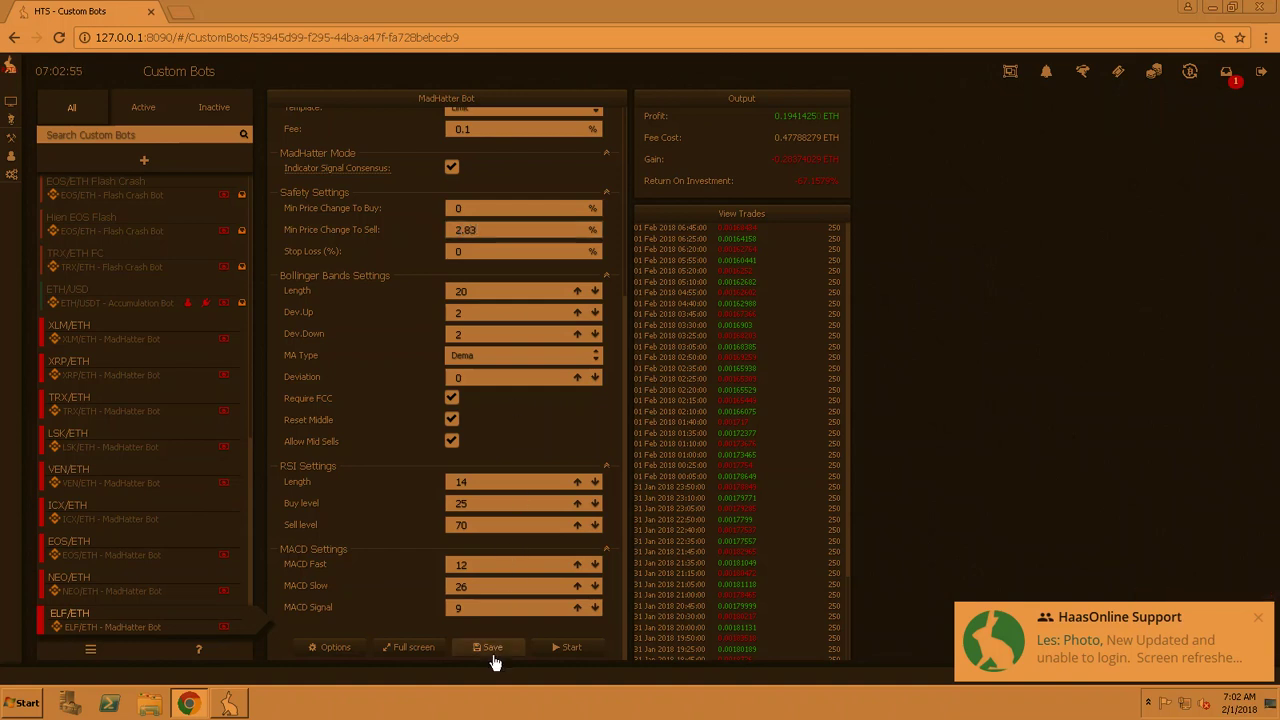
click(317, 650)
click(310, 650)
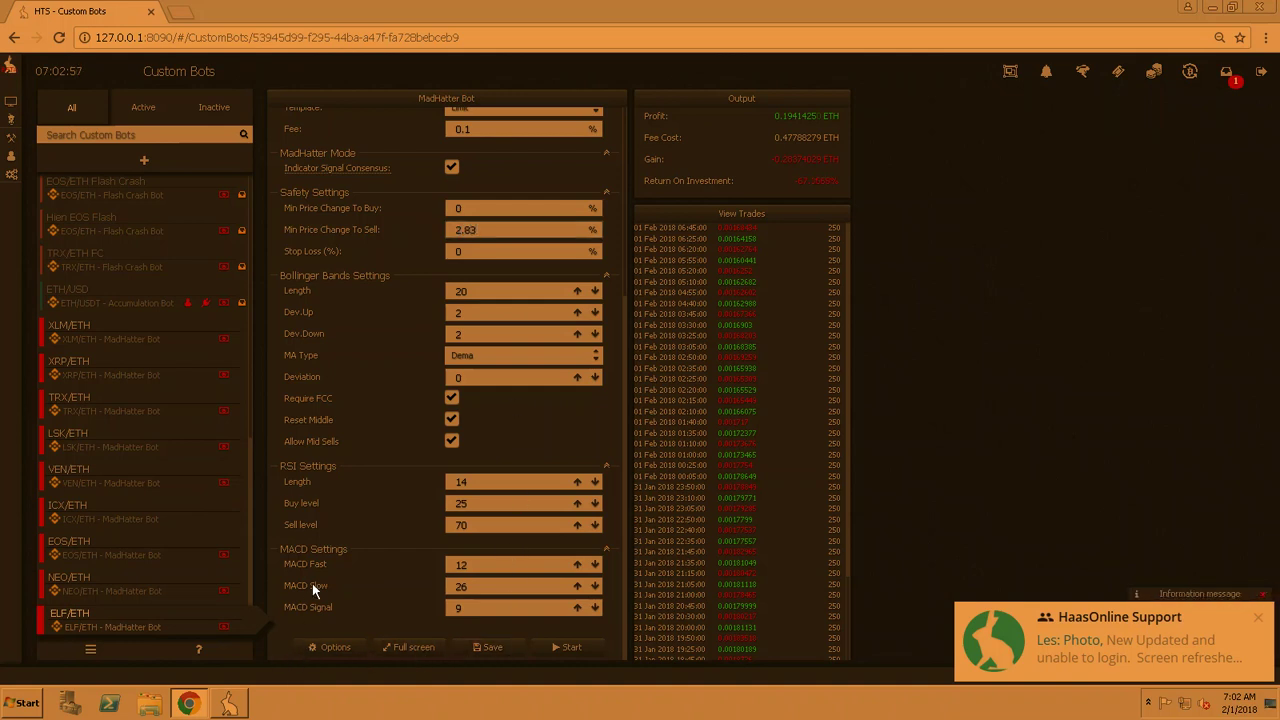
click(314, 650)
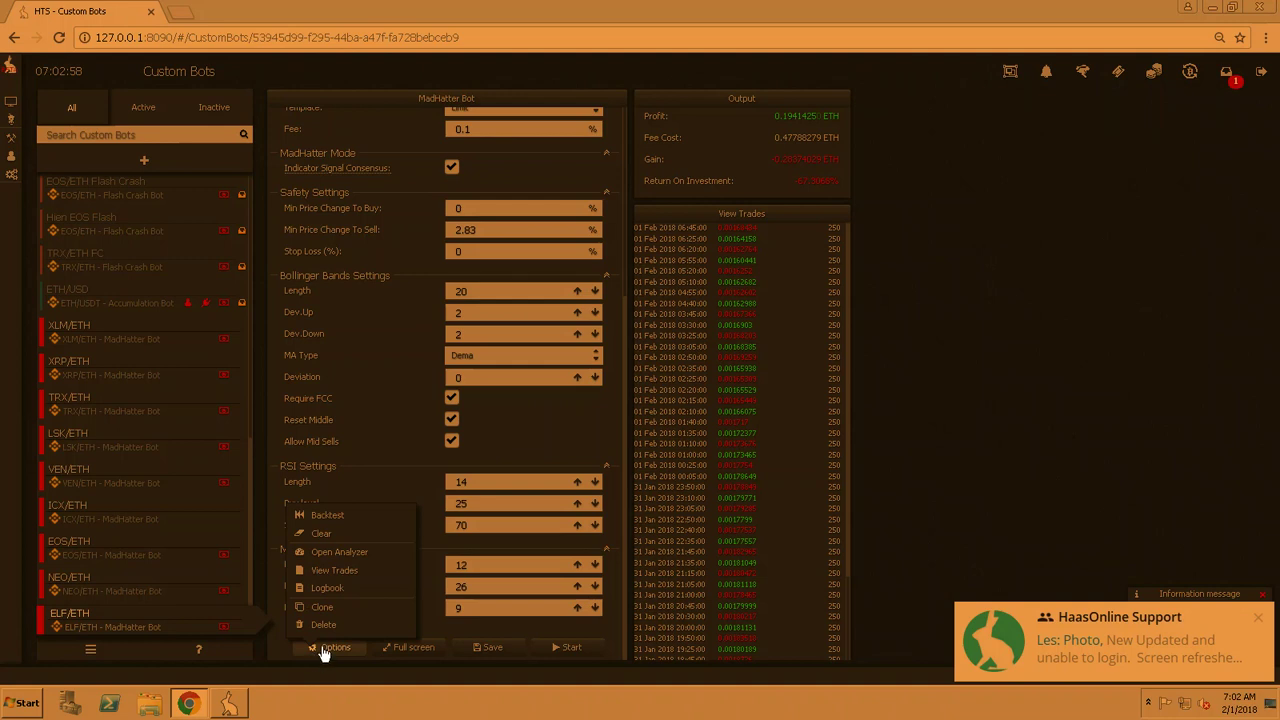
click(327, 515)
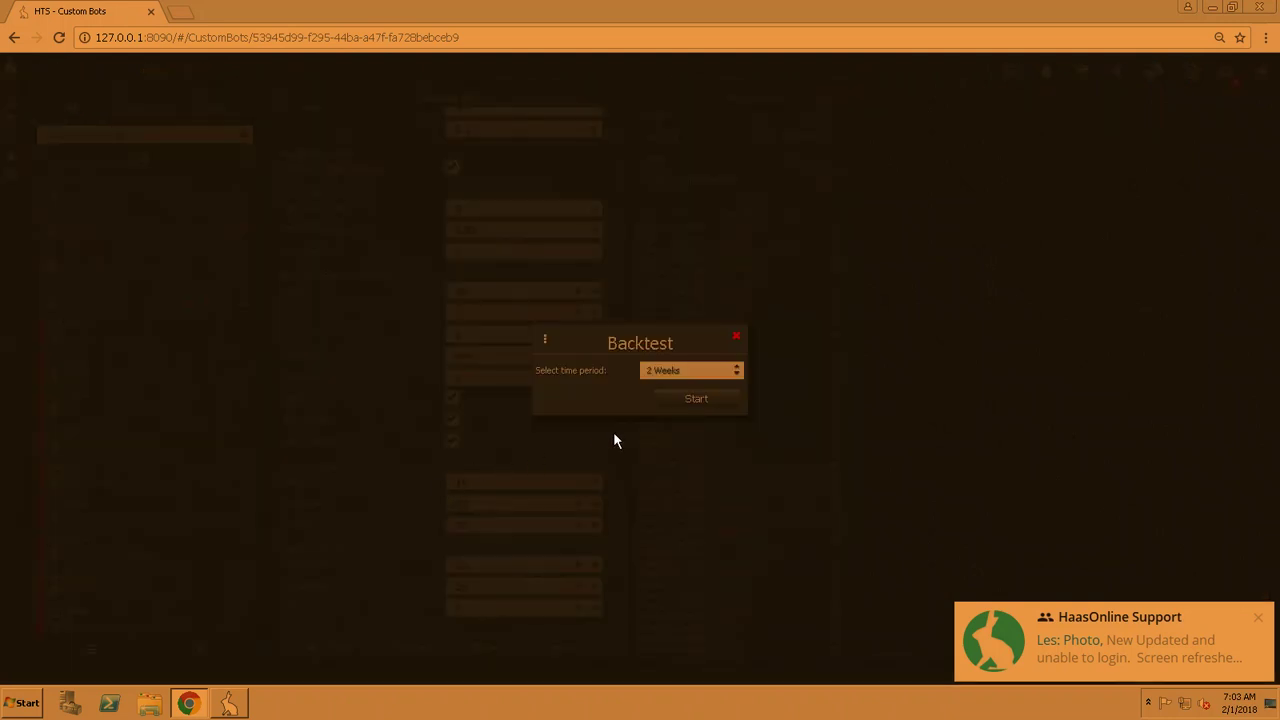
click(680, 407)
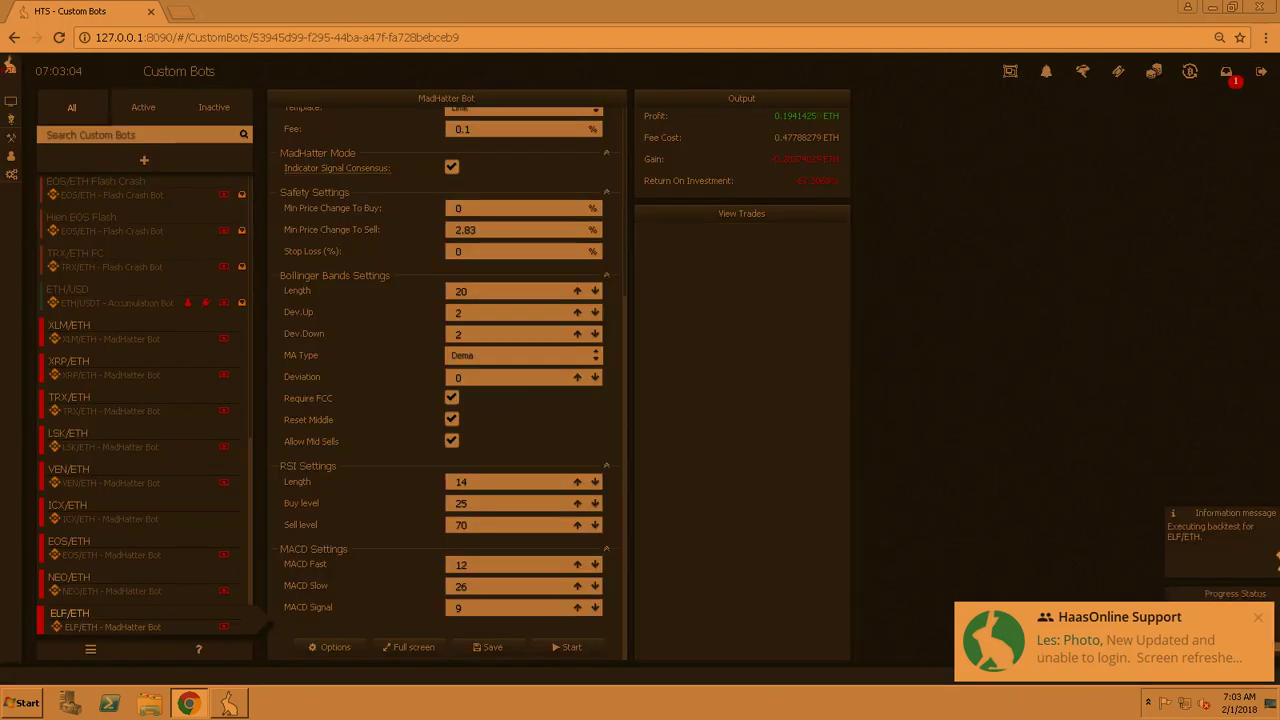
- Review the ELF/ETH backtest's revenue in the Bot Performance Analyzer and reopen the bot
mouse_move(70, 534)
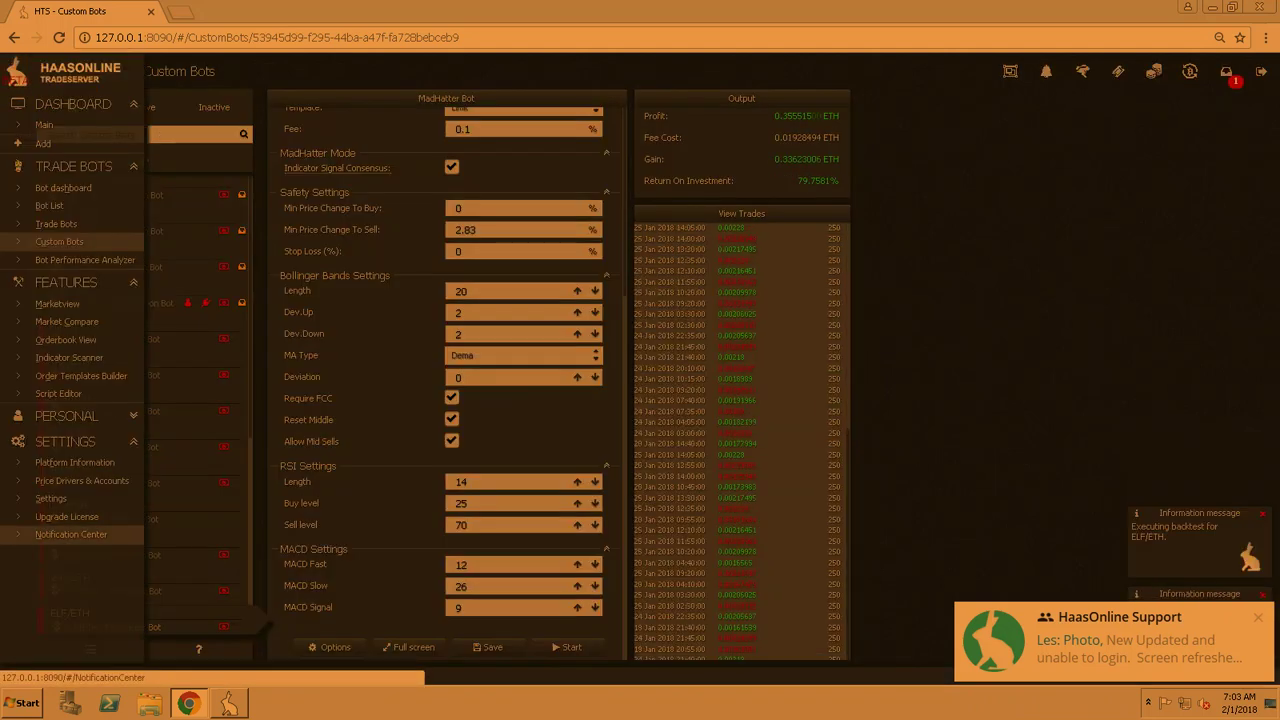
click(85, 259)
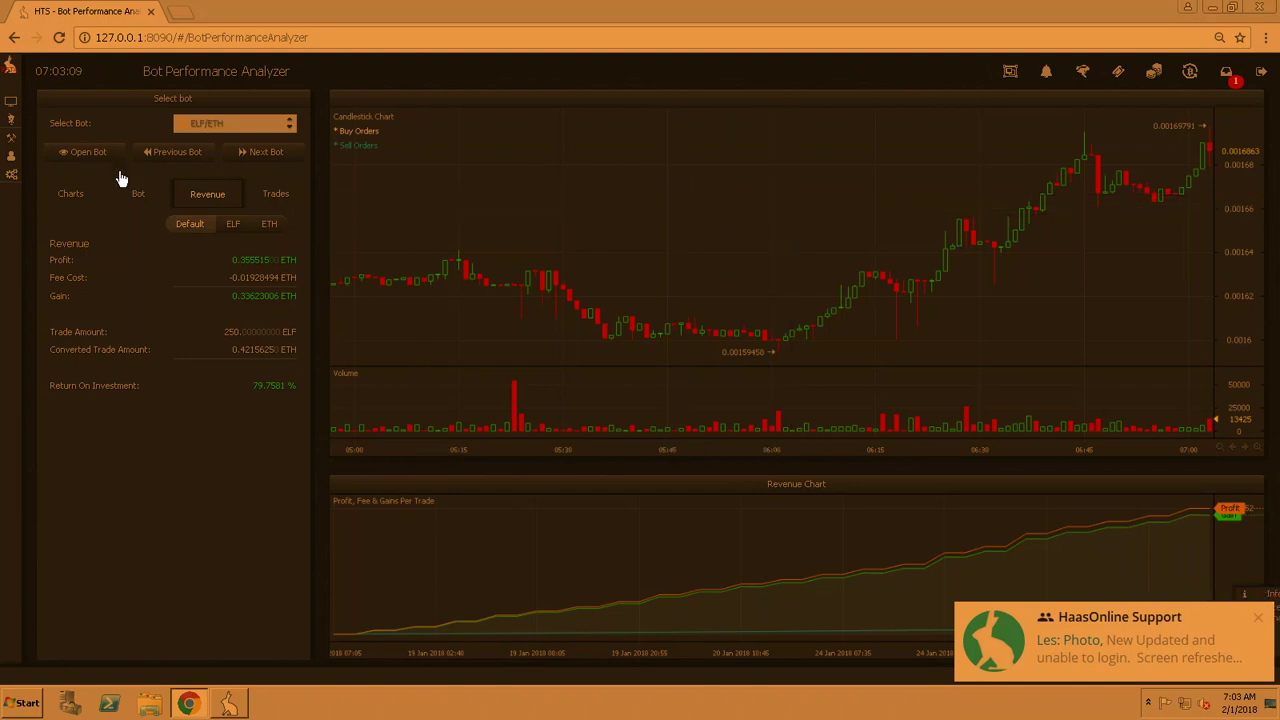
click(72, 148)
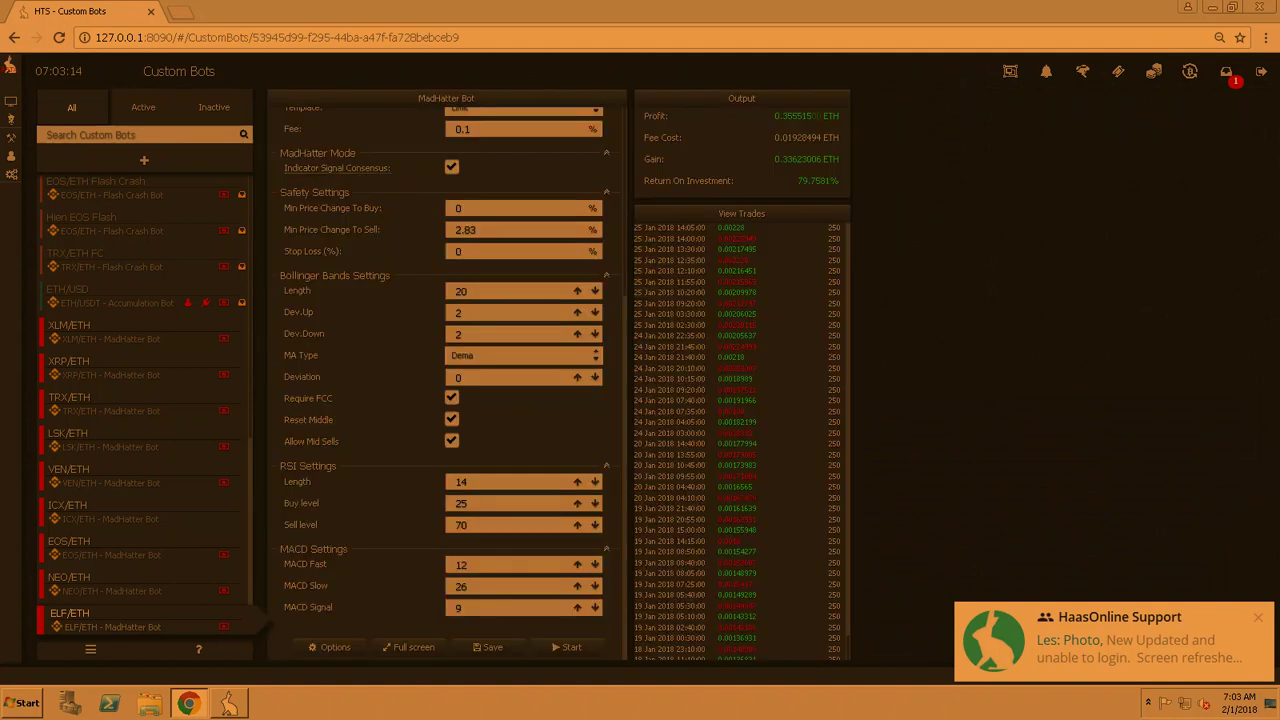
- Switch to monday.com to check the ELF/ETH settings screenshot under Mad Hatter, and return to the trade server's custom bots
mouse_move(12, 150)
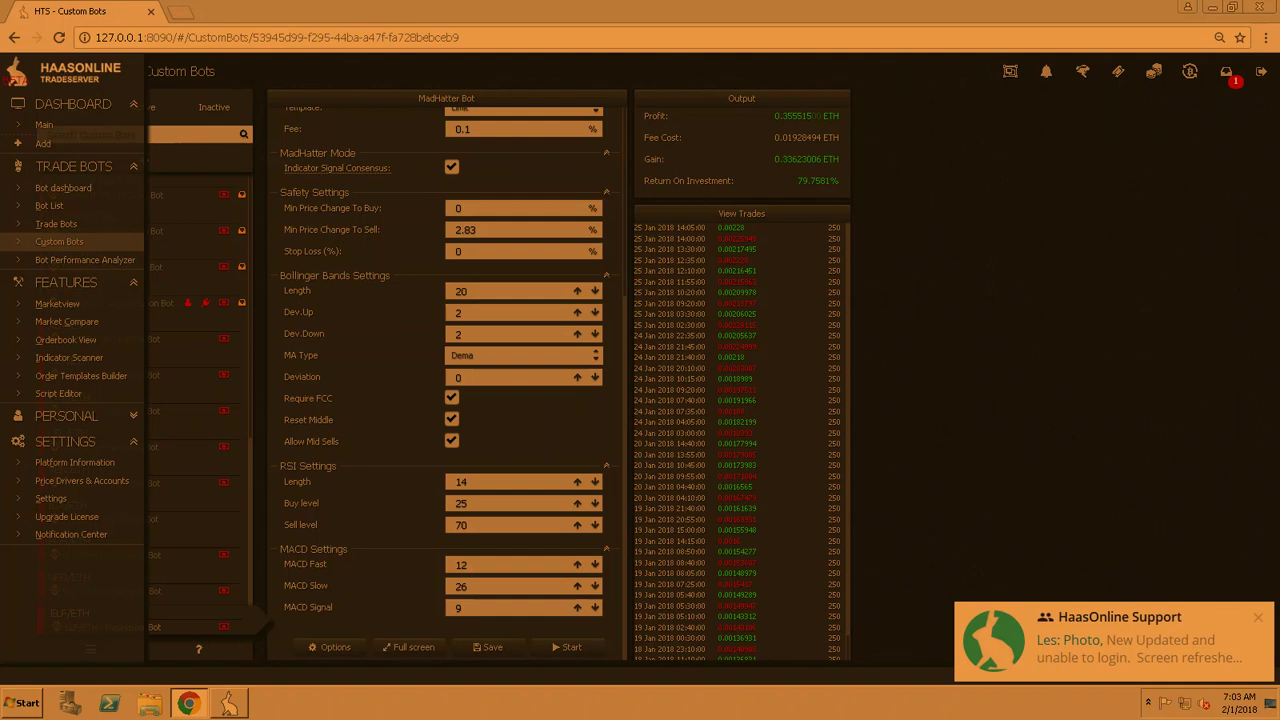
key(alt+Tab)
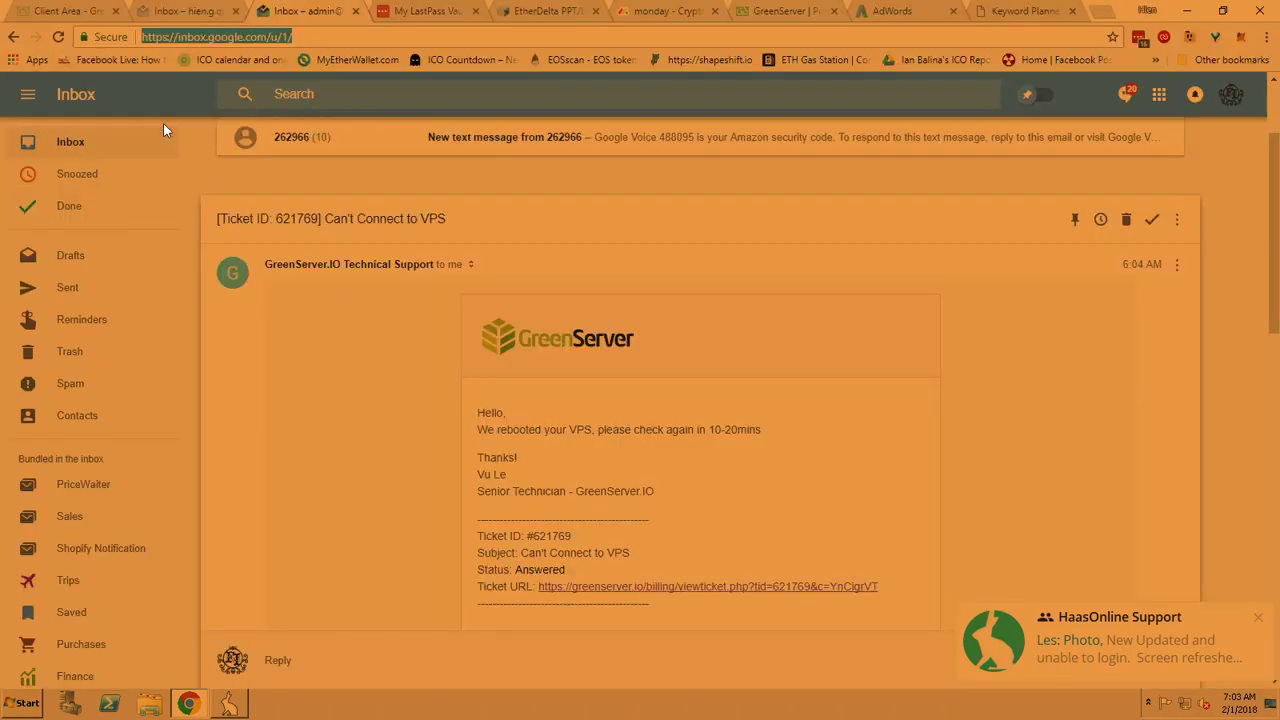
click(684, 10)
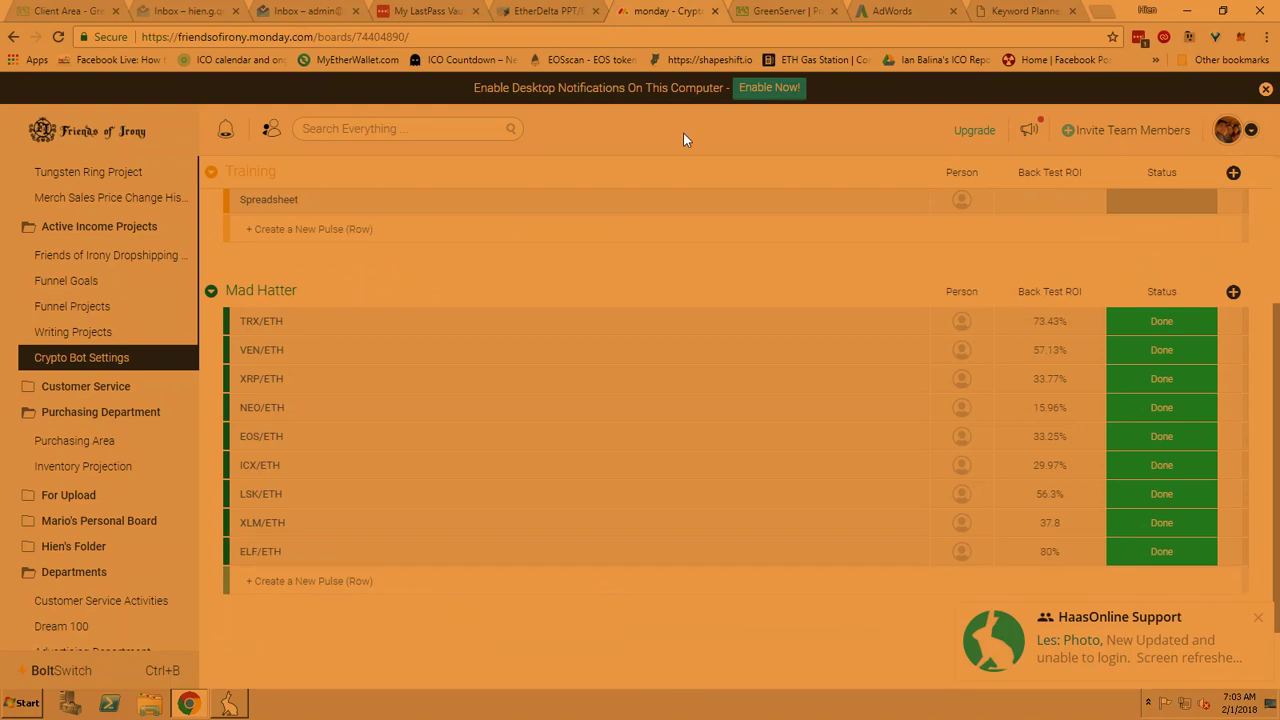
click(375, 551)
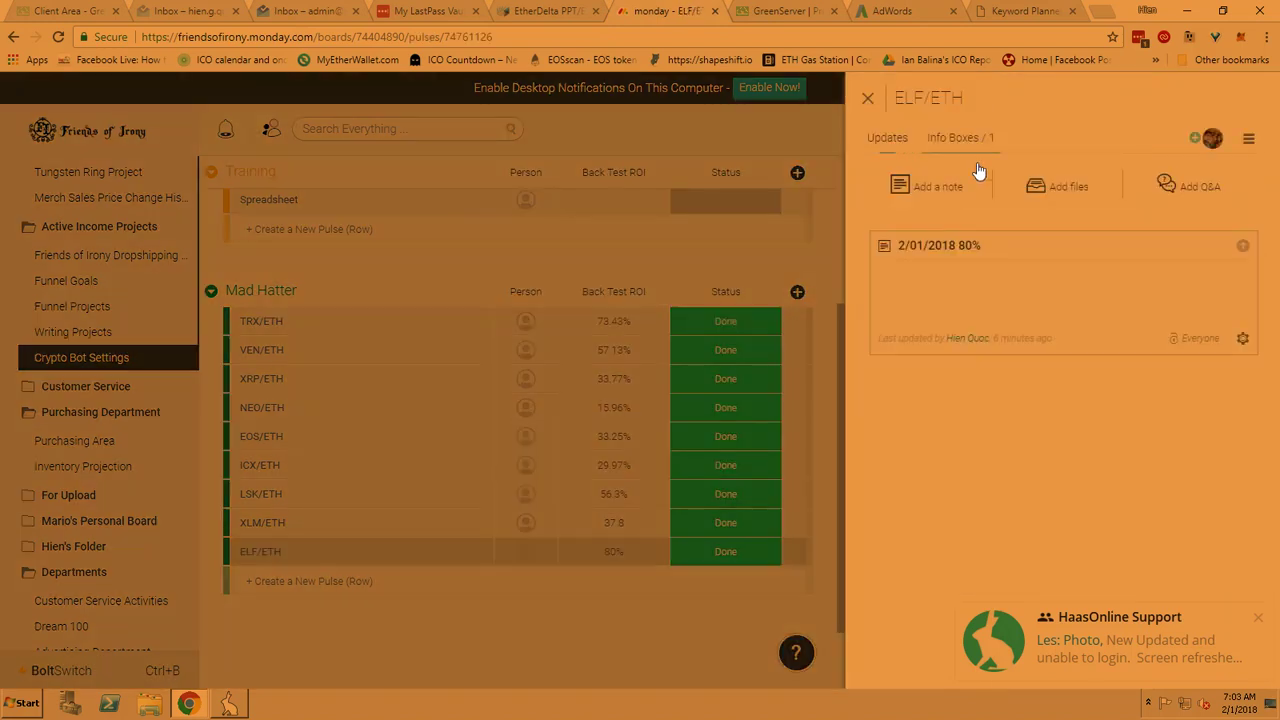
click(1003, 362)
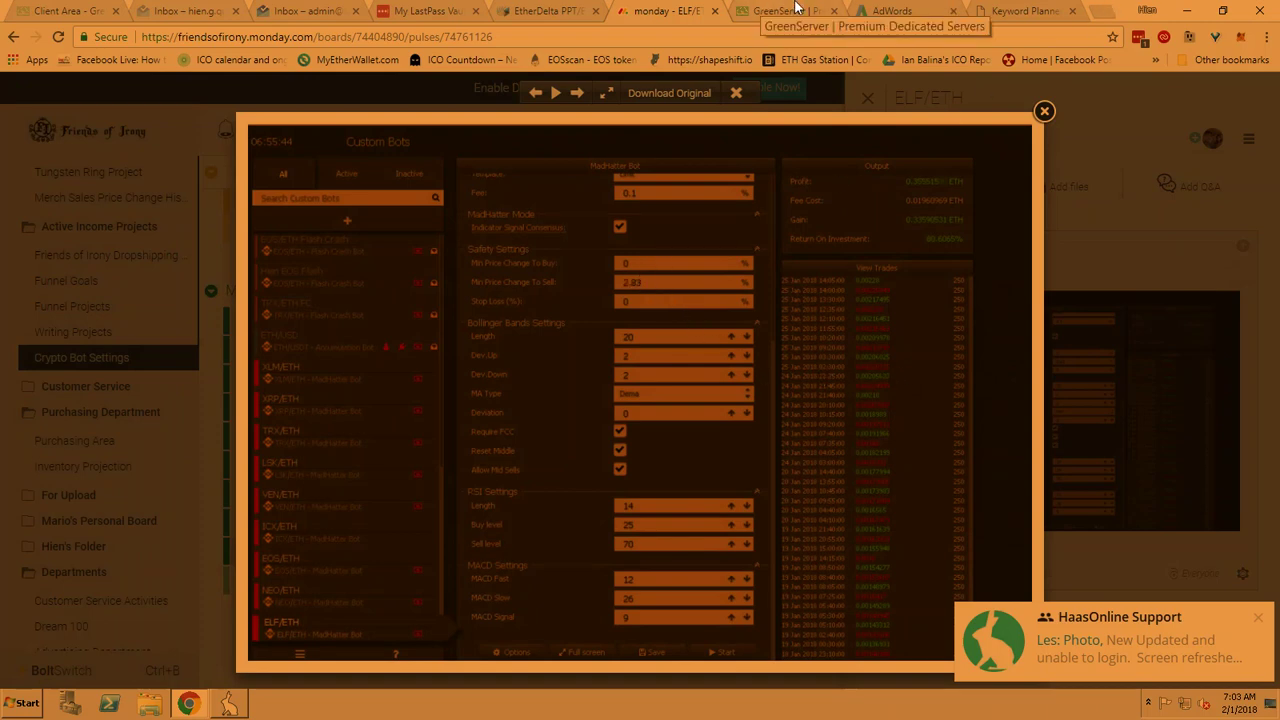
click(230, 705)
click(231, 706)
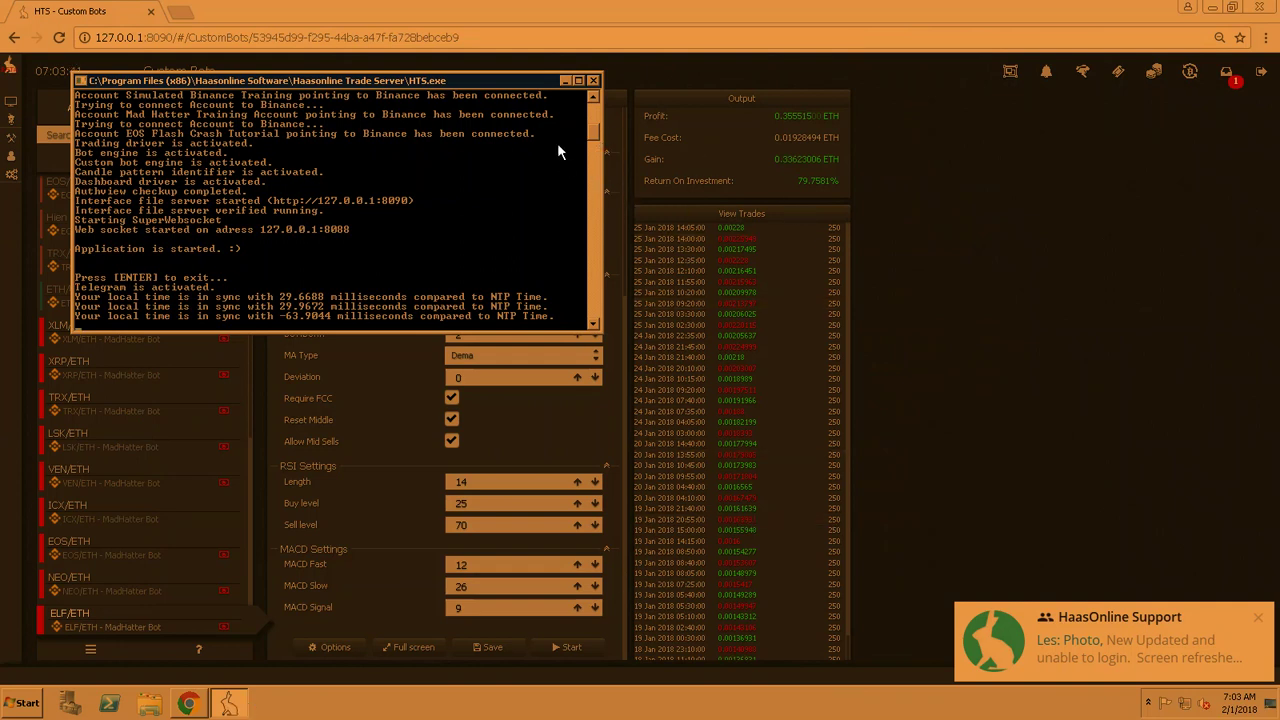
click(928, 263)
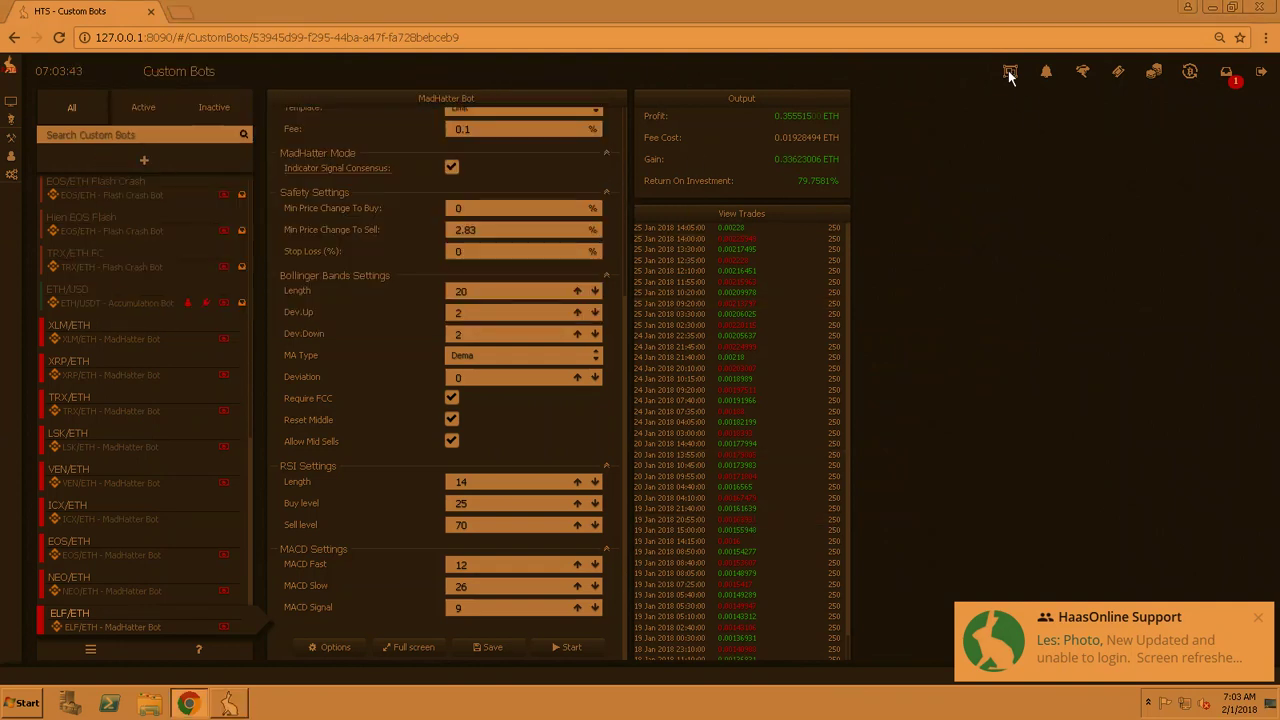
- Save the ELF/ETH bot and add it to the Mad Hatter Approved bot group
click(497, 650)
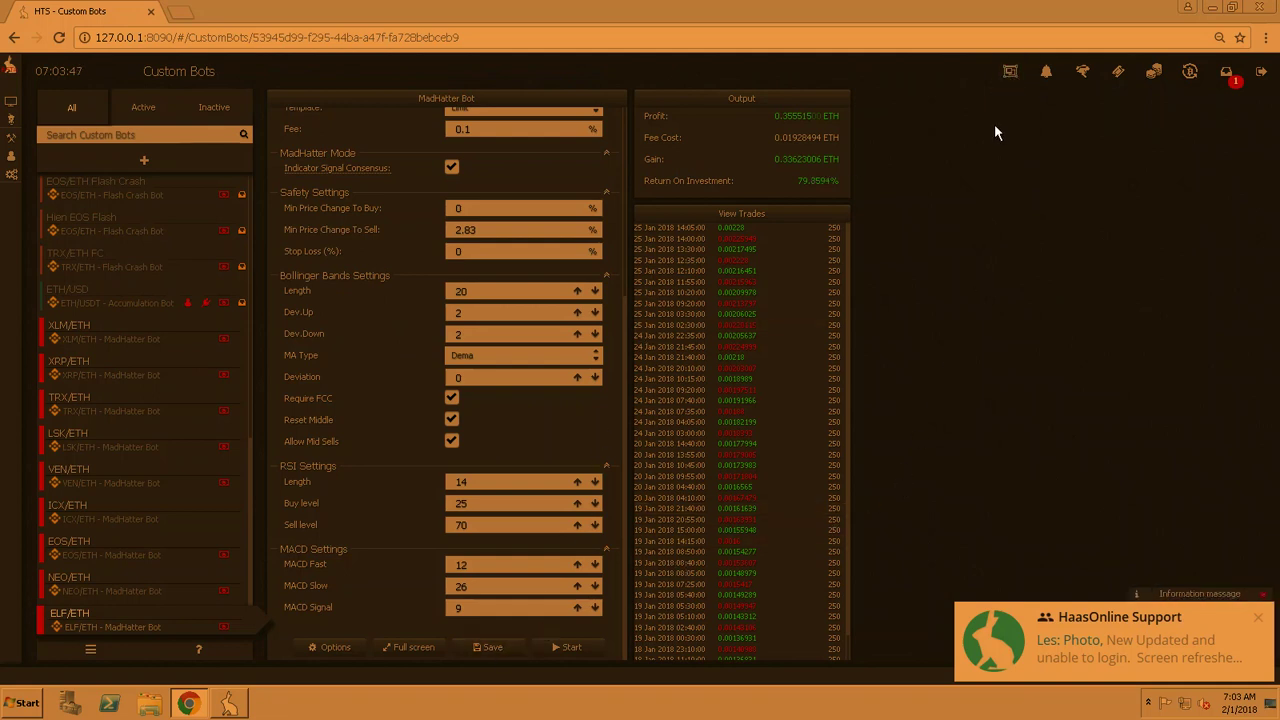
click(1010, 72)
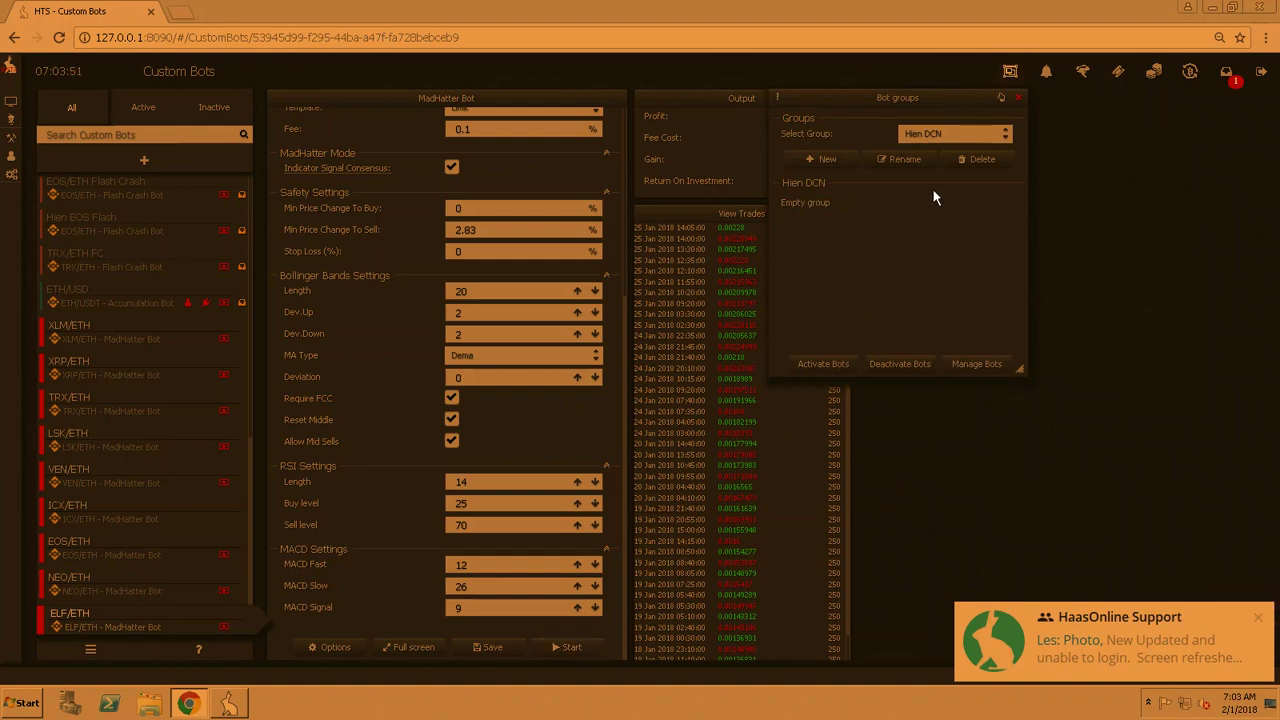
click(968, 130)
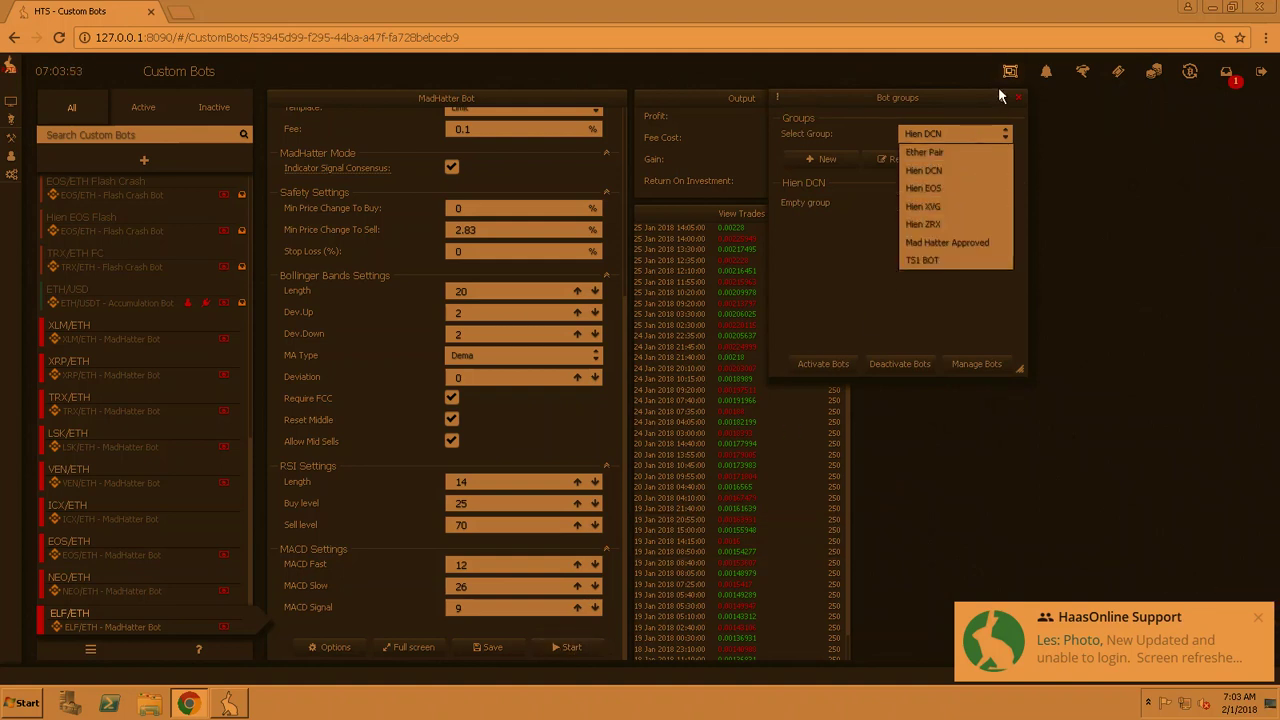
click(940, 244)
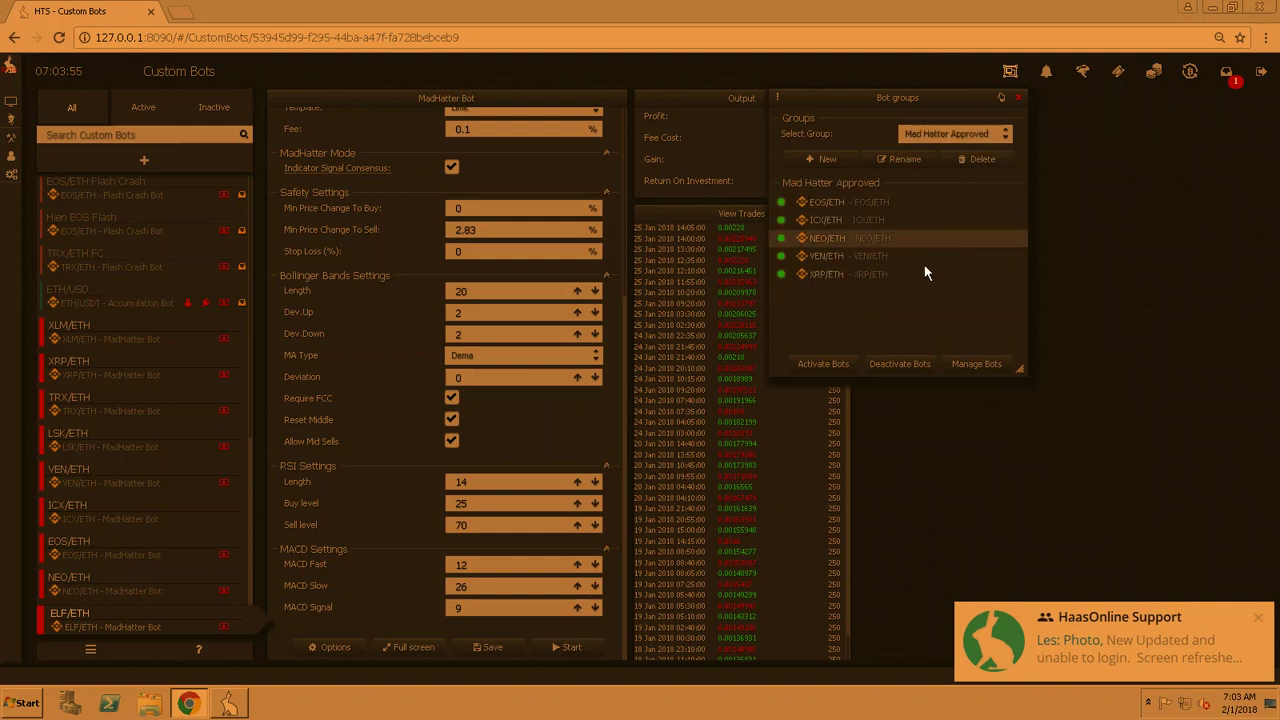
click(978, 364)
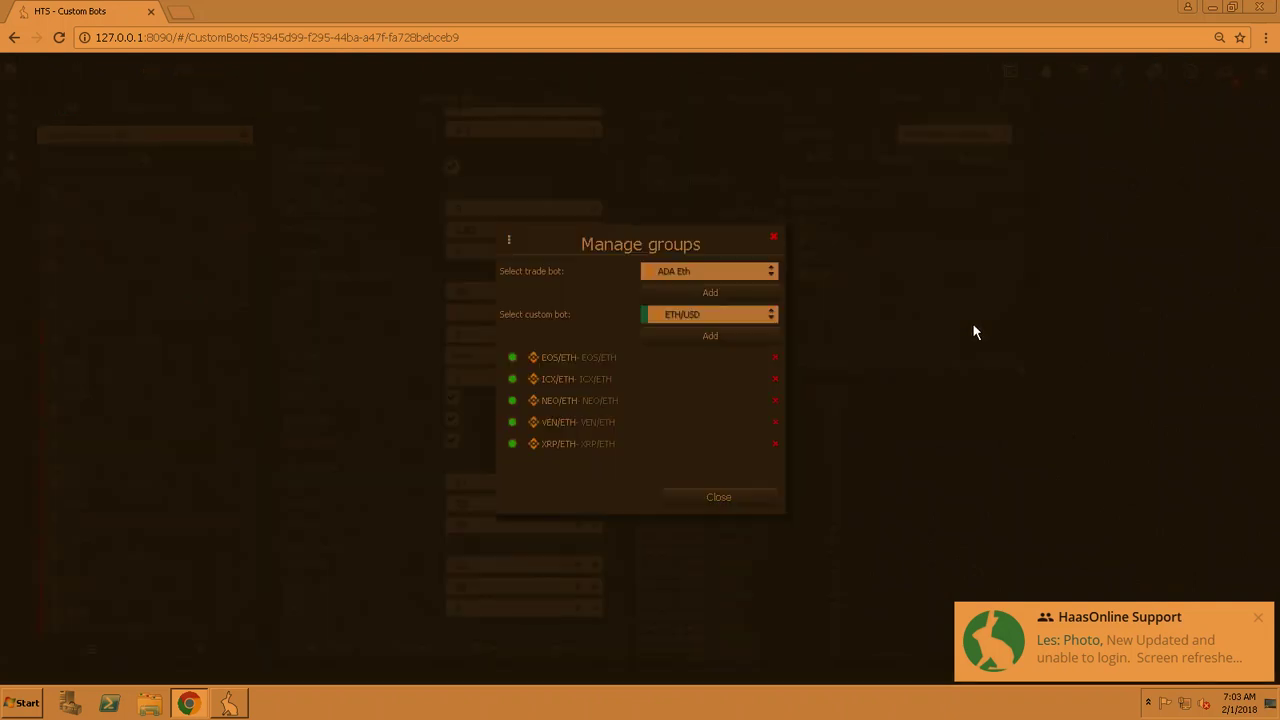
click(723, 316)
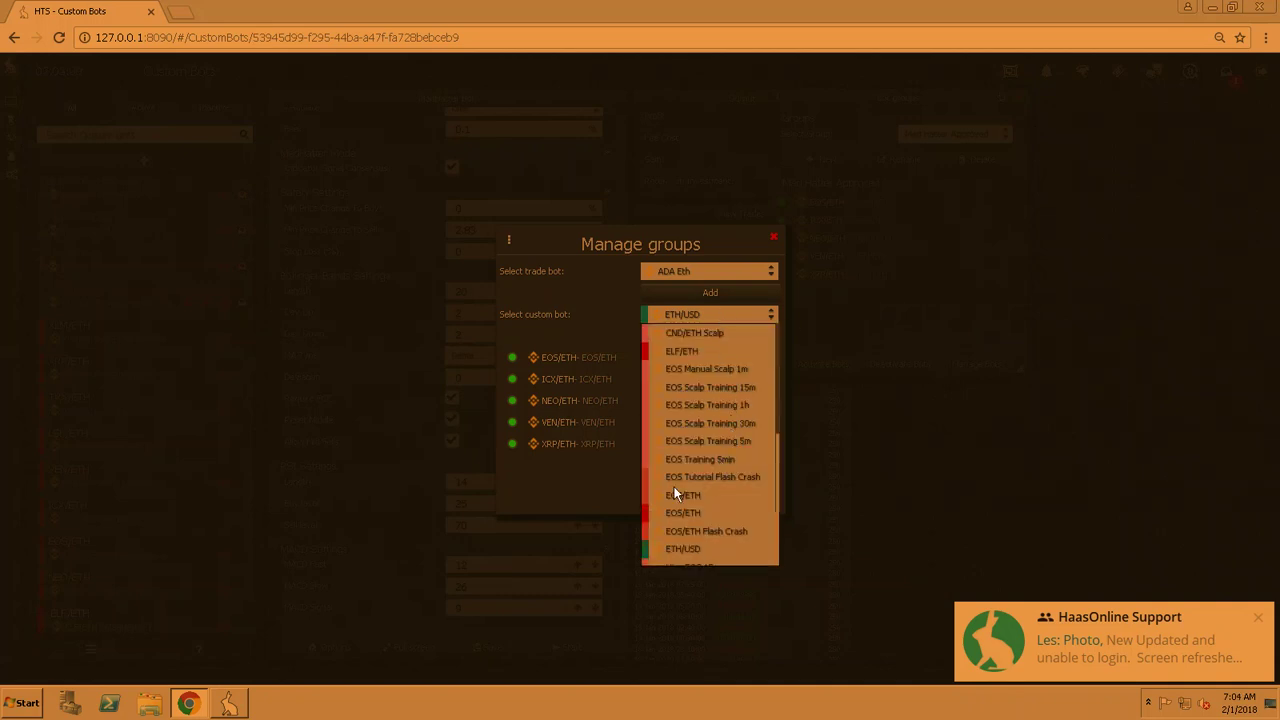
scroll(689, 491, down, 3)
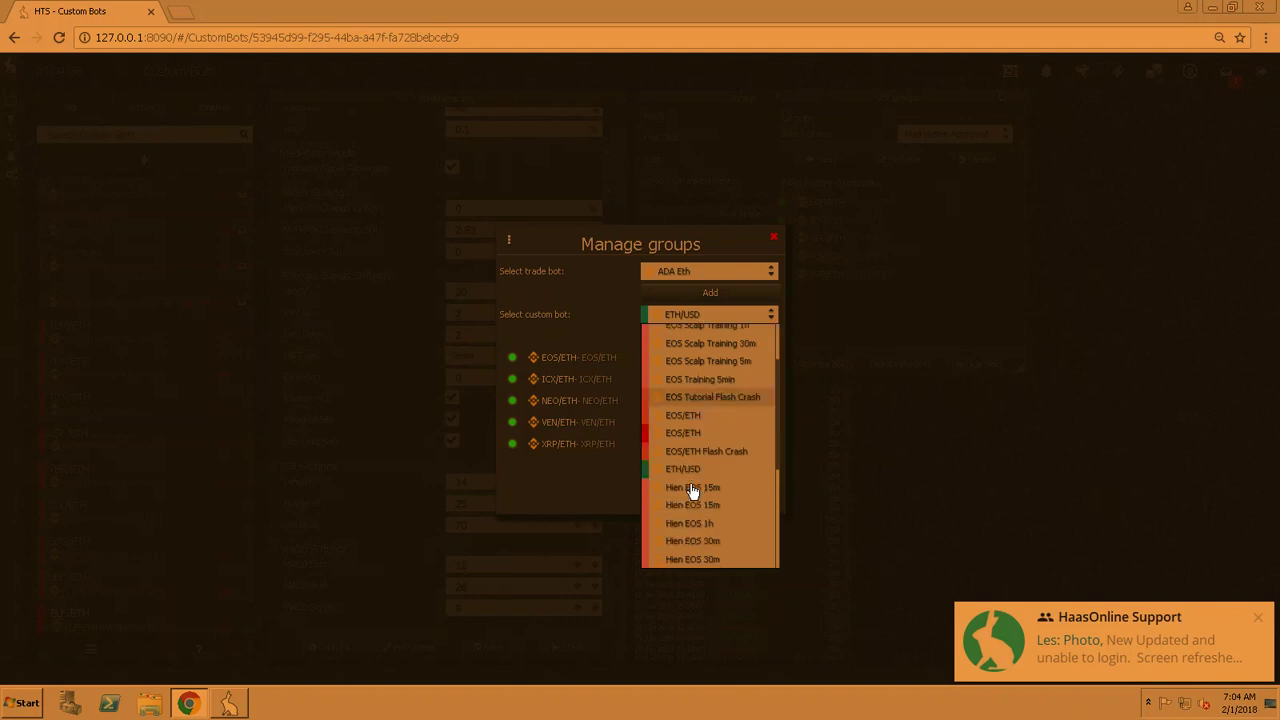
scroll(700, 457, up, 3)
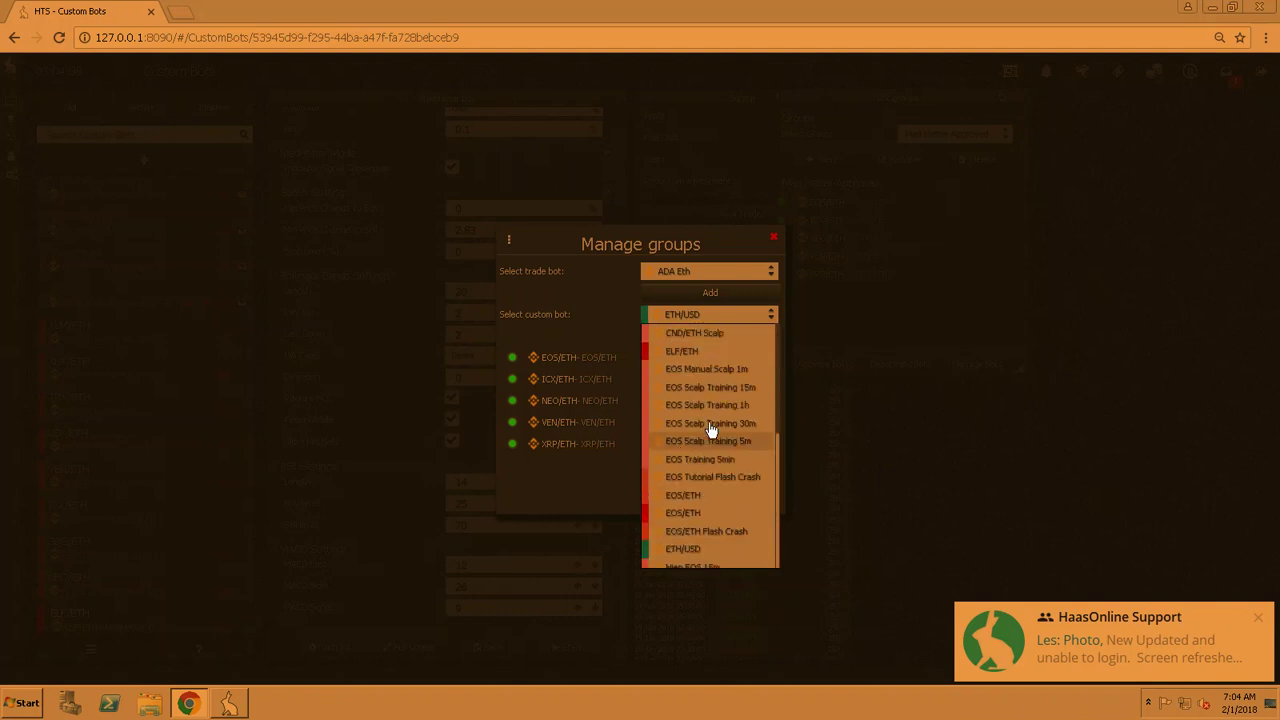
click(703, 352)
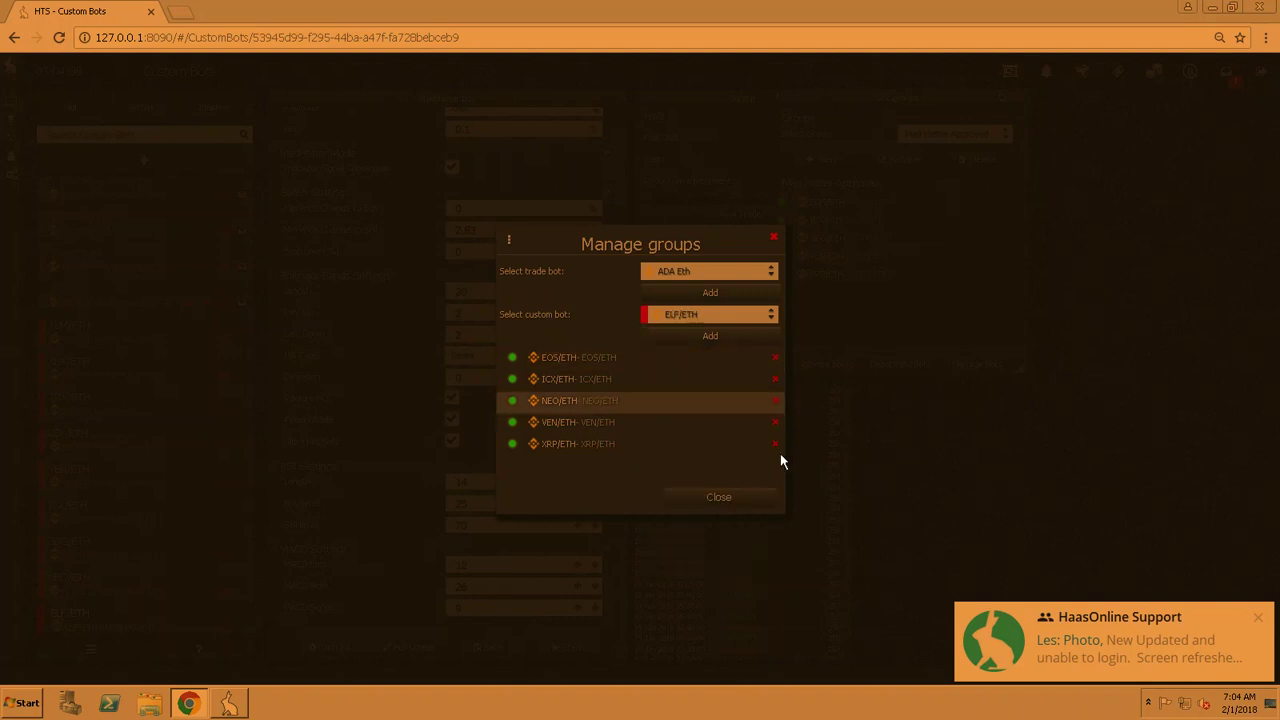
click(710, 340)
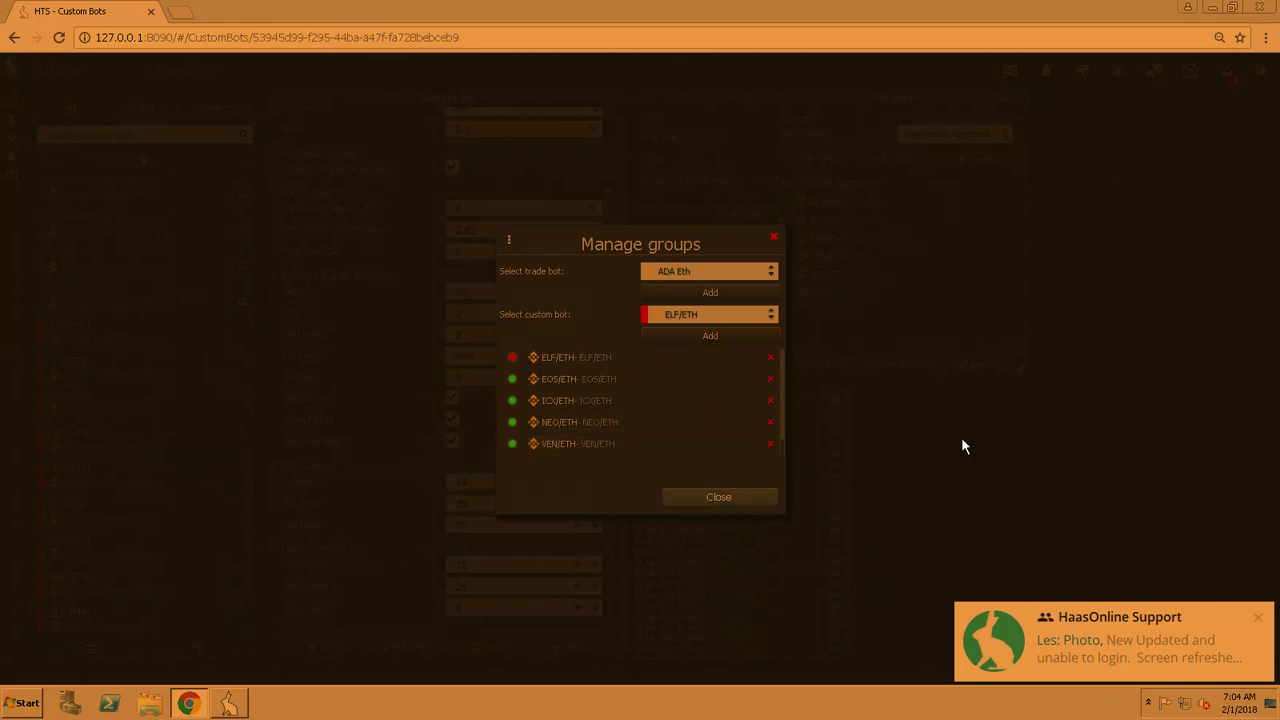
click(708, 500)
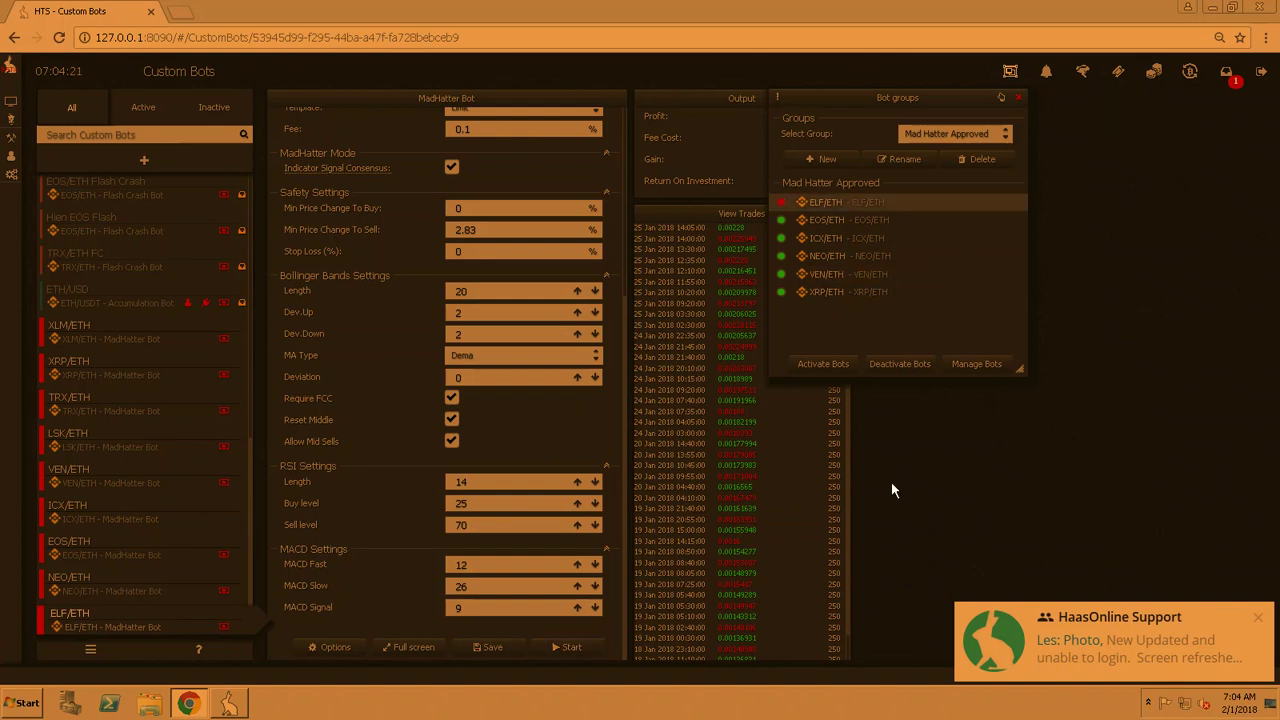
- Clear the ELF/ETH bot's backtest trades and set its Trade Amount to 200 ELF
click(330, 648)
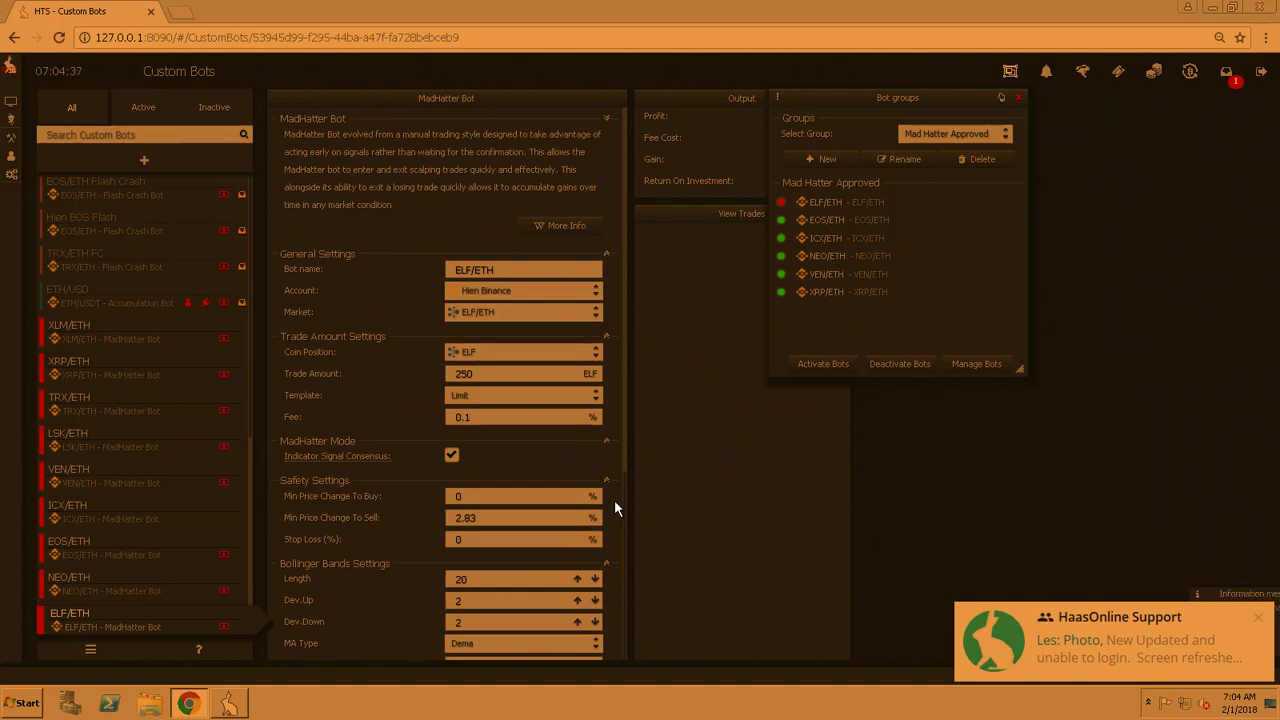
scroll(614, 505, down, 5)
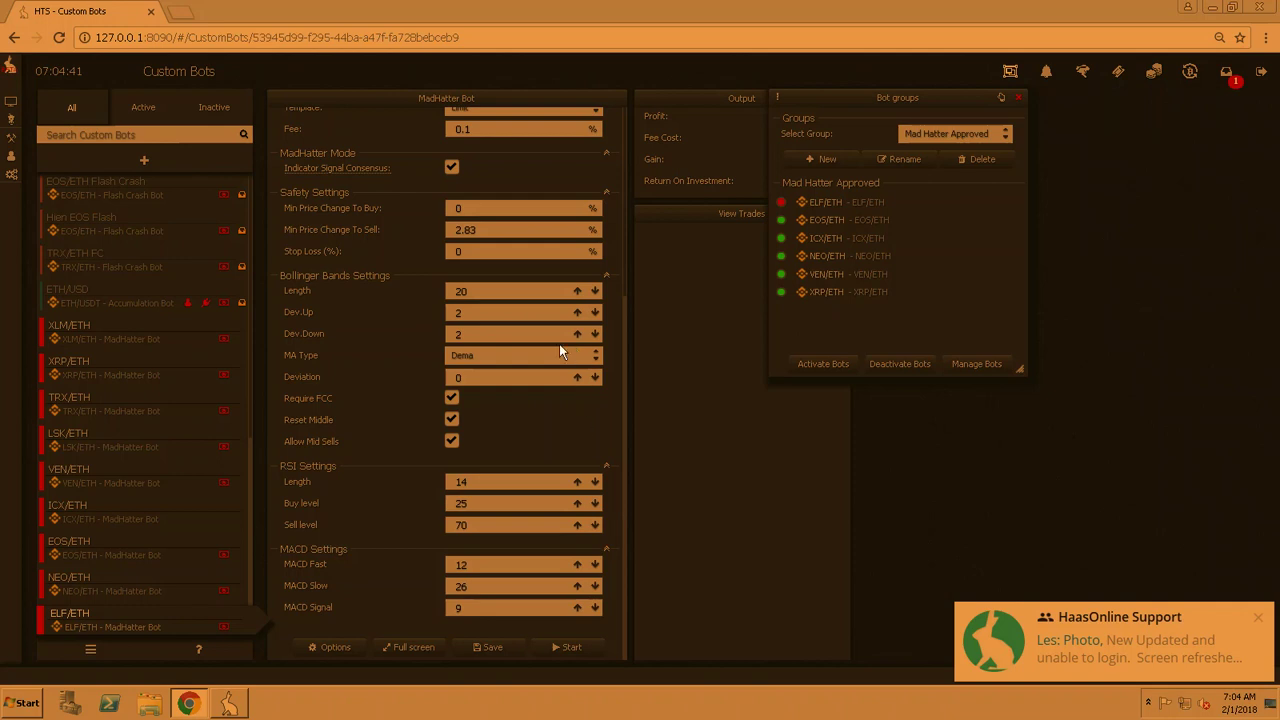
scroll(567, 427, up, 3)
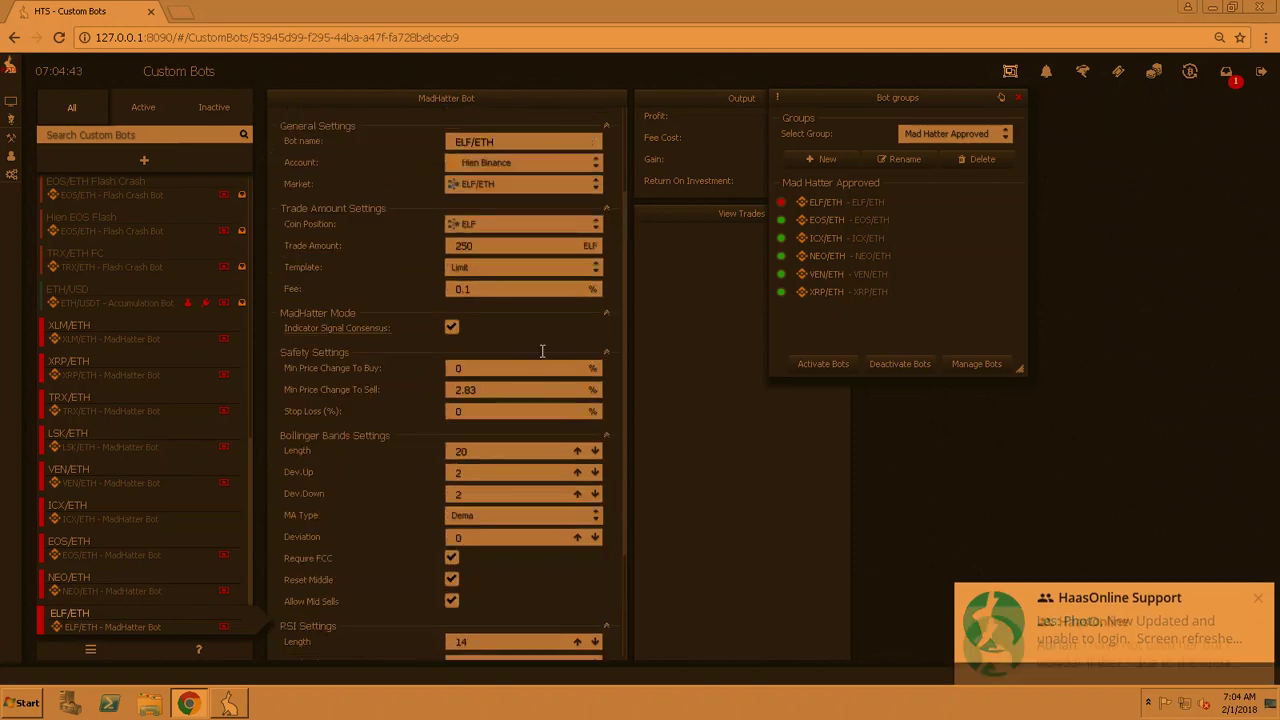
drag(461, 246, 505, 256)
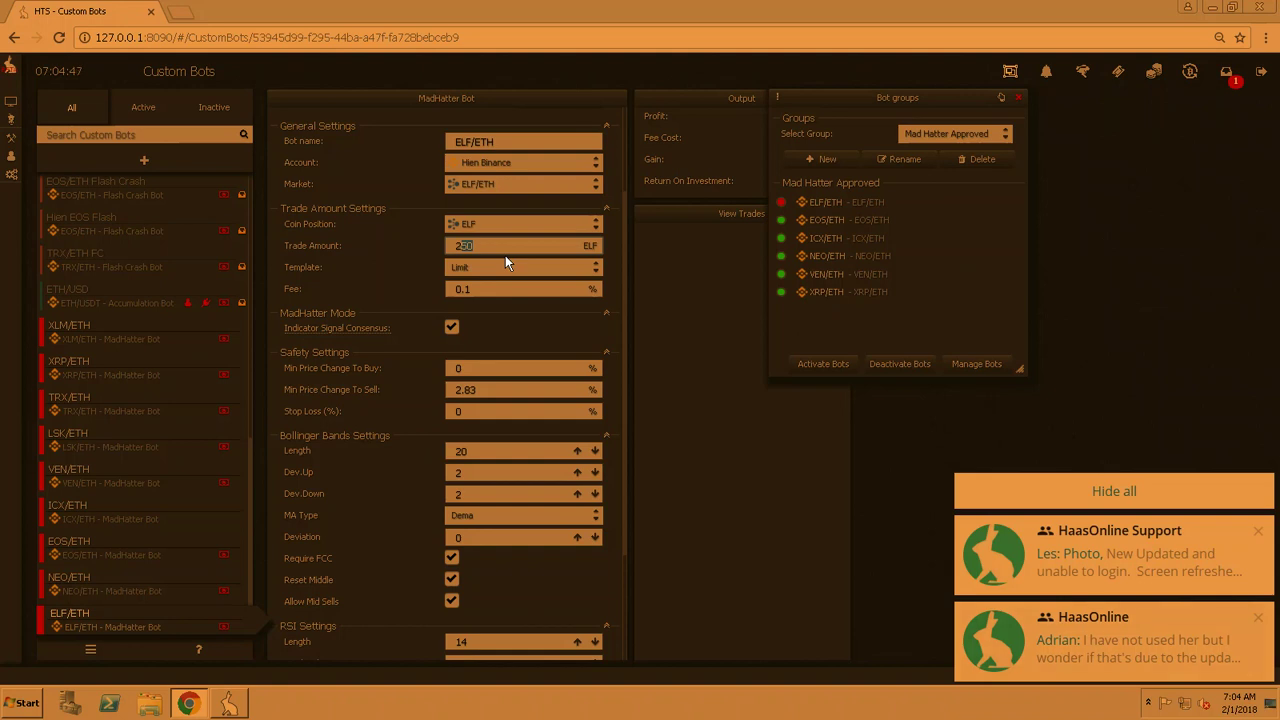
scroll(551, 325, down, 3)
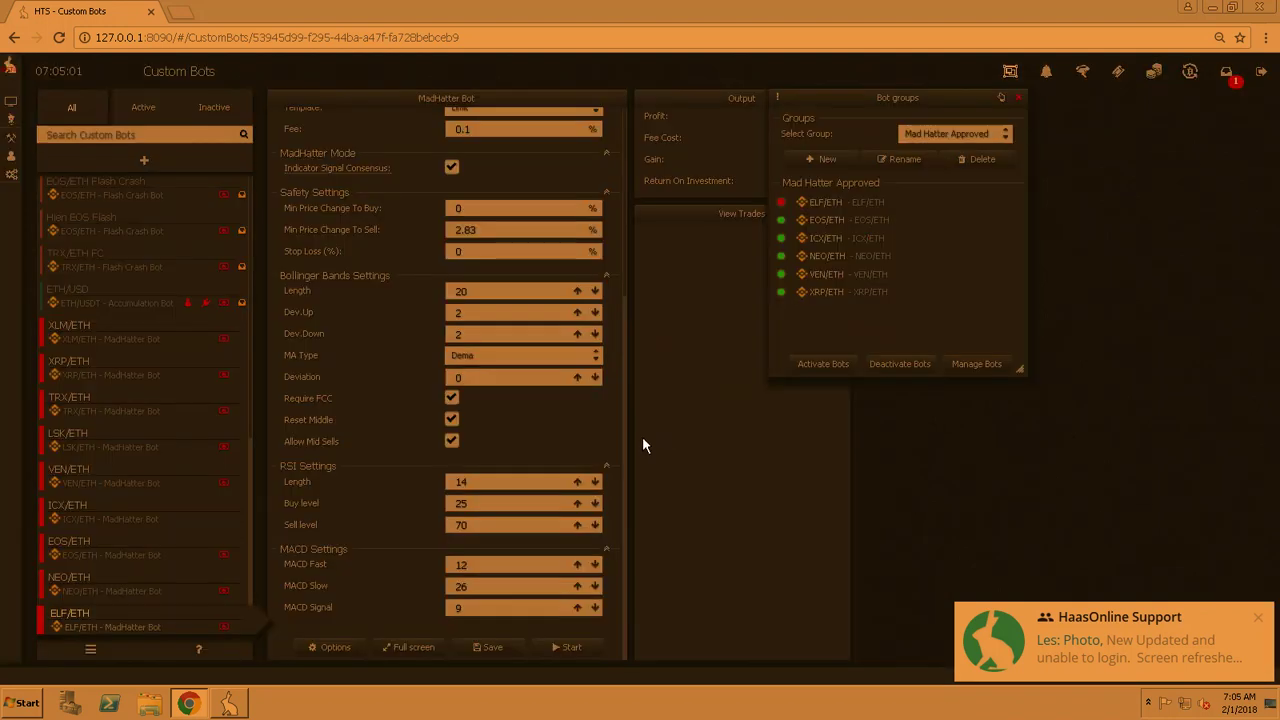
- Set the ELF/ETH bot's Coin Position to ETH and save the bot
scroll(554, 439, up, 5)
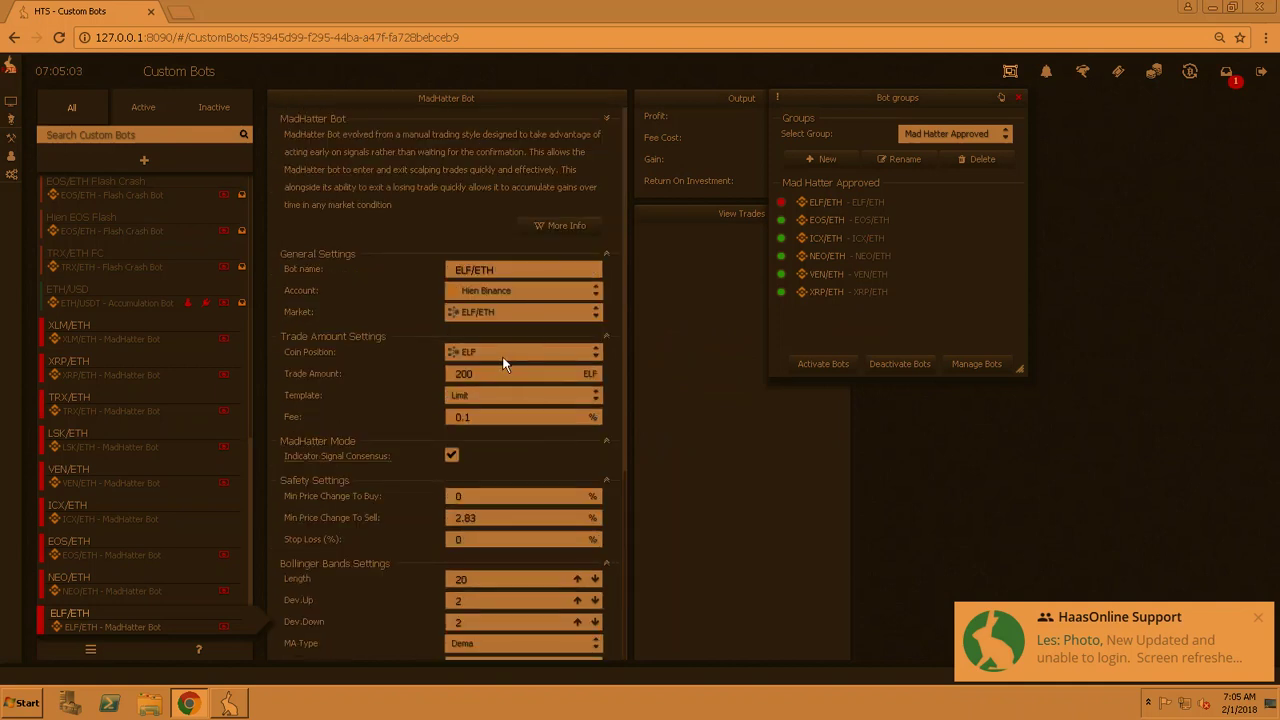
click(505, 356)
click(484, 338)
scroll(510, 460, down, 5)
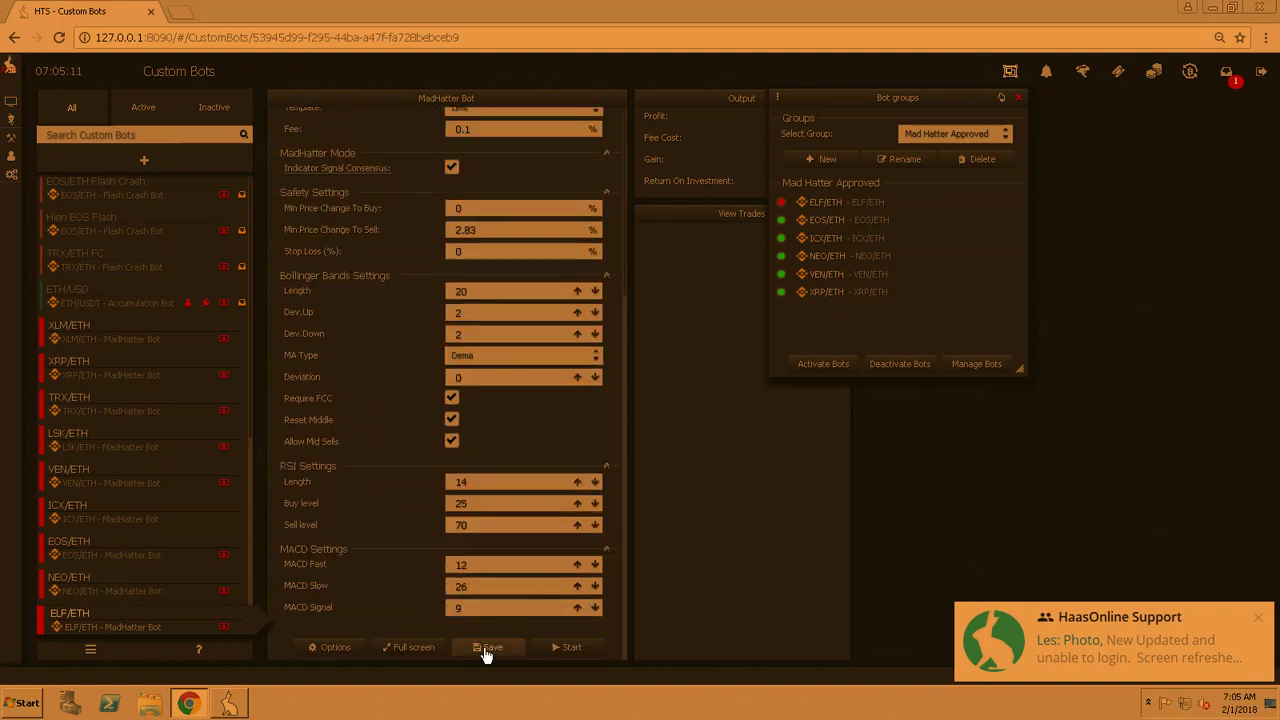
click(487, 655)
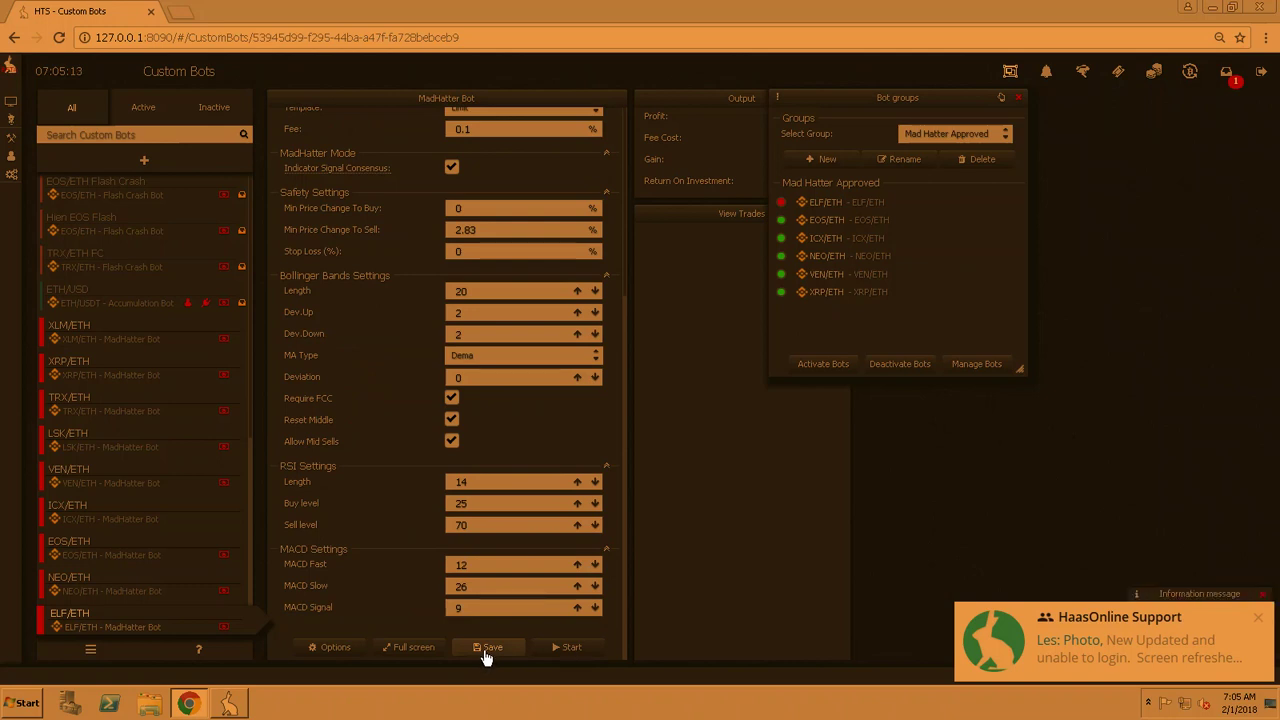
- Activate the ELF/ETH bot and check its general and trade amount settings
click(570, 648)
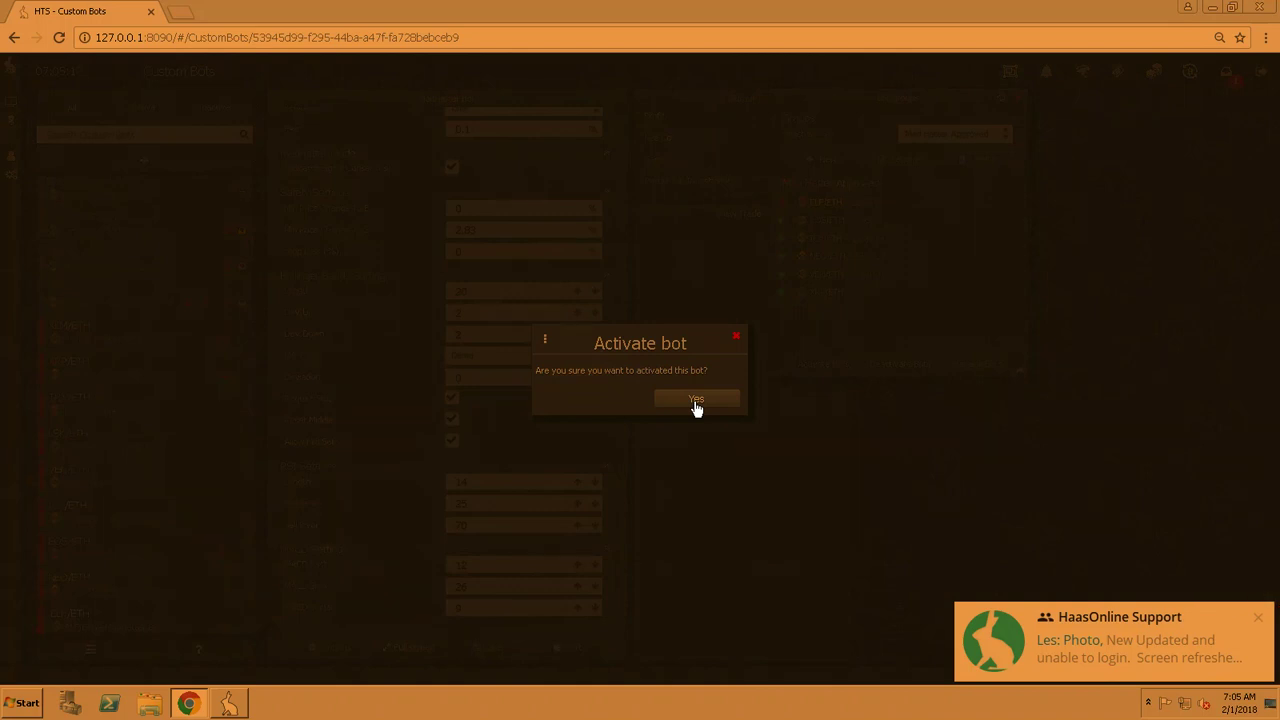
click(696, 402)
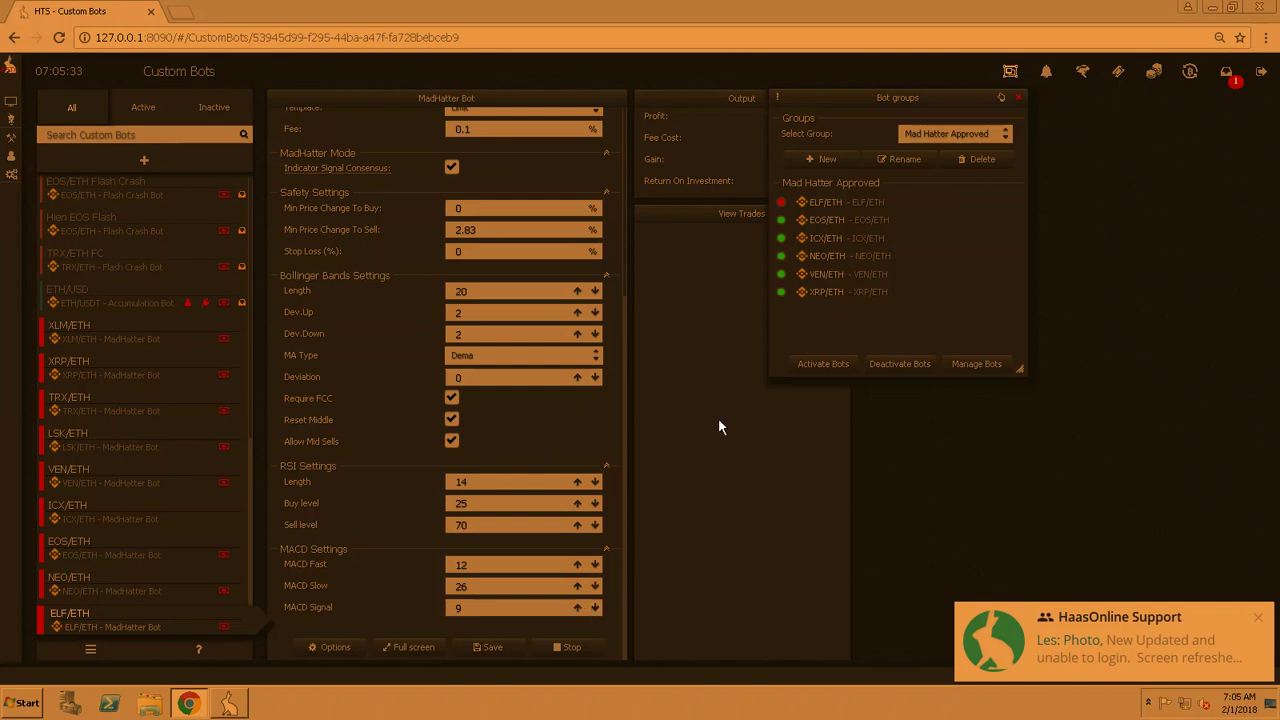
scroll(547, 423, up, 3)
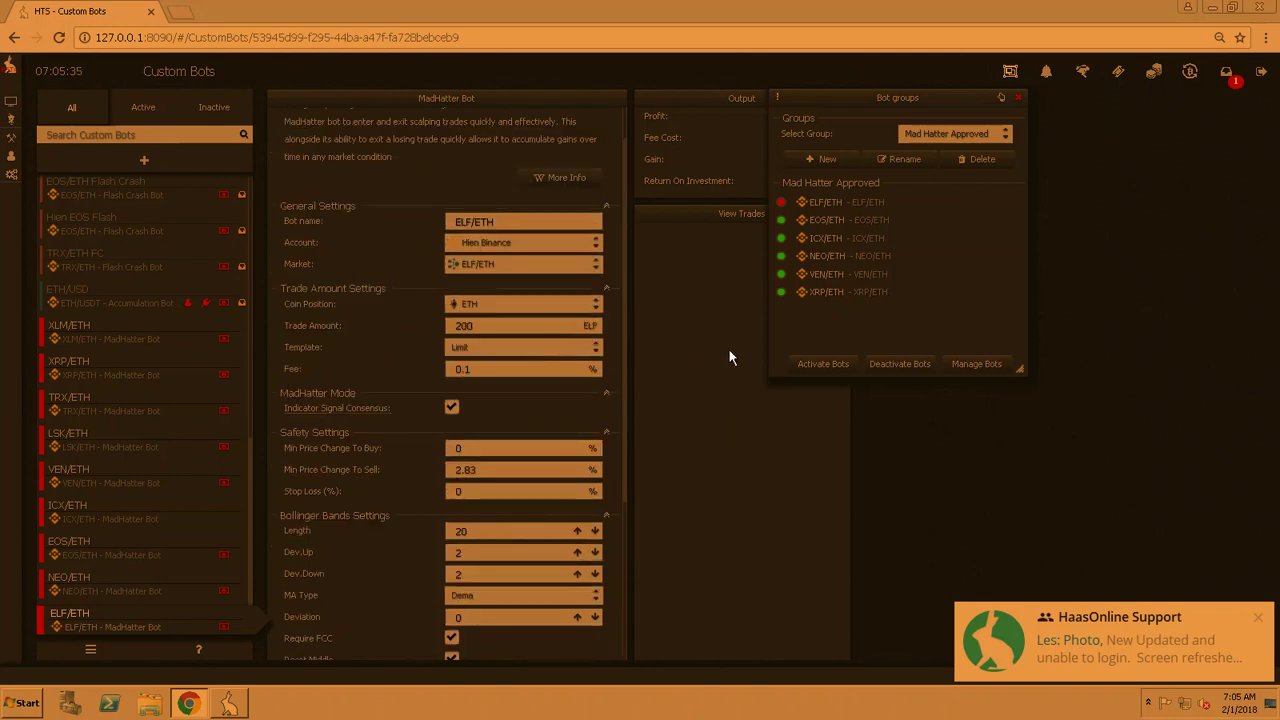